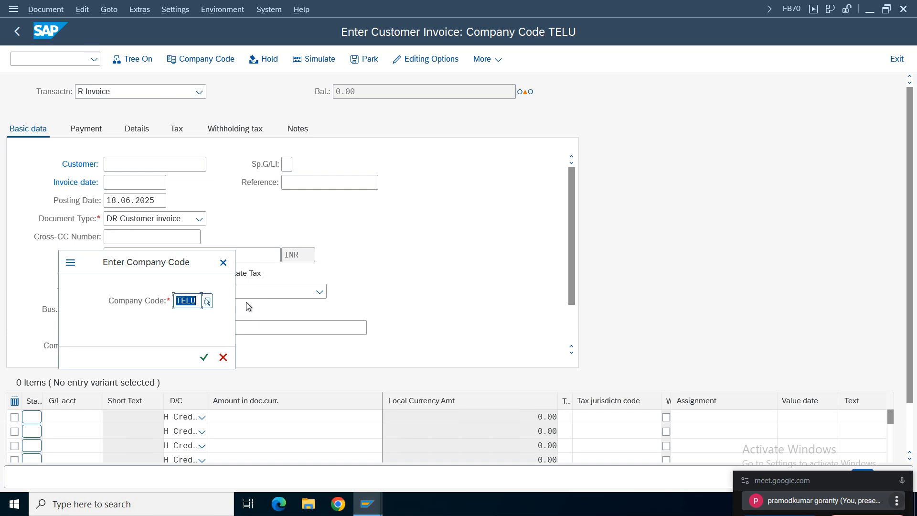
Set the company code for the customer invoice to NIKE
key("BackSpace")
type("nike")
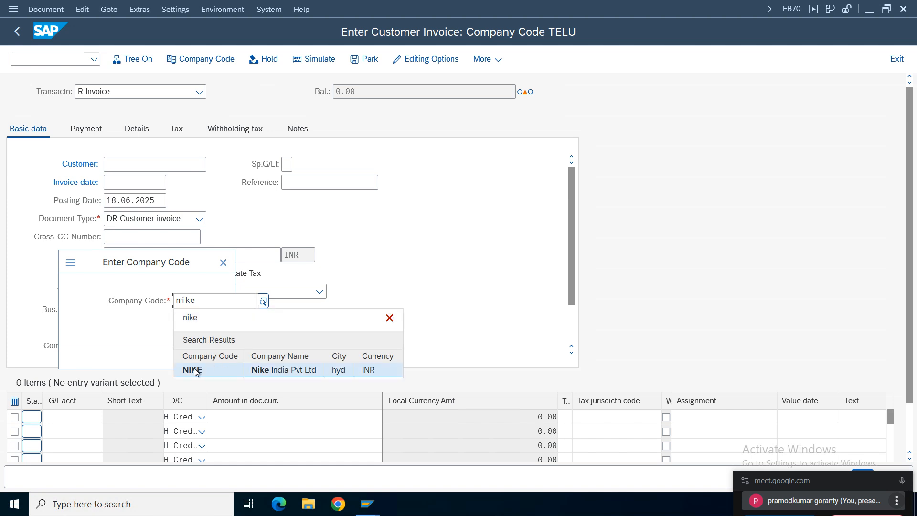
left_click(195, 371)
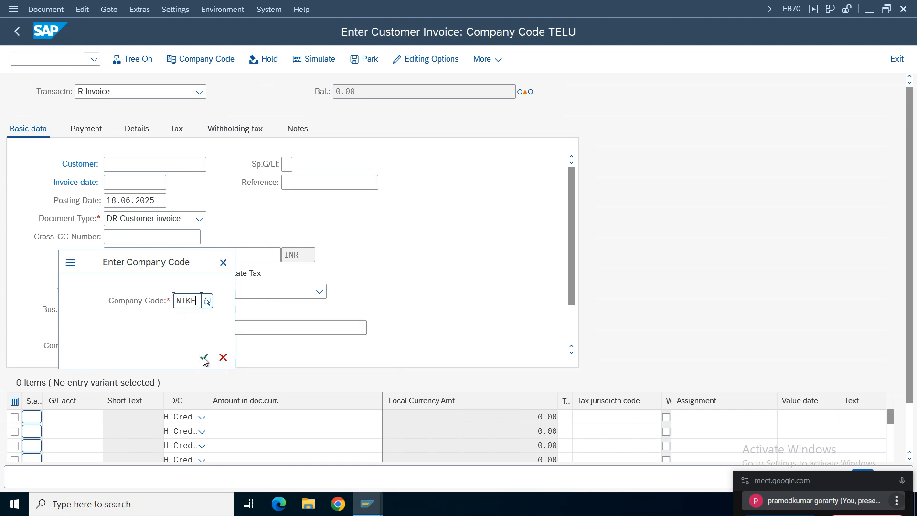
left_click(204, 358)
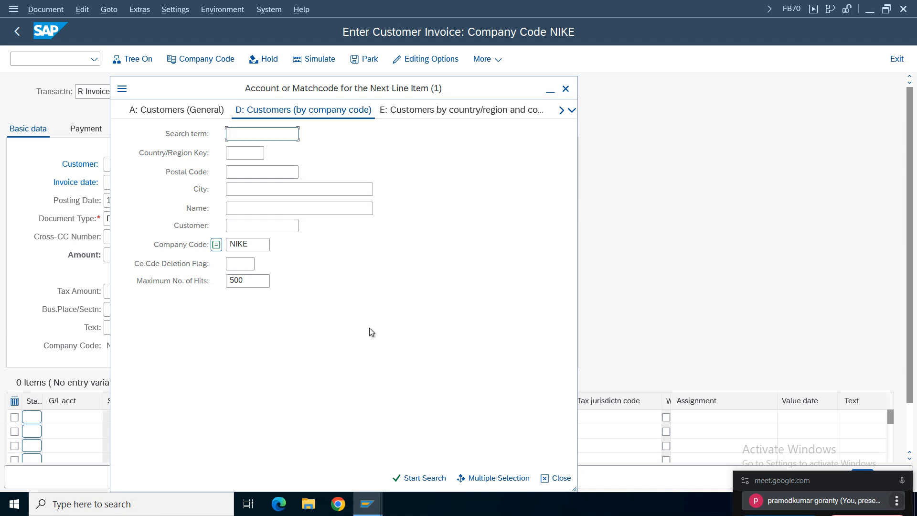
Look up and select the customer of company code NIKE, and set the invoice date to 18.06.2025
key("Return")
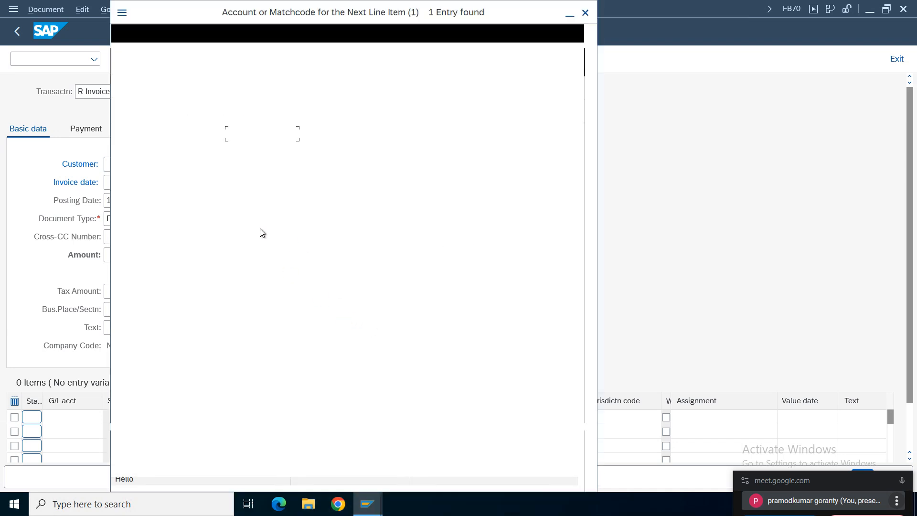
double_click(292, 103)
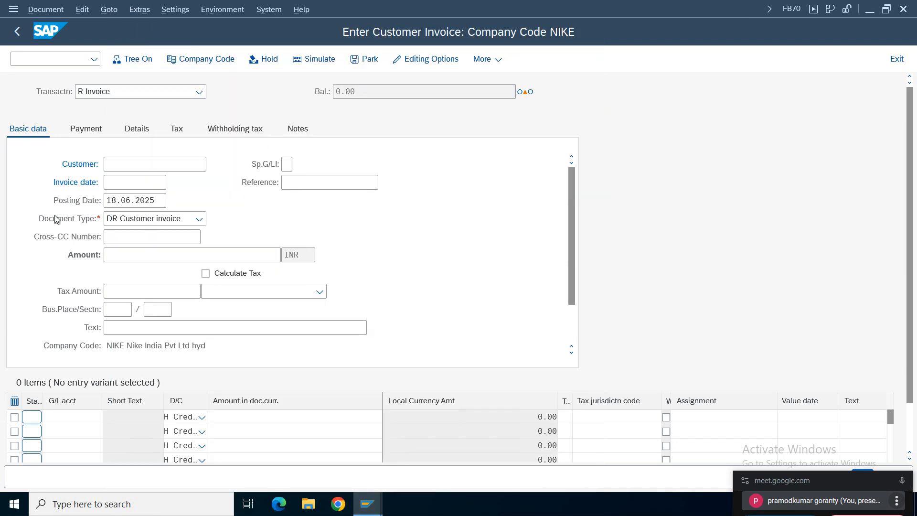
left_click(162, 182)
left_click(173, 183)
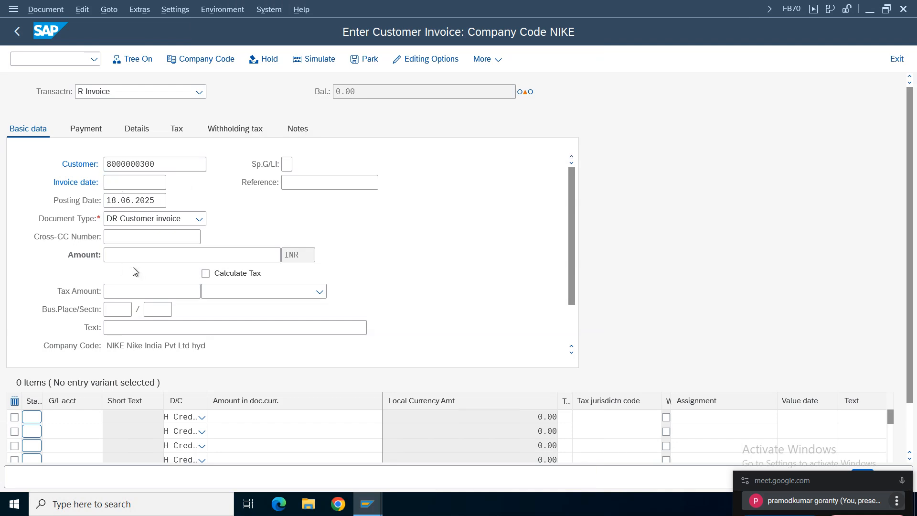
double_click(191, 315)
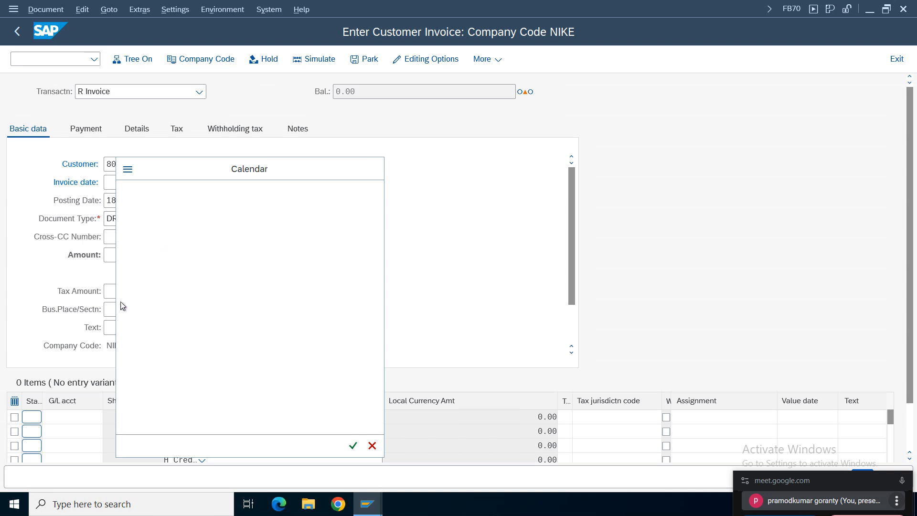
Enter "Partial Scenario" as the reference of the customer invoice
left_click(308, 183)
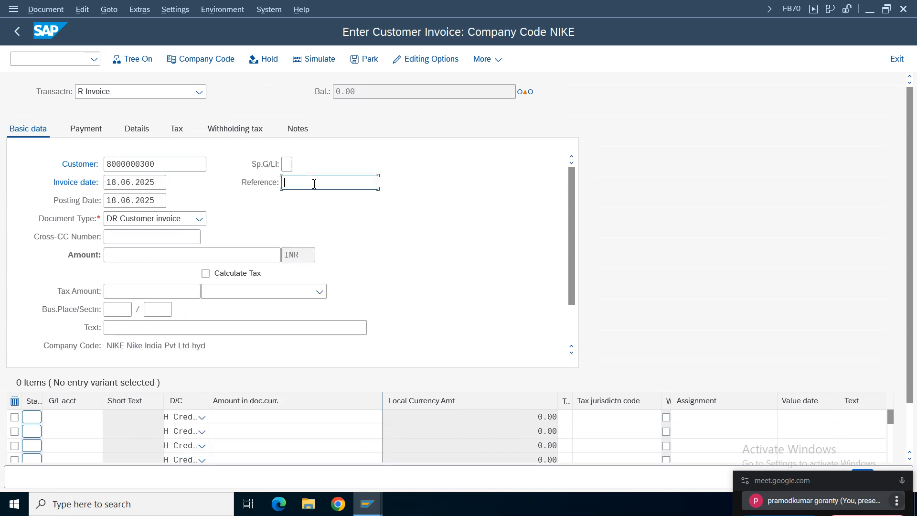
type("Partia")
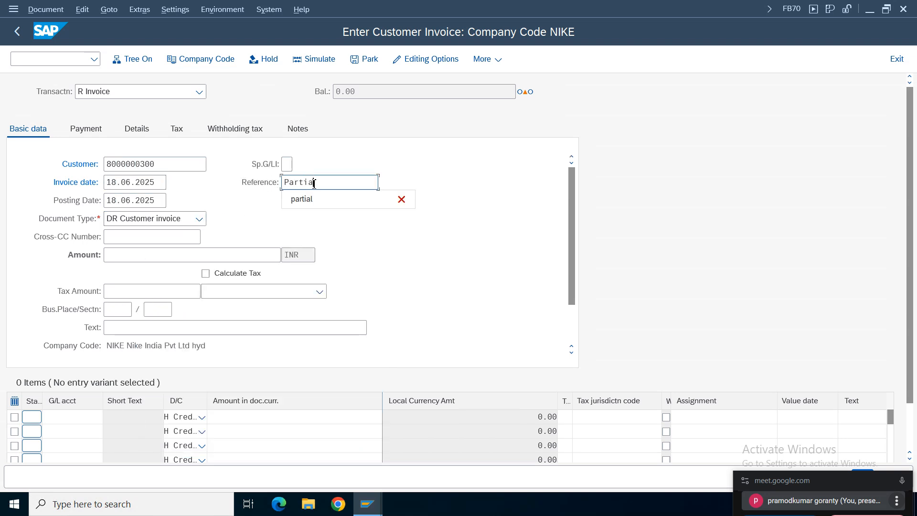
type("l Scenario")
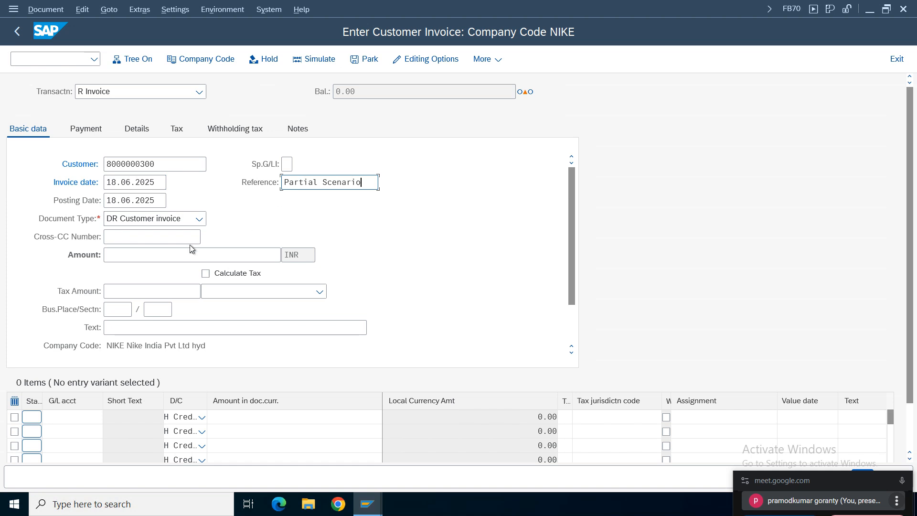
Set the invoice amount to 10000 INR and the header text to "cutomer inv"
left_click(138, 260)
type("10000")
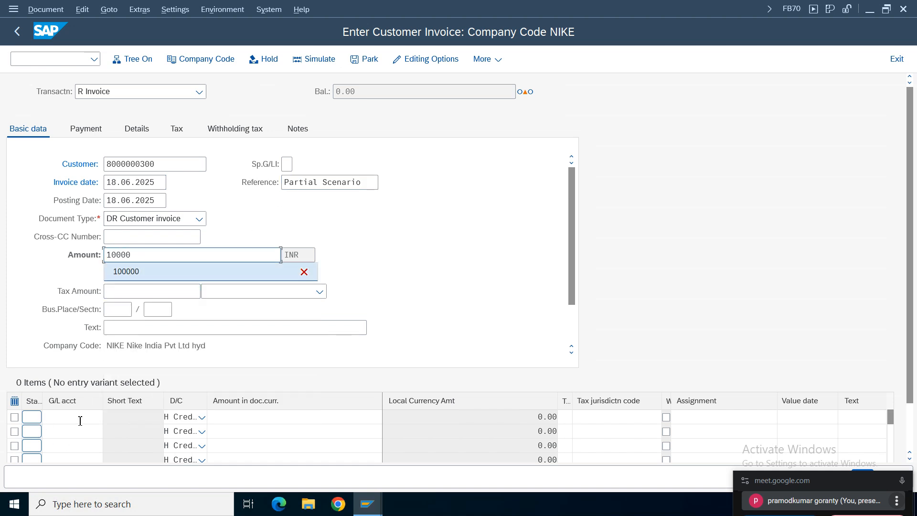
left_click(127, 329)
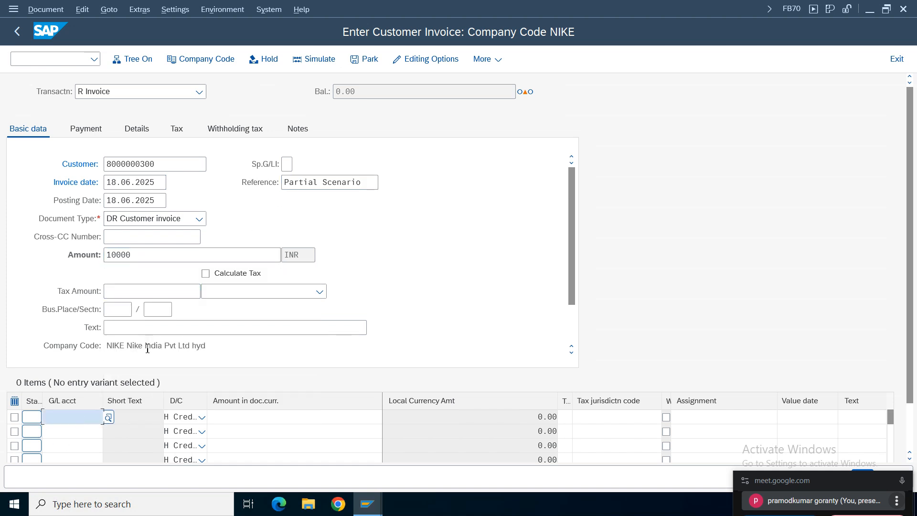
left_click(136, 202)
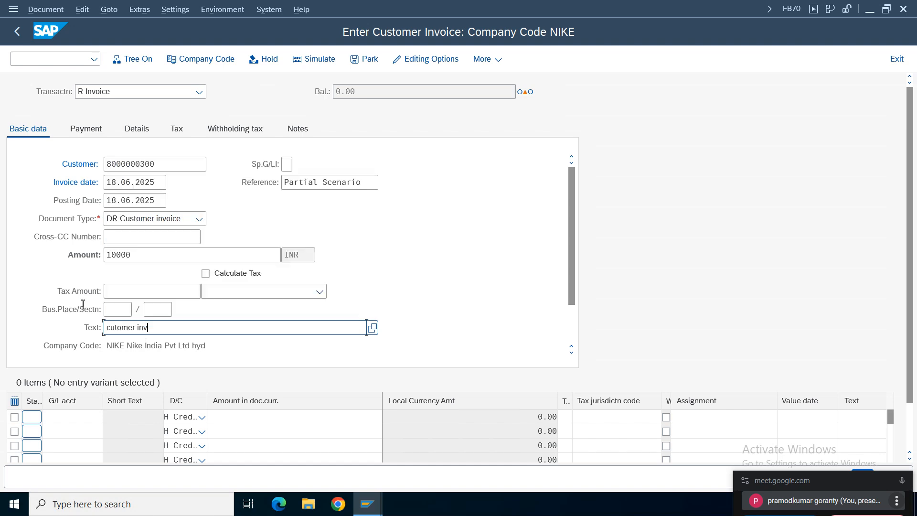
Fill the first line item with G/L account 4001 Sales as a credit of 10000
left_click(64, 415)
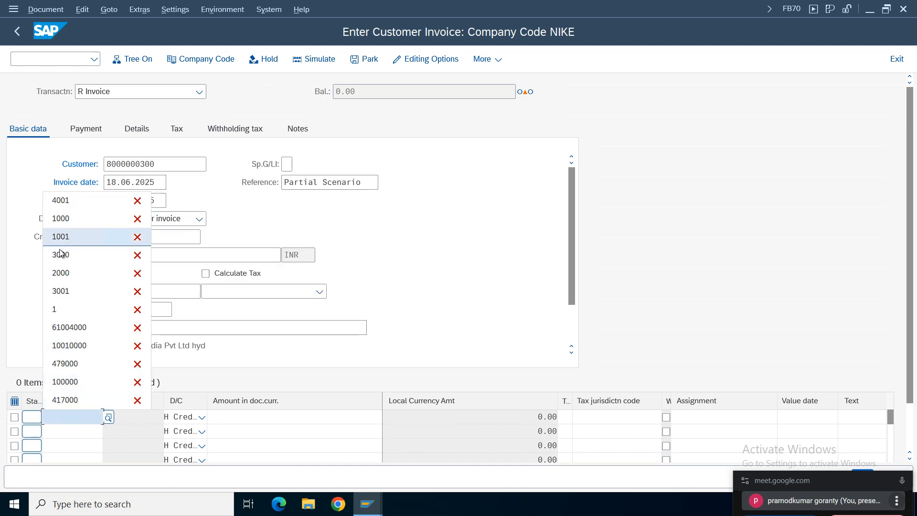
left_click(109, 418)
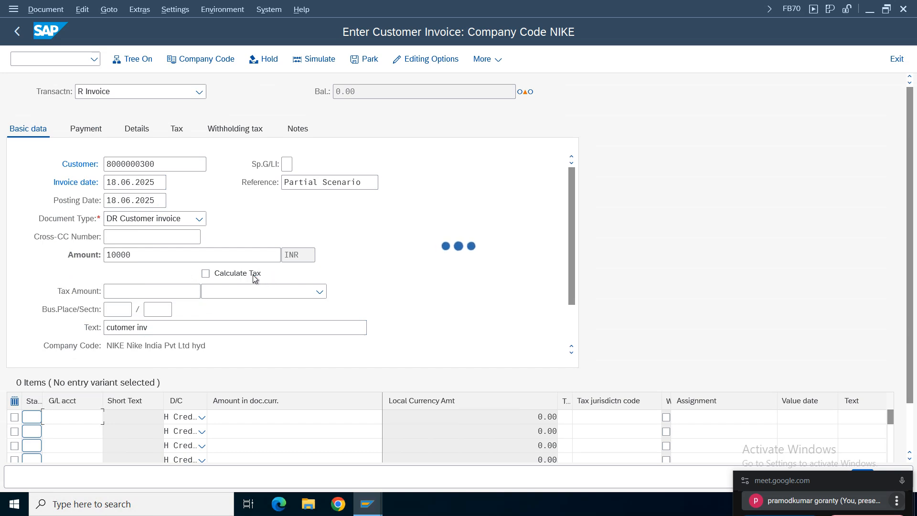
key("Return")
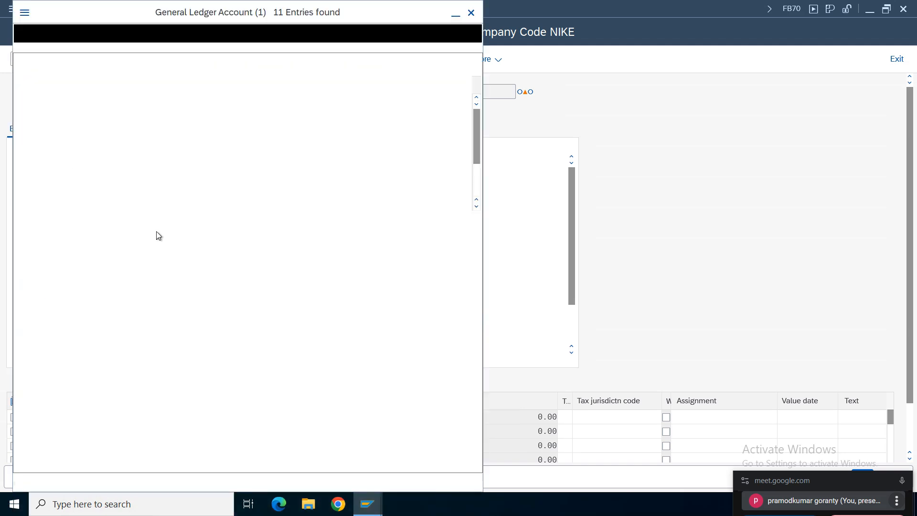
left_click(106, 250)
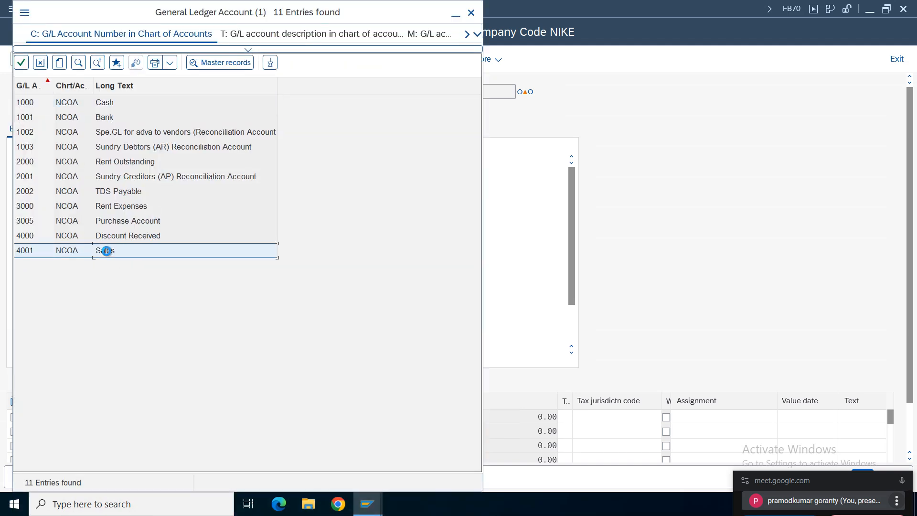
double_click(106, 250)
left_click(285, 419)
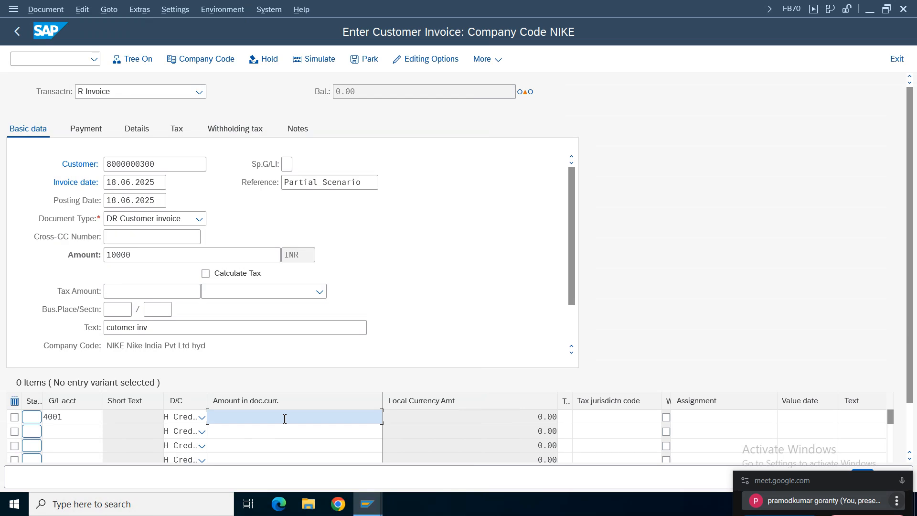
type("10000")
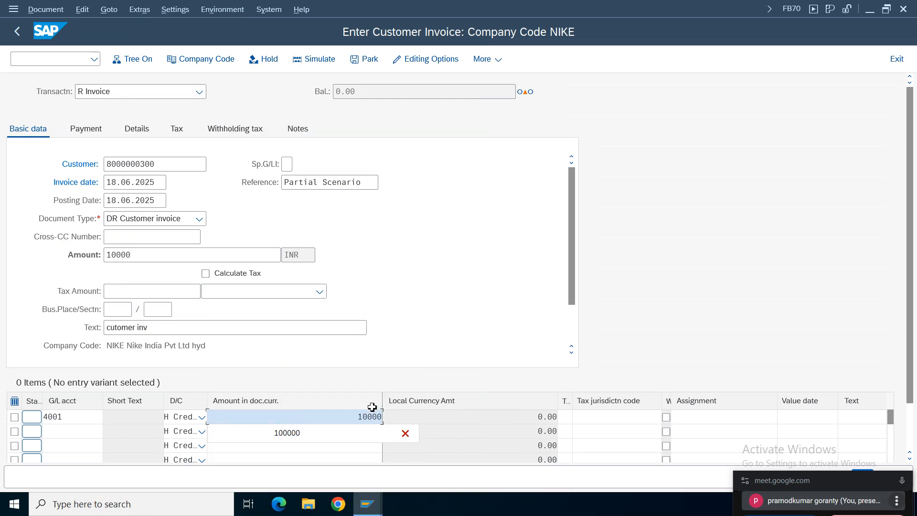
Open the Sales line item's details, assign cost center 100100 with the text "customer inv", and return to the invoice
key("Return")
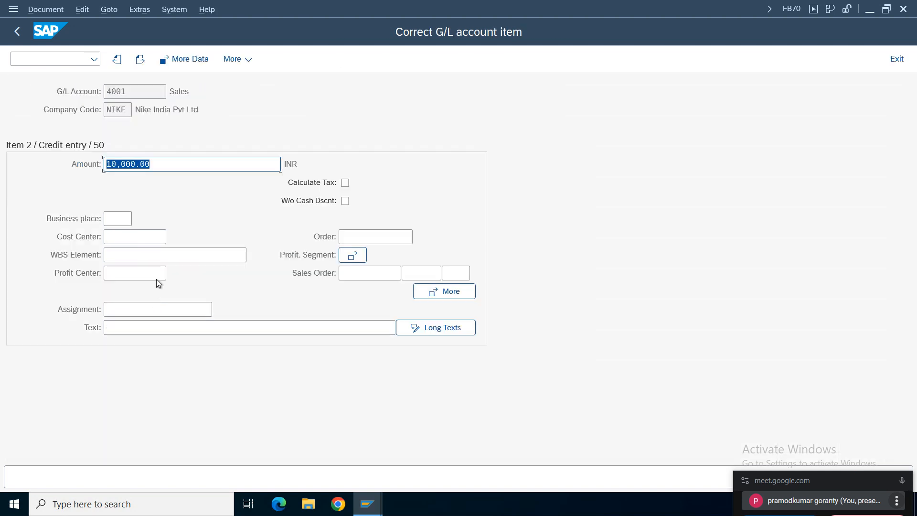
left_click(114, 238)
type("1")
left_click(126, 254)
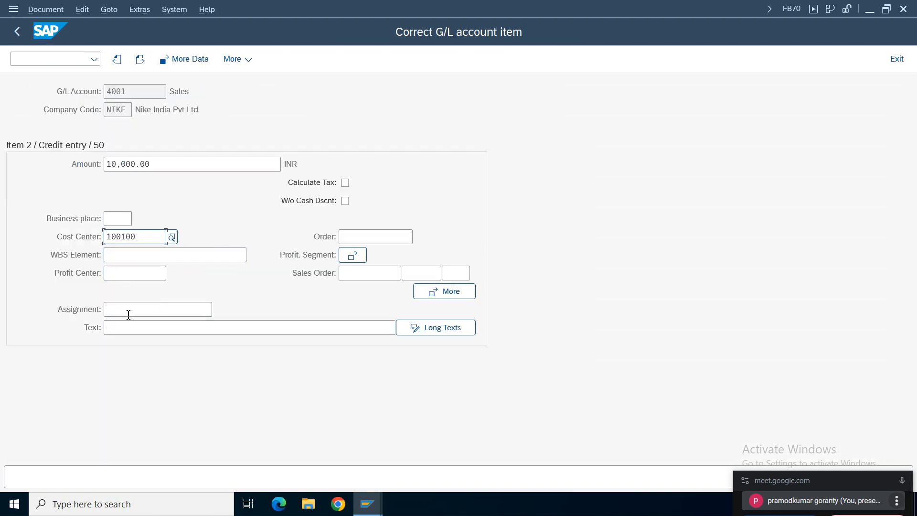
left_click(130, 330)
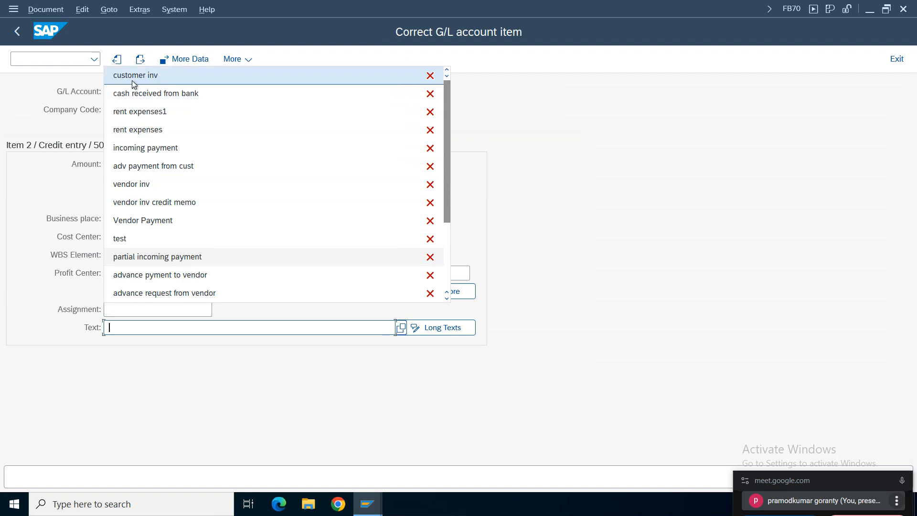
left_click(132, 81)
left_click(17, 31)
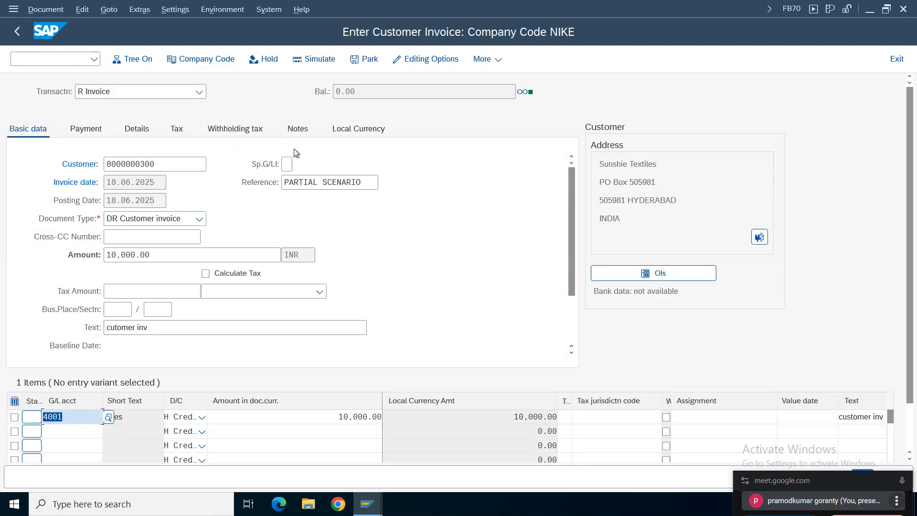
Simulate the customer invoice to review its debit and credit items, and post it
left_click(319, 59)
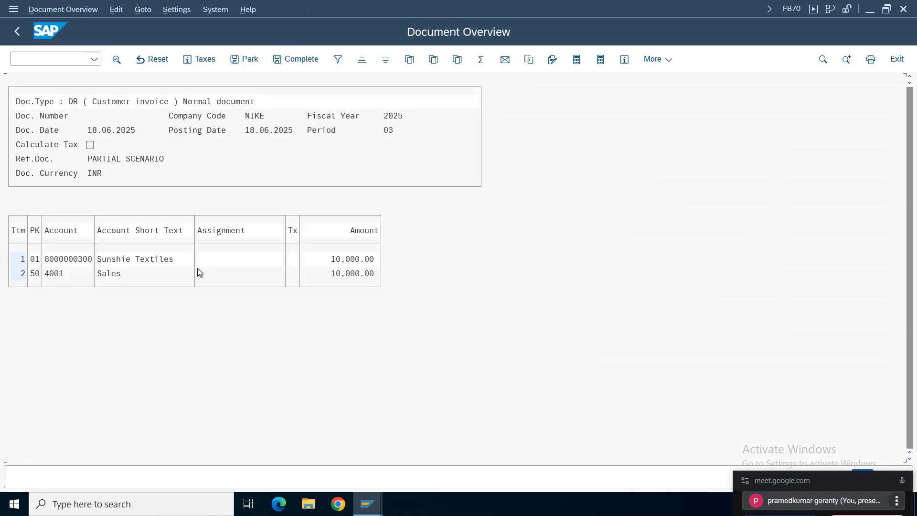
left_click(114, 260)
left_click(347, 273)
left_click(13, 9)
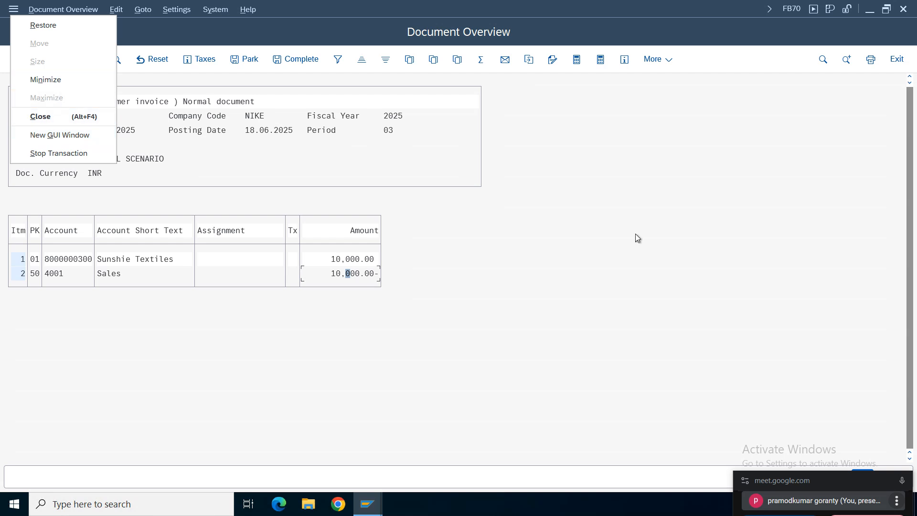
left_click(607, 269)
left_click_drag(811, 479, 691, 510)
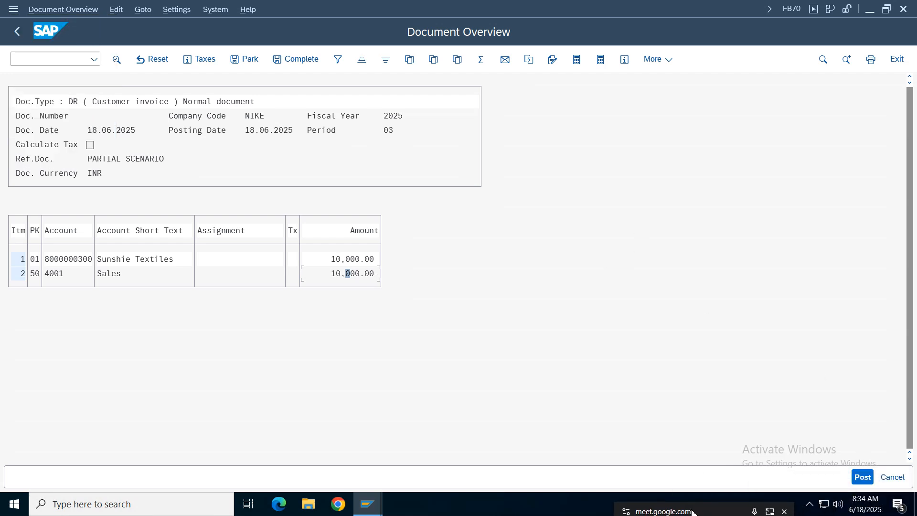
left_click(865, 478)
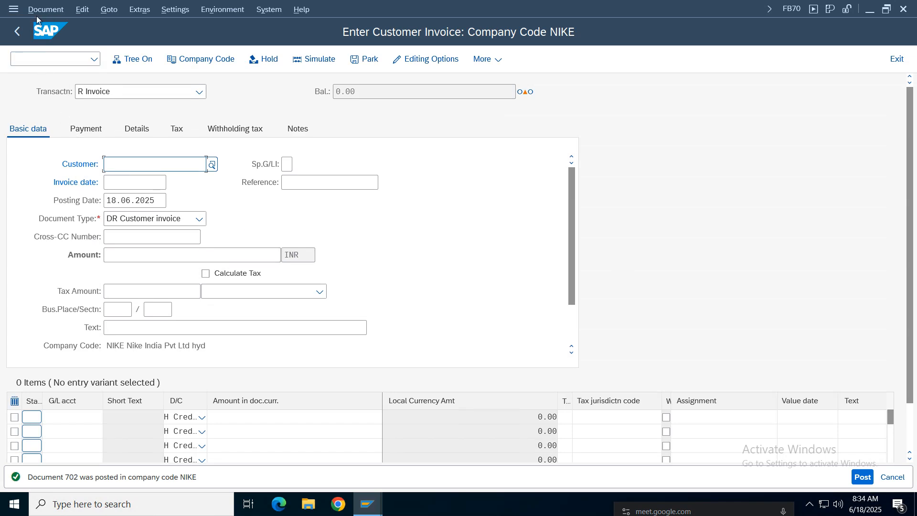
Leave the customer invoice entry, discarding the blank form, and open the F-28 Incoming Payments transaction
key("Return")
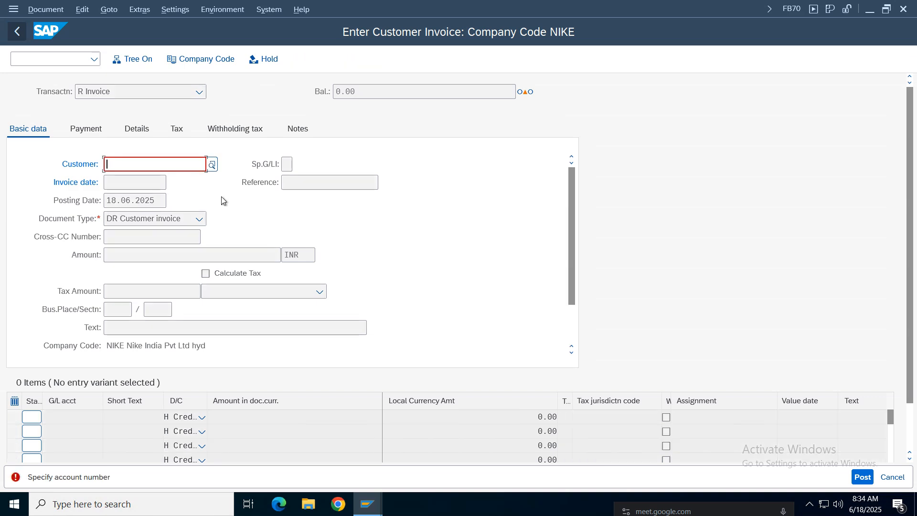
left_click(899, 61)
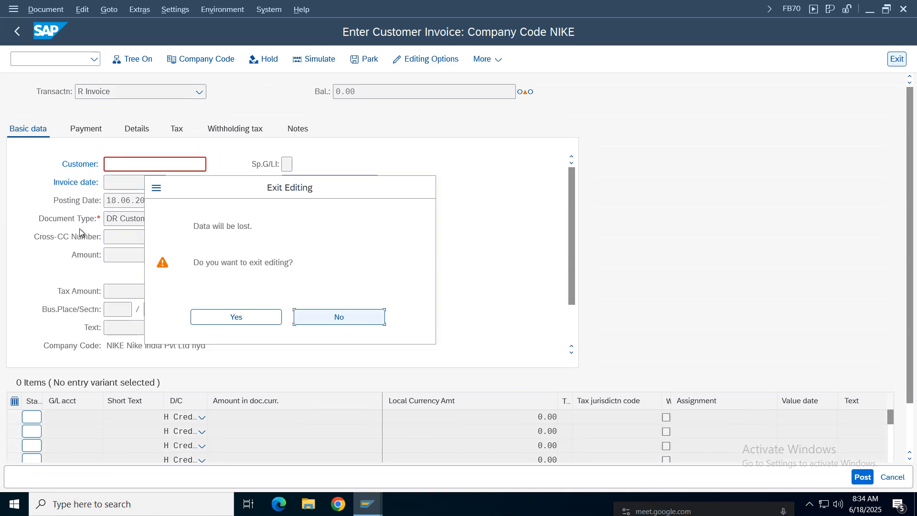
left_click(235, 316)
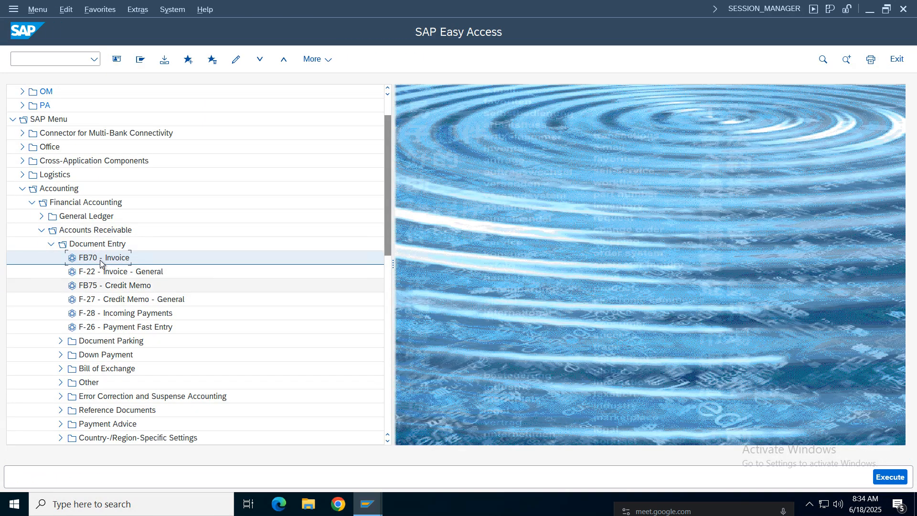
left_click(118, 316)
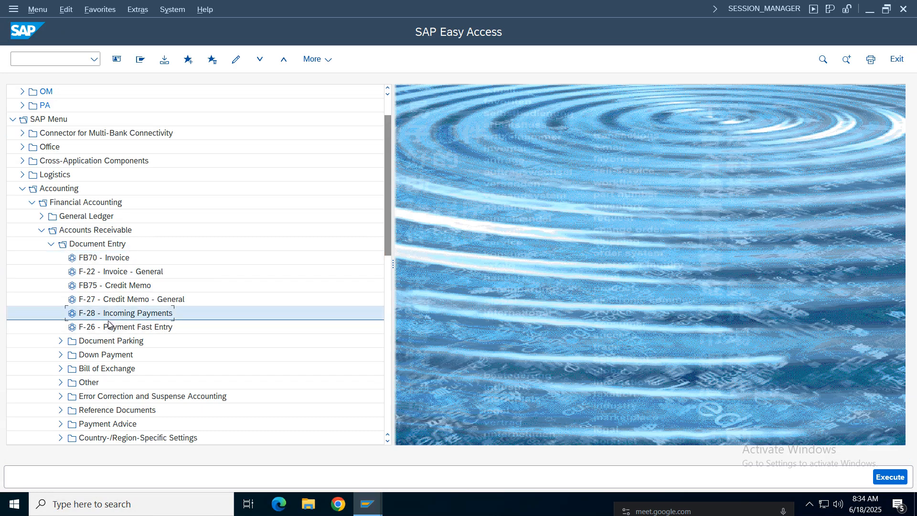
double_click(118, 316)
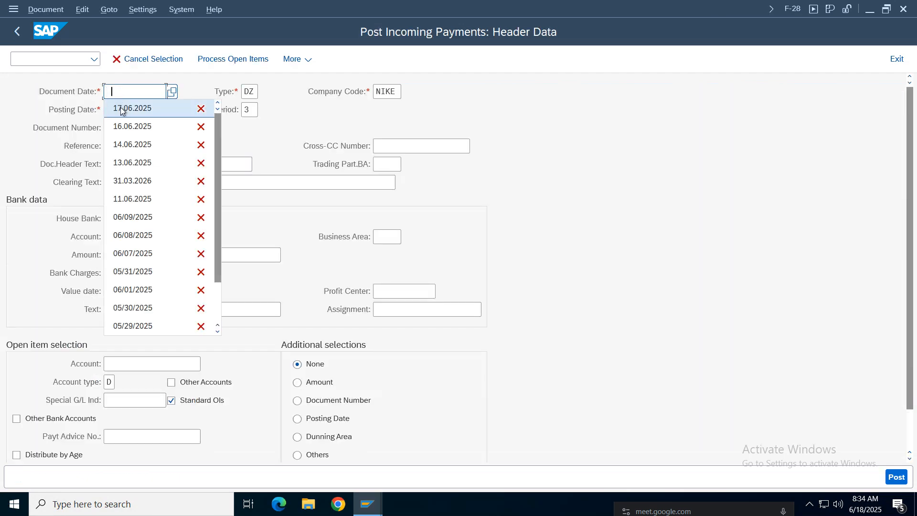
Fill the payment header with document date 18.06.2025, reference "payment" and document header text "incoming payment"
left_click(160, 100)
left_click(27, 164)
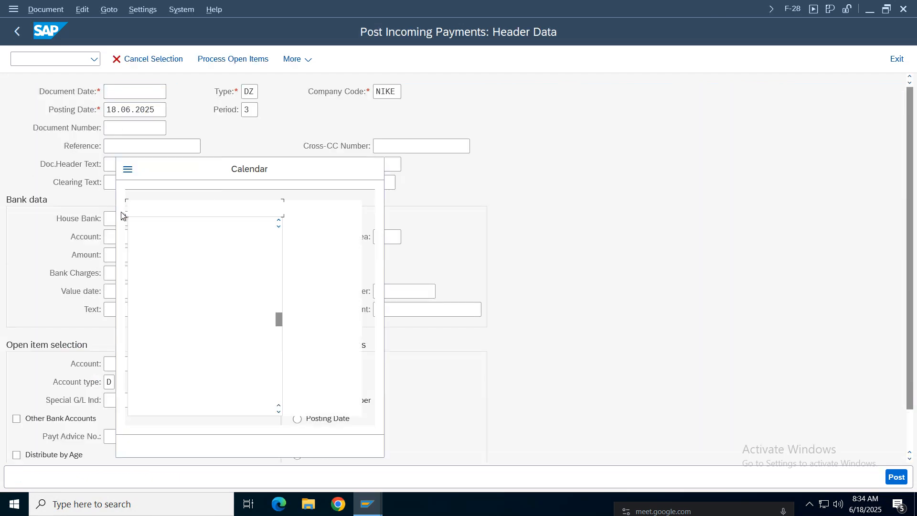
double_click(188, 322)
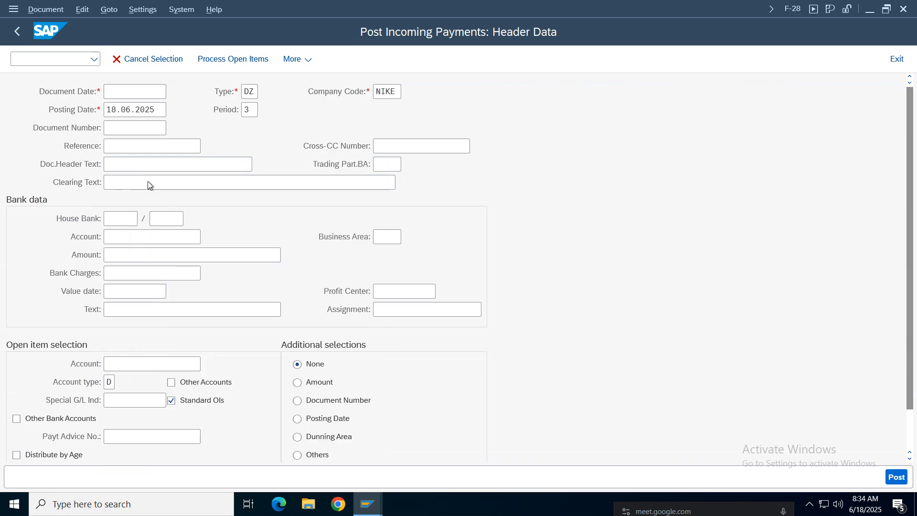
left_click(134, 147)
type("Py")
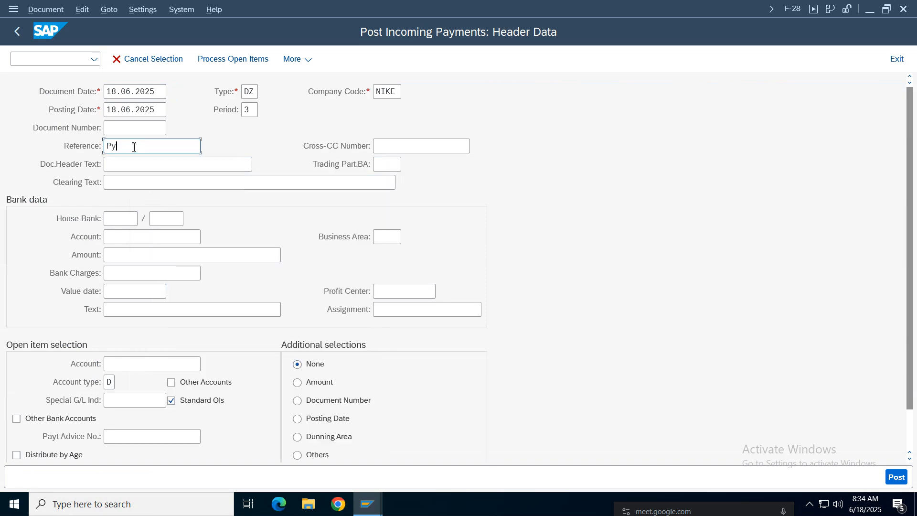
key("BackSpace")
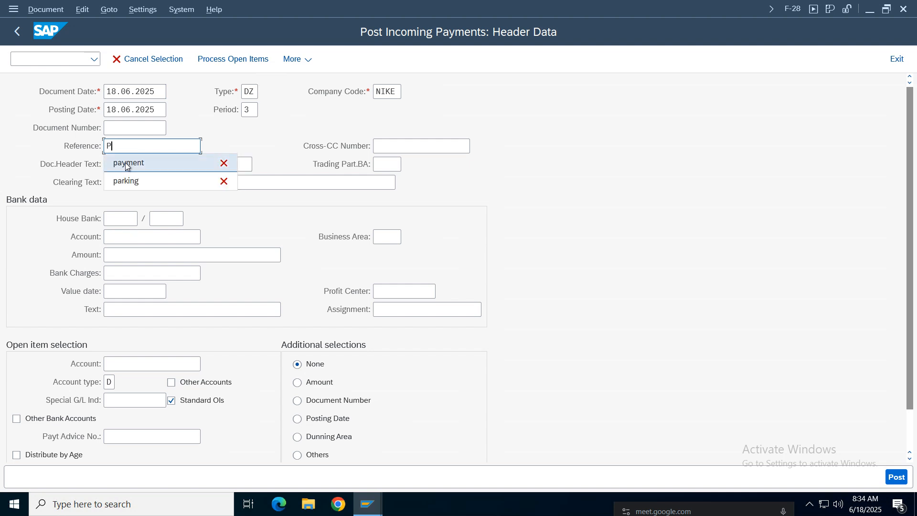
left_click(126, 160)
left_click(131, 164)
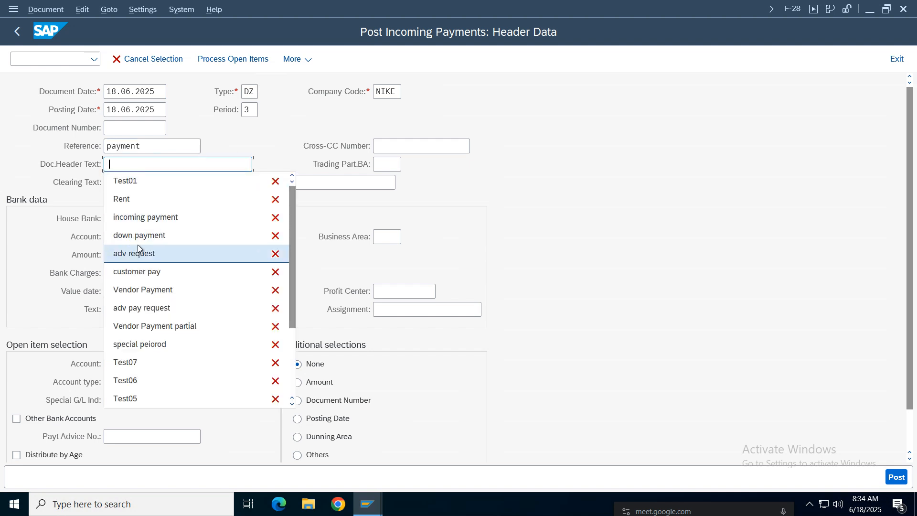
left_click(131, 210)
Fill the bank data with account 1001, amount 6000 and the text "partial incoming payment"
left_click(119, 242)
type("1")
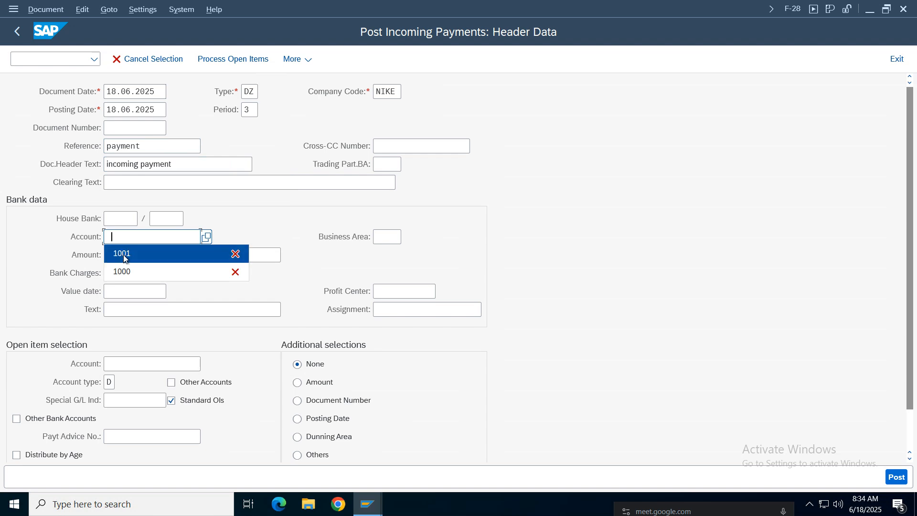
left_click(122, 252)
left_click(127, 253)
key("BackSpace")
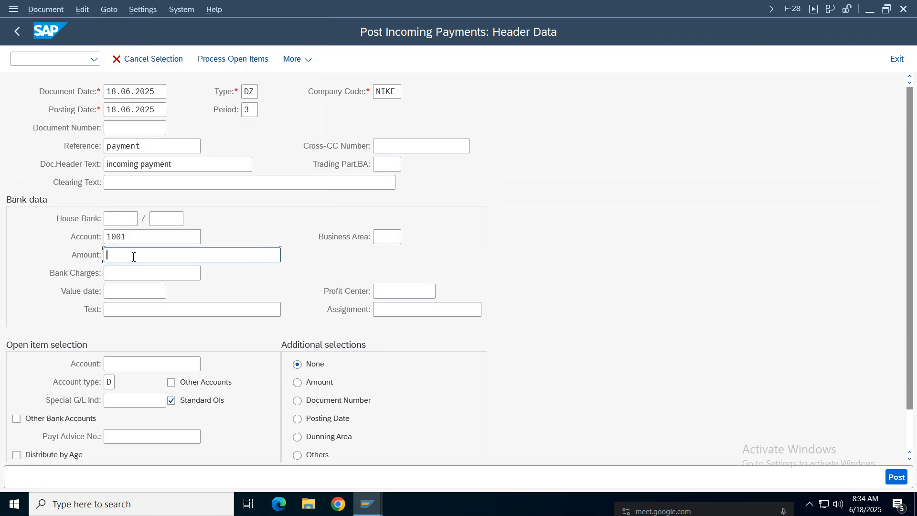
type("6000")
left_click(124, 311)
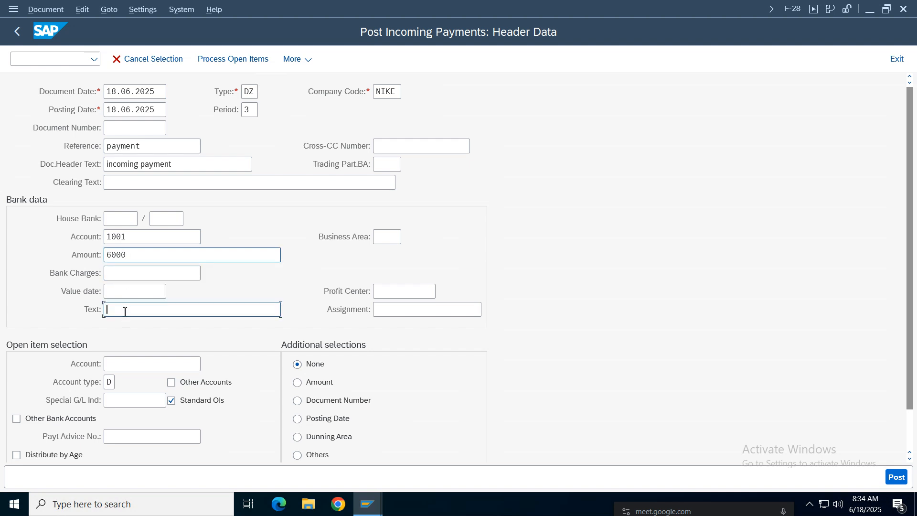
type("pa")
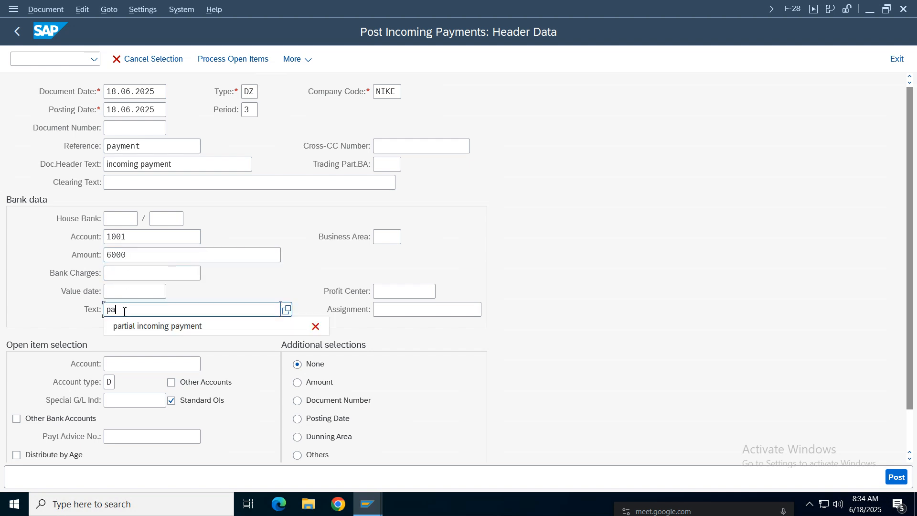
left_click(143, 326)
Choose customer Sunshie Textiles of company code NIKE for open item selection, and process its open items to compare the entered, assigned and unassigned amounts
left_click(127, 363)
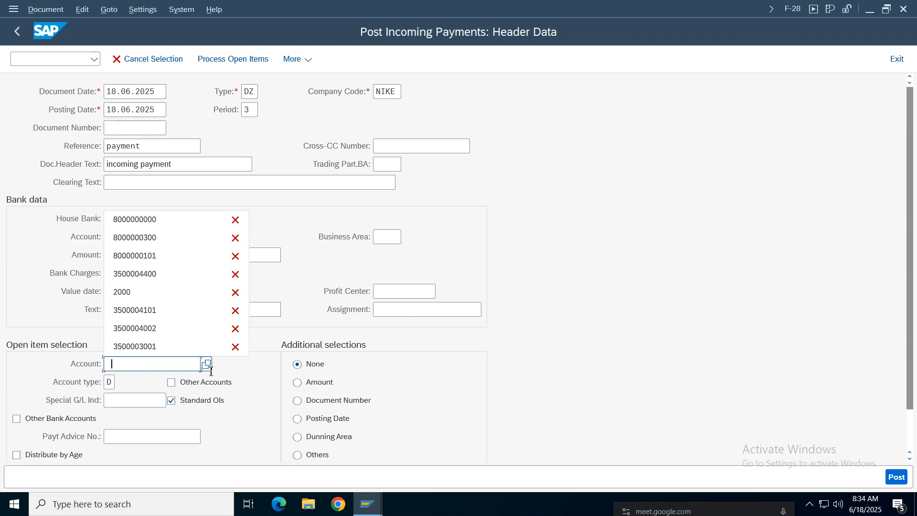
left_click(131, 310)
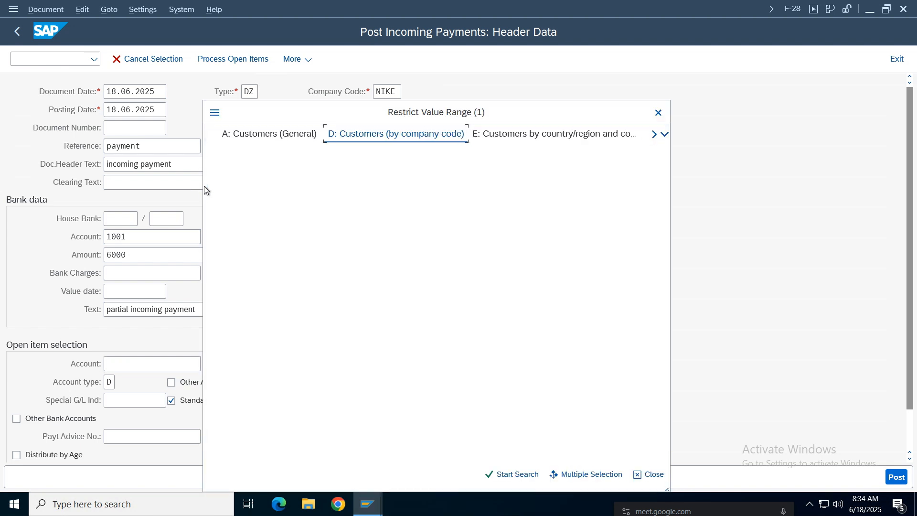
key("Return")
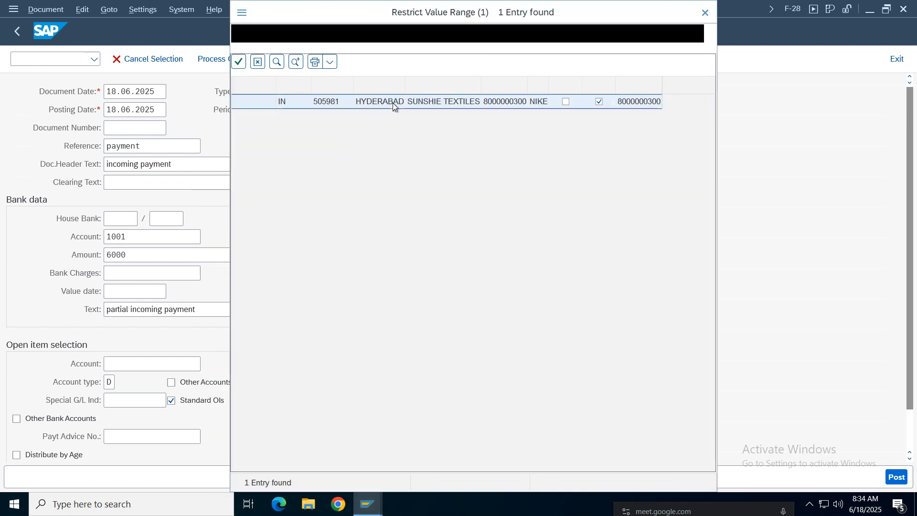
double_click(392, 103)
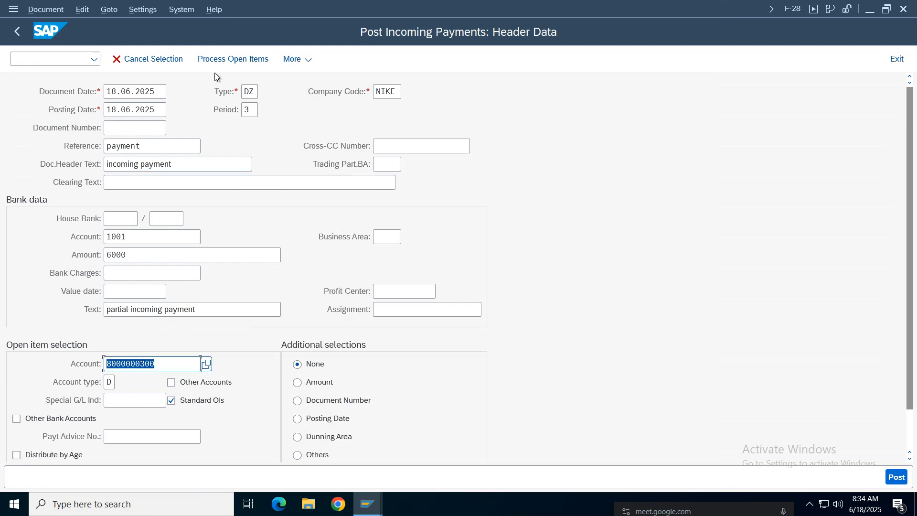
left_click(217, 59)
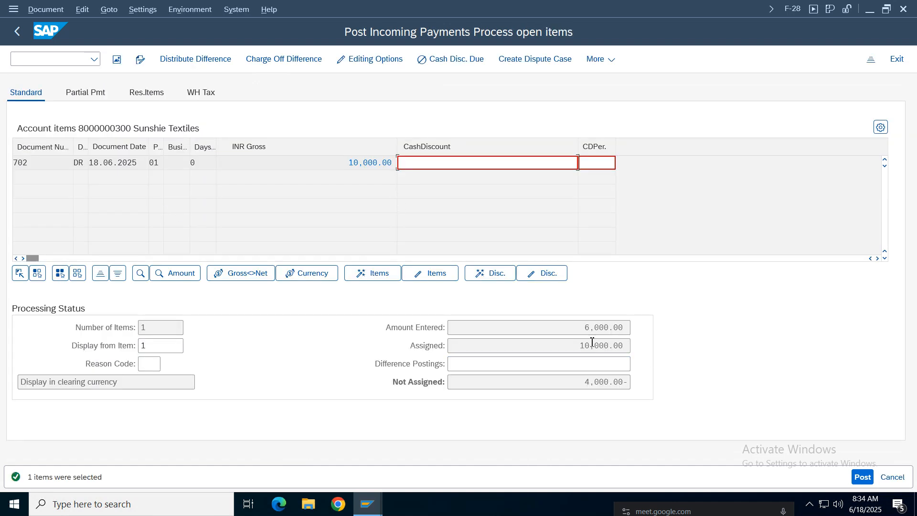
left_click_drag(628, 327, 673, 327)
left_click_drag(580, 346, 638, 344)
left_click_drag(343, 162, 545, 238)
left_click_drag(587, 385, 670, 385)
Assign the entered 6,000.00 to the open invoice as a partial payment, simulate the document and post it
left_click(82, 95)
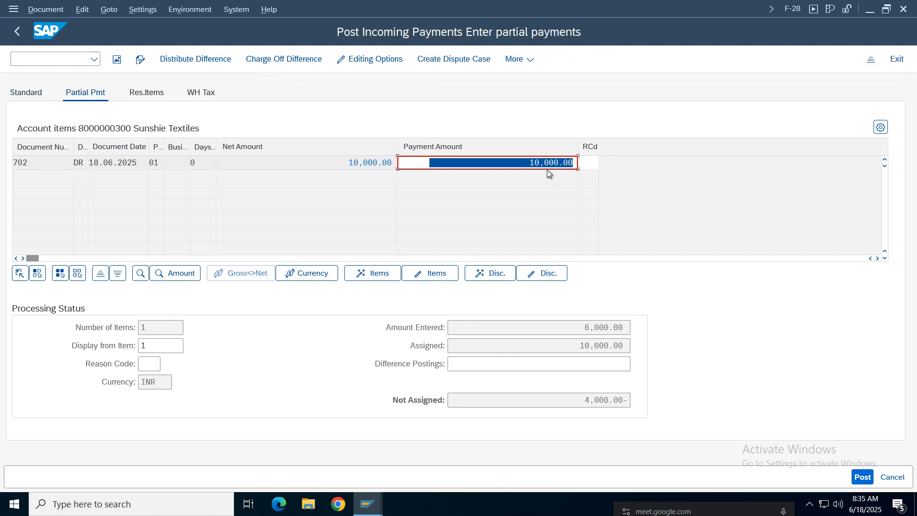
double_click(542, 164)
left_click(46, 9)
left_click(64, 42)
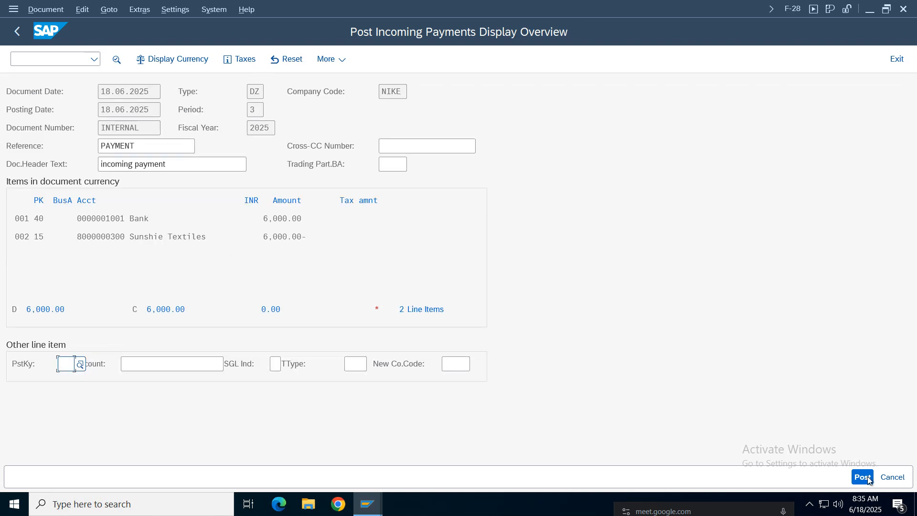
left_click(862, 477)
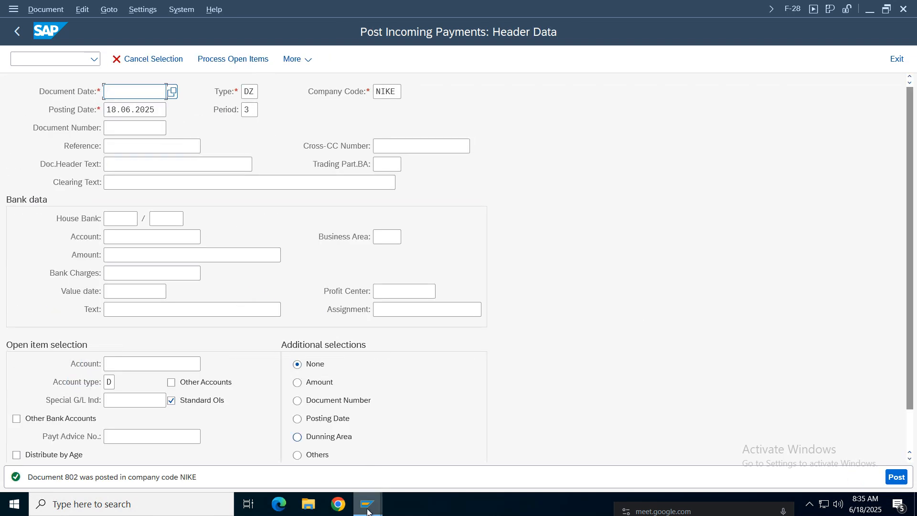
Open the Customer Line Item Display transaction FBL5N in a new SAP session
mouse_move(368, 510)
left_click(437, 454)
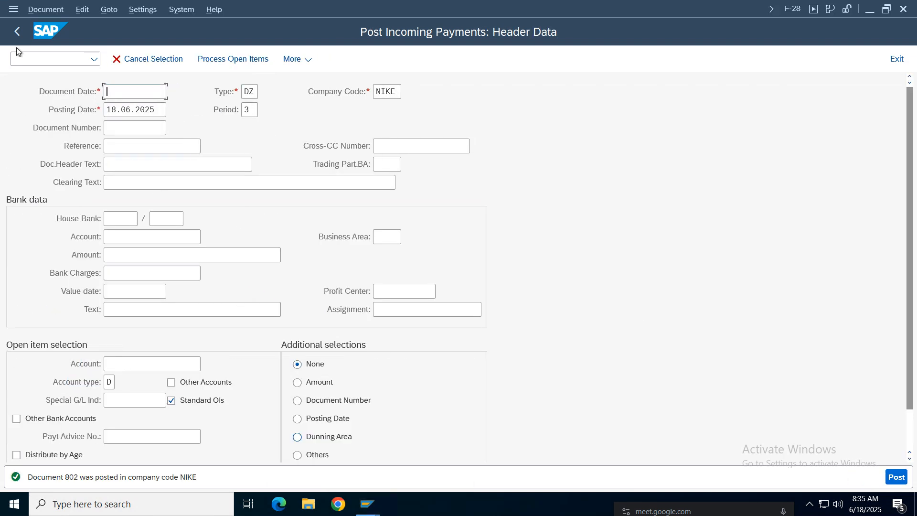
left_click(13, 10)
left_click(58, 135)
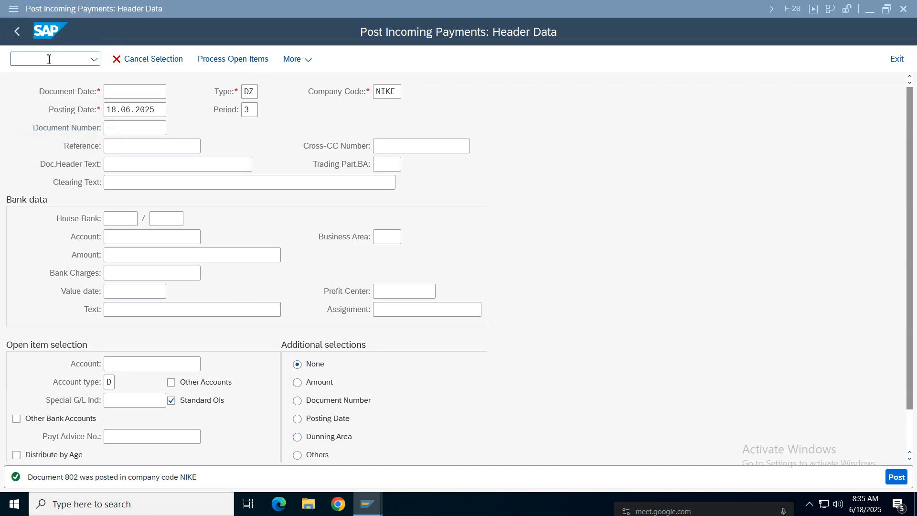
type("fbl")
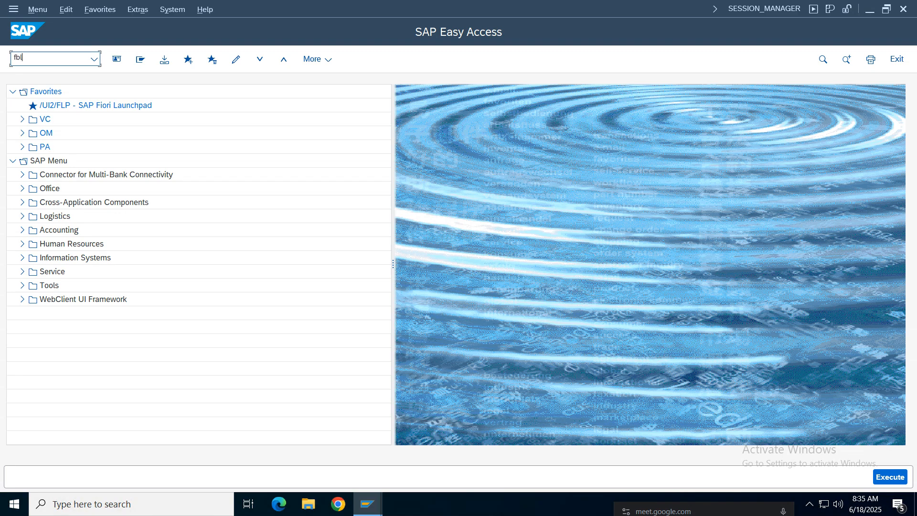
type("5n")
key("Return")
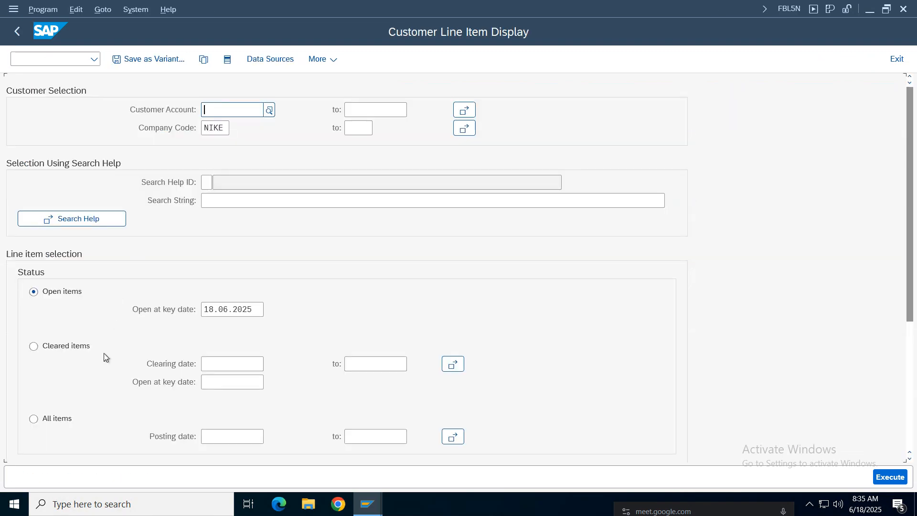
List all items of customer Sunshie Textiles in company code NIKE and examine the invoice, the partial payment and the open balance
left_click(76, 423)
left_click(237, 114)
left_click(898, 477)
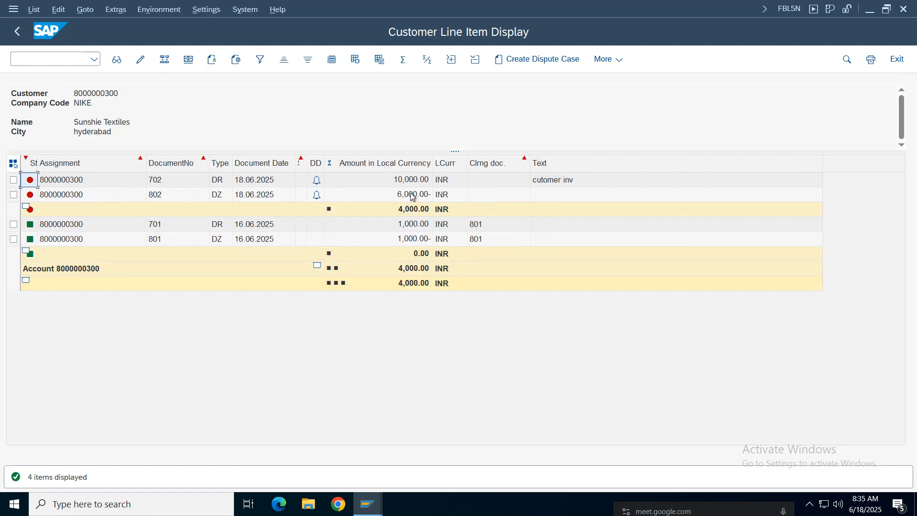
left_click(409, 185)
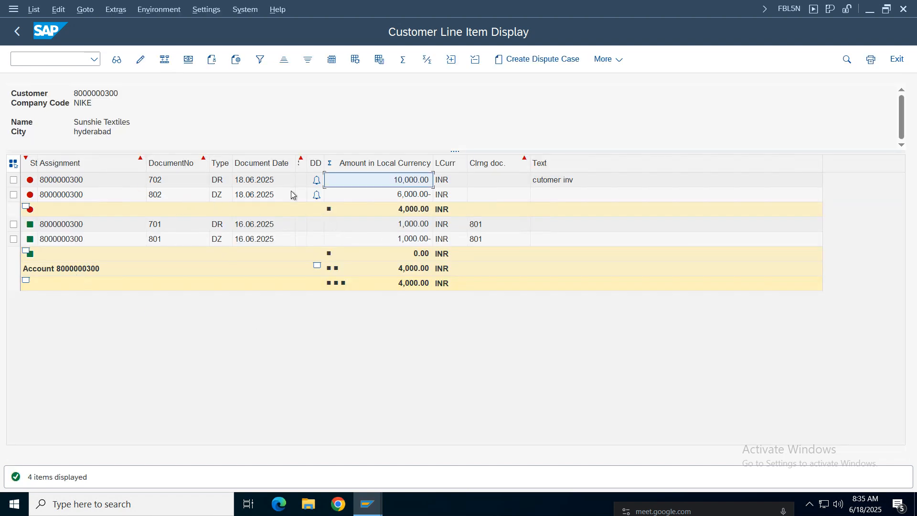
left_click(52, 196)
left_click(410, 198)
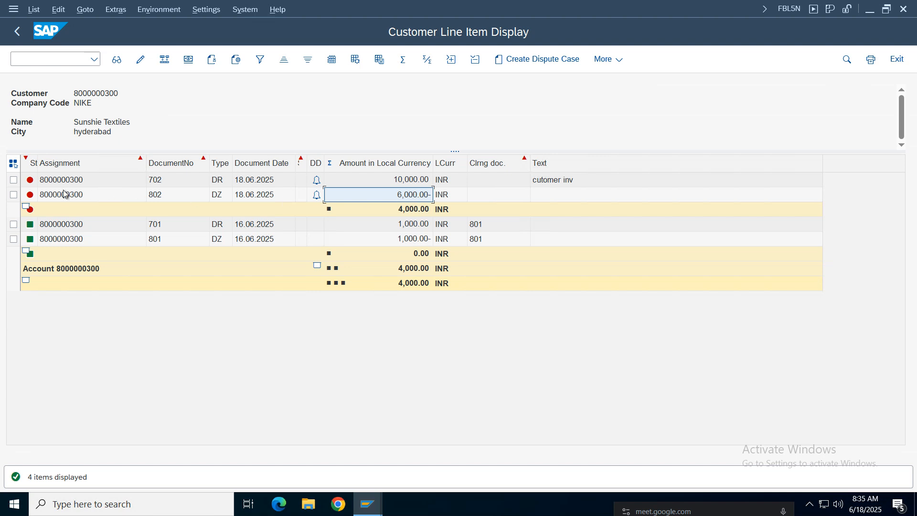
left_click(46, 197)
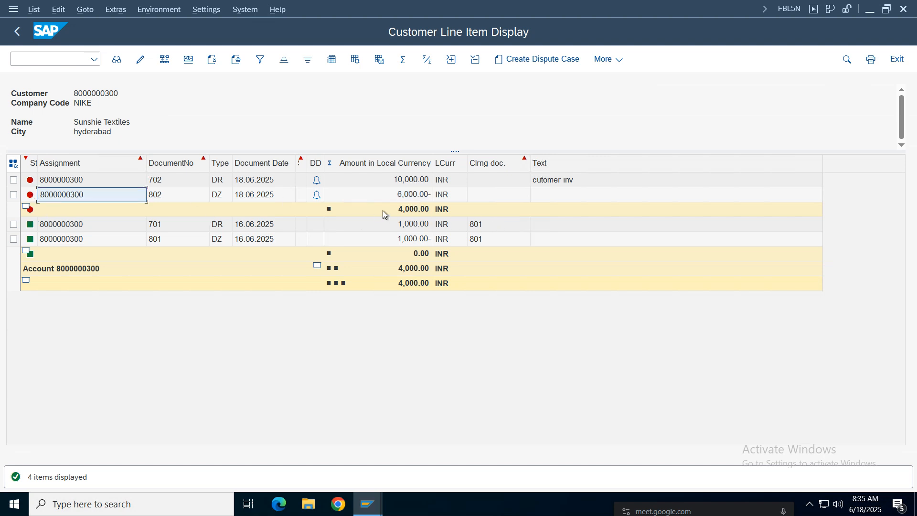
left_click(419, 212)
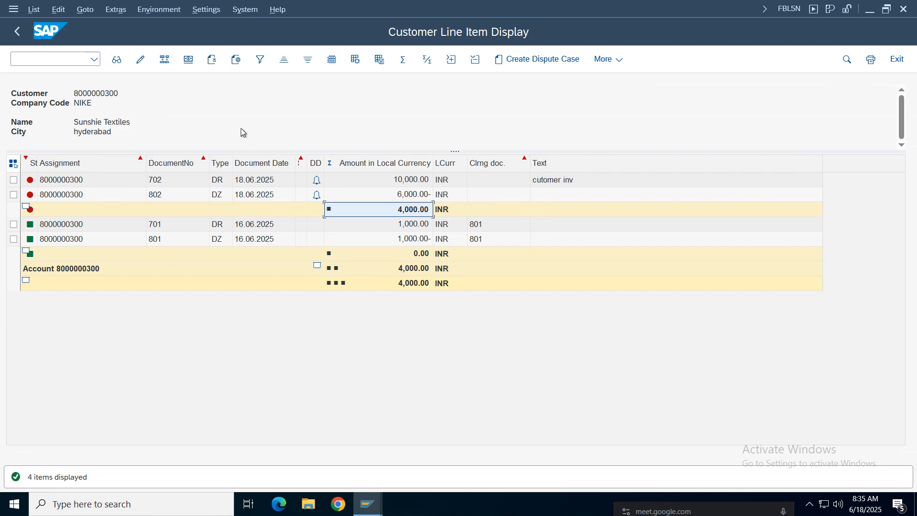
Return to the Post Incoming Payments session and enter document date 18.06.2025, reference "payment" and header text "incoming payment"
left_click(368, 504)
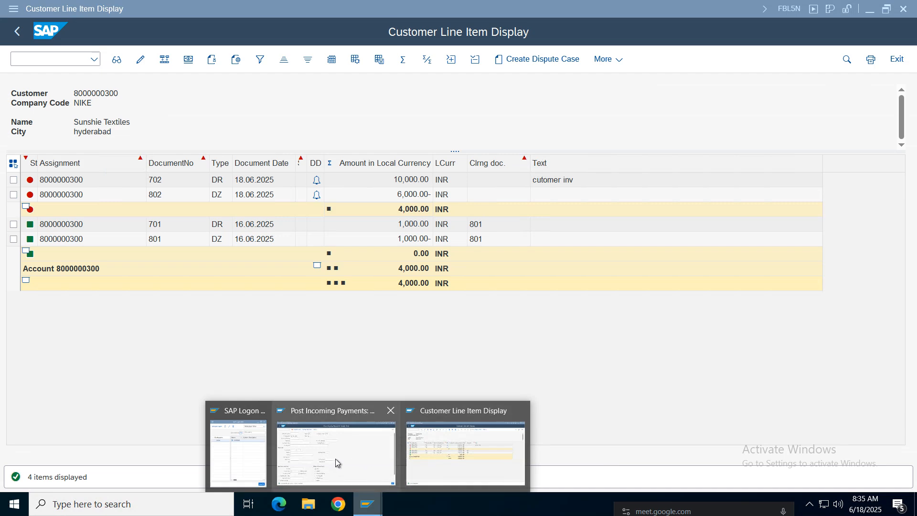
left_click(359, 460)
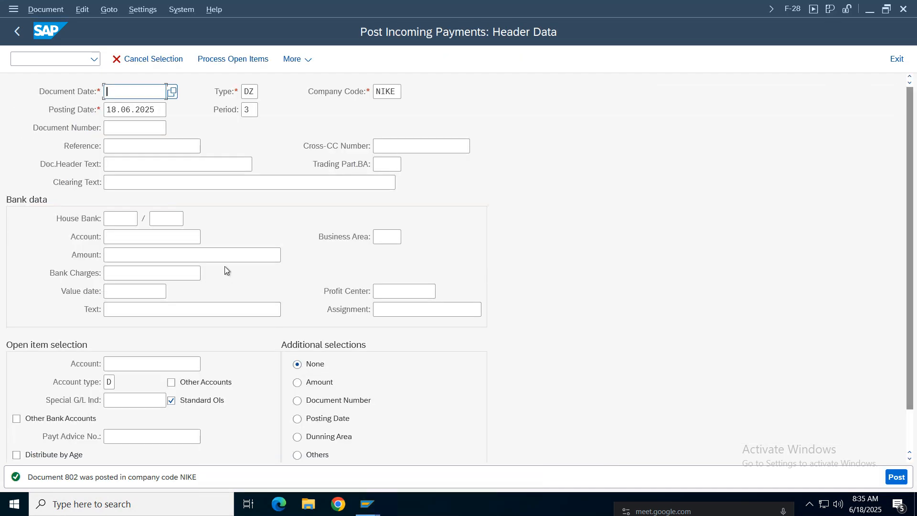
left_click(124, 110)
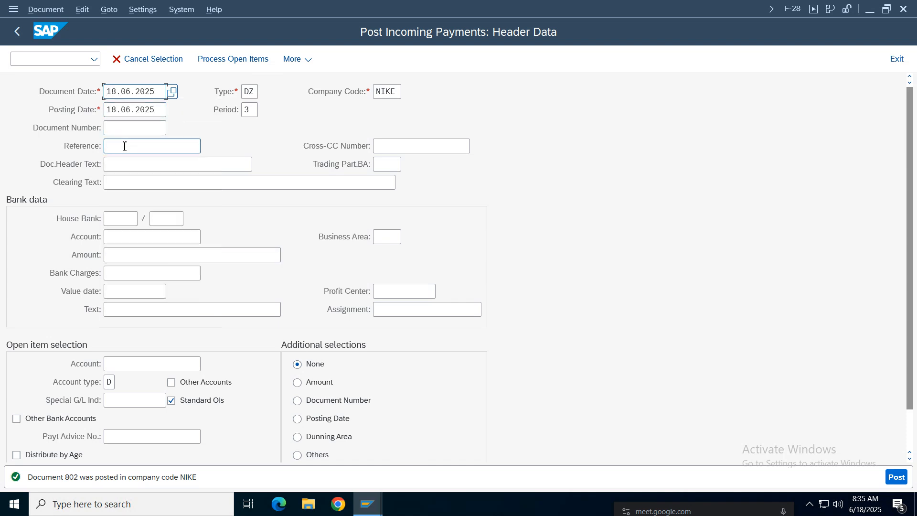
left_click(125, 146)
left_click(124, 171)
left_click(127, 163)
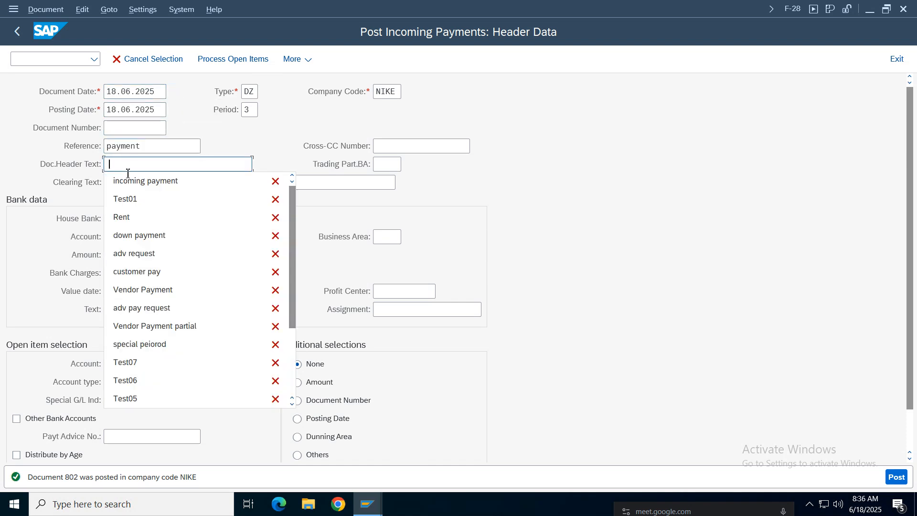
left_click(126, 184)
Enter bank account 1001 and an amount of 4000 in the bank data
left_click(119, 238)
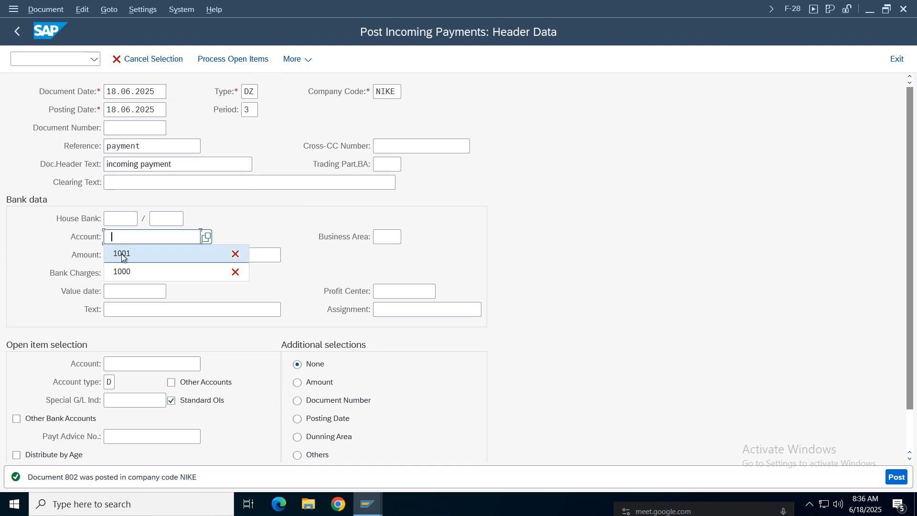
left_click(119, 254)
left_click(123, 256)
key("Down")
key("Up")
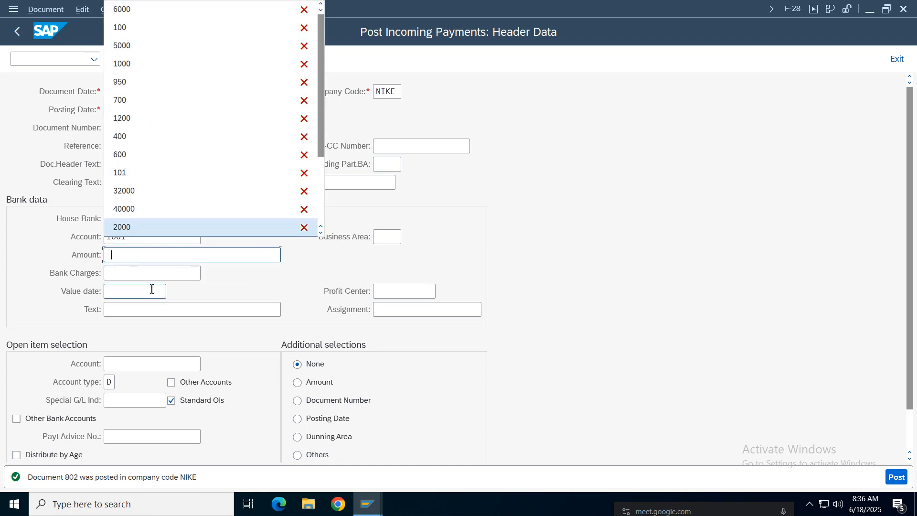
left_click(135, 253)
type("4000")
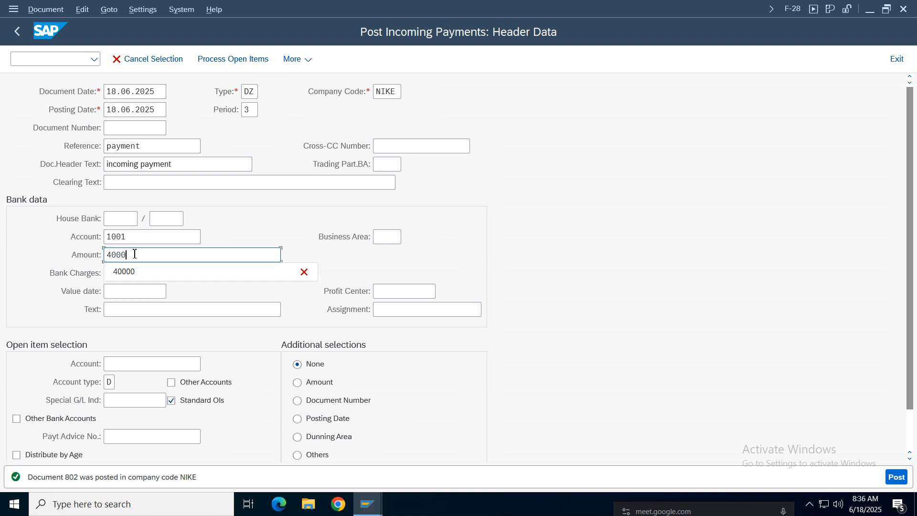
Enter "payment" as the text of the bank data
left_click(127, 308)
left_click(127, 308)
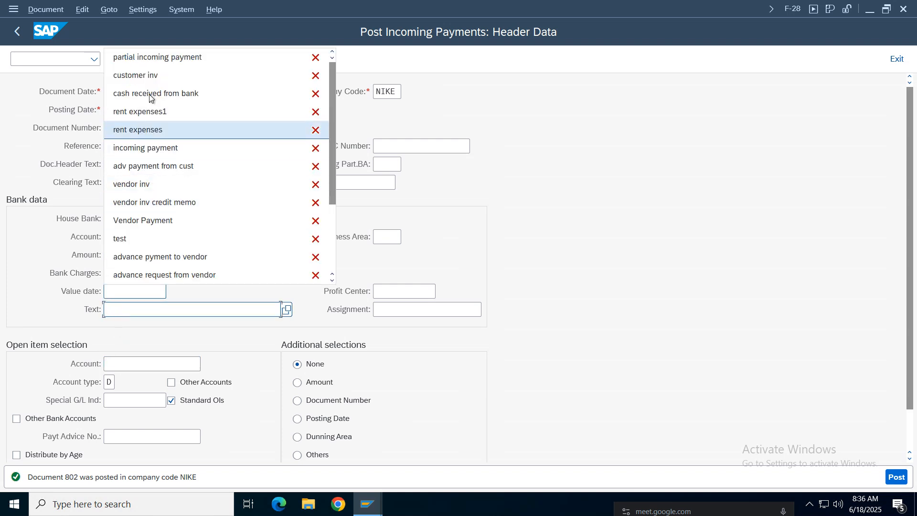
key("Up")
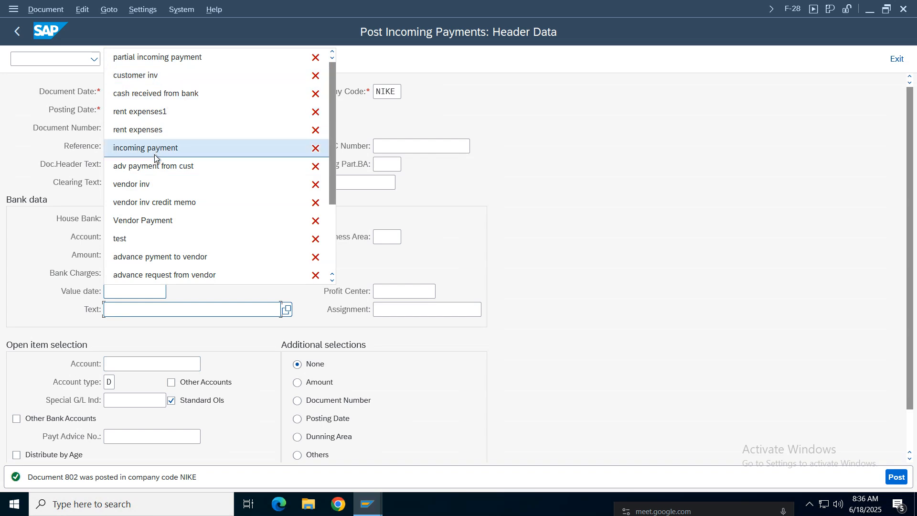
left_click(122, 313)
type("pa")
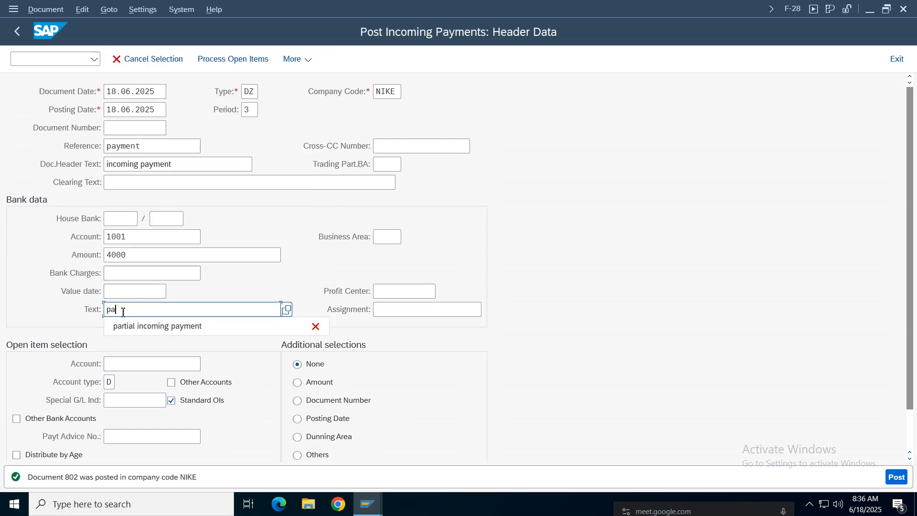
key("BackSpace")
key("BackSpace")
key("BackSpace")
key("BackSpace")
type("p")
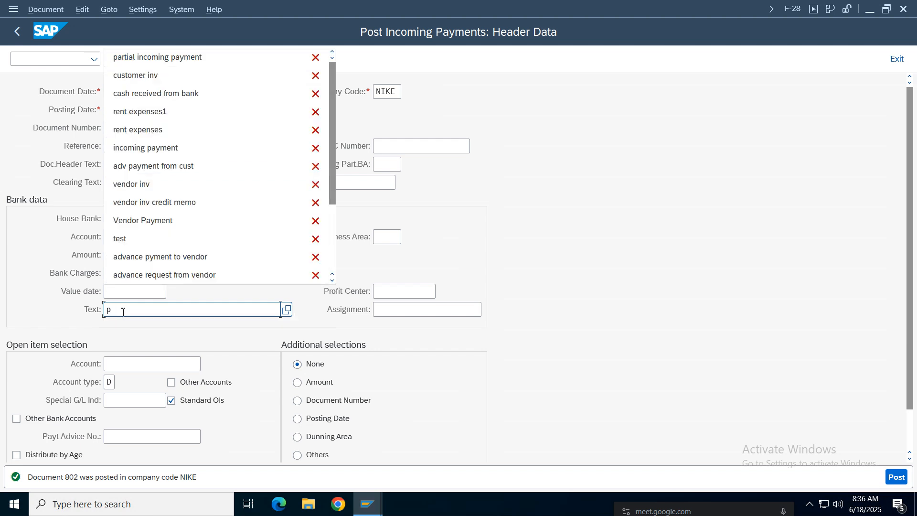
type("ayment")
Choose customer Sunshie Textiles for the open item selection and process the customer's open items
left_click(129, 363)
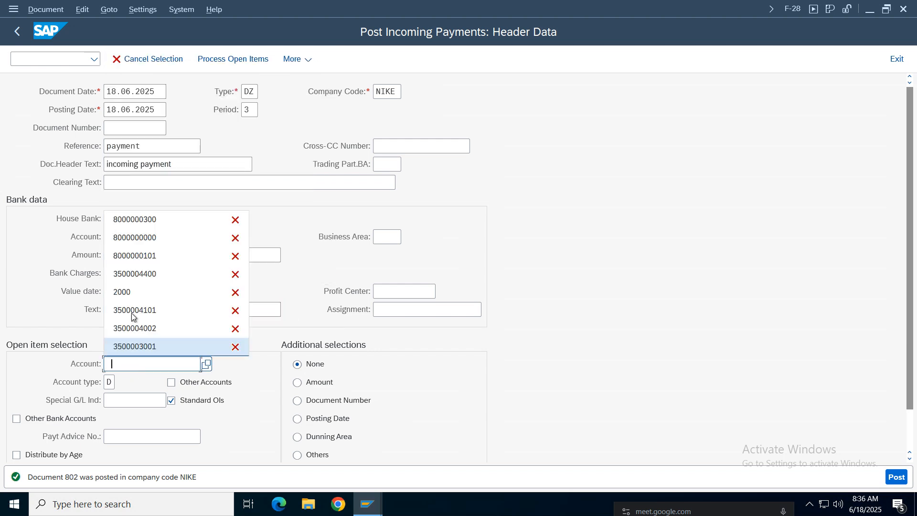
left_click(139, 222)
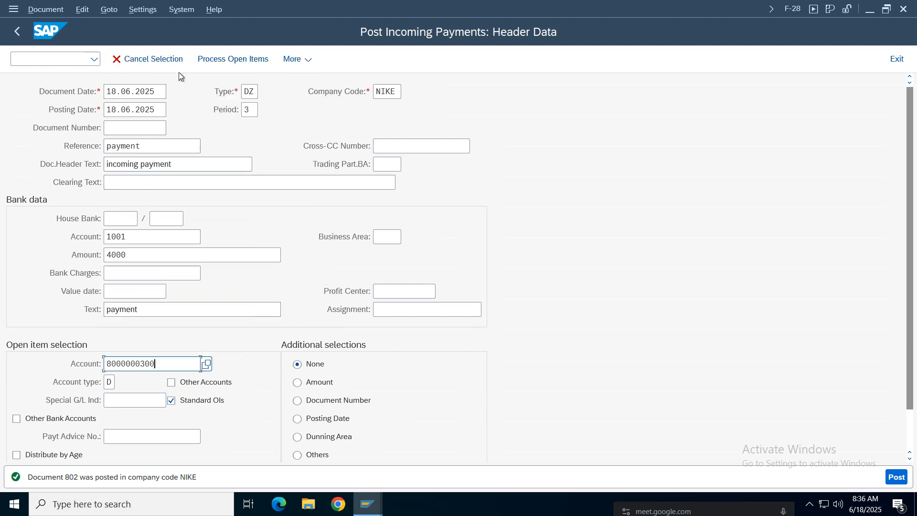
left_click(219, 59)
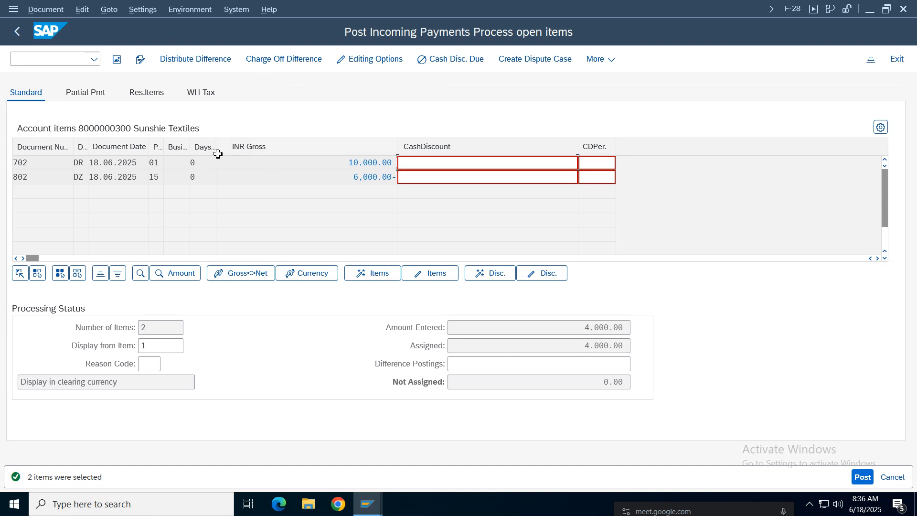
Compare the invoice and partial payment with the amount entered, then simulate the document and post it
left_click_drag(347, 167, 408, 159)
left_click_drag(355, 175, 420, 177)
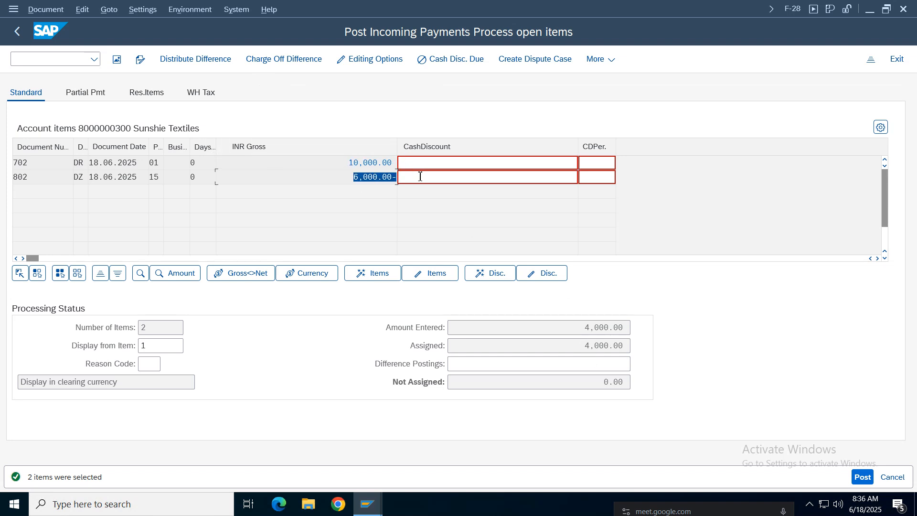
left_click_drag(586, 350, 681, 327)
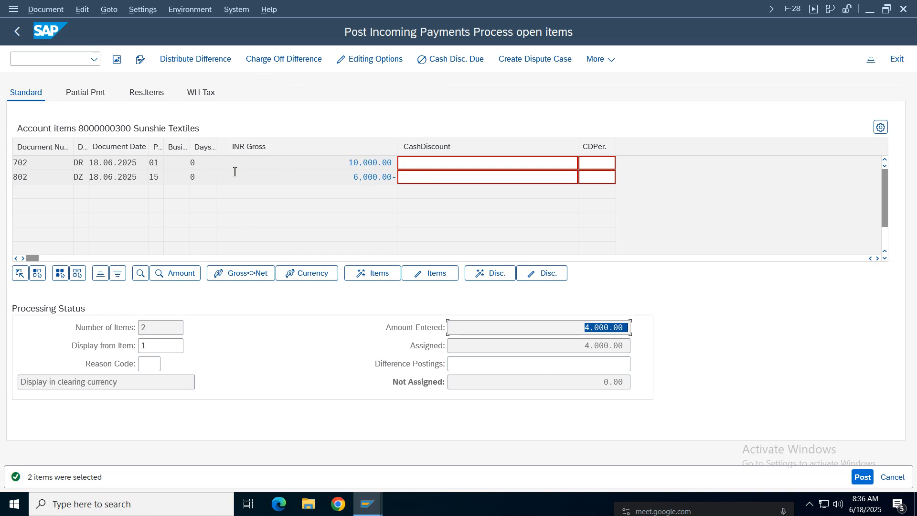
left_click(40, 14)
left_click(53, 38)
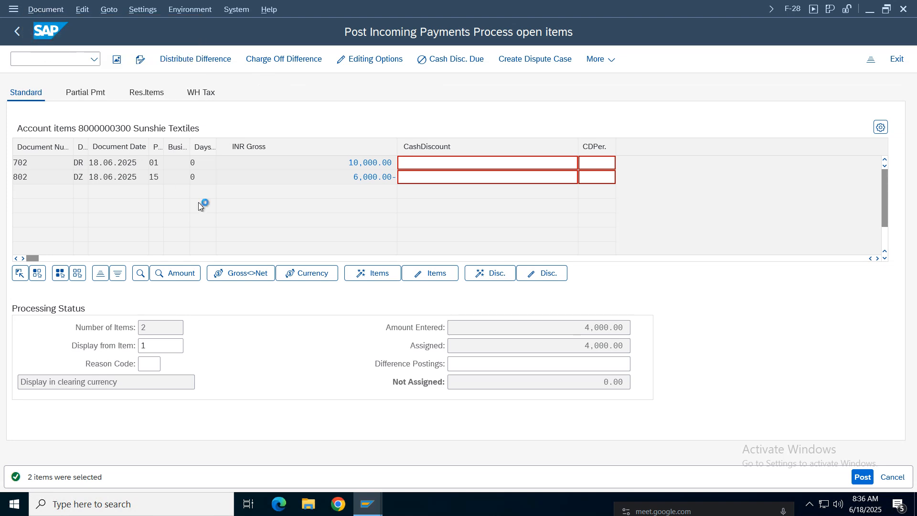
left_click(858, 477)
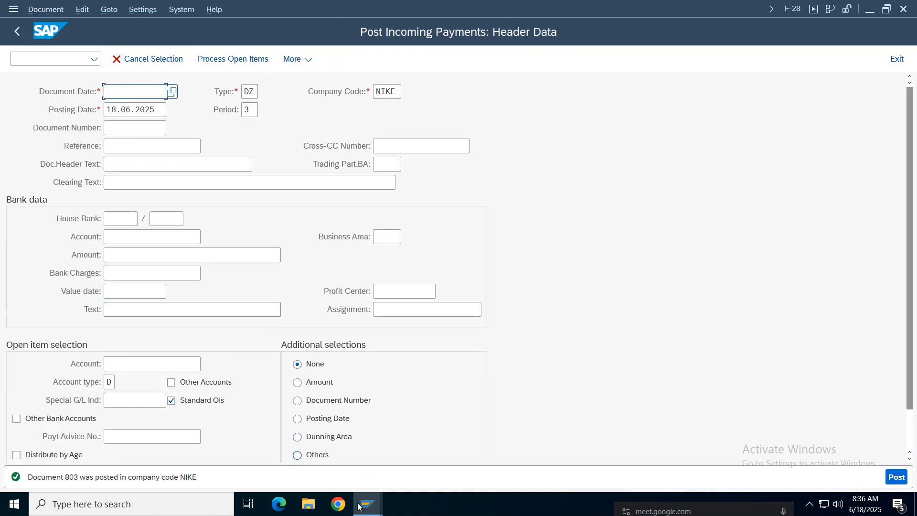
Switch to the Customer Line Item Display session and rerun the list of all items in company code NIKE
mouse_move(359, 507)
left_click(435, 479)
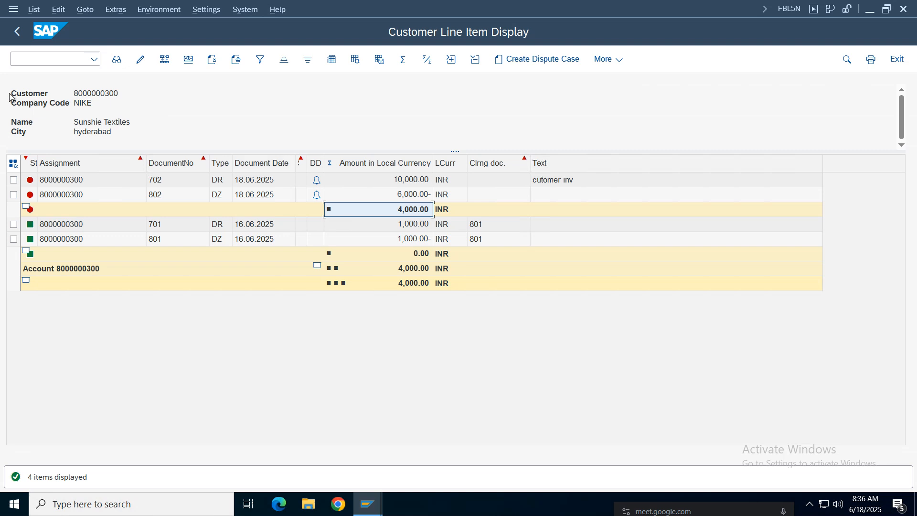
left_click(168, 194)
left_click(17, 32)
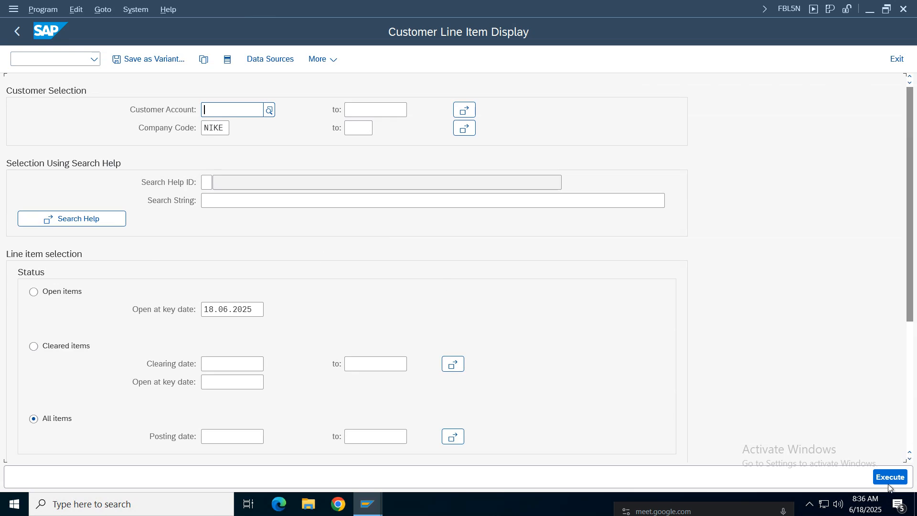
left_click(887, 481)
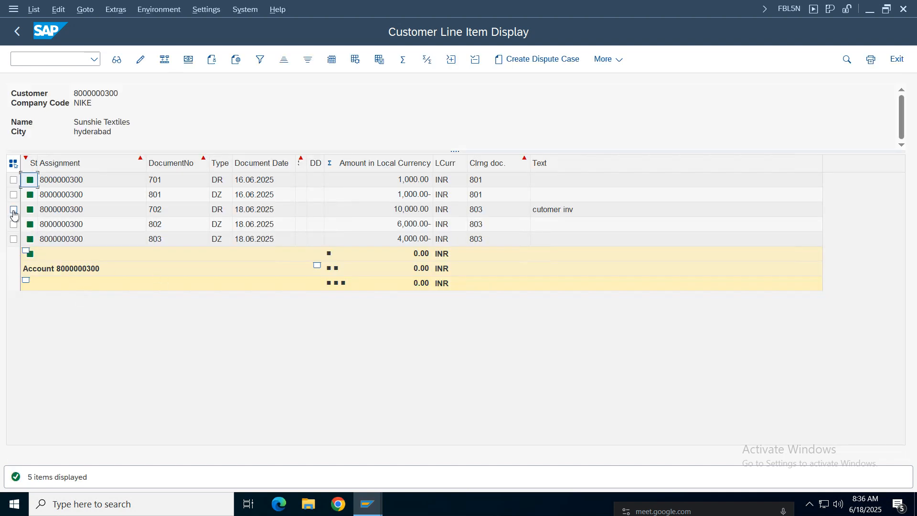
Examine the invoice, both payments, their document dates, amounts and clearing status in the customer line items
left_click(13, 209)
left_click(13, 224)
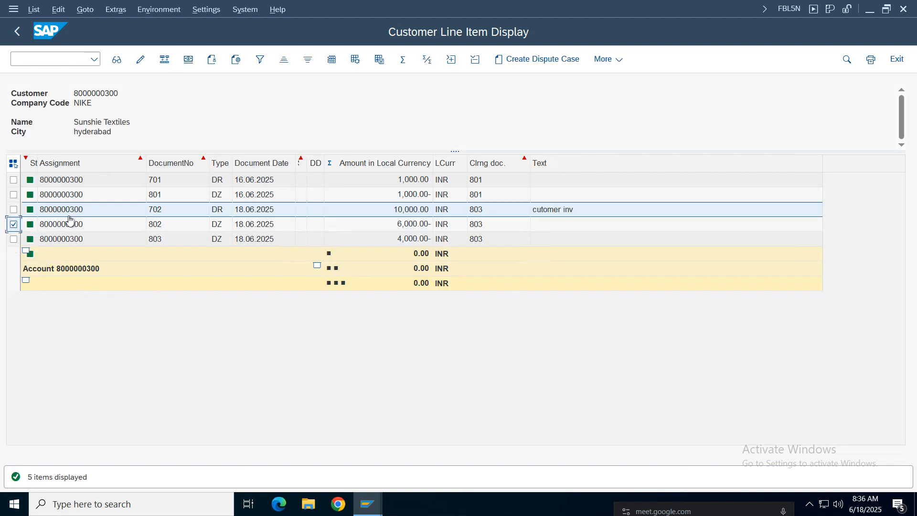
left_click(13, 239)
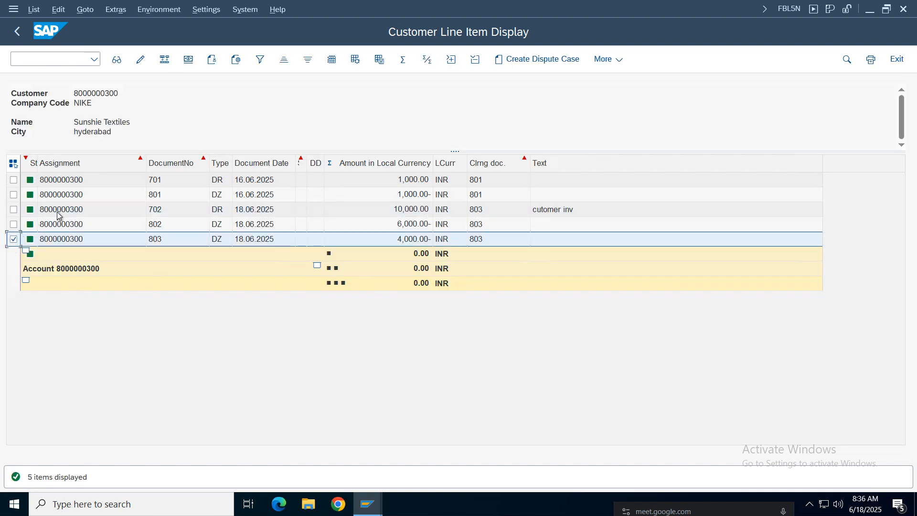
left_click(268, 210)
left_click(267, 226)
left_click(412, 225)
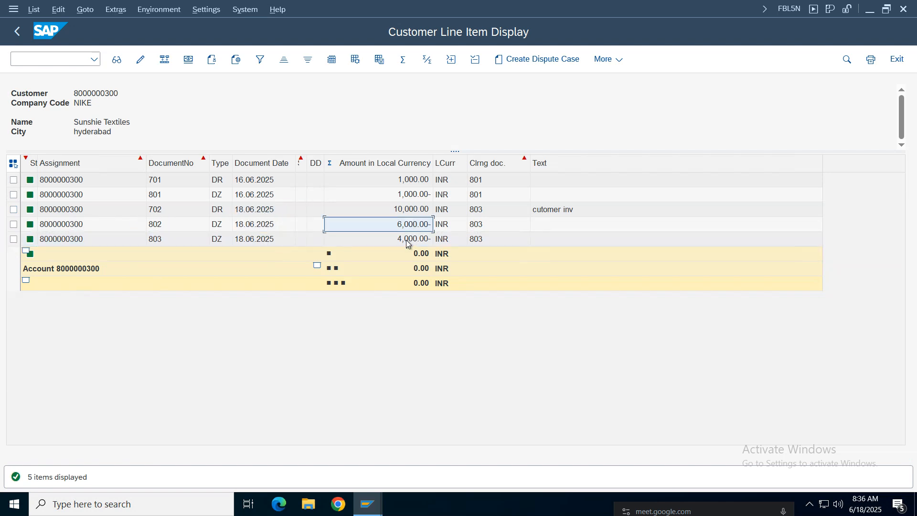
left_click(409, 241)
left_click(265, 241)
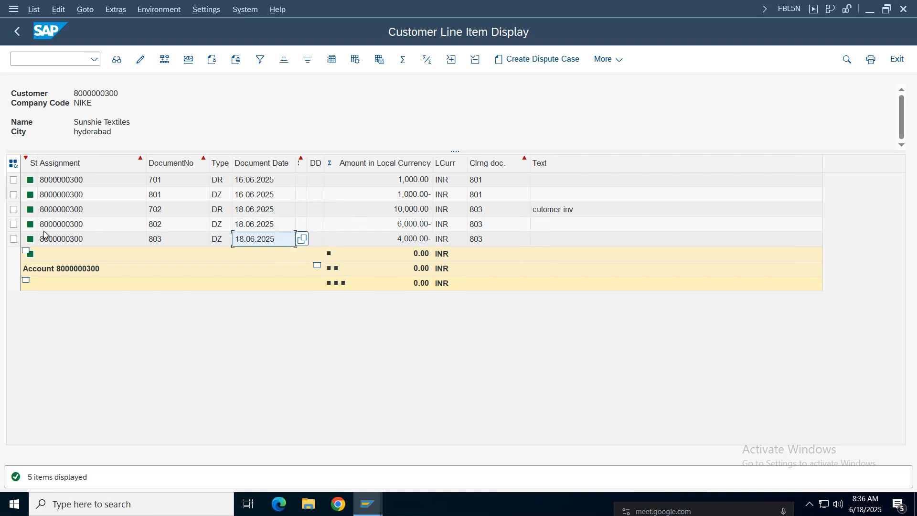
left_click(406, 240)
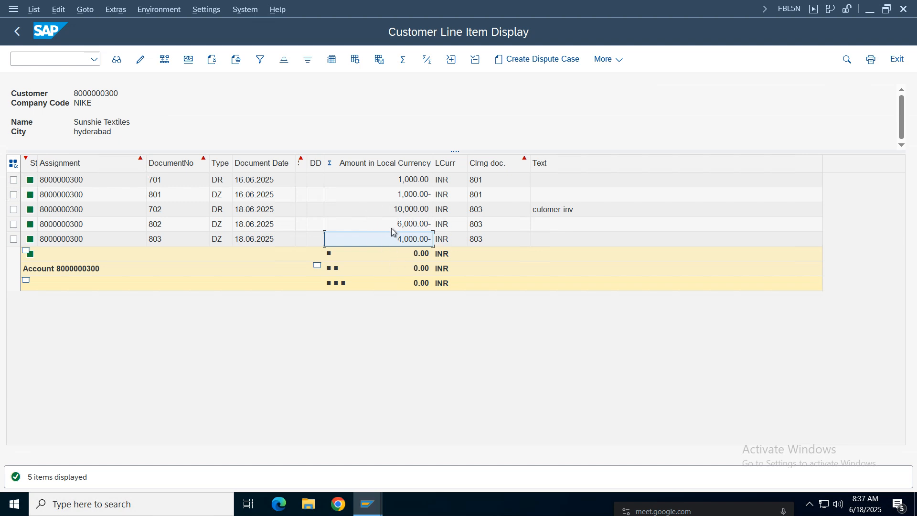
Leave the customer line items, exit the Post Incoming Payments session and open the customer invoice transaction FB70
left_click(17, 31)
mouse_move(368, 504)
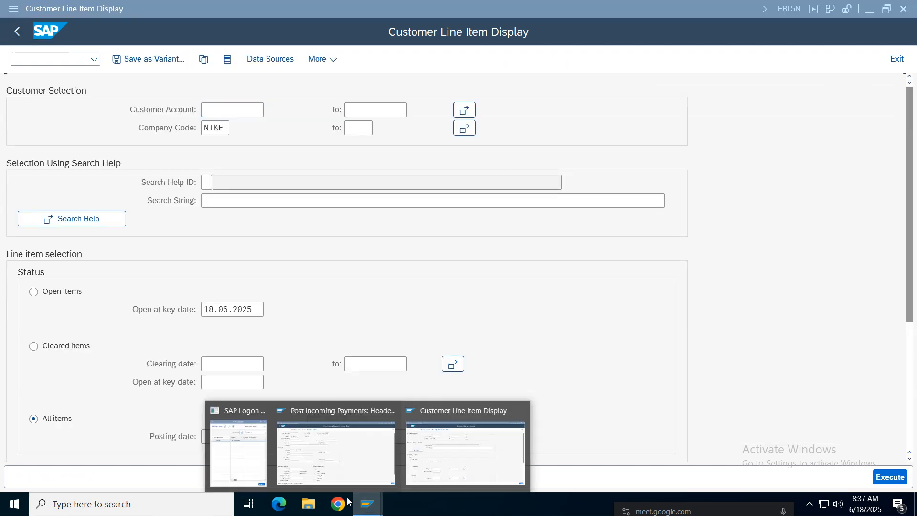
left_click(331, 472)
left_click(897, 59)
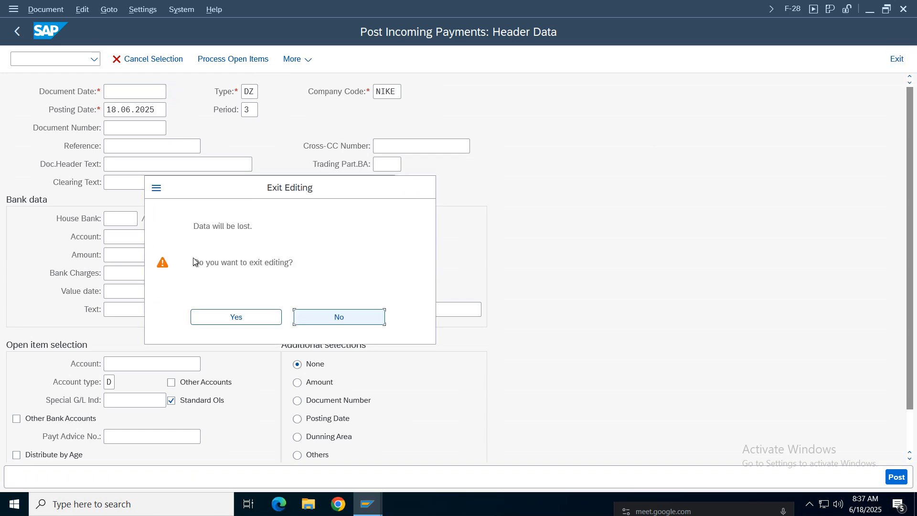
left_click(227, 318)
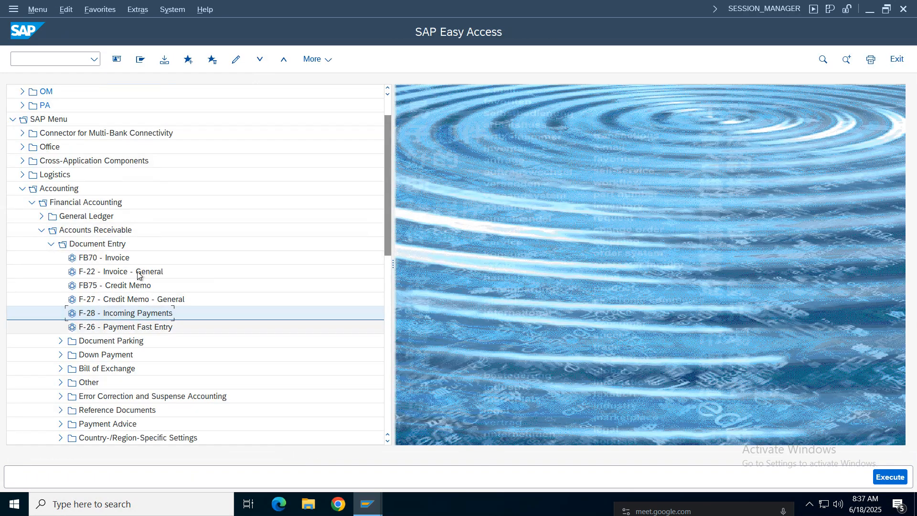
left_click(122, 262)
double_click(118, 264)
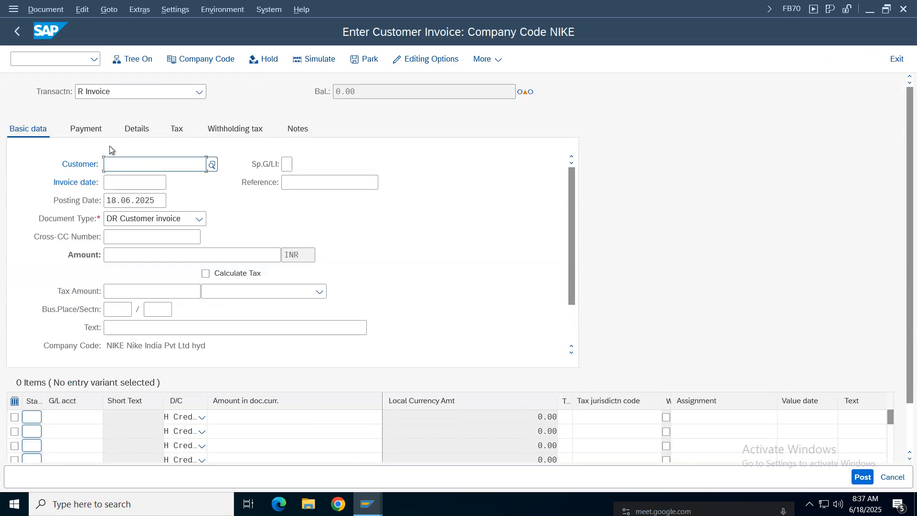
Enter customer Sunshie Textiles, invoice date 18.06.2025 and reference "residual" in the customer invoice
left_click(125, 165)
left_click(123, 183)
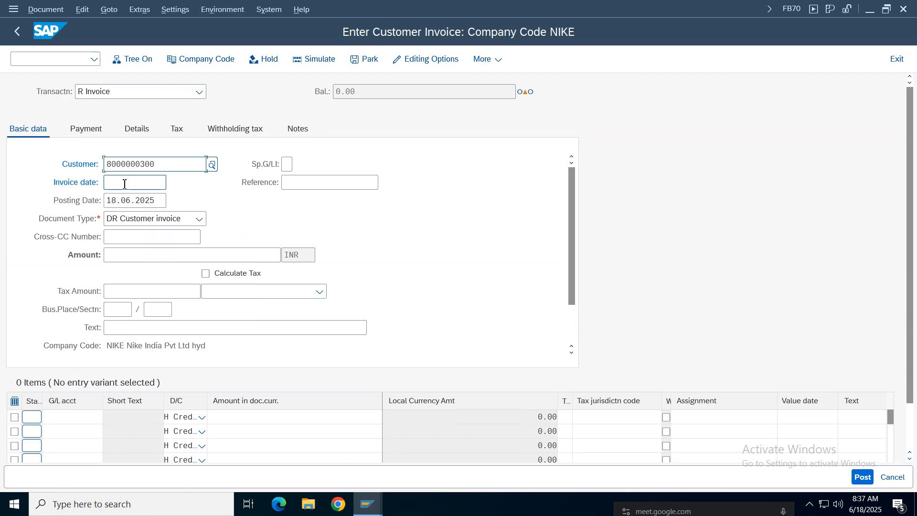
left_click(132, 203)
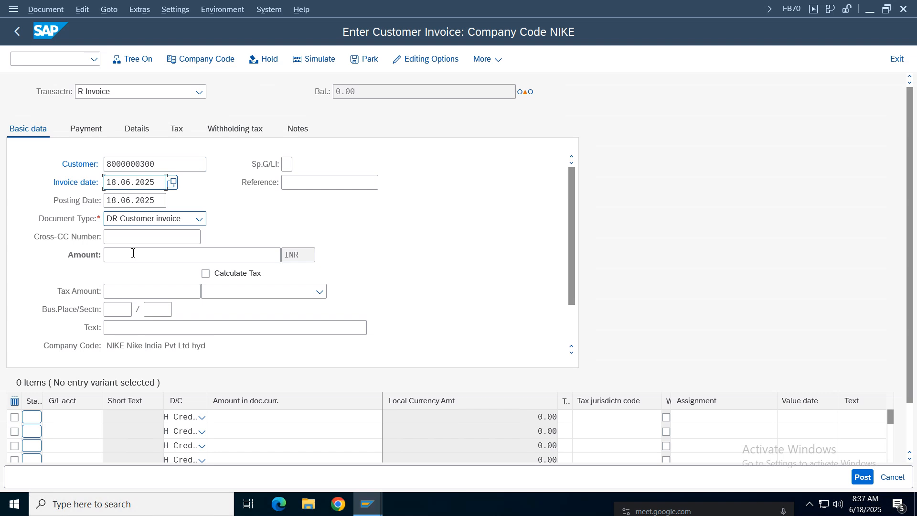
left_click(303, 183)
type("residual")
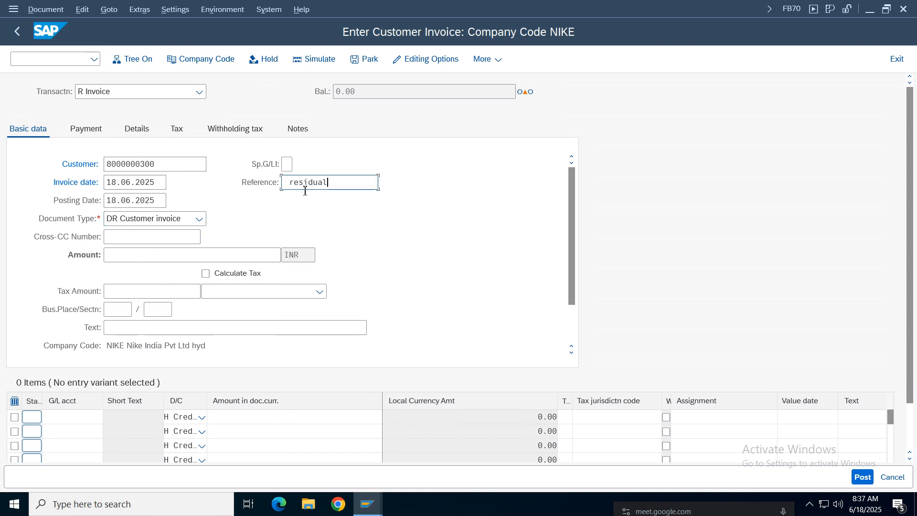
Set the customer invoice amount to 11000 INR
left_click(126, 253)
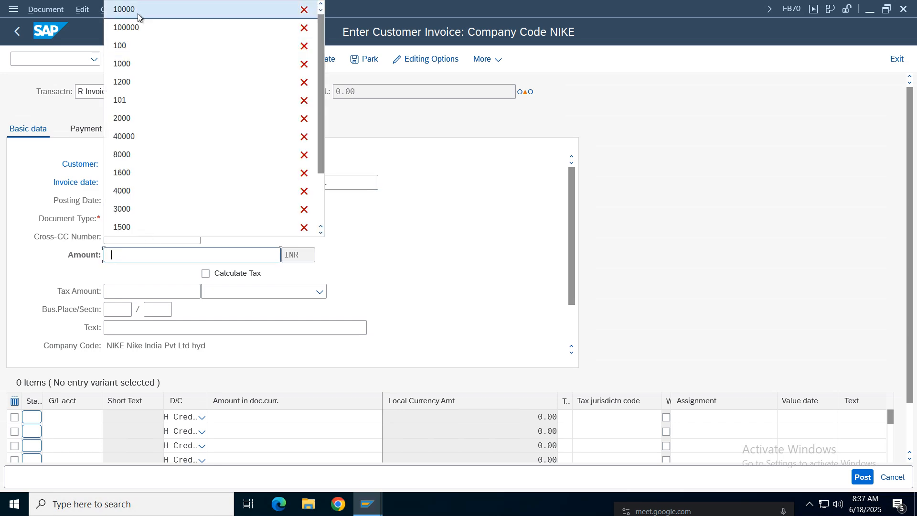
left_click(135, 15)
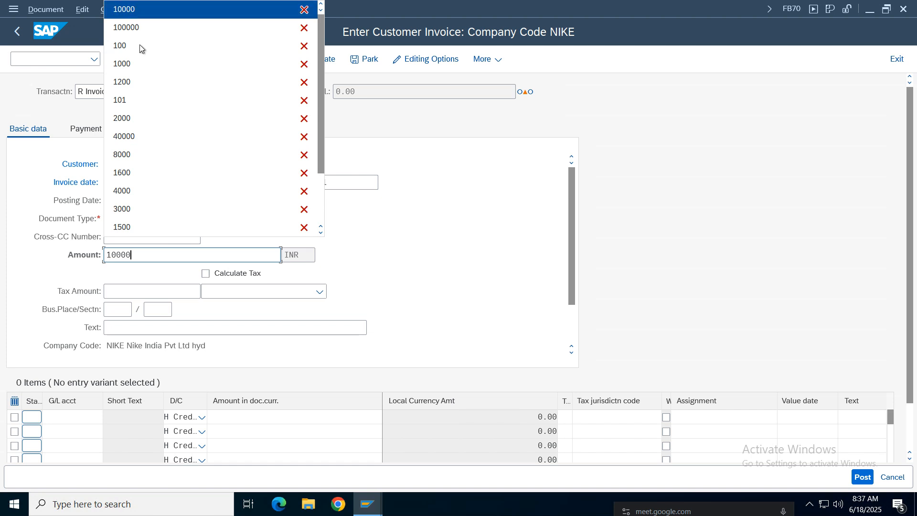
key("BackSpace")
key("BackSpace")
key("BackSpace")
key("BackSpace")
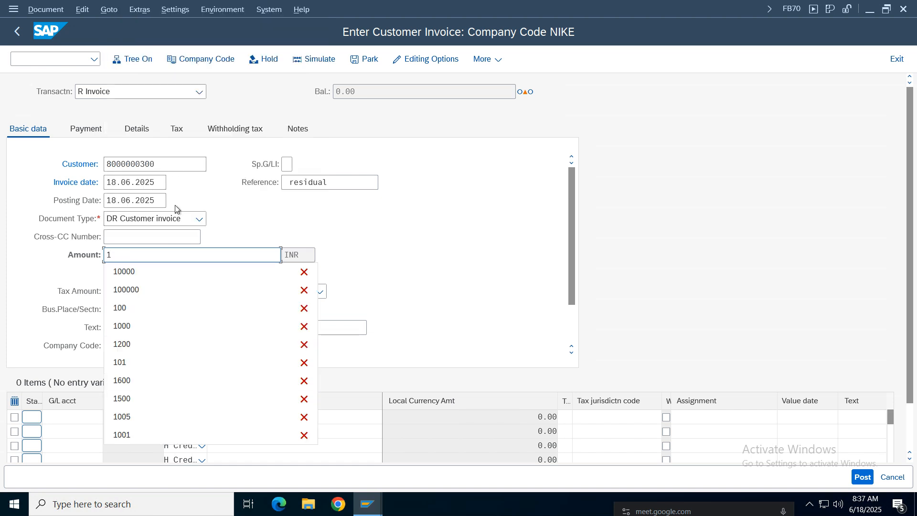
type("1000")
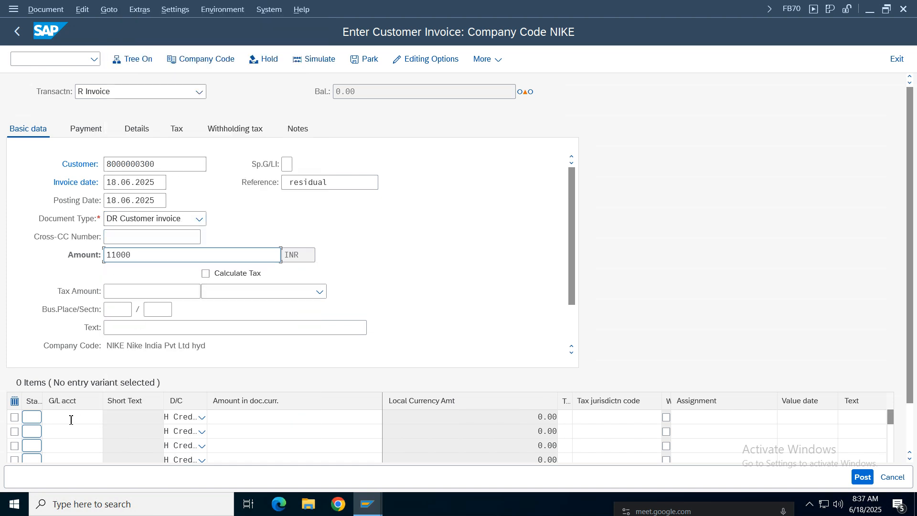
Add a line item for G/L account 4001 with an amount of 11000 INR to the customer invoice
left_click(71, 420)
left_click(59, 199)
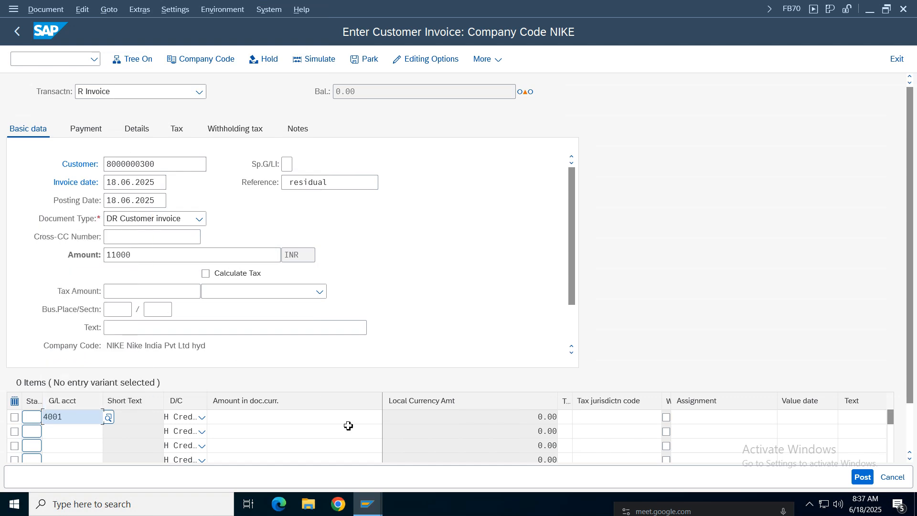
key("Return")
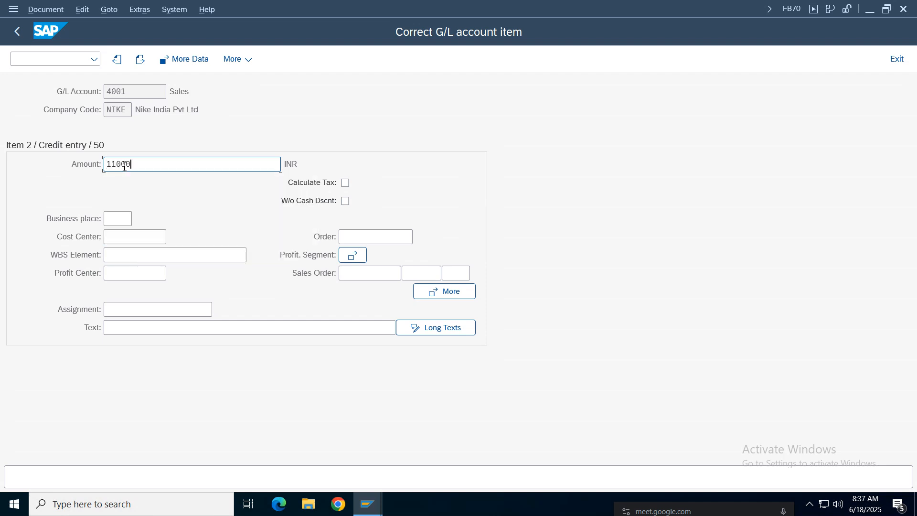
Assign cost center 100100 and the text "customer inv" to the sales line item, and return to the invoice entry
left_click(123, 236)
left_click(128, 254)
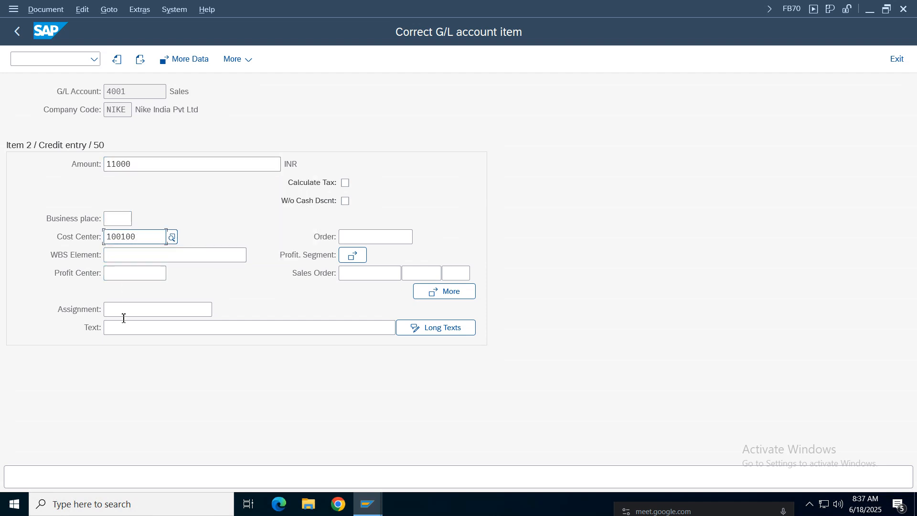
left_click(126, 329)
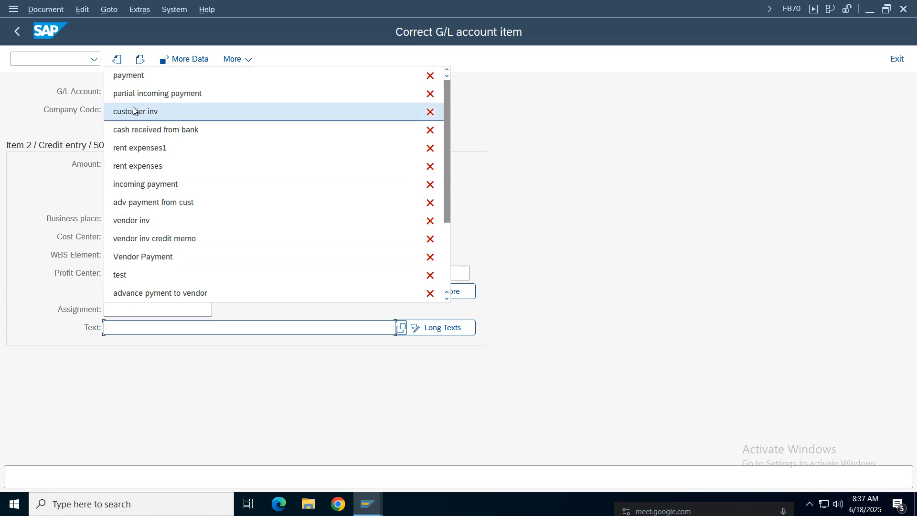
left_click(130, 113)
left_click(17, 32)
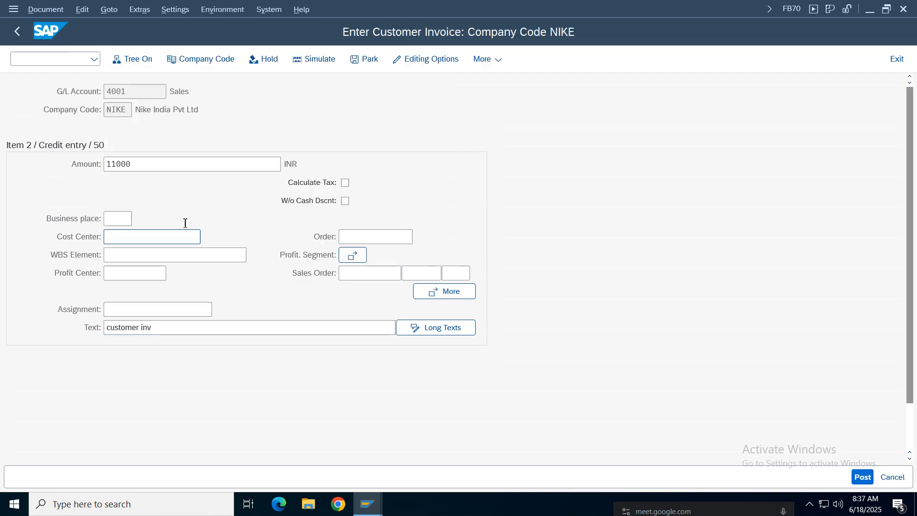
Simulate the customer invoice and post it
left_click(319, 59)
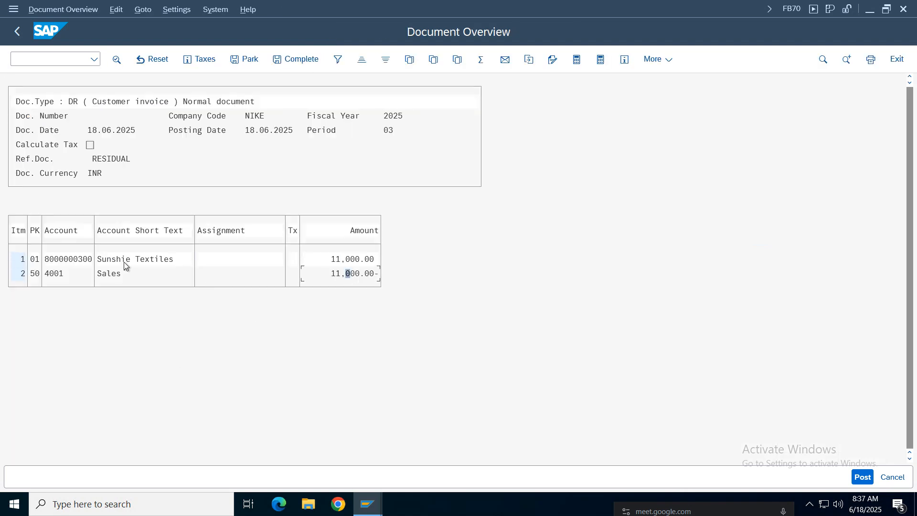
left_click(115, 274)
left_click(863, 476)
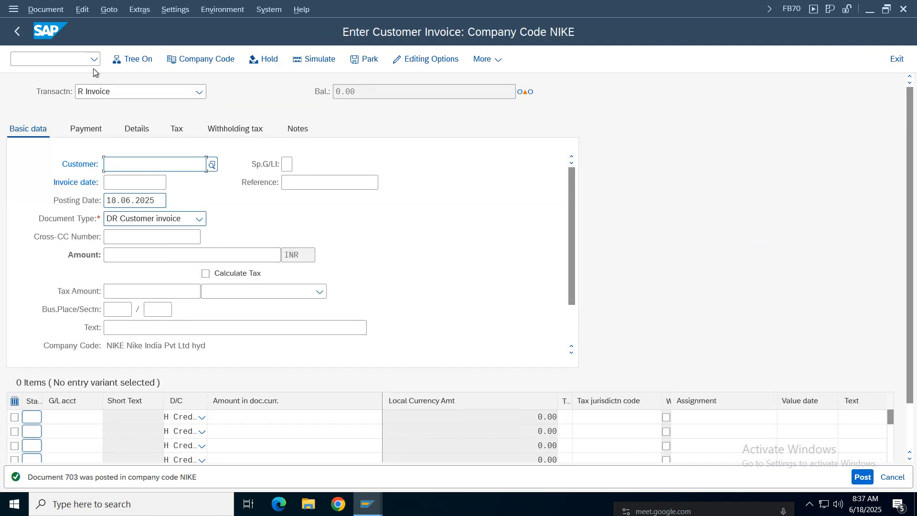
Exit the customer invoice entry, discarding the blank form, and open the incoming payments transaction F-28
left_click(381, 499)
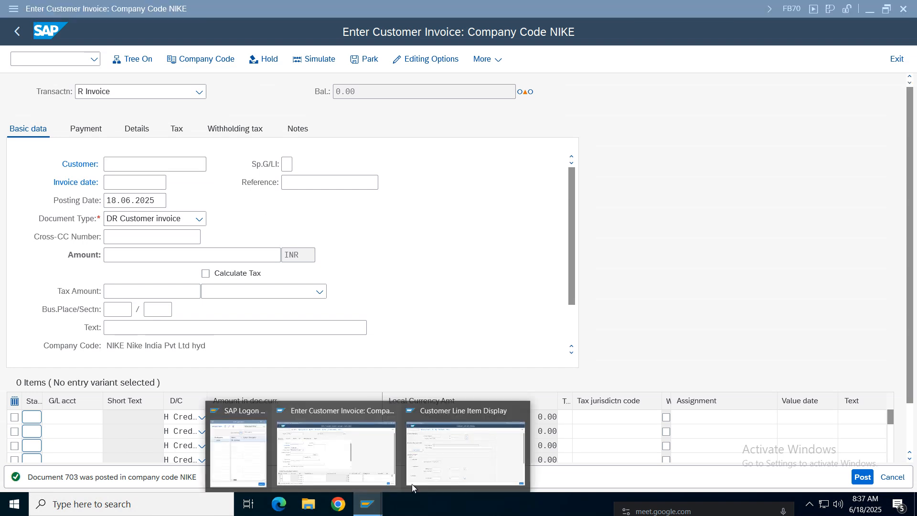
left_click(348, 451)
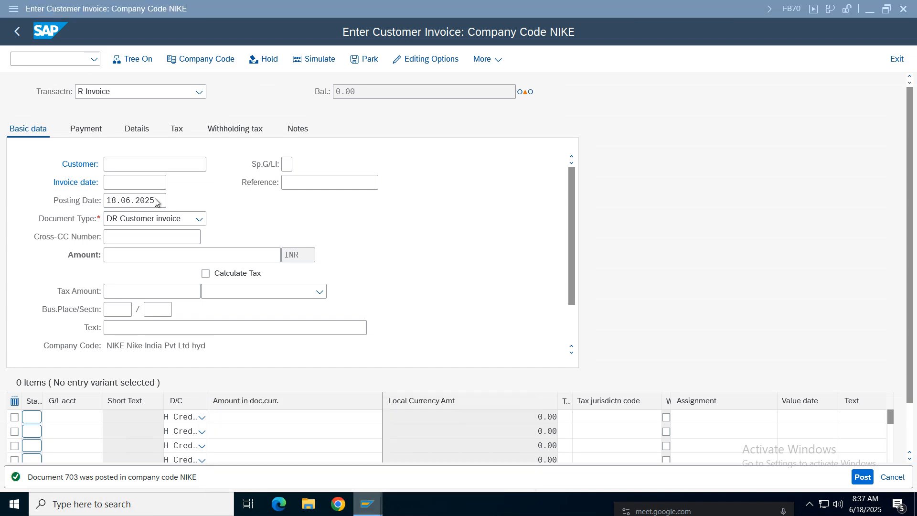
left_click(17, 32)
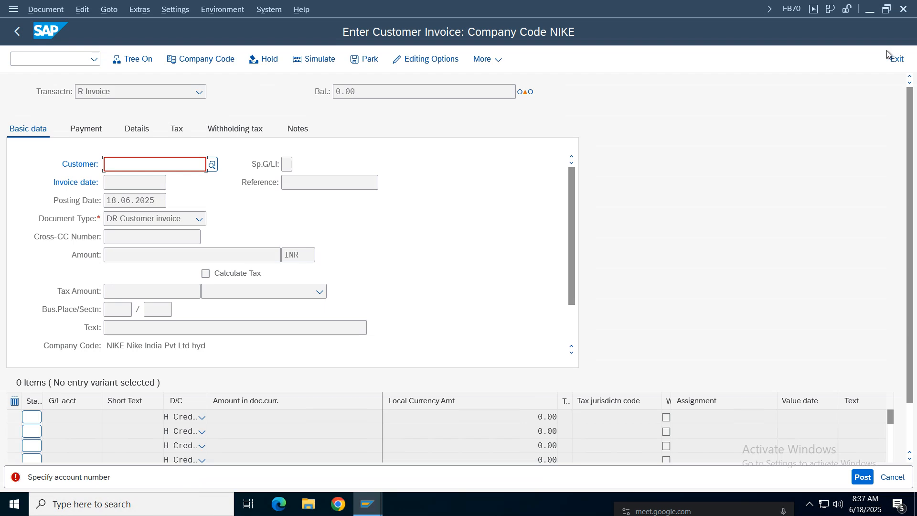
left_click(898, 61)
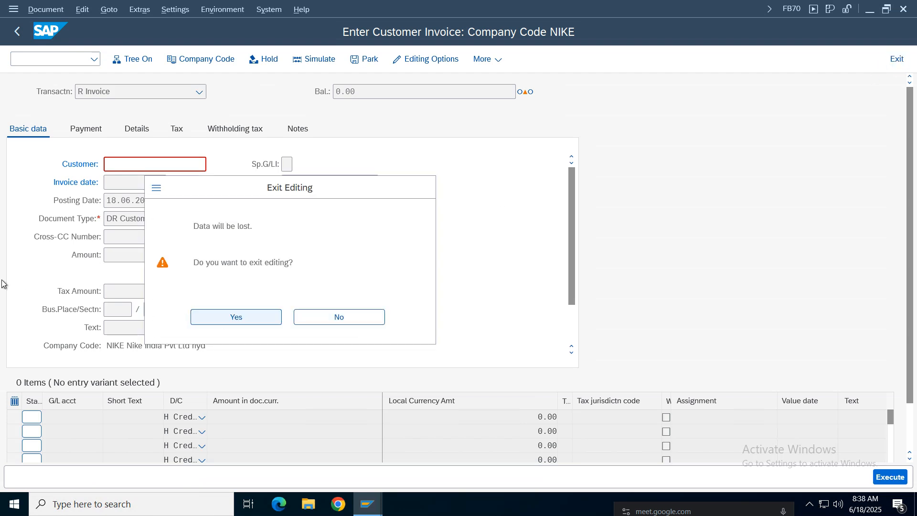
left_click(236, 318)
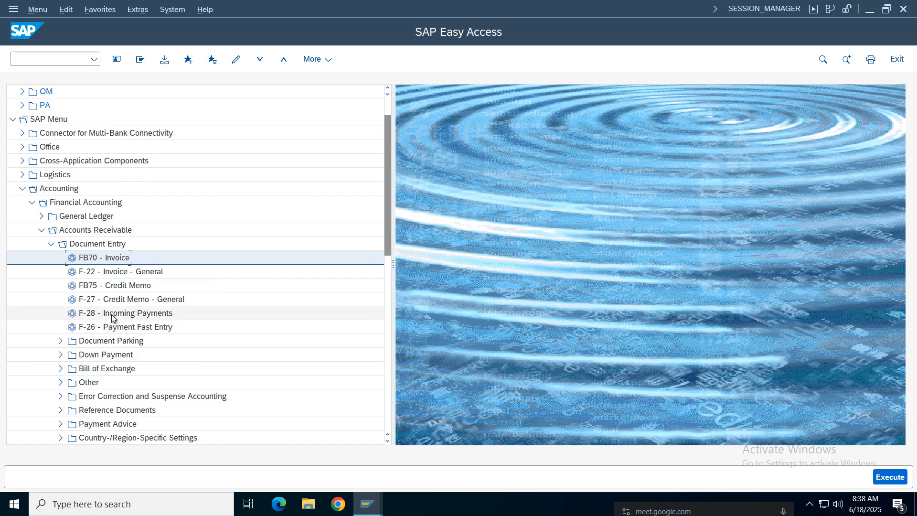
double_click(91, 313)
Enter document date 18.06.2025, reference "payment" and document header text "incoming payment" for the incoming payment
left_click(123, 92)
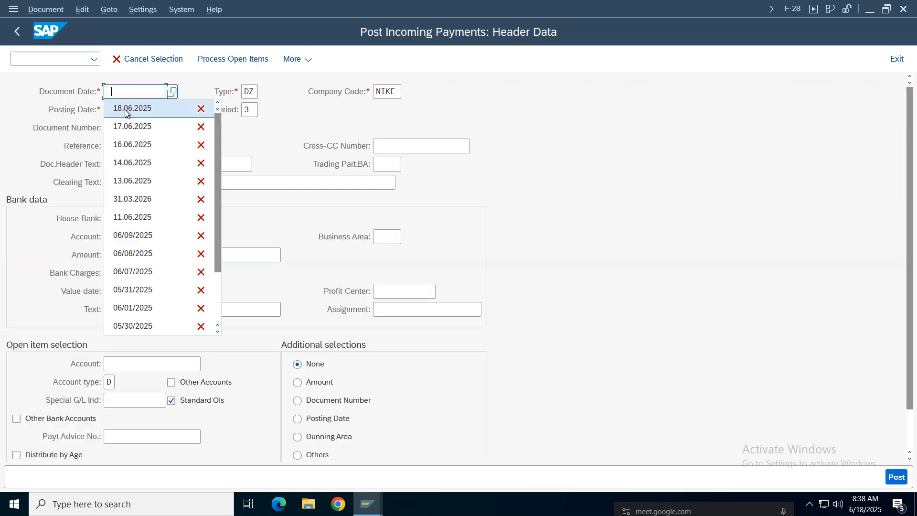
left_click(130, 107)
left_click(122, 144)
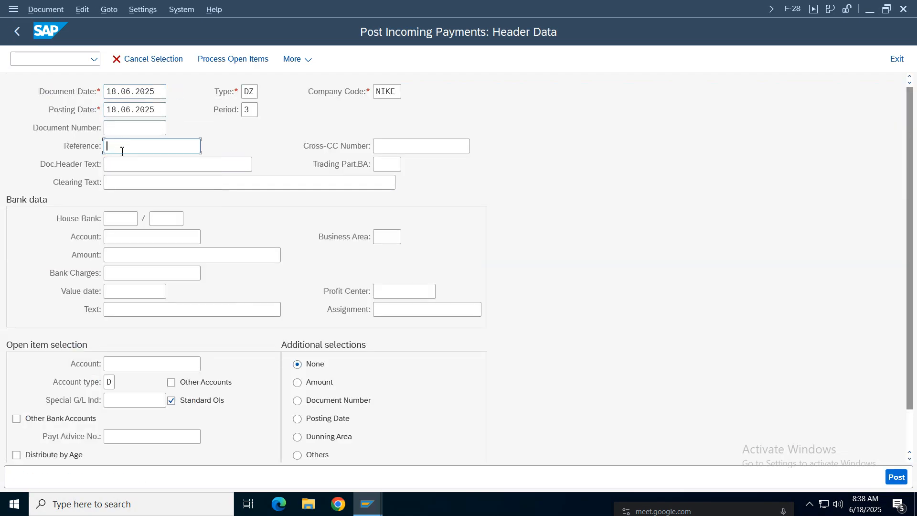
left_click(122, 151)
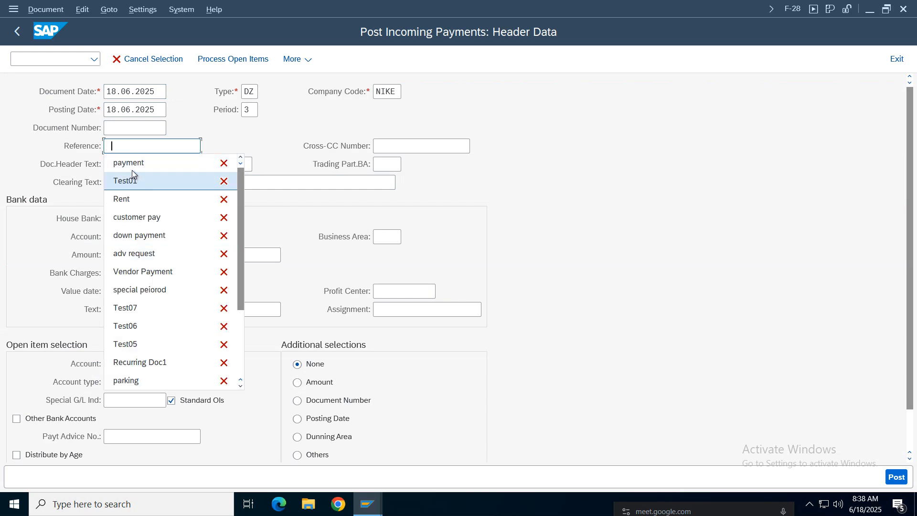
left_click(128, 163)
left_click(127, 164)
left_click(131, 180)
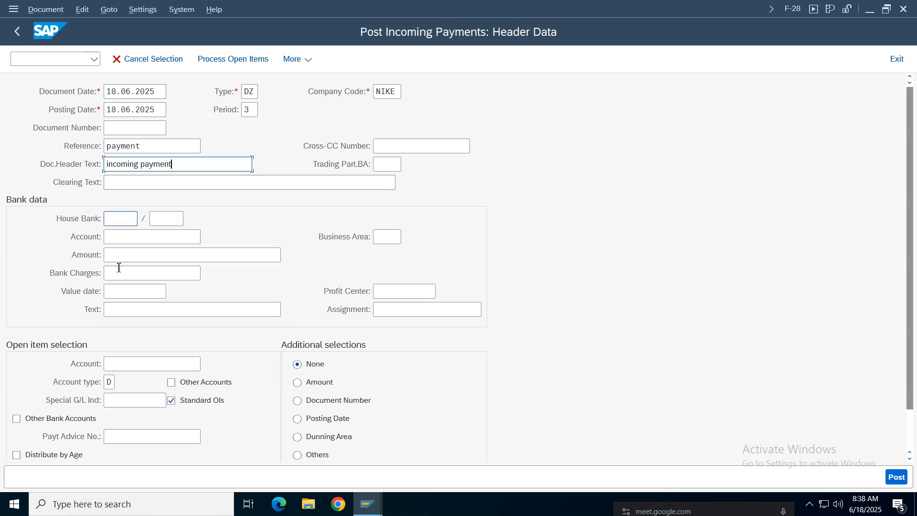
Fill in the bank data with text "partial incoming payment", account 1001 and amount 6000
left_click(115, 310)
left_click(127, 313)
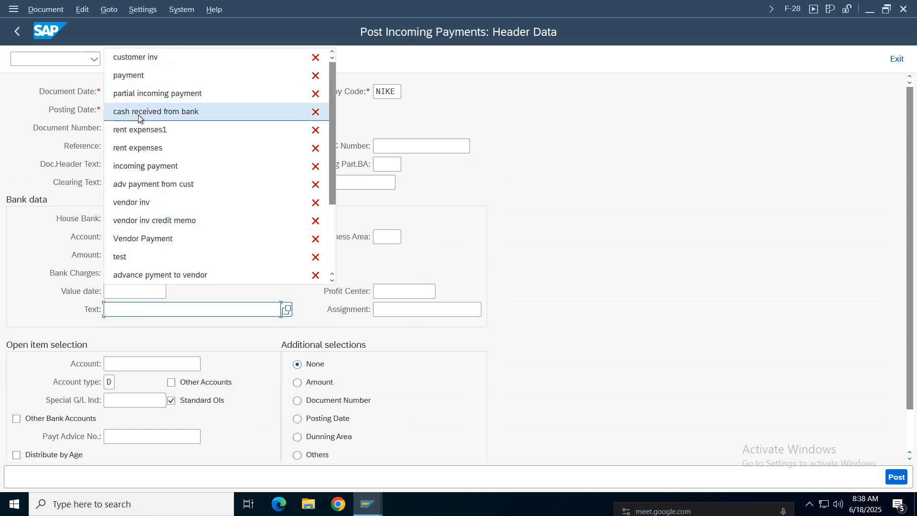
left_click(140, 94)
left_click(116, 237)
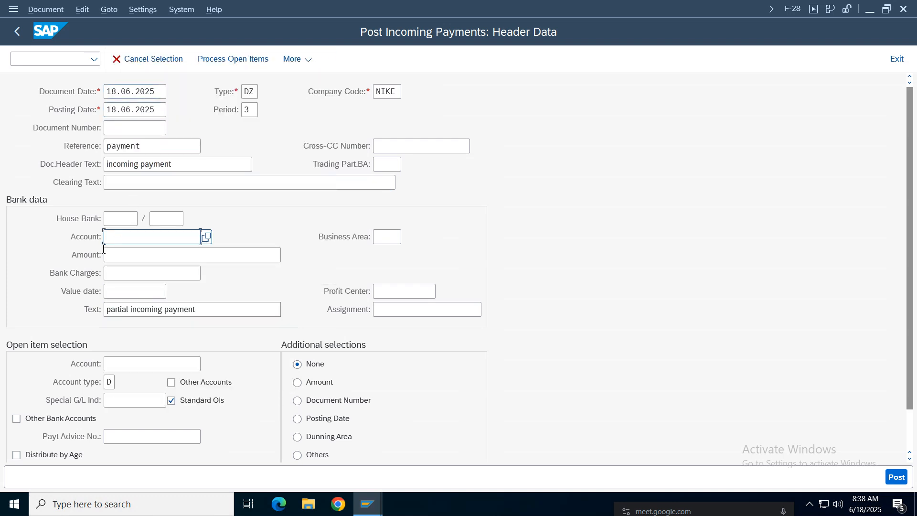
left_click(119, 239)
left_click(133, 253)
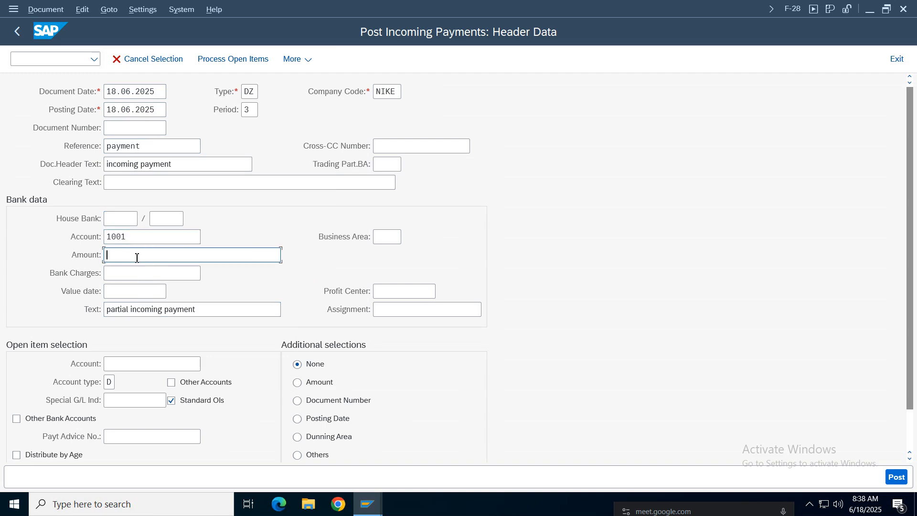
type("6000")
Choose customer Sunshie Textiles for the open item selection and process the customer's open items
left_click(121, 363)
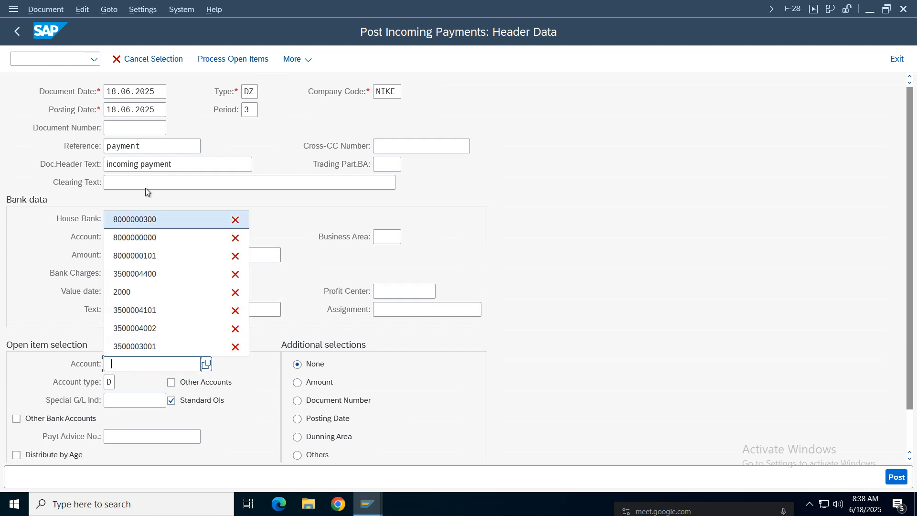
left_click(169, 219)
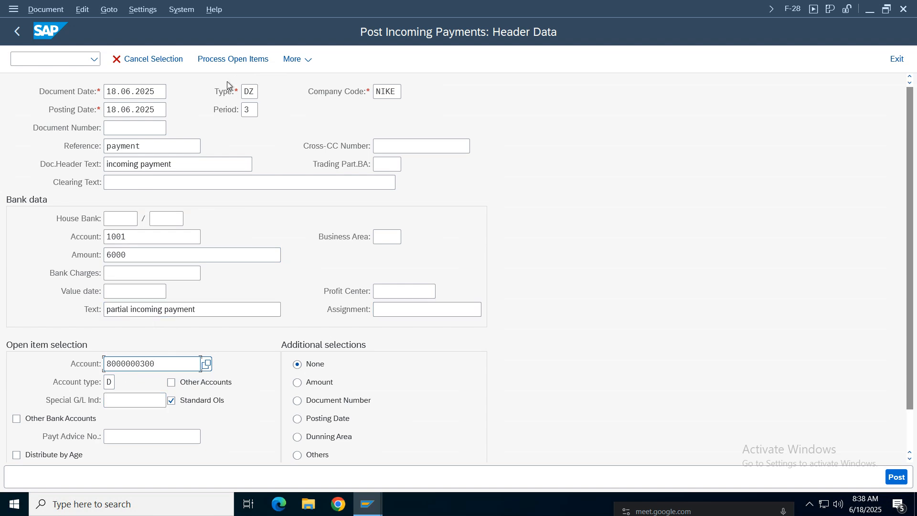
left_click(233, 59)
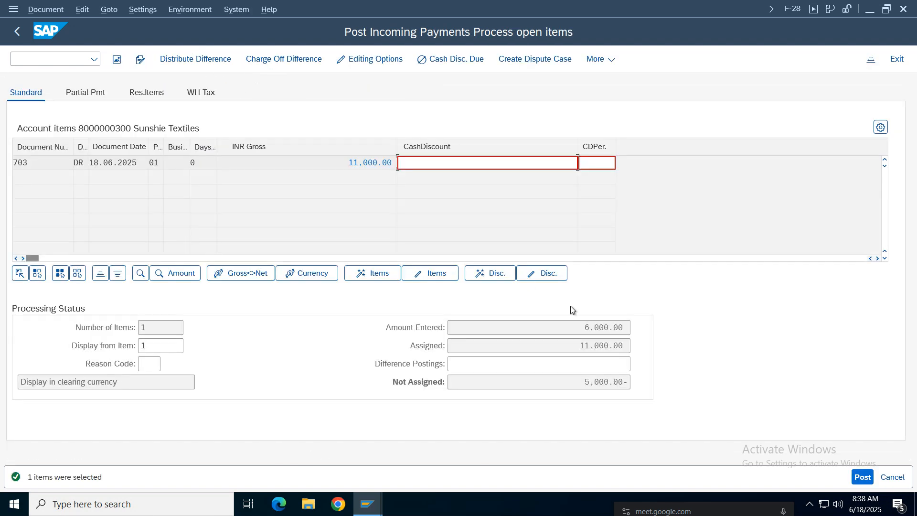
Create a residual item of 5,000.00 INR for the unassigned part of the open 11,000 INR invoice
left_click_drag(589, 390, 681, 394)
left_click(148, 95)
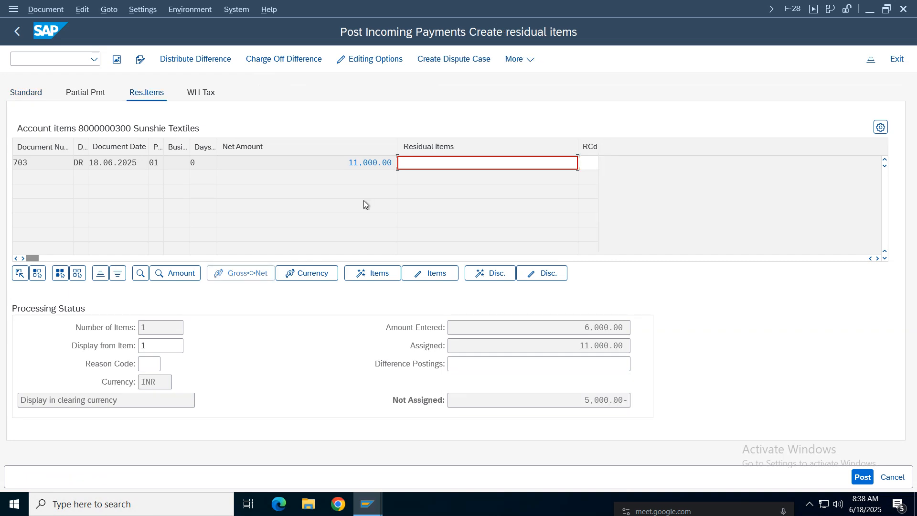
left_click_drag(344, 165, 407, 165)
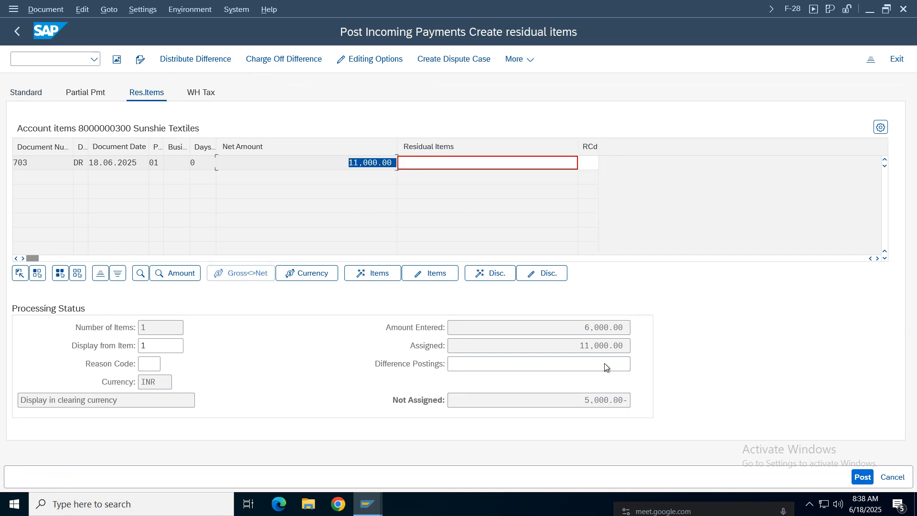
left_click_drag(584, 328, 673, 329)
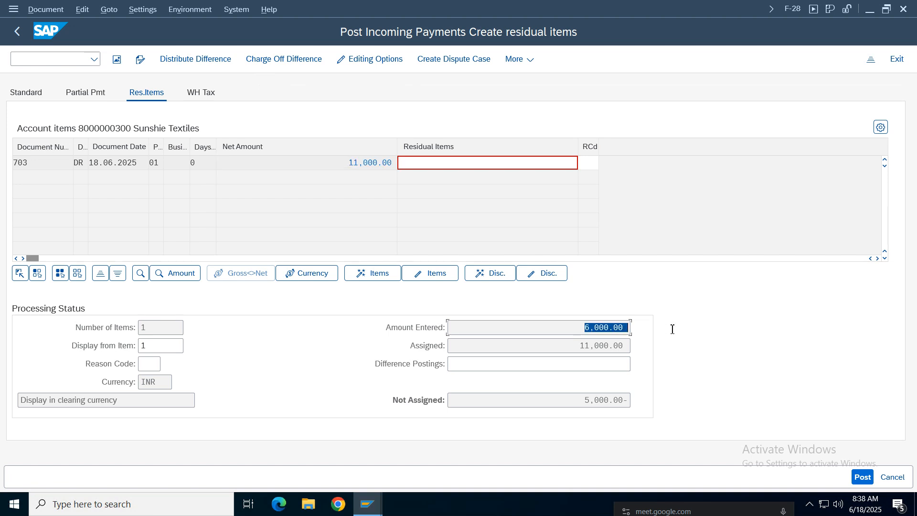
left_click(587, 329)
left_click_drag(586, 406, 709, 394)
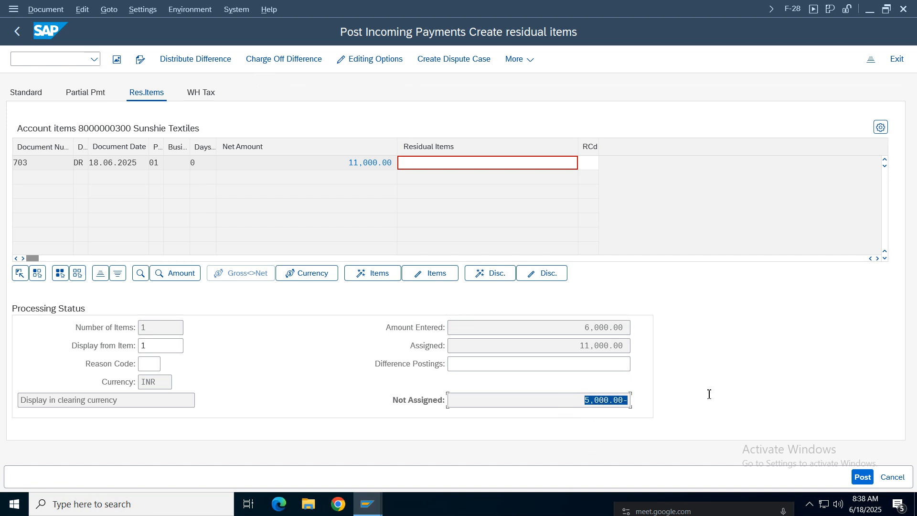
left_click_drag(579, 404, 641, 402)
left_click_drag(583, 402, 644, 400)
double_click(536, 164)
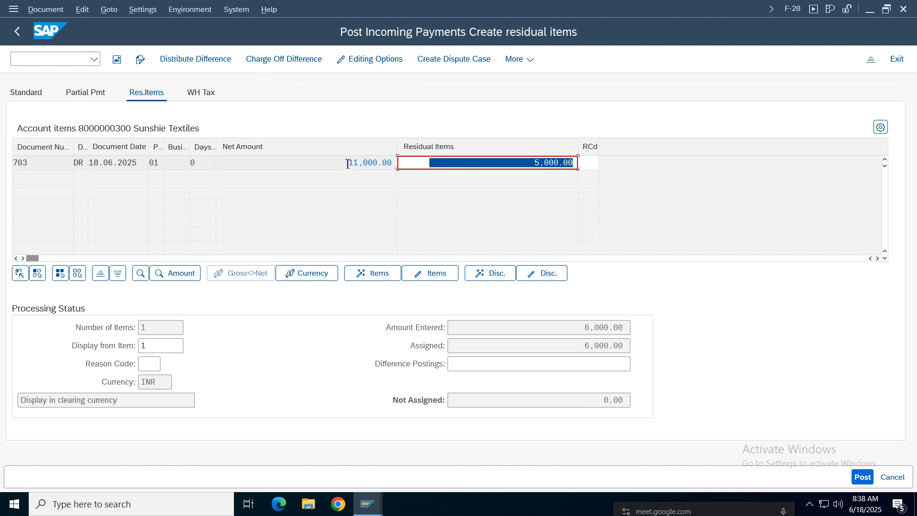
Check the net, assigned and residual amounts, and simulate the incoming payment document
left_click_drag(347, 163, 409, 162)
left_click_drag(587, 345, 678, 347)
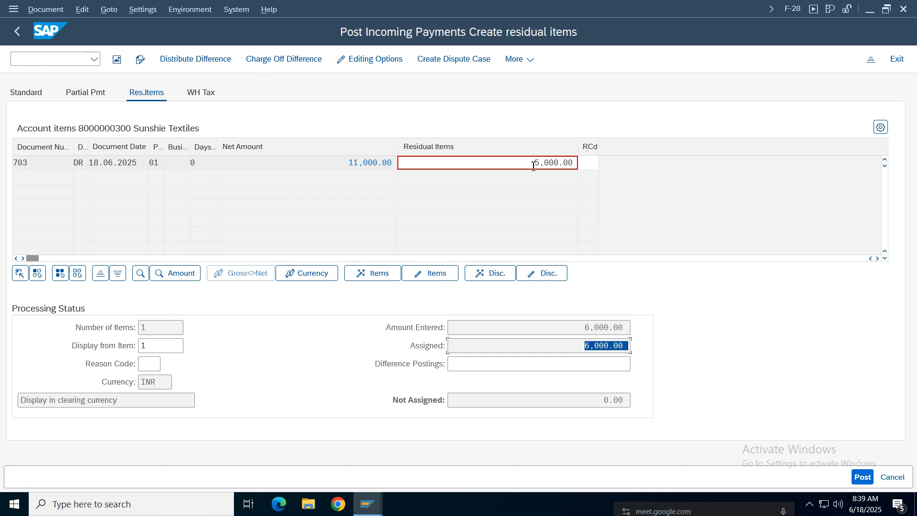
left_click_drag(533, 166, 606, 166)
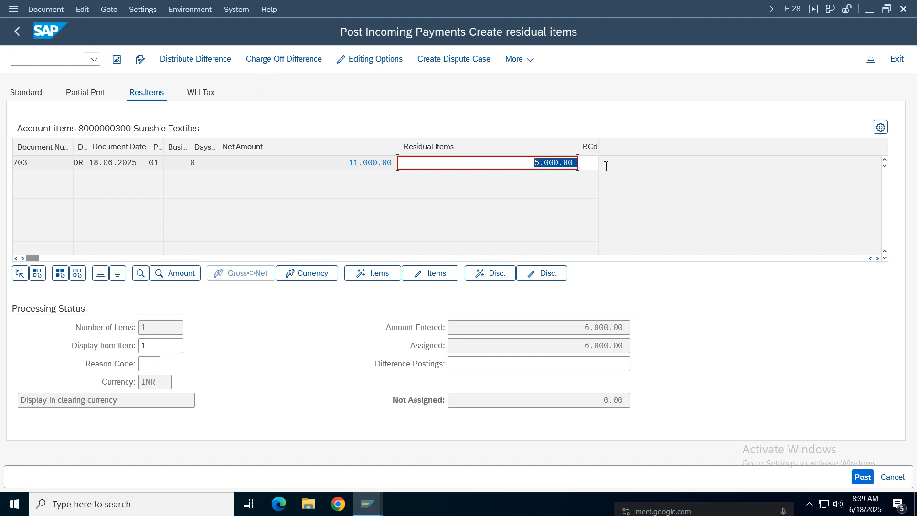
left_click(46, 9)
left_click(55, 42)
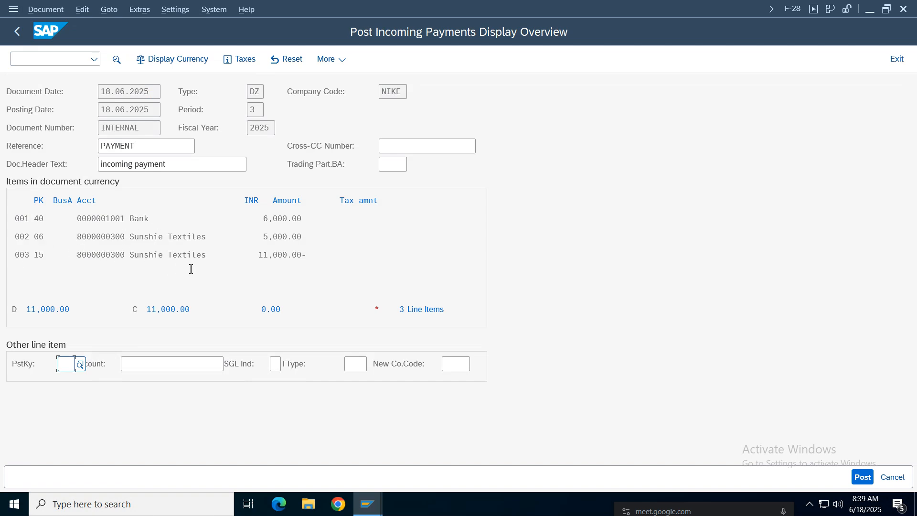
Examine the bank and customer line items and their amounts in the simulated payment document
left_click(155, 218)
double_click(78, 218)
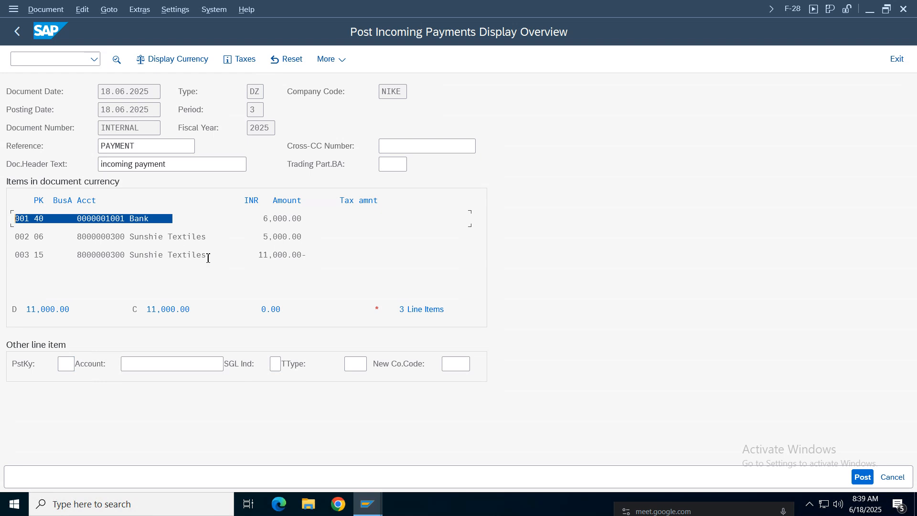
left_click_drag(315, 255, 96, 231)
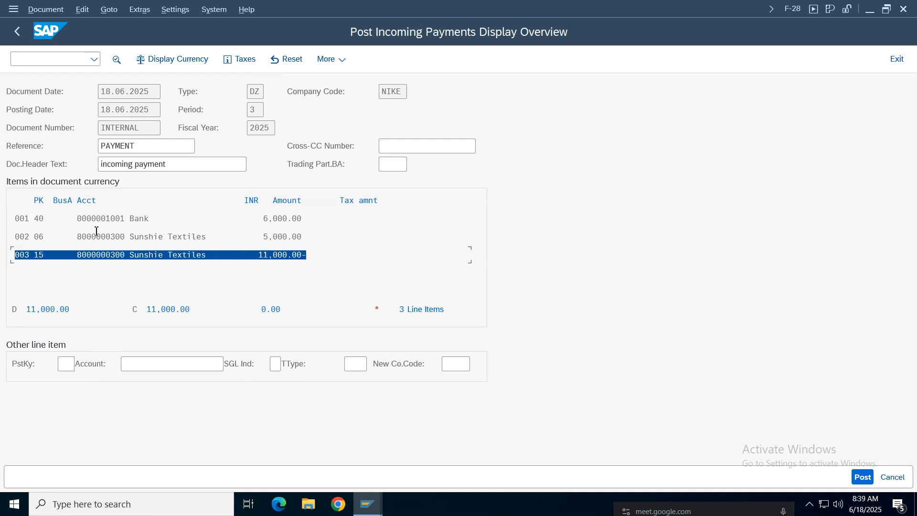
double_click(146, 220)
left_click_drag(329, 221, 235, 221)
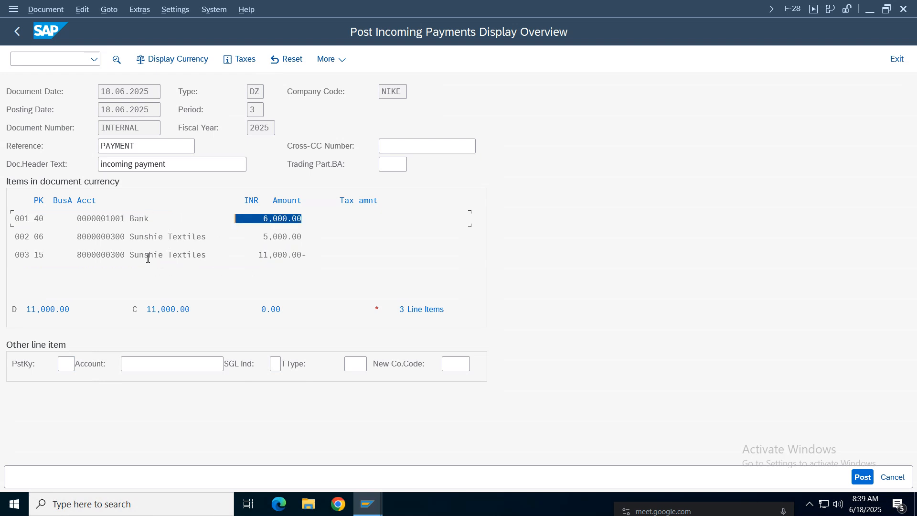
left_click_drag(325, 255, 11, 250)
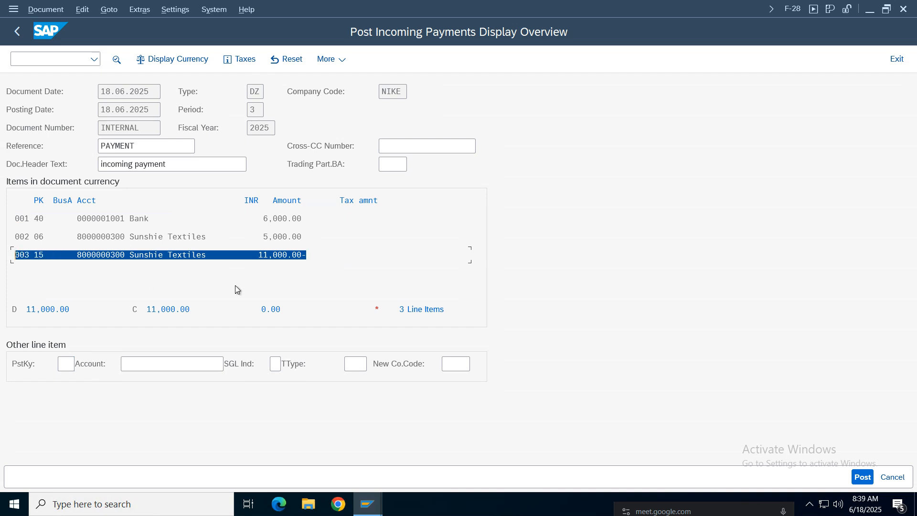
left_click_drag(309, 237, 239, 239)
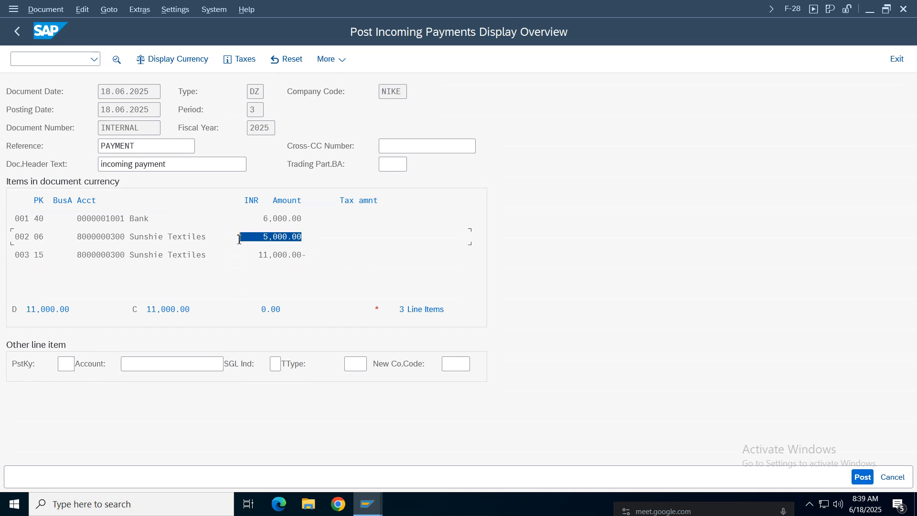
Compare the bank, residual and invoice amounts across the three lines of the simulated payment document
left_click_drag(314, 220, 200, 220)
left_click_drag(306, 238, 214, 238)
left_click_drag(329, 258, 199, 257)
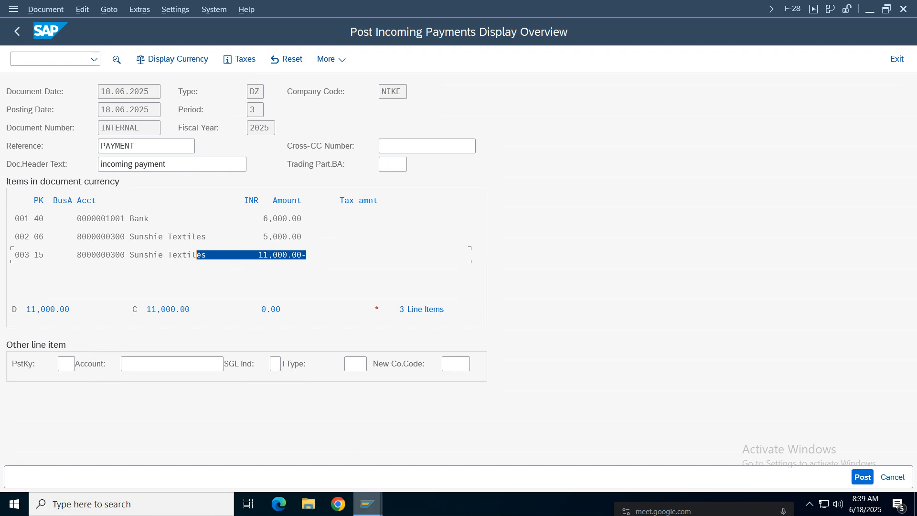
Run the customer line item report for all items of Sunshie Textiles and check the open invoice 703 and its amount
left_click(368, 504)
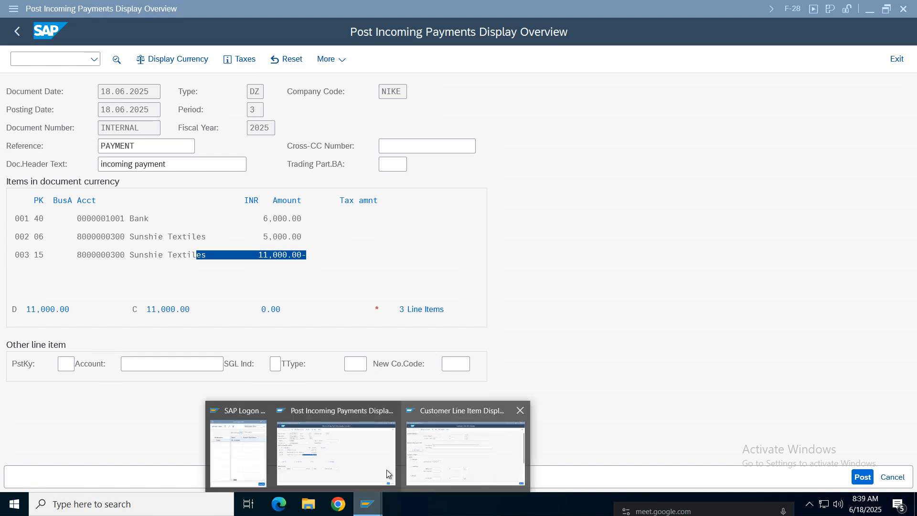
left_click(483, 460)
left_click(896, 477)
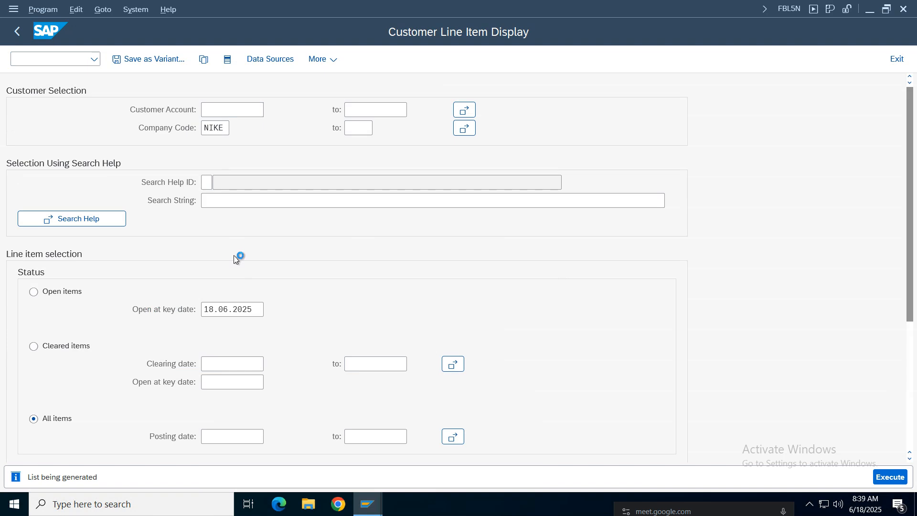
left_click(19, 184)
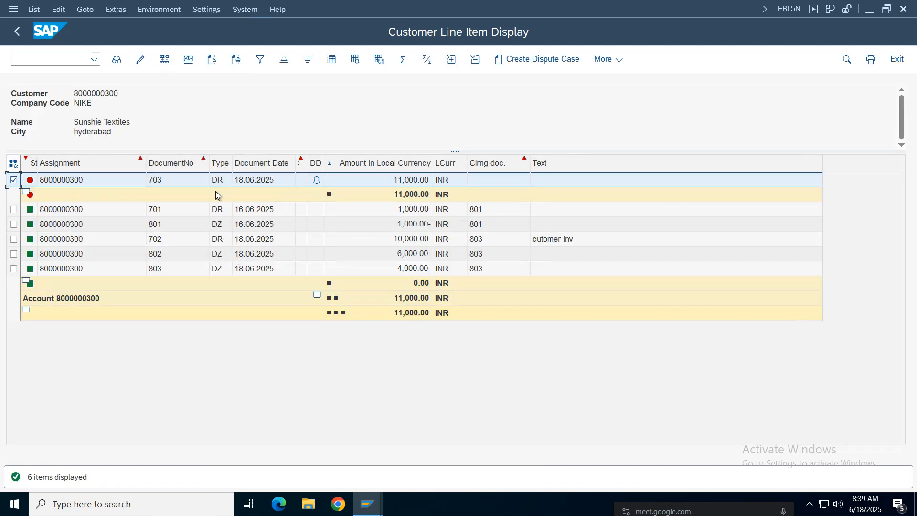
left_click(395, 183)
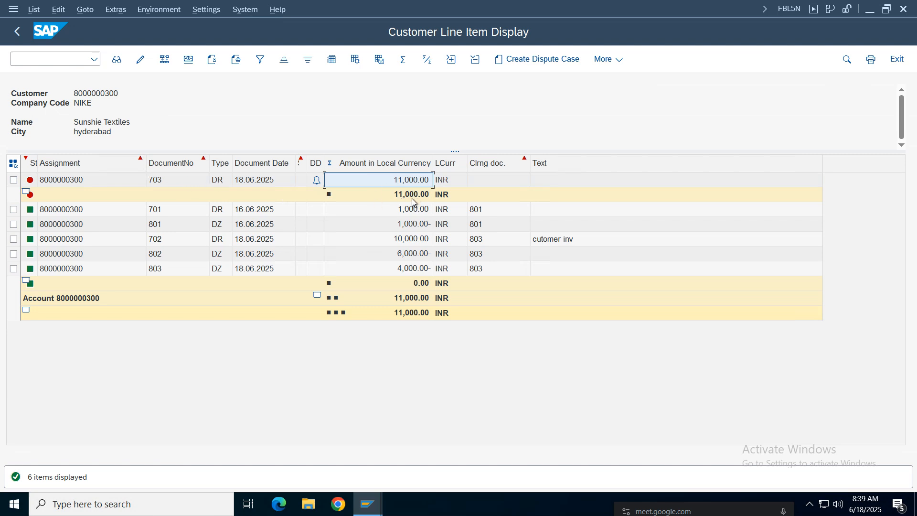
Post the simulated 6,000 INR incoming payment and display the posted document
left_click(366, 505)
left_click(340, 448)
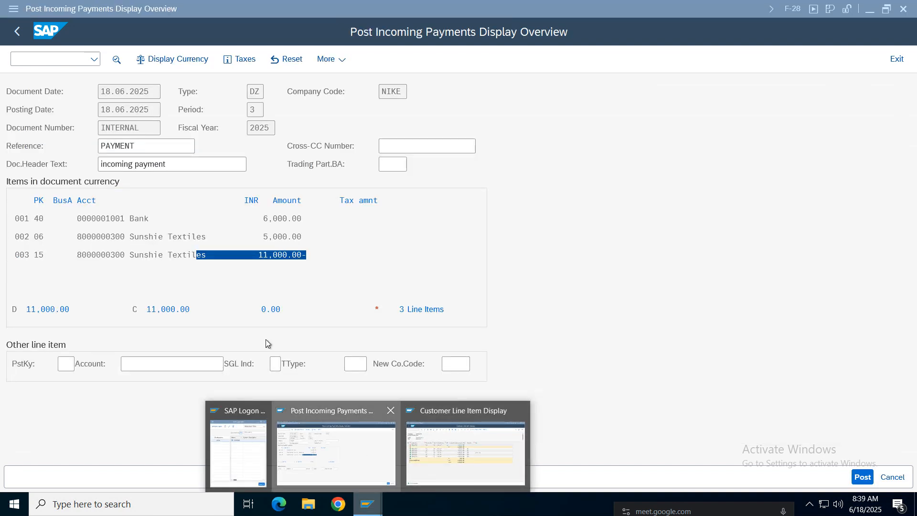
left_click(862, 477)
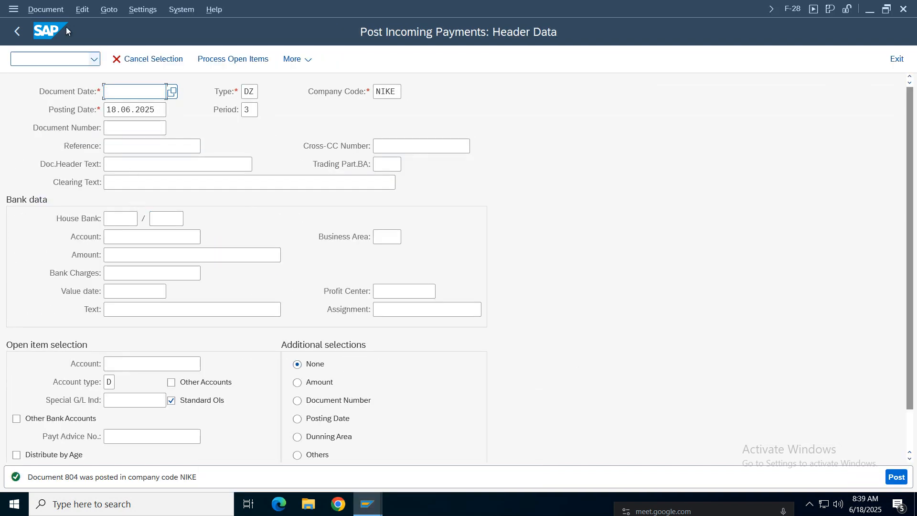
left_click(48, 10)
left_click(57, 61)
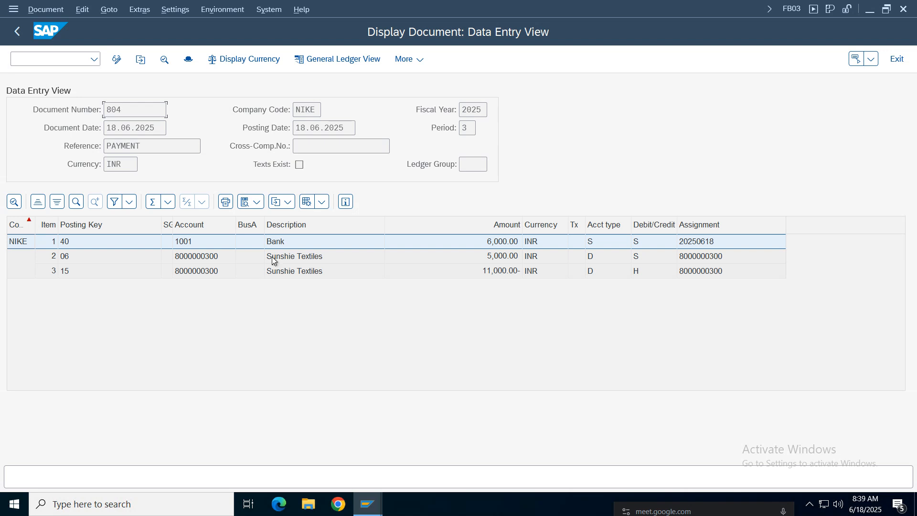
Rerun the customer line item report and examine the open residual item and the invoice and payment items cleared against each other
mouse_move(368, 504)
left_click(492, 466)
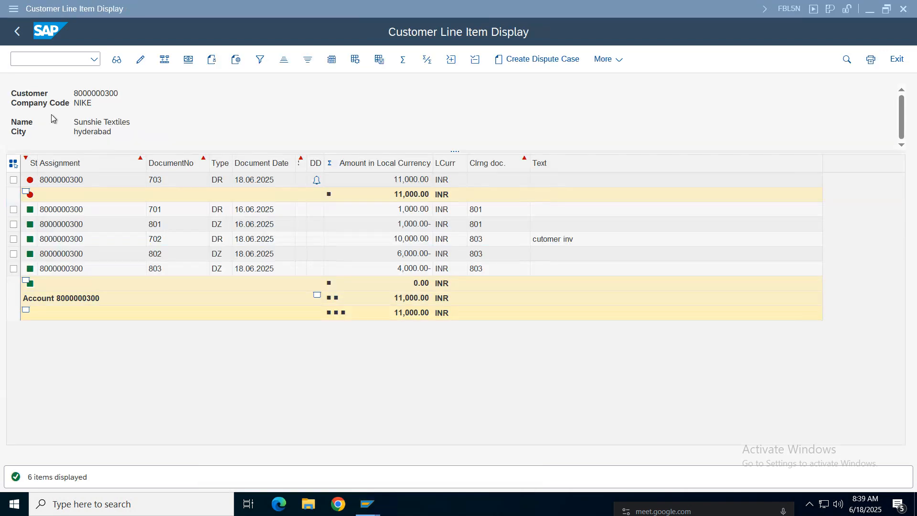
left_click(17, 32)
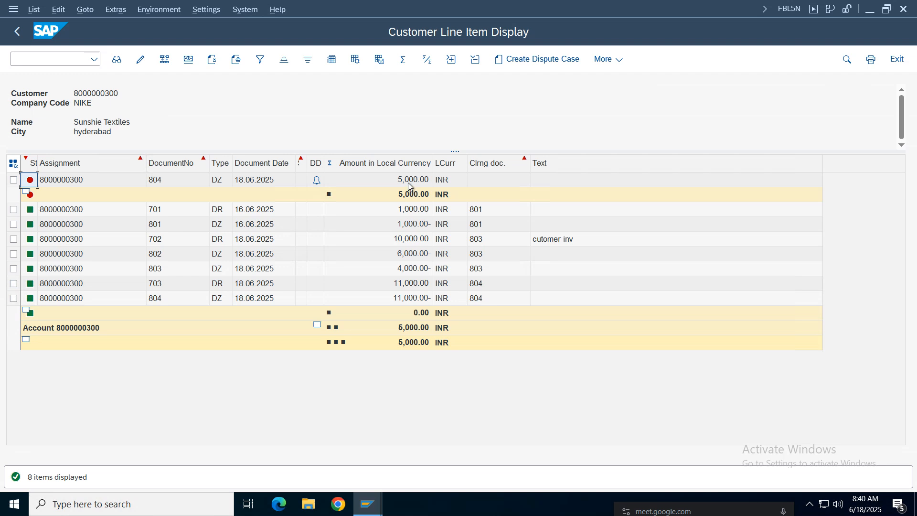
left_click(408, 184)
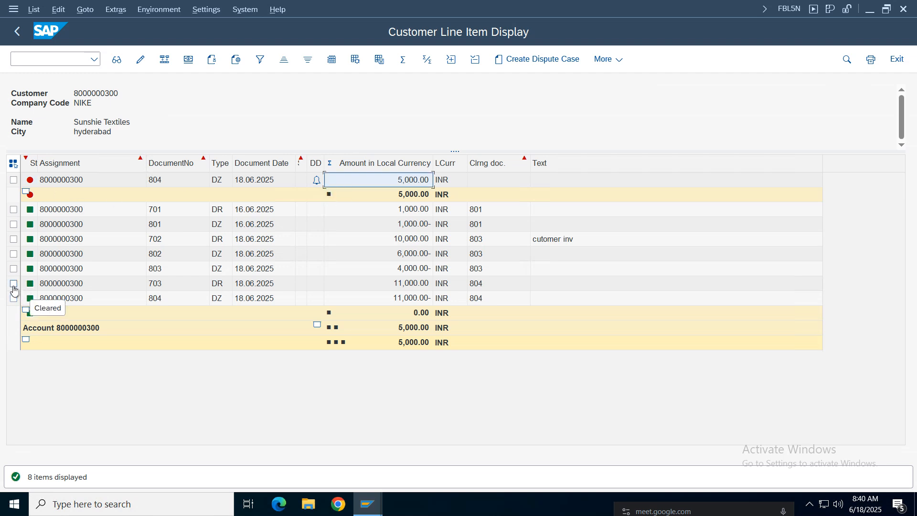
left_click(411, 298)
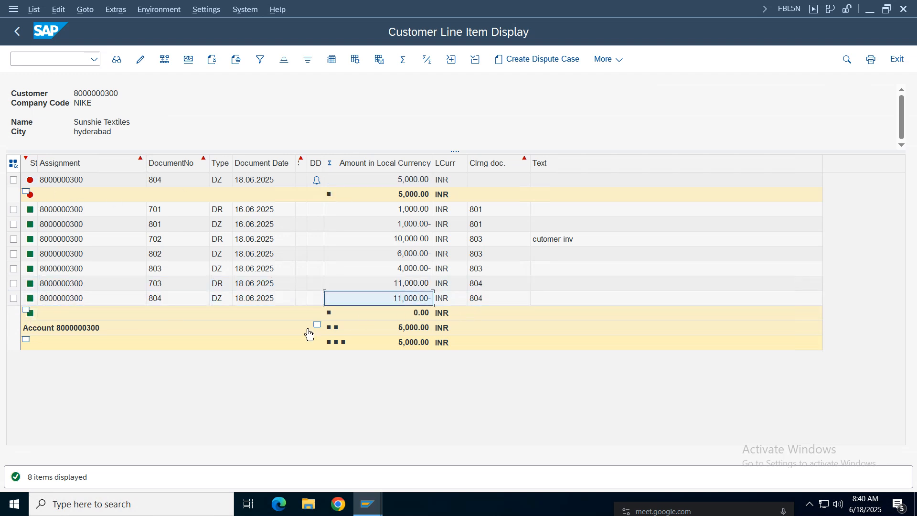
left_click(413, 182)
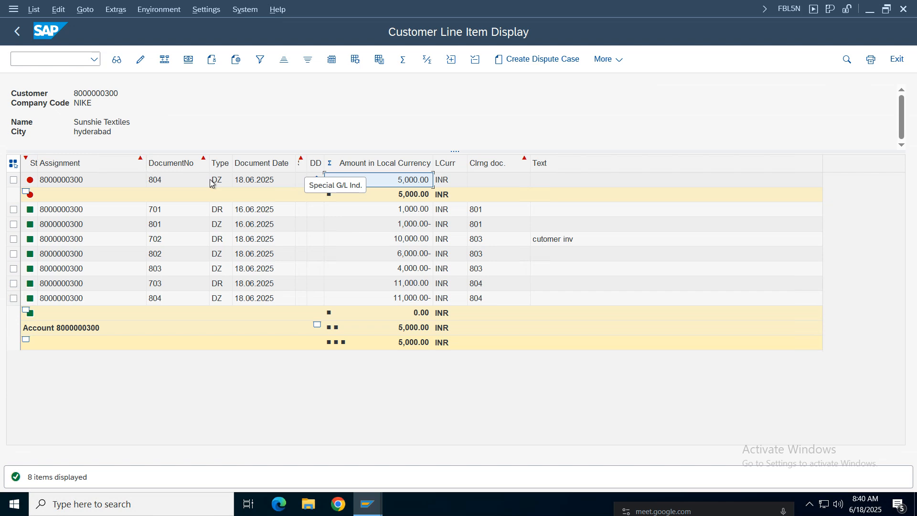
Start a new incoming payment with document date 18.06.2025, reference "payment" and header text "incoming payment"
left_click(366, 503)
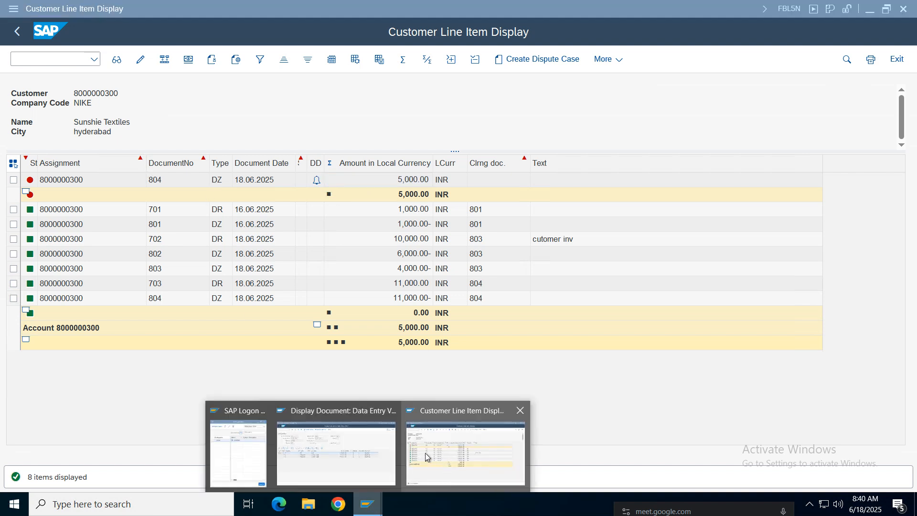
left_click(389, 466)
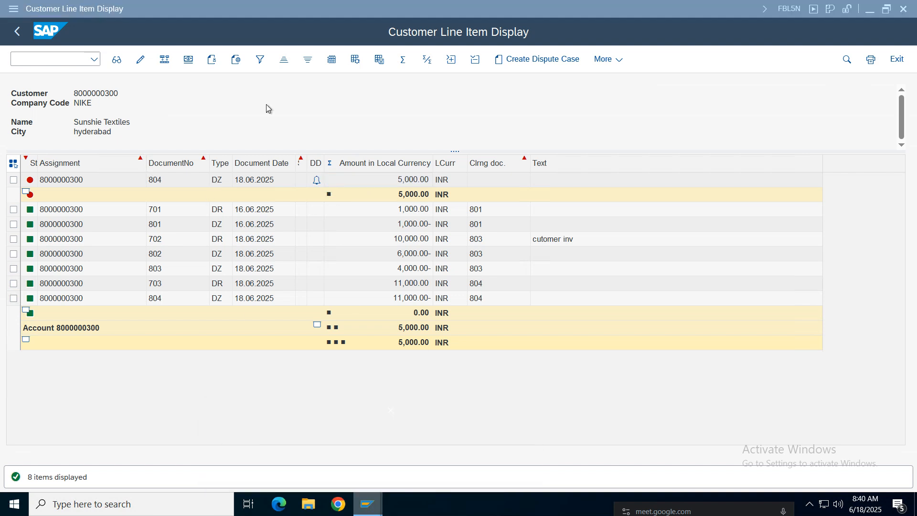
left_click(907, 60)
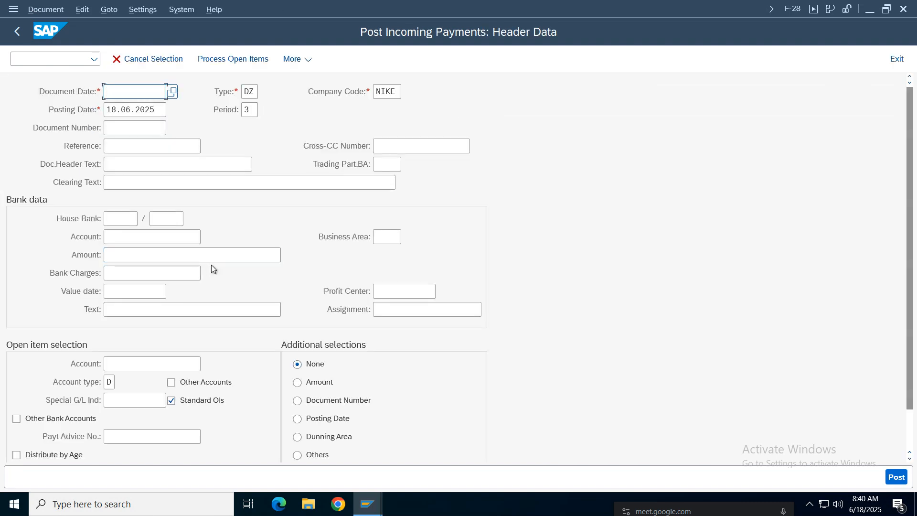
left_click(123, 91)
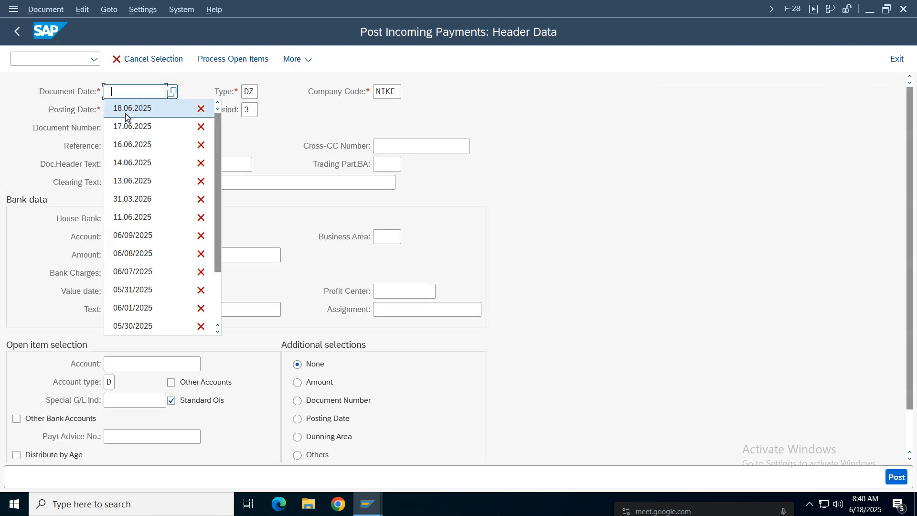
left_click(126, 108)
left_click(124, 148)
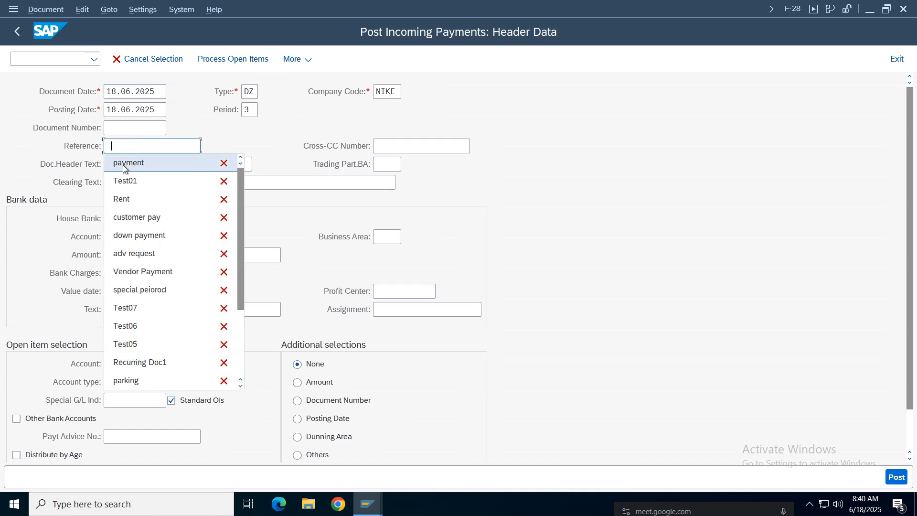
left_click(126, 160)
left_click(127, 165)
left_click(127, 181)
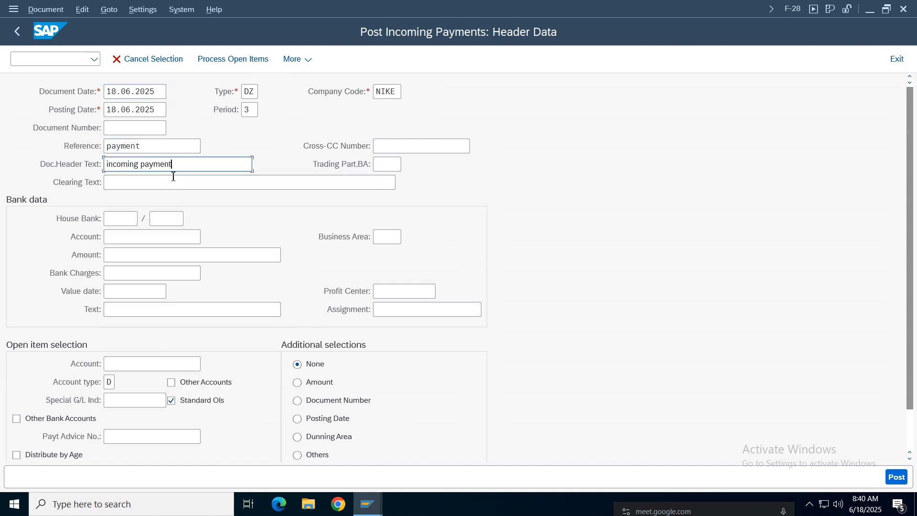
left_click(127, 184)
Fill in the bank data with the bank G/L account, amount 5000 and text "payment"
left_click(131, 237)
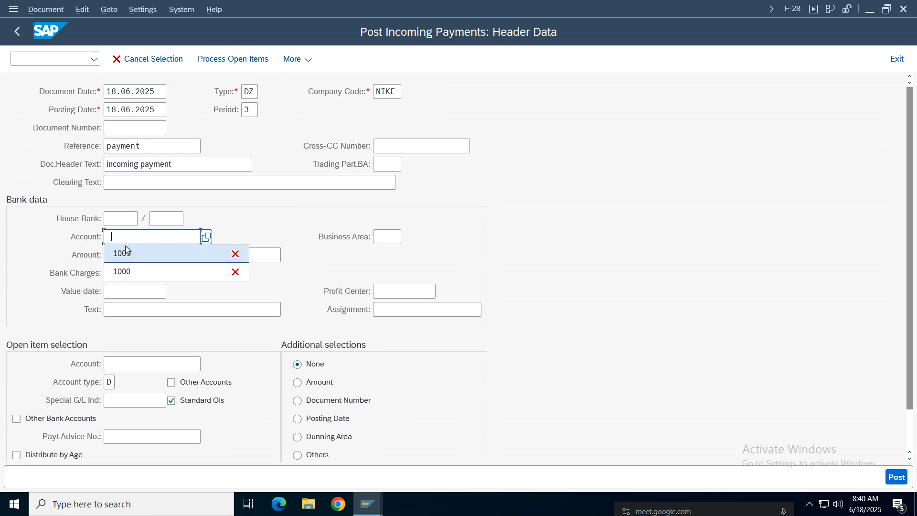
left_click(125, 253)
left_click(136, 255)
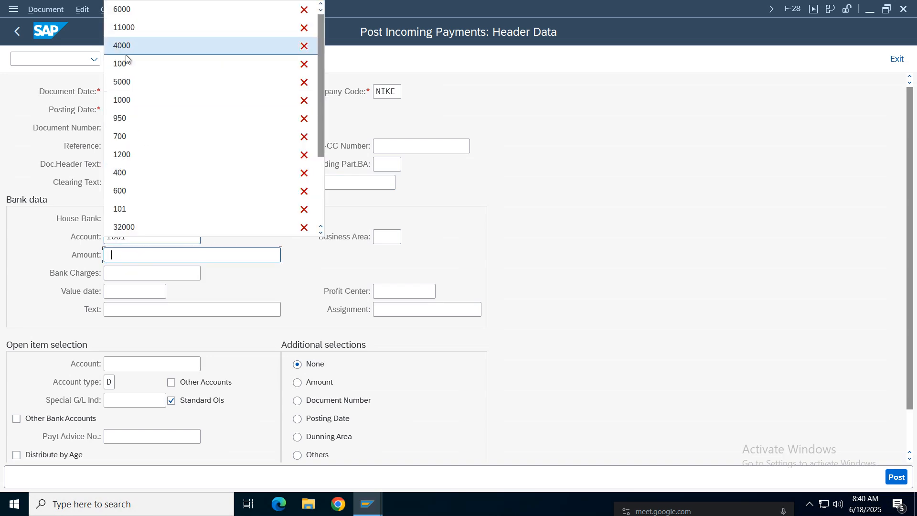
left_click(117, 252)
type("5")
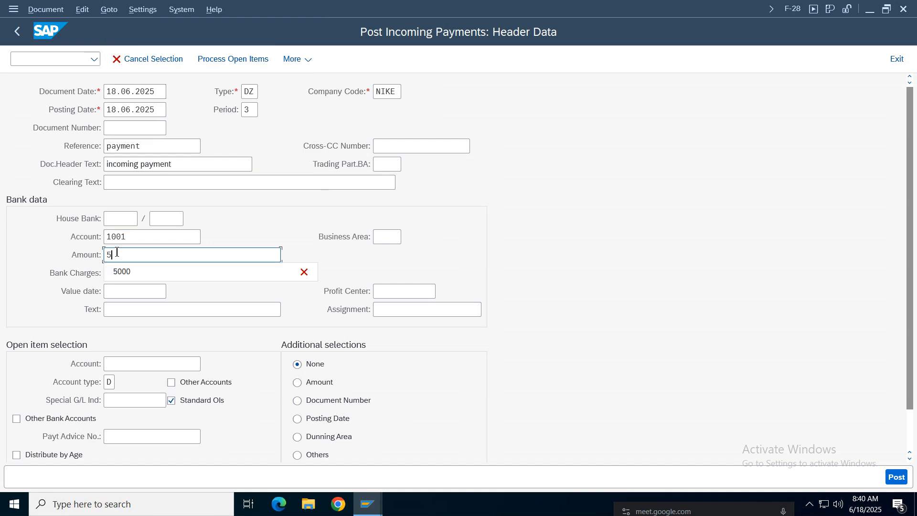
left_click(121, 270)
left_click(130, 311)
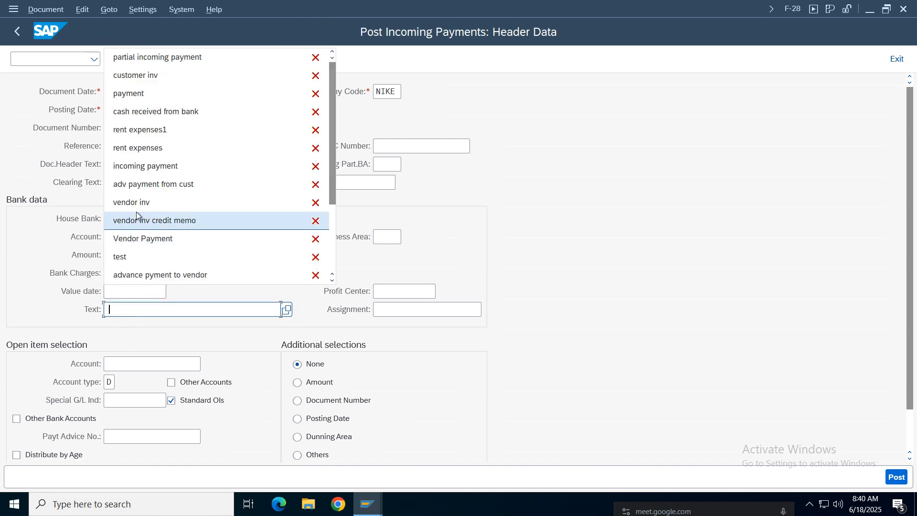
left_click(149, 93)
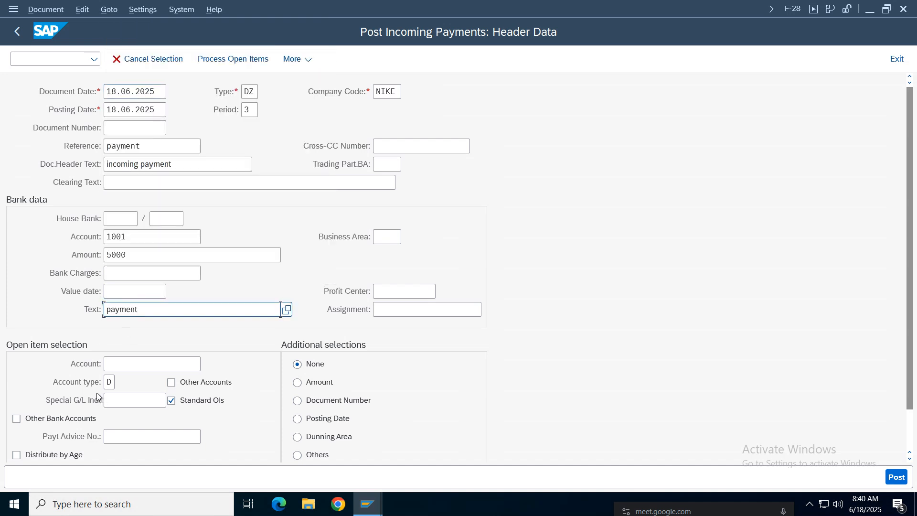
Select customer Sunshie Textiles for the 5,000 INR payment and process its open items
left_click(136, 366)
left_click(140, 225)
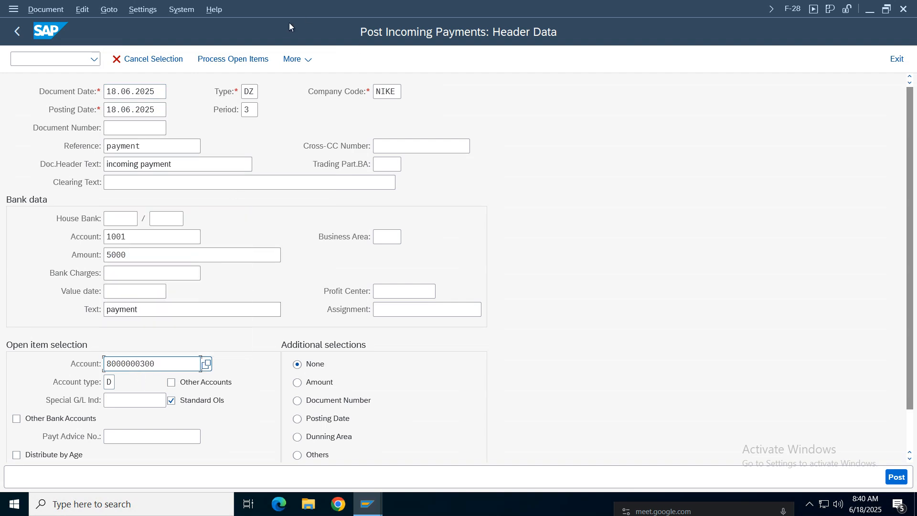
left_click(233, 59)
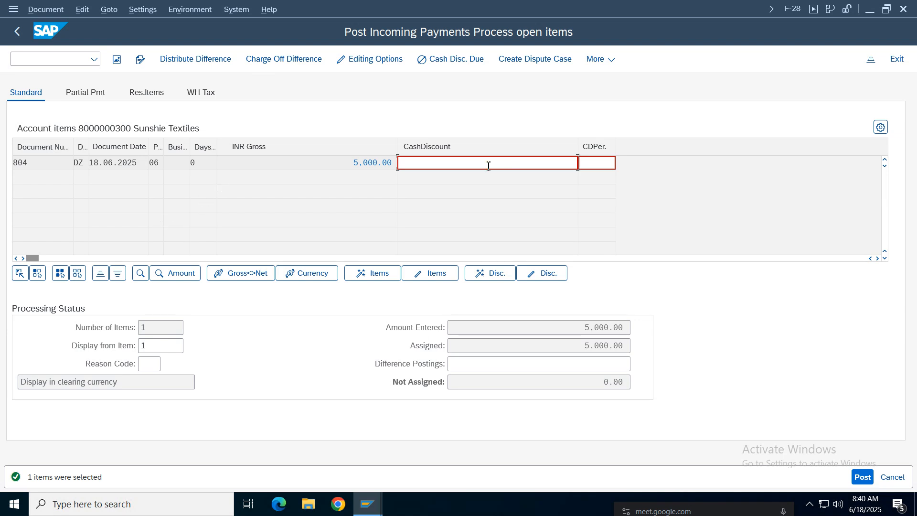
Simulate the 5,000 INR incoming payment against the residual item and post it
left_click(33, 10)
left_click(47, 37)
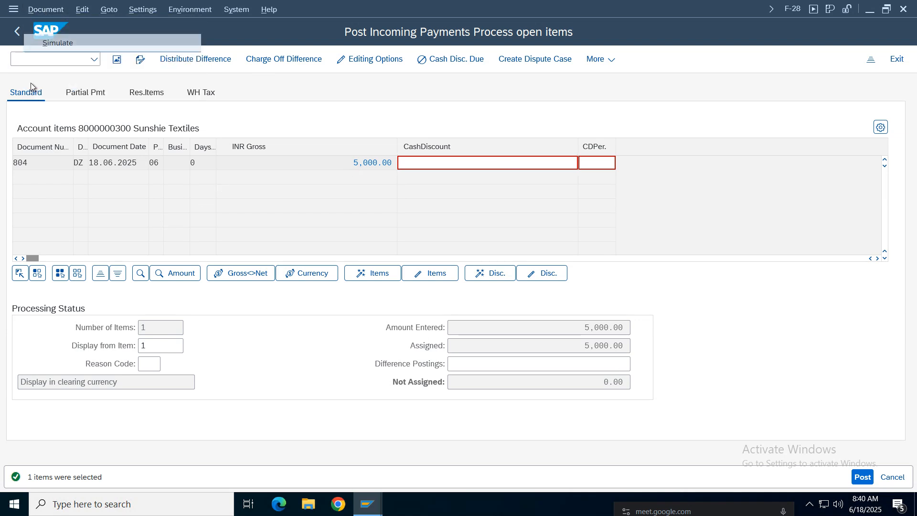
left_click(863, 477)
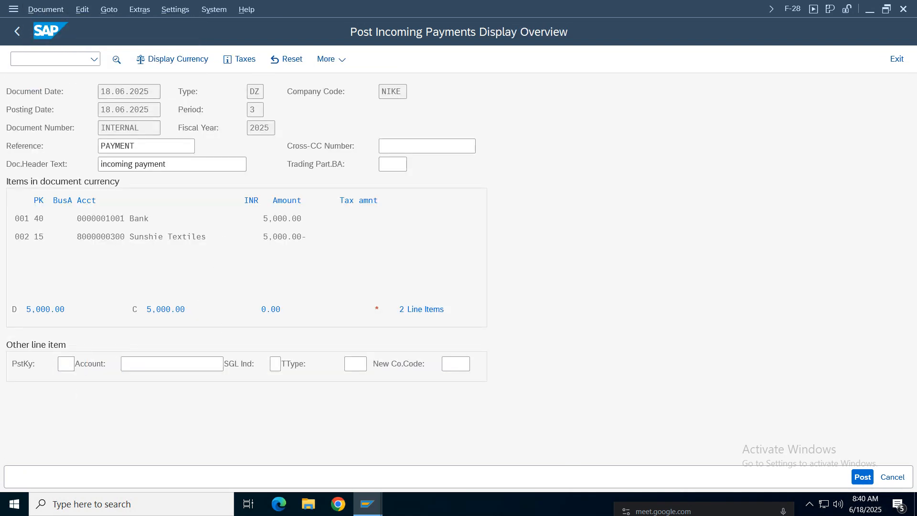
Rerun the customer line item report to check the clearing of the residual item after the final payment
mouse_move(370, 503)
left_click(457, 470)
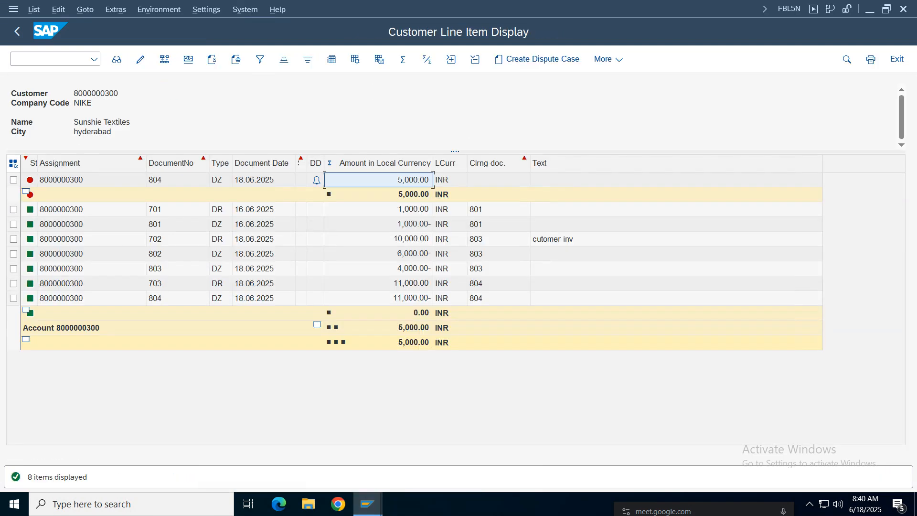
left_click(17, 31)
left_click(890, 477)
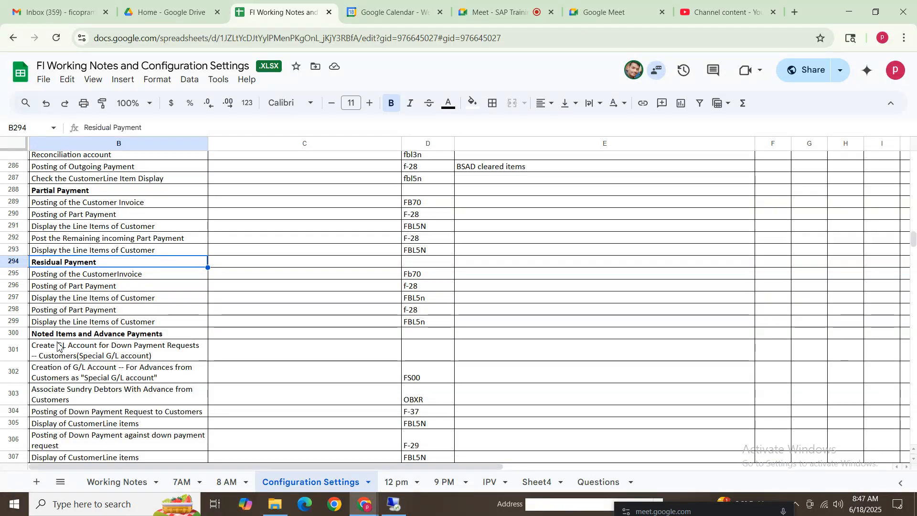
Examine the Noted Items and Advance Payments activities in the Configuration Settings sheet, through to the Terms of Payment section
left_click(99, 334)
left_click(90, 380)
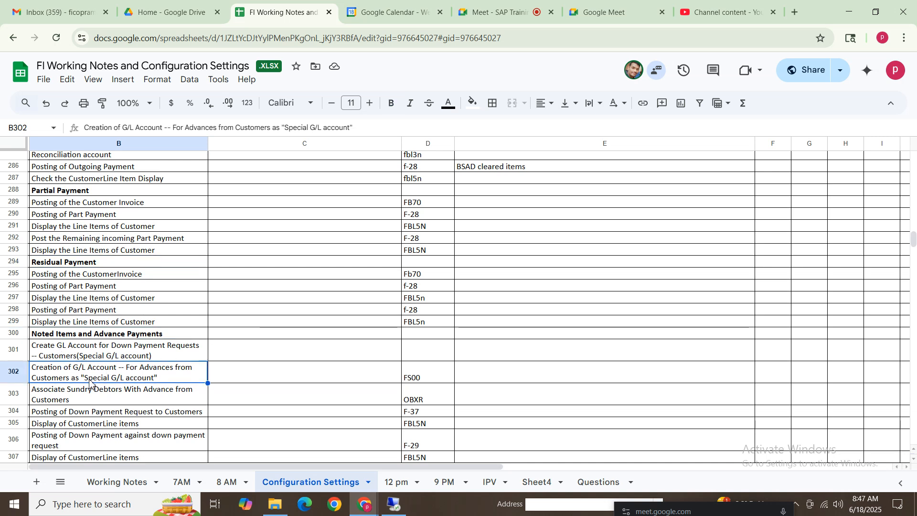
key("Down")
key("Down")
key("Down")
key("Down")
key("Down")
key("Down")
key("Down")
key("Down")
key("Down")
key("Down")
key("Down")
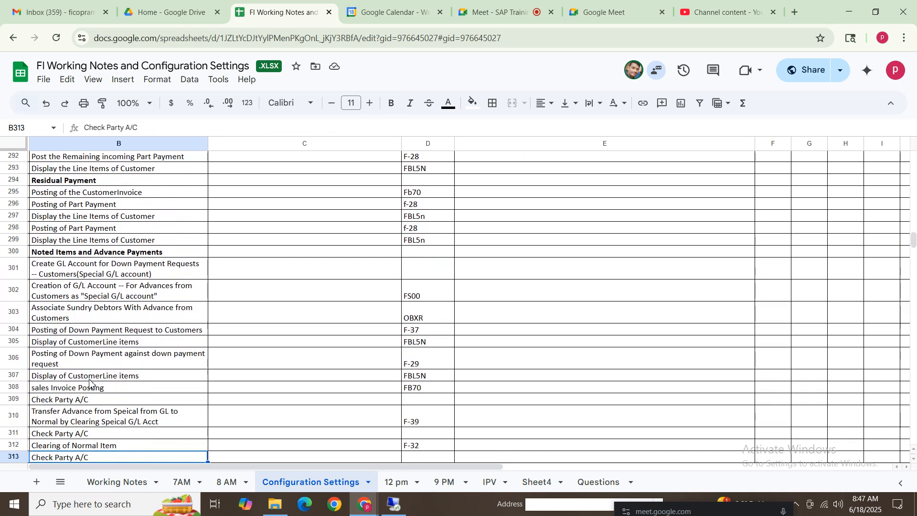
key("Down")
key("Down")
key("Down")
key("Down")
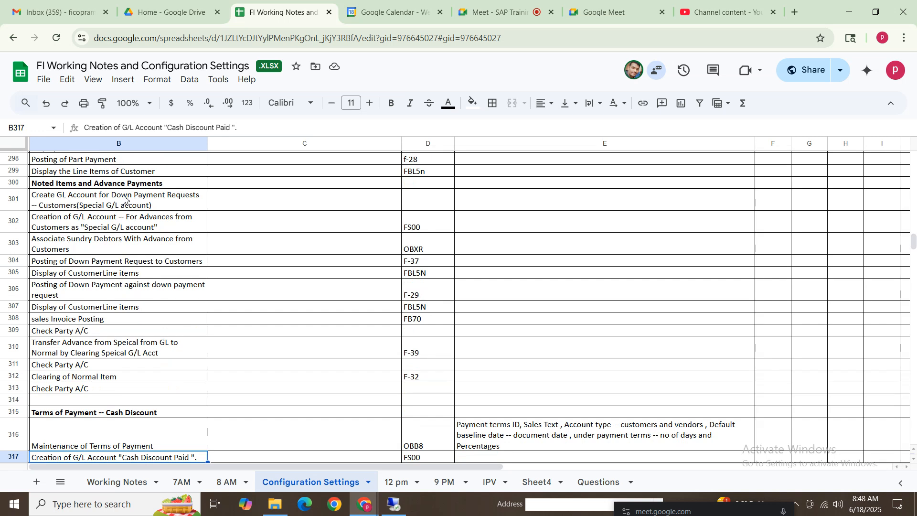
left_click_drag(123, 184, 439, 389)
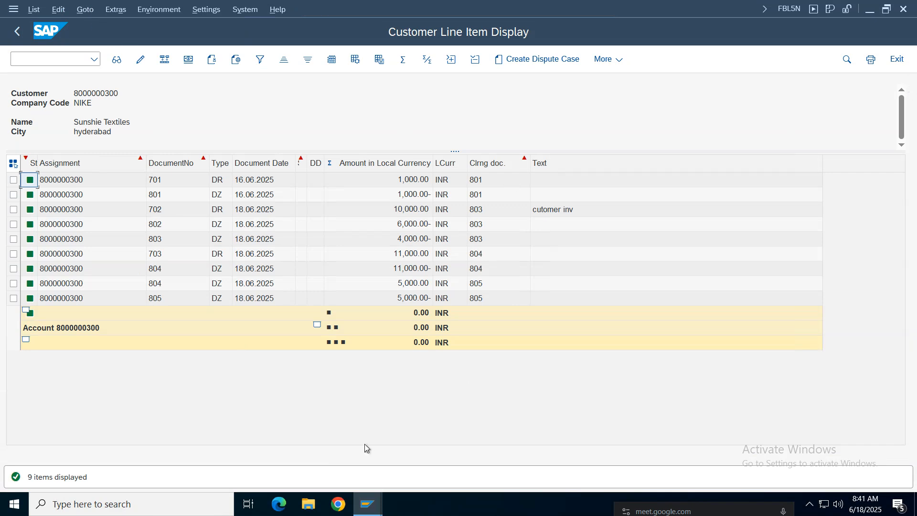
Return to the incoming payments entry in SAP and check the posting status of the final payment
left_click(368, 504)
left_click(345, 463)
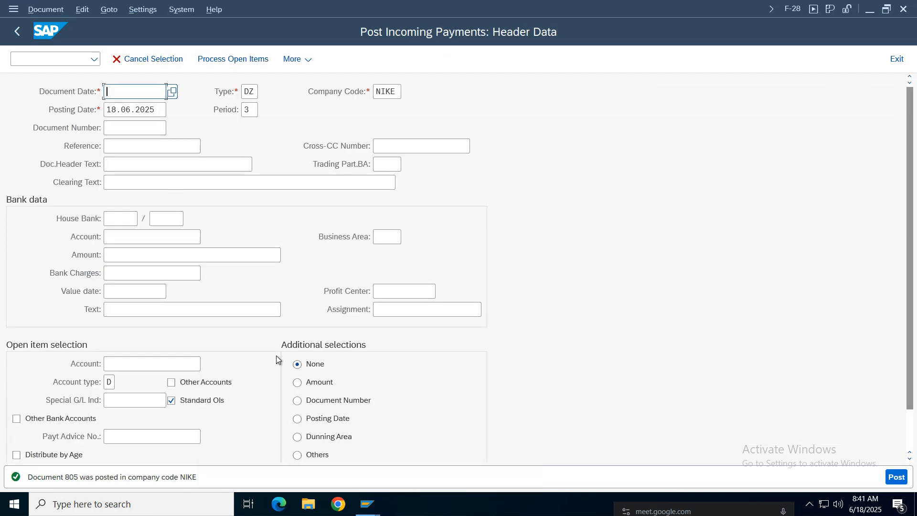
Leave the incoming payments entry and open the customer down payment request F-37 under Accounts Receivable document entry
left_click(908, 56)
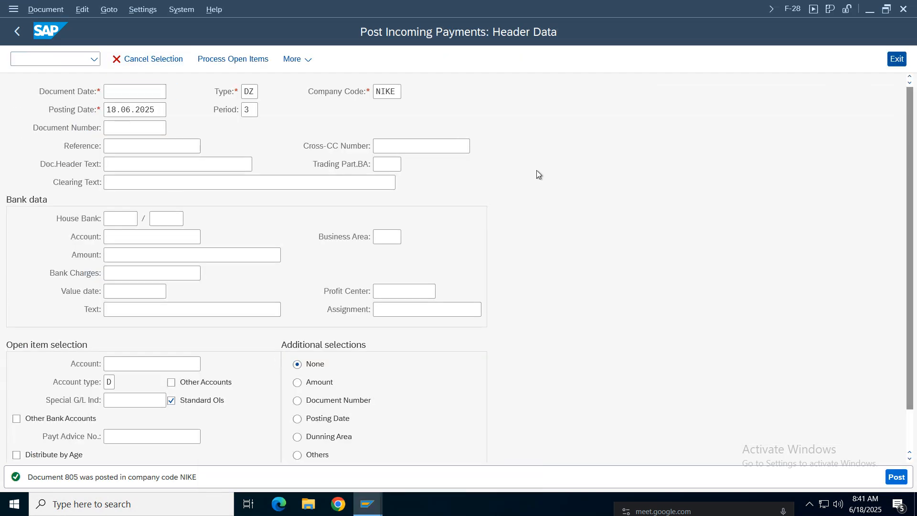
left_click(234, 316)
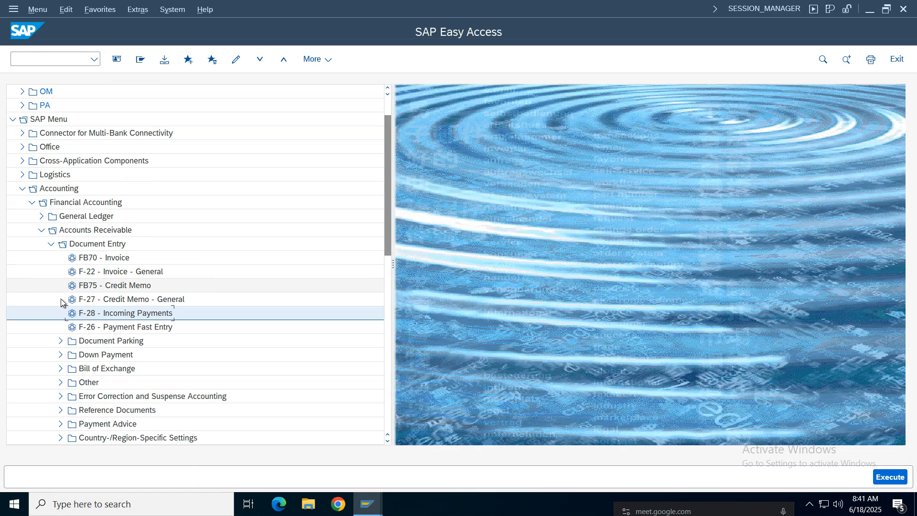
left_click(51, 244)
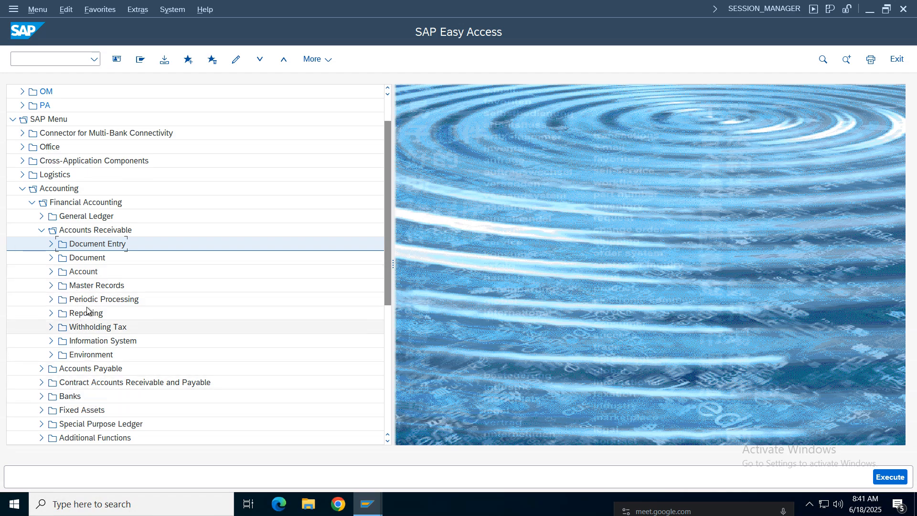
left_click(41, 232)
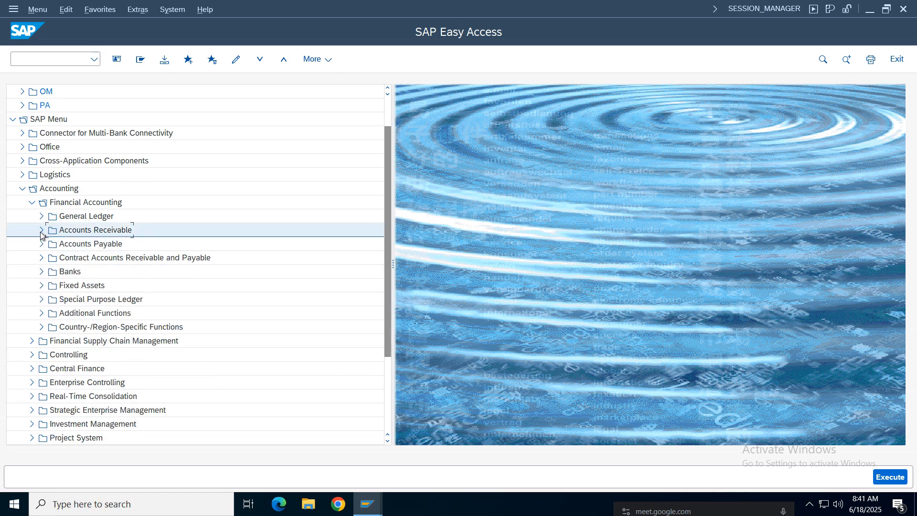
left_click(41, 232)
left_click(49, 244)
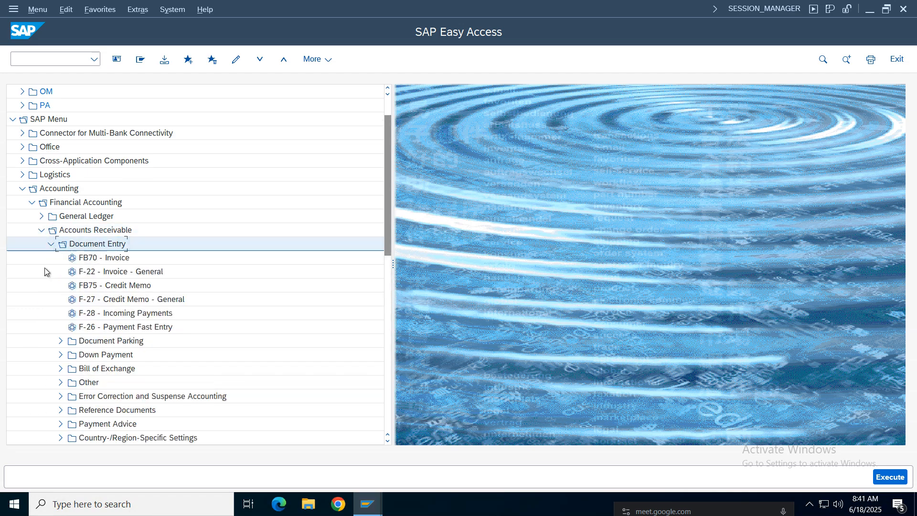
left_click(103, 354)
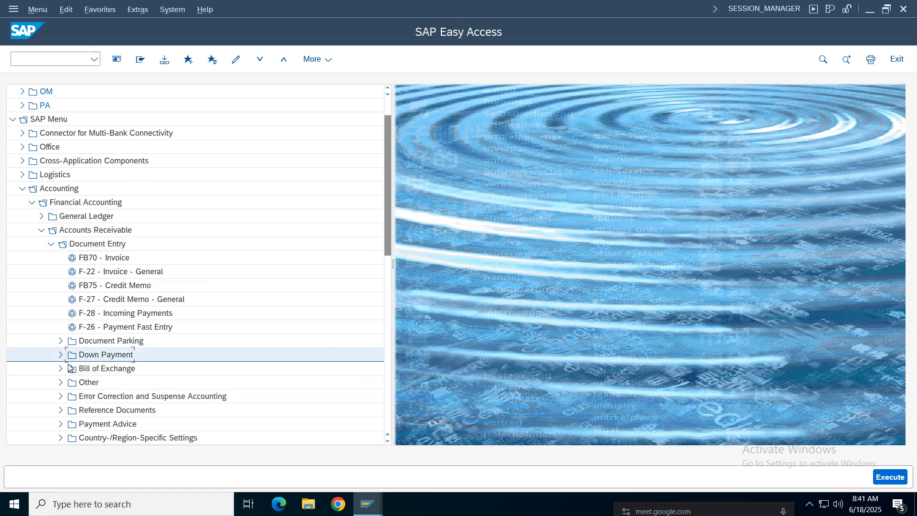
left_click(60, 354)
left_click(128, 375)
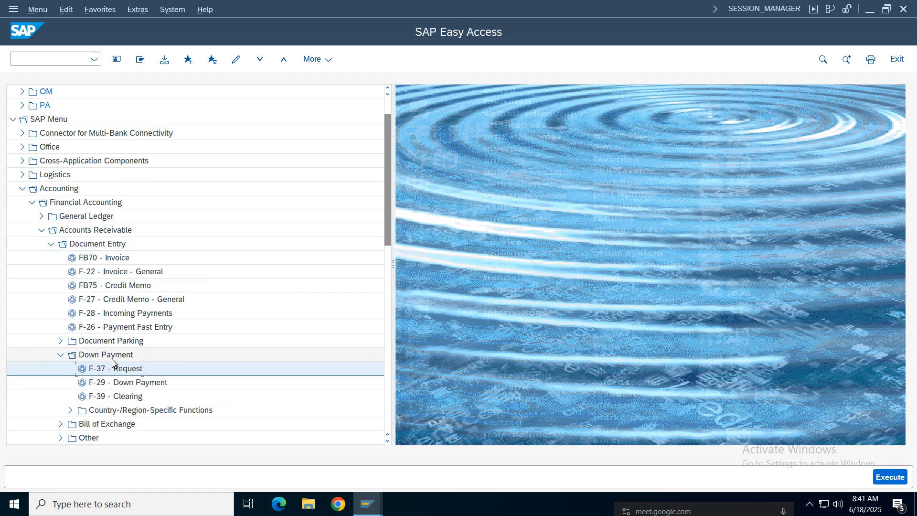
double_click(122, 371)
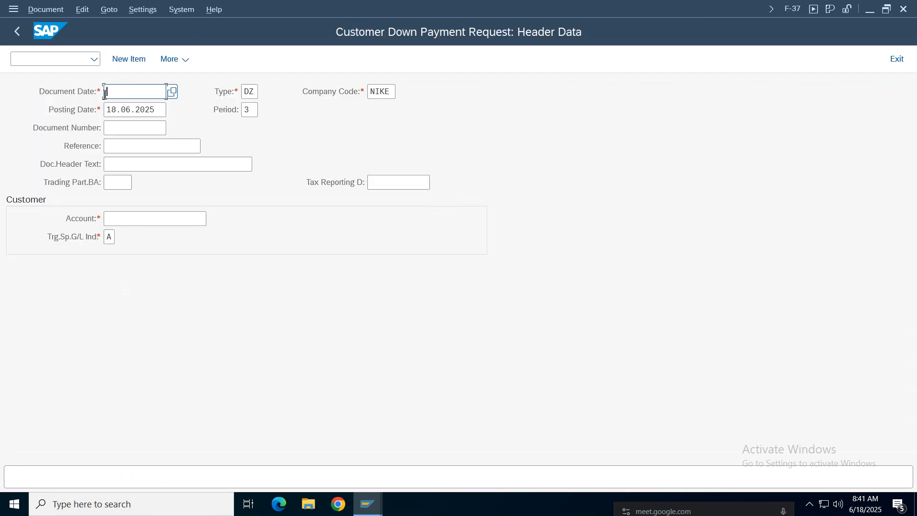
Set the down payment request's document date to 18.06.2025 and enter "dp request" as both the reference and the document header text
left_click(123, 94)
left_click(136, 110)
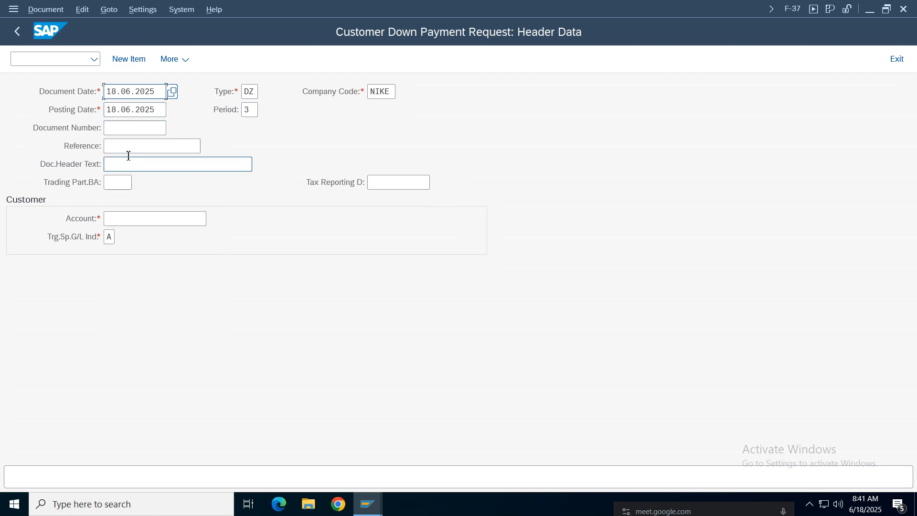
left_click(129, 148)
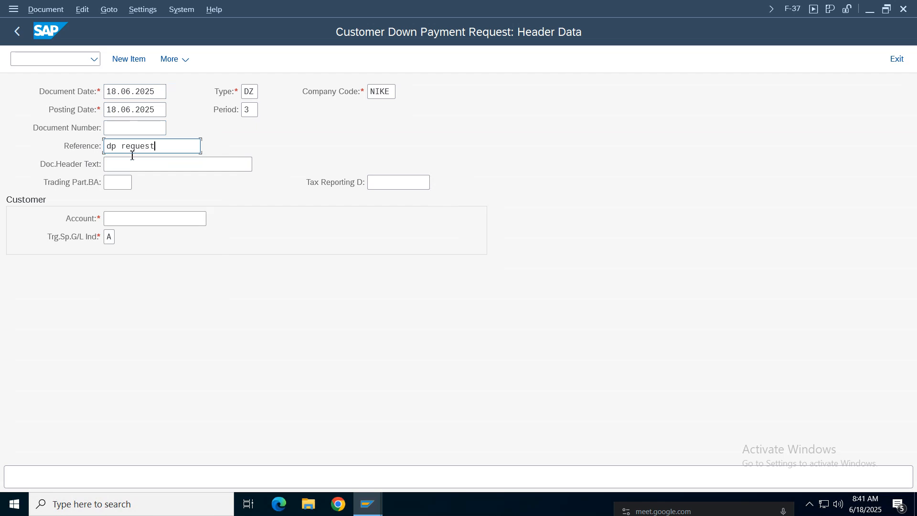
left_click(139, 164)
type("dp re")
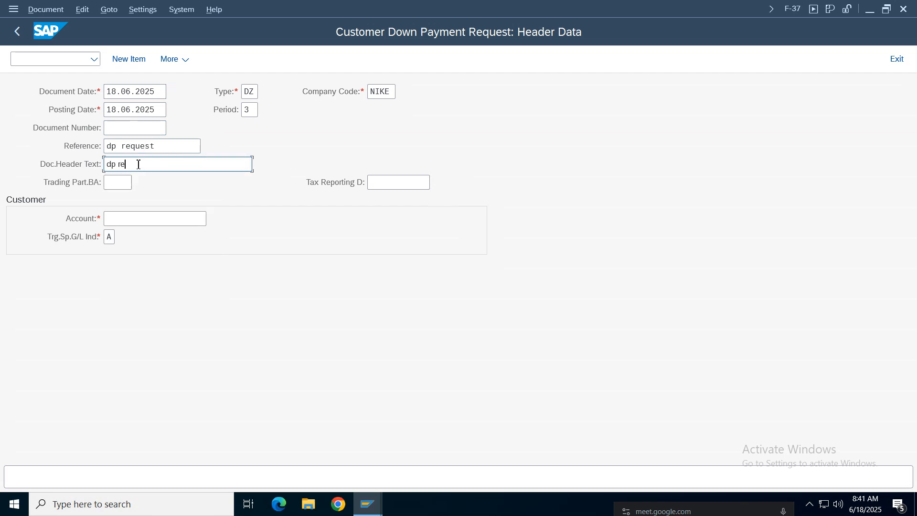
type("quest")
Look up the customer SUNSHIE TEXTILES in company code NIKE, assign it to the down payment request and validate the header
left_click(129, 220)
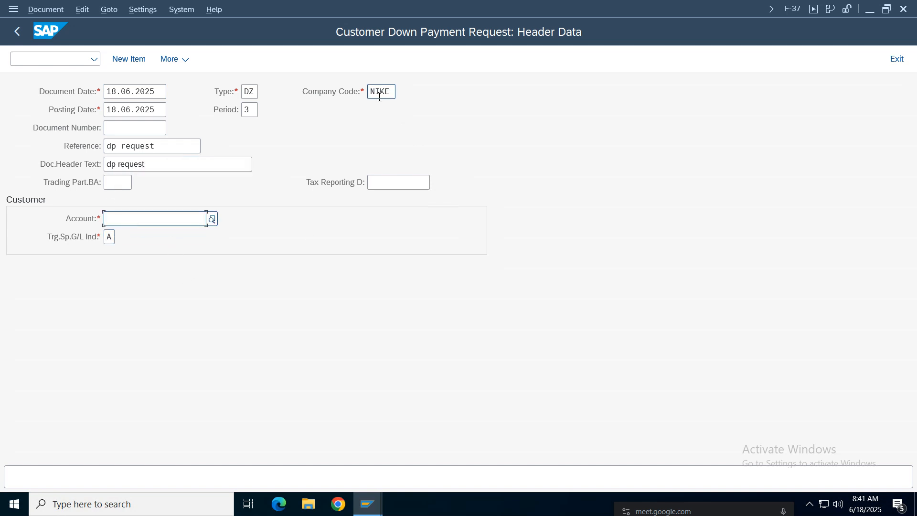
left_click(212, 220)
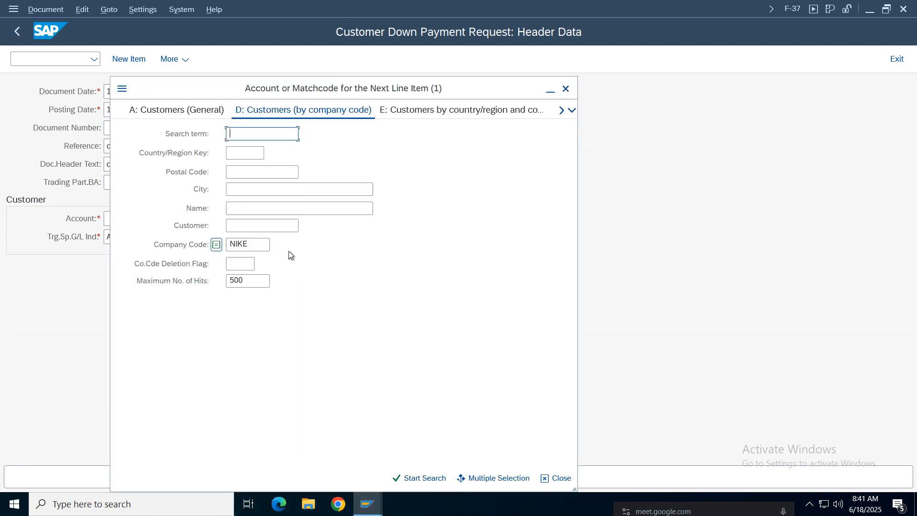
key("Return")
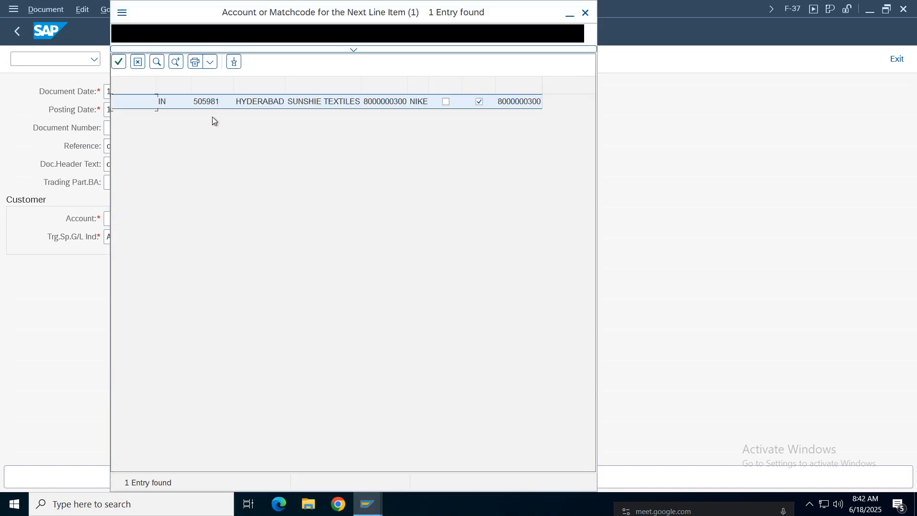
double_click(256, 108)
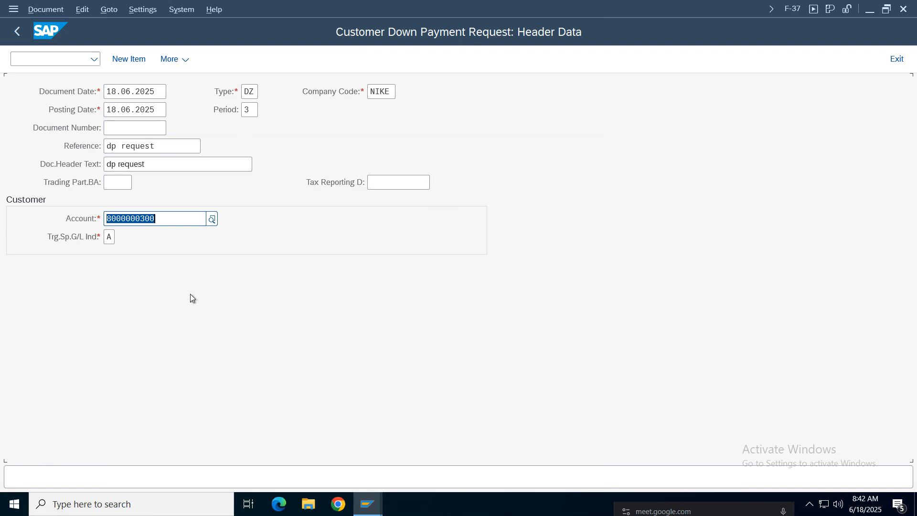
key("Return")
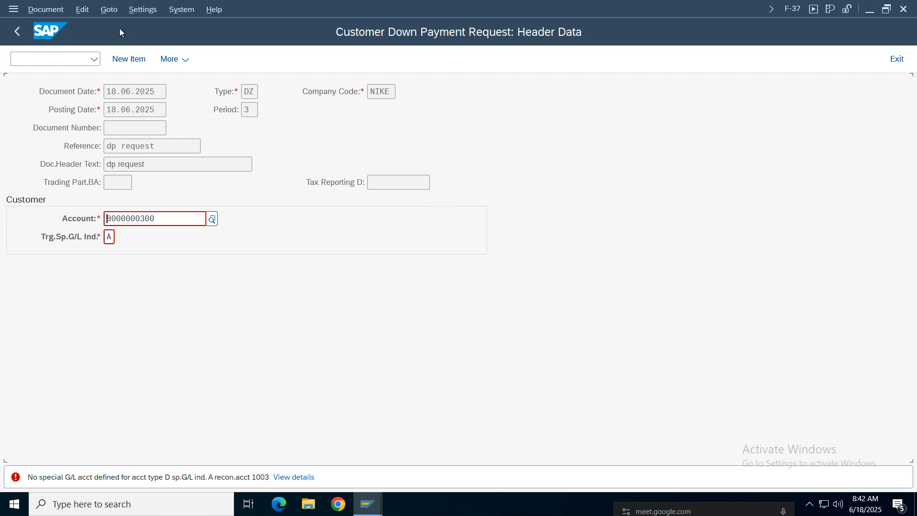
Open G/L account maintenance FS00 in a new session and locate the Sundry Debtors (AR) account among the assets
left_click(52, 58)
type("/ofs00")
key("Return")
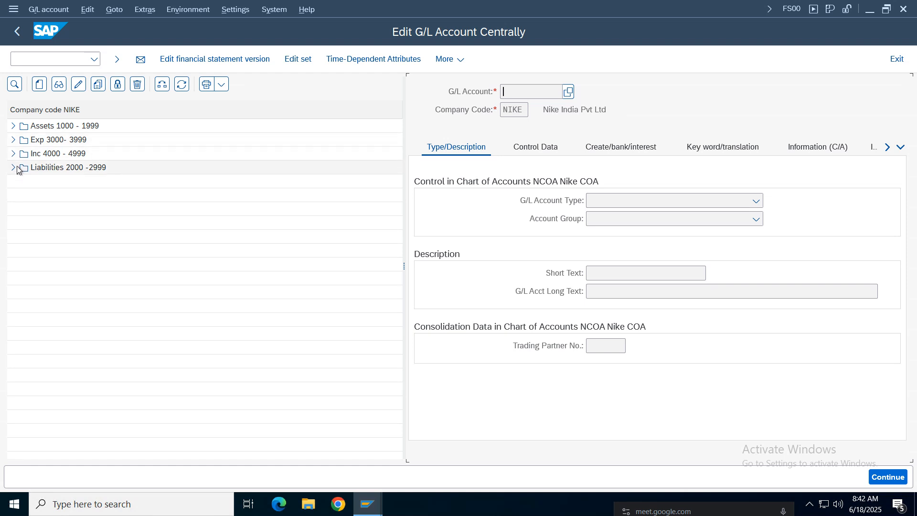
left_click(61, 216)
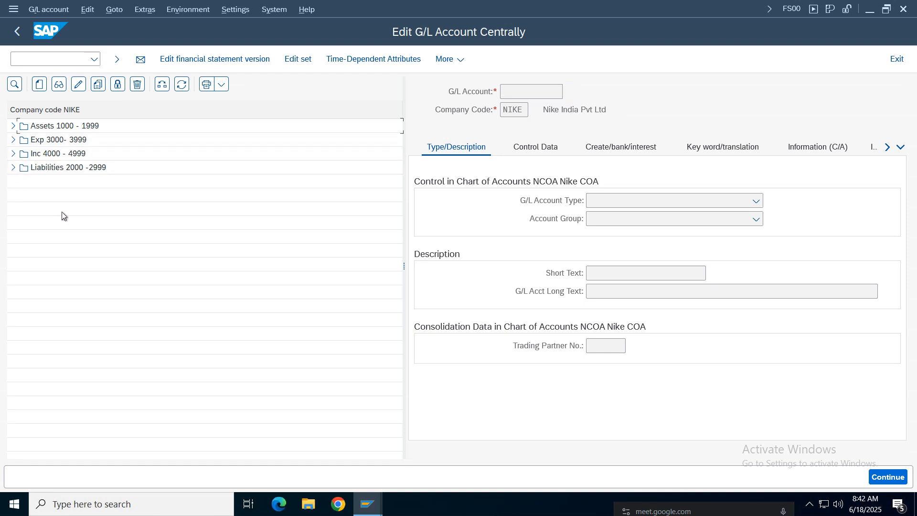
left_click(13, 126)
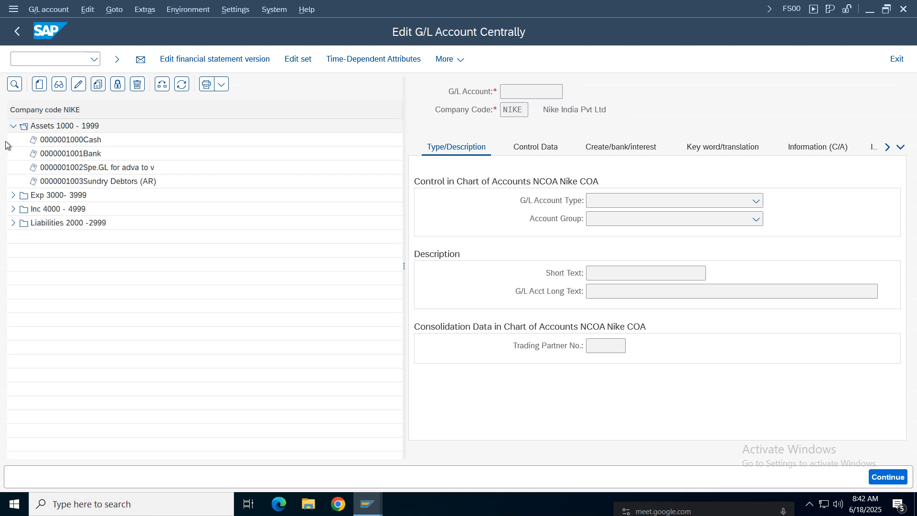
left_click(99, 183)
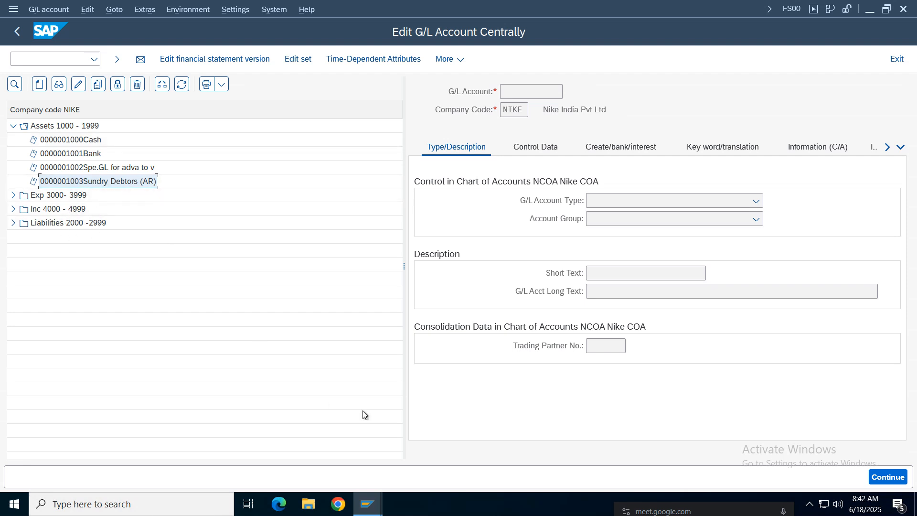
Return to the down payment request, review the available target special G/L indicators and validate the header again with indicator A
left_click(368, 504)
left_click(103, 184)
left_click(364, 509)
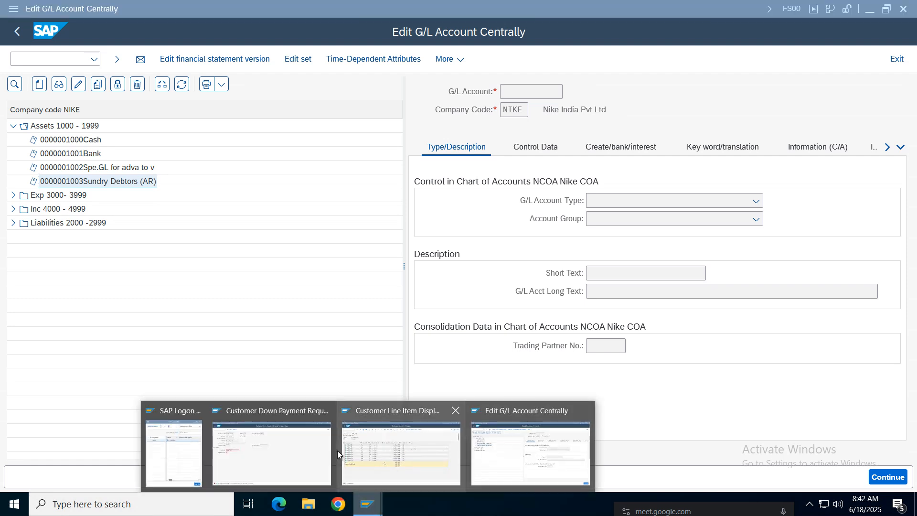
left_click(272, 446)
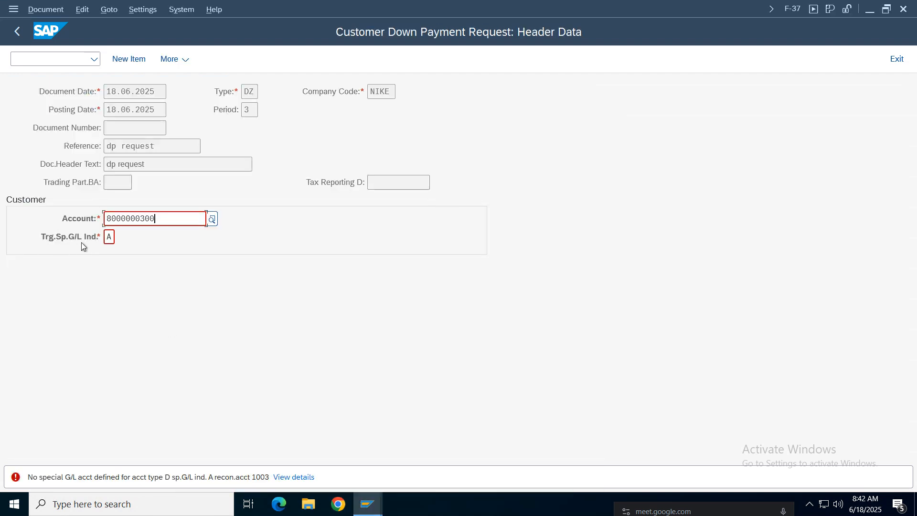
left_click(110, 237)
key("Return")
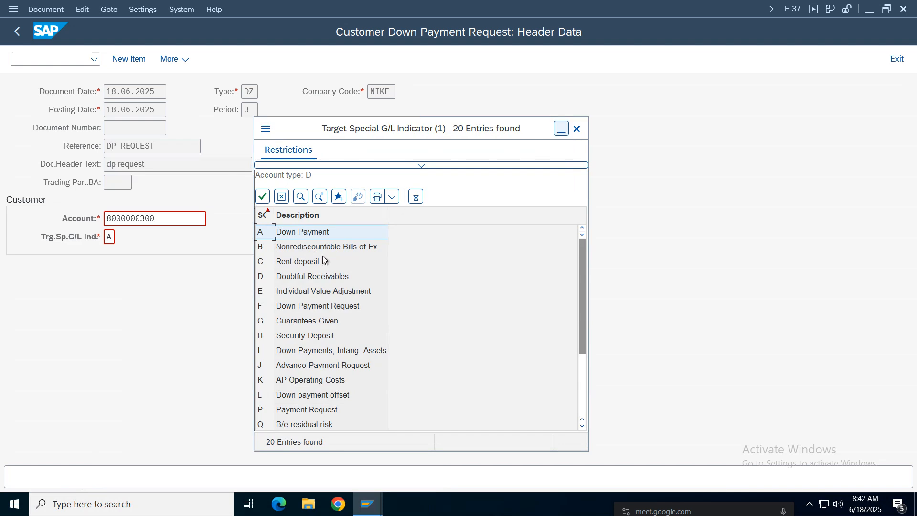
left_click(577, 129)
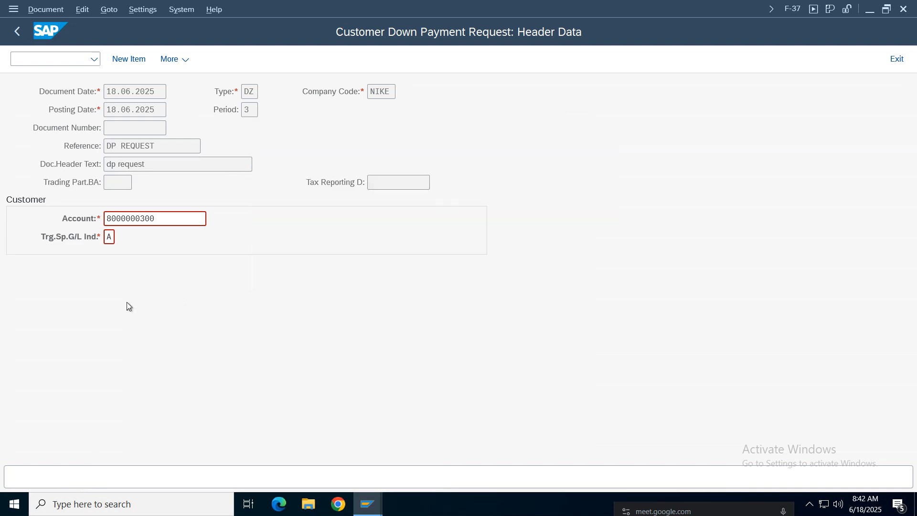
key("Return")
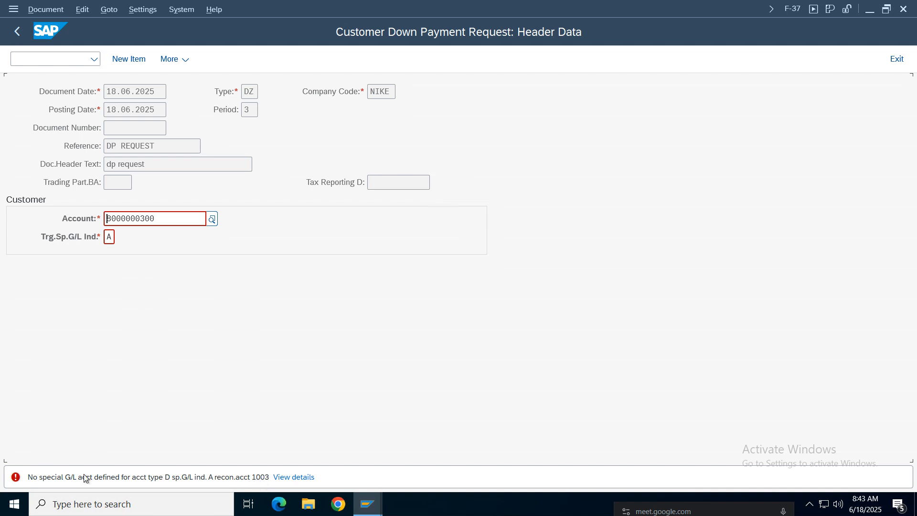
Switch back to G/L account maintenance and review the existing special G/L and liabilities accounts of company code NIKE
left_click(367, 503)
left_click(494, 431)
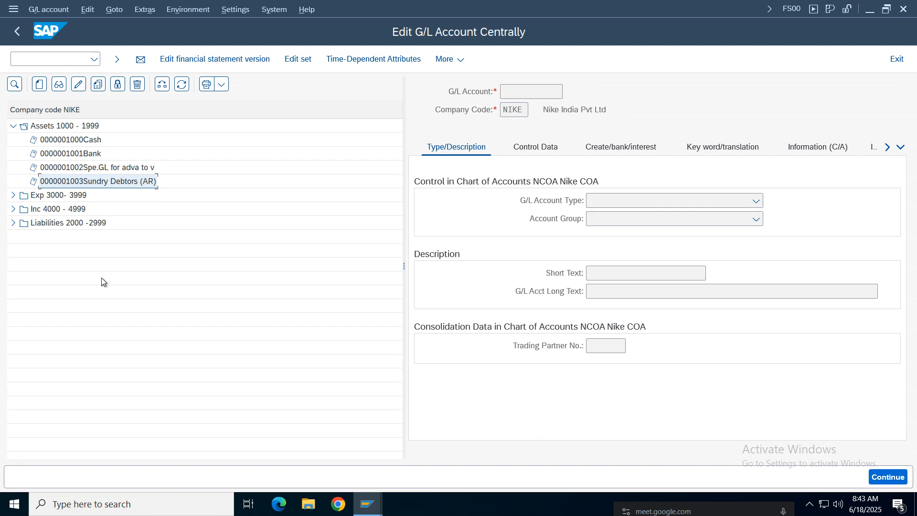
left_click(13, 223)
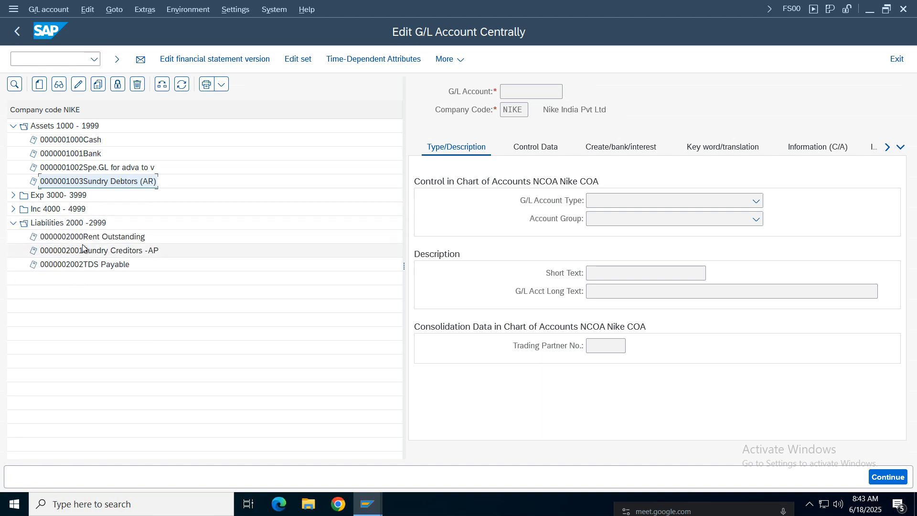
left_click(123, 167)
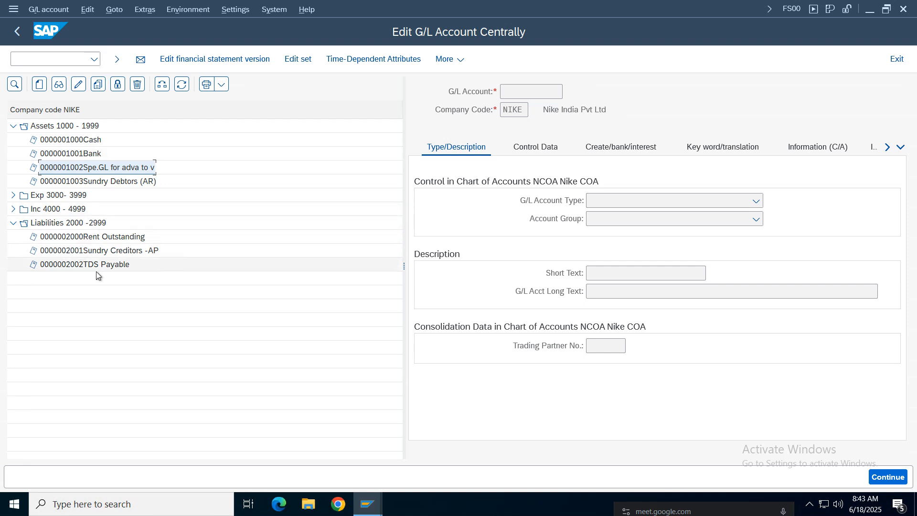
left_click(72, 264)
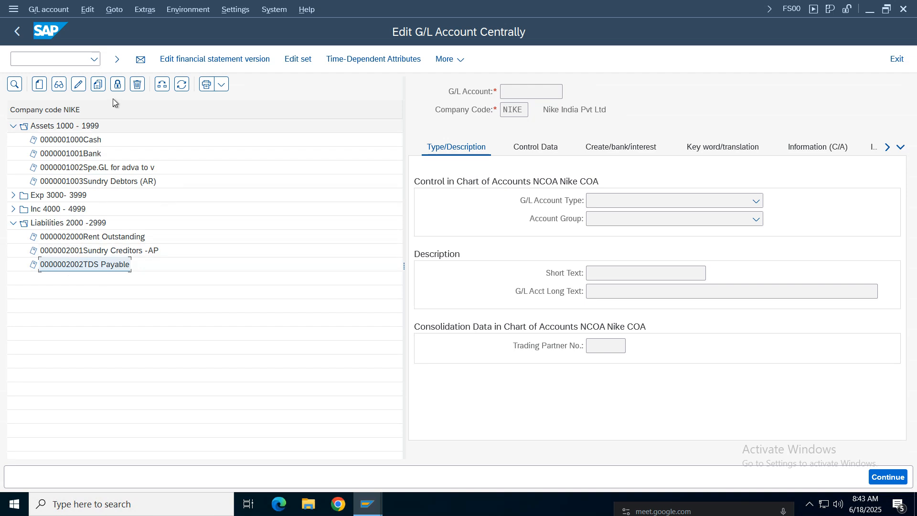
Start creating G/L account 2003 in company code NIKE
left_click(39, 84)
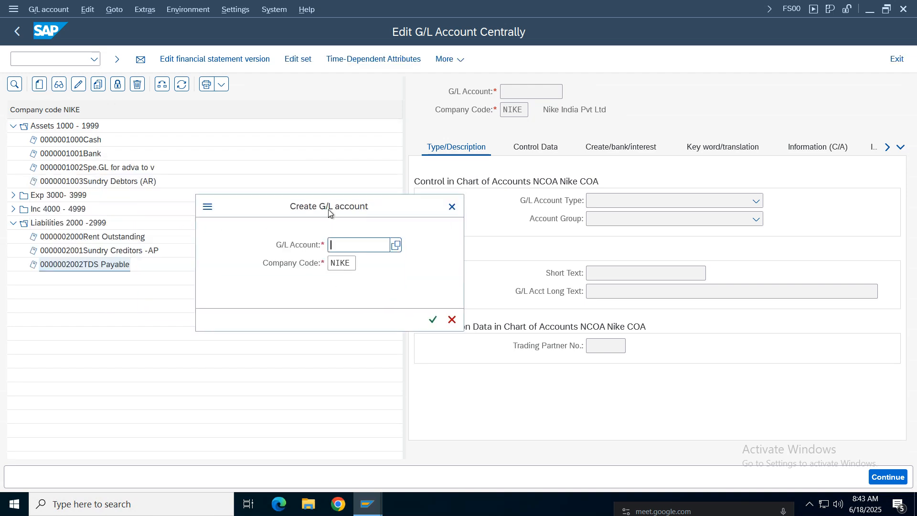
type("200")
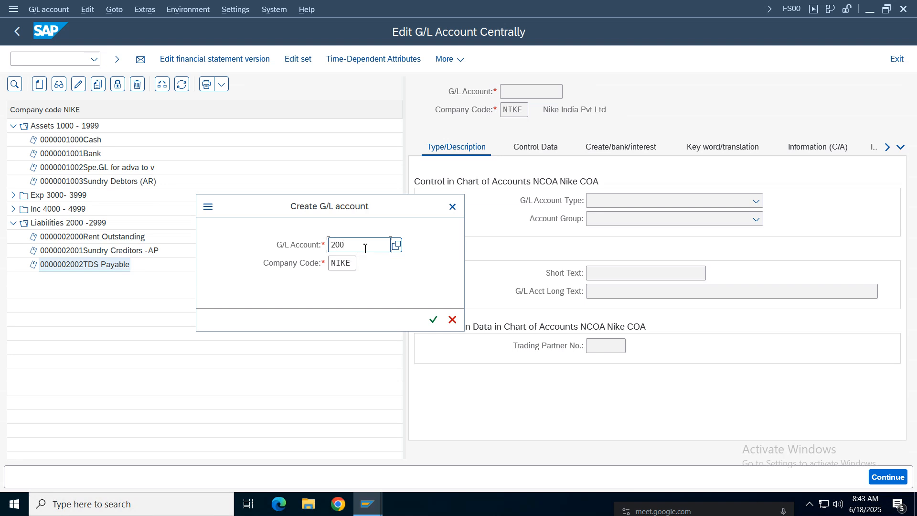
type("3")
key("Tab")
left_click(433, 319)
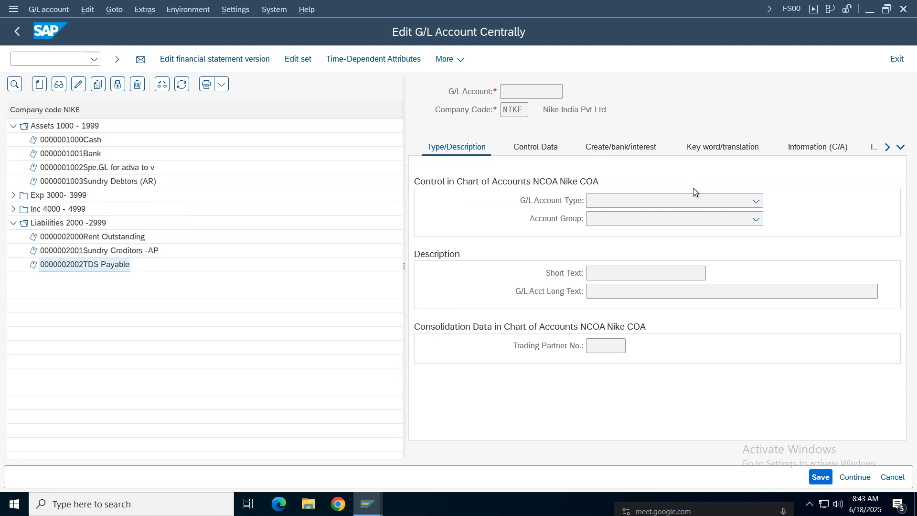
Set the new G/L account's type to Balance Sheet Account and its account group to Liabilities 2000 -2999
left_click(673, 201)
left_click(625, 293)
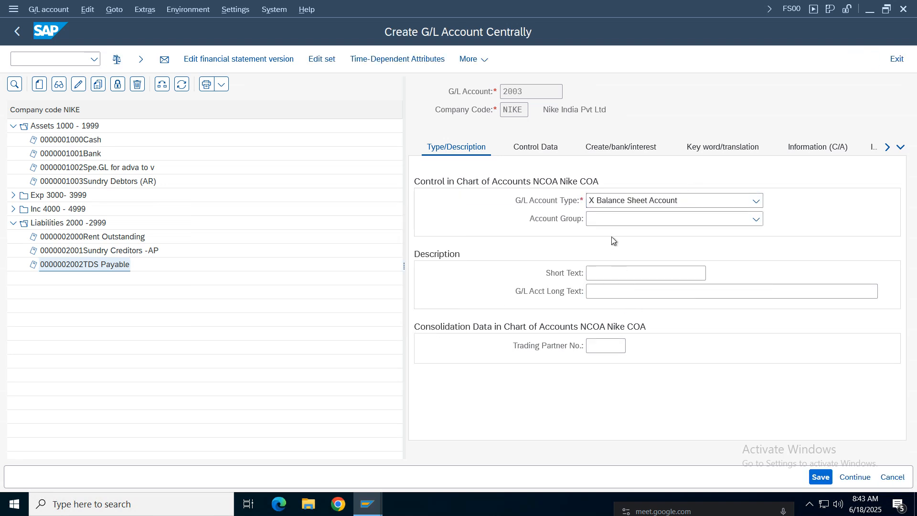
left_click(609, 222)
left_click(633, 299)
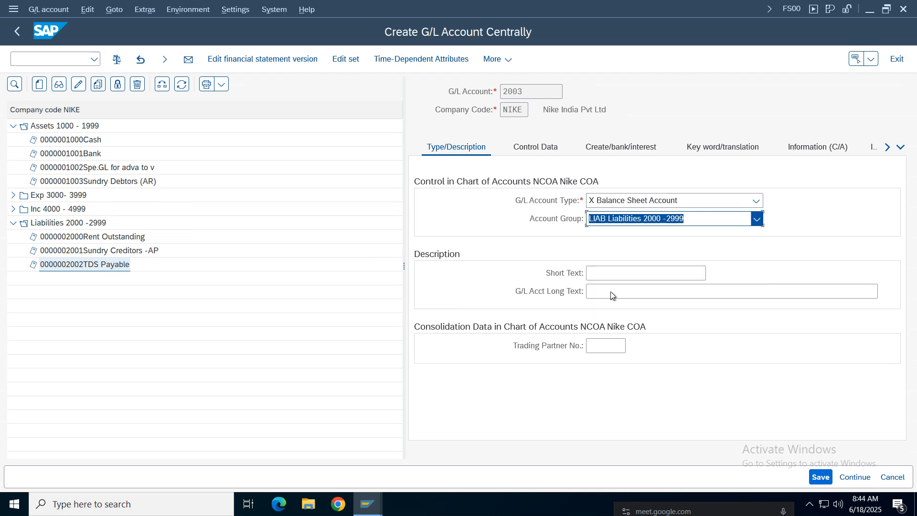
Enter short text "Spe.GL for adva frmc" and long text "special gl account for adv from customers" for account 2003
left_click(610, 271)
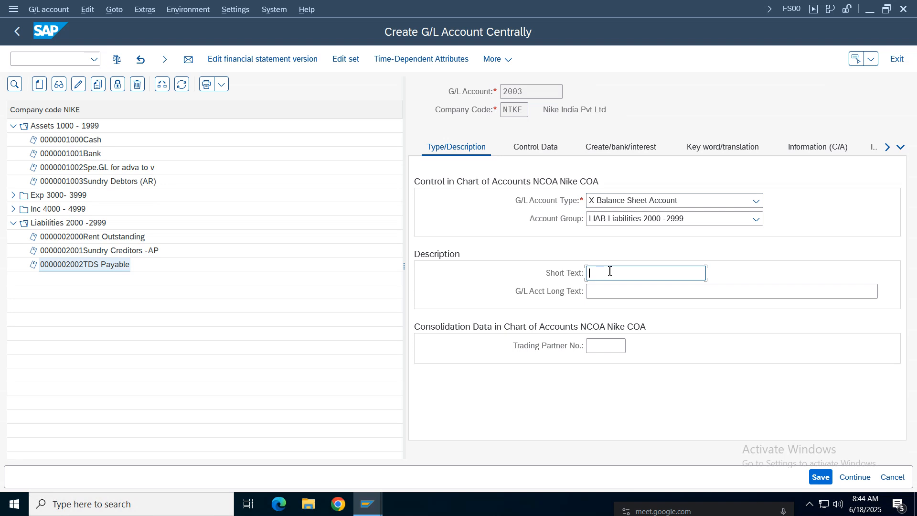
type("Sp")
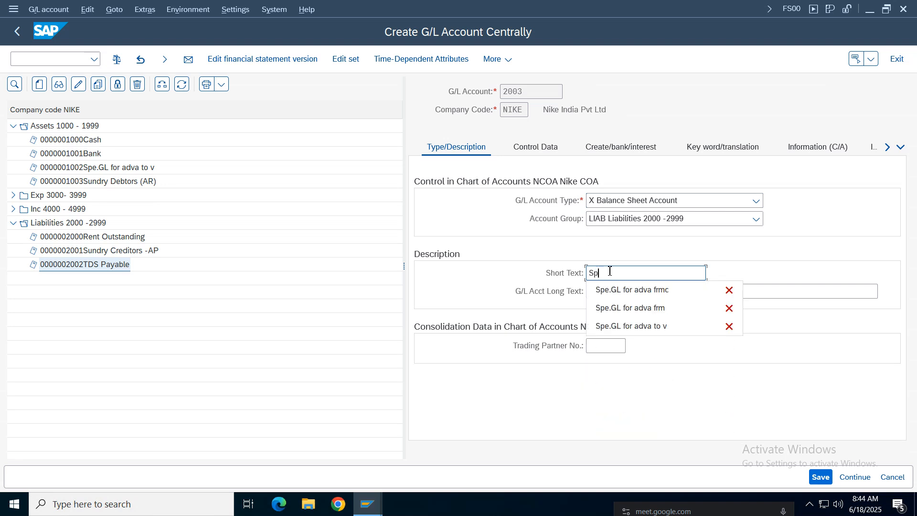
type(" Gl")
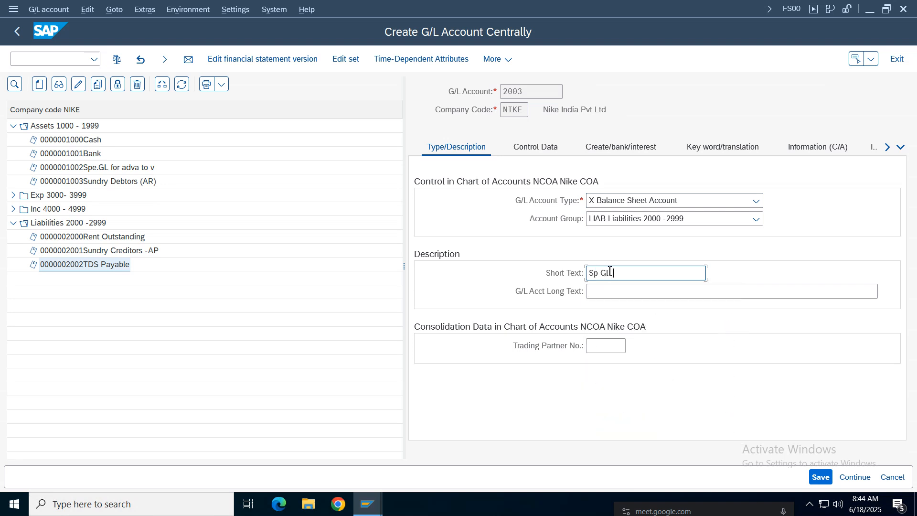
key("BackSpace")
key("BackSpace")
key("BackSpace")
key("BackSpace")
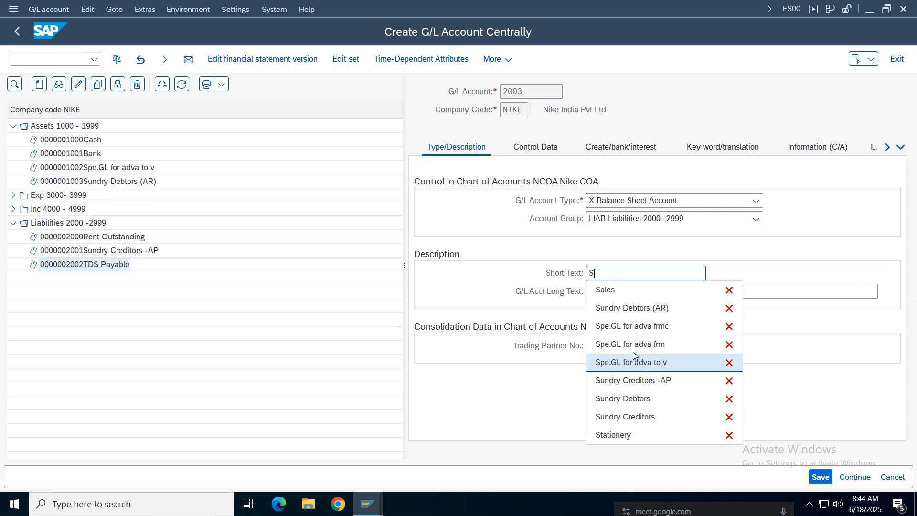
left_click(631, 326)
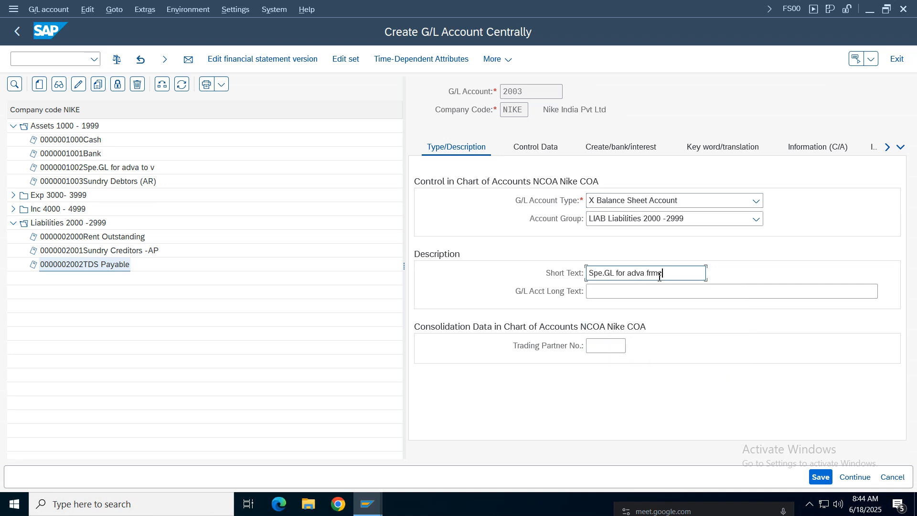
left_click(622, 294)
type("sp")
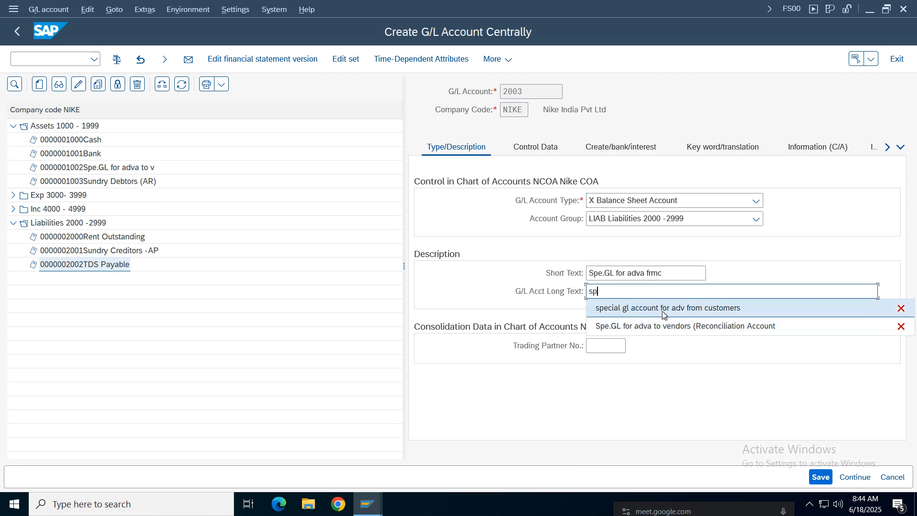
left_click(715, 309)
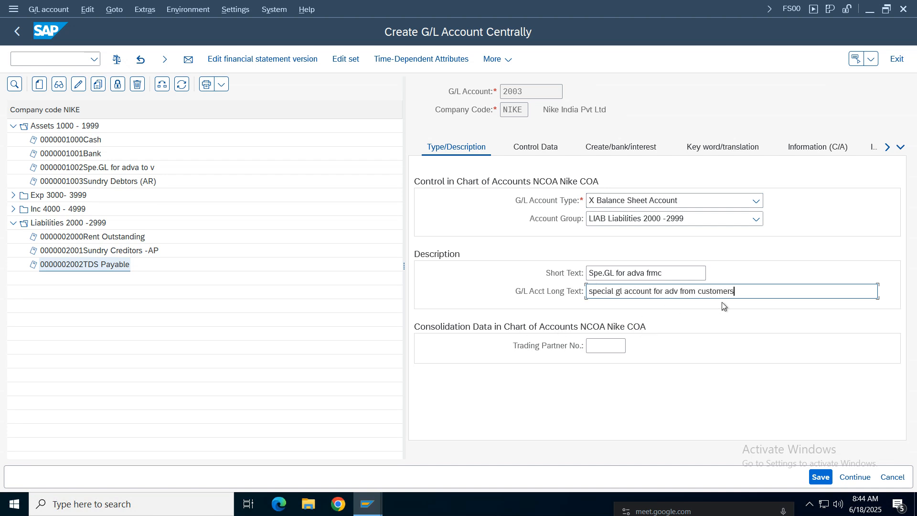
Make account 2003 a reconciliation account for Customers and set its sort key to 031
left_click(535, 147)
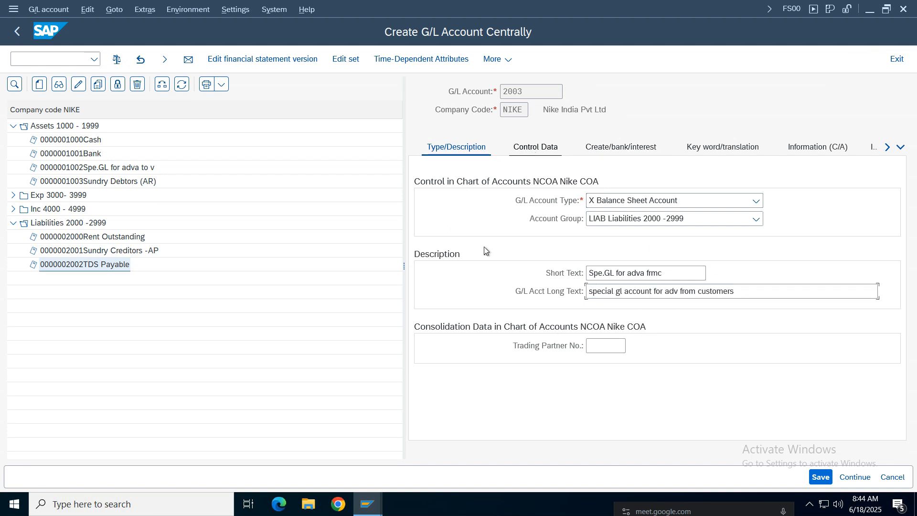
left_click(726, 310)
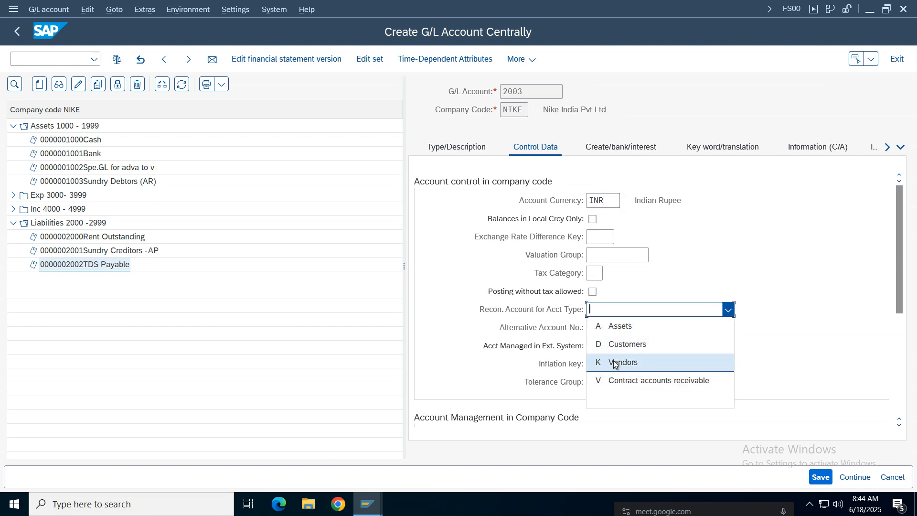
left_click(621, 342)
left_click_drag(404, 266, 310, 266)
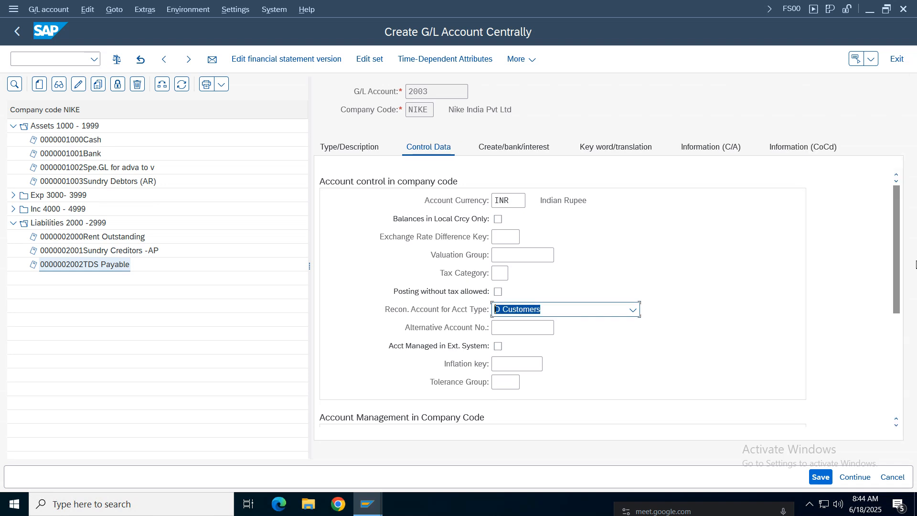
scroll(898, 240, "down", 3)
left_click(504, 328)
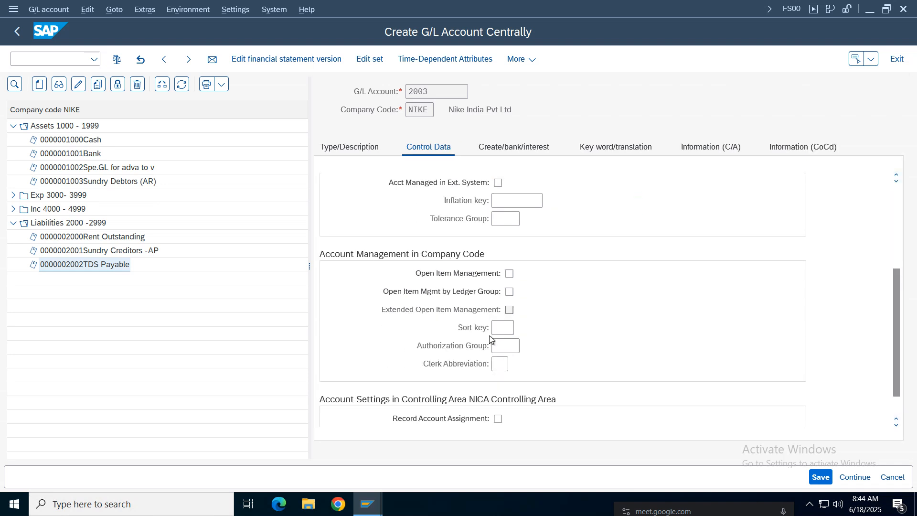
type("031")
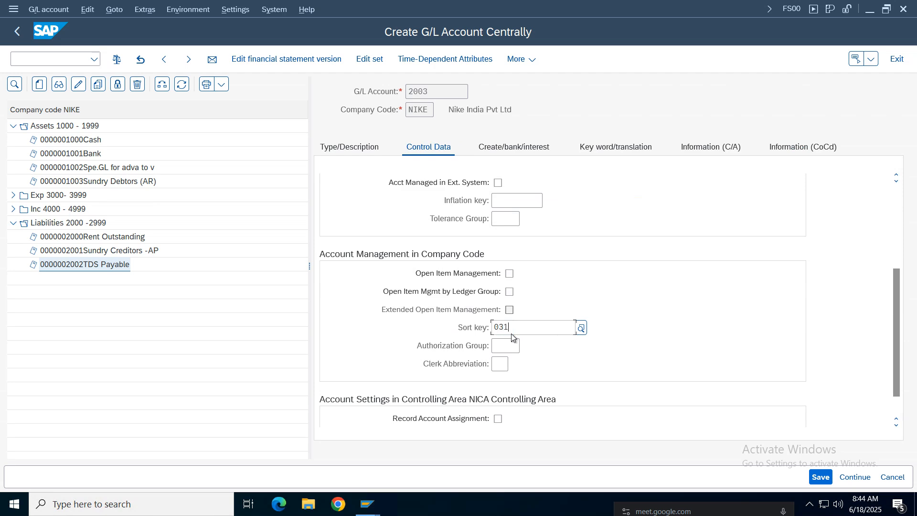
key("Return")
Assign field status group G067 to account 2003 and save the new G/L account
left_click(514, 147)
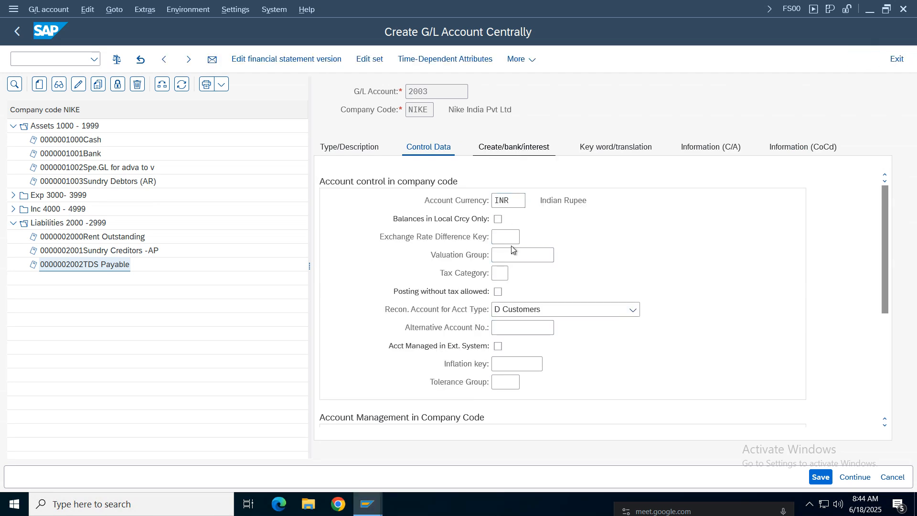
type("G")
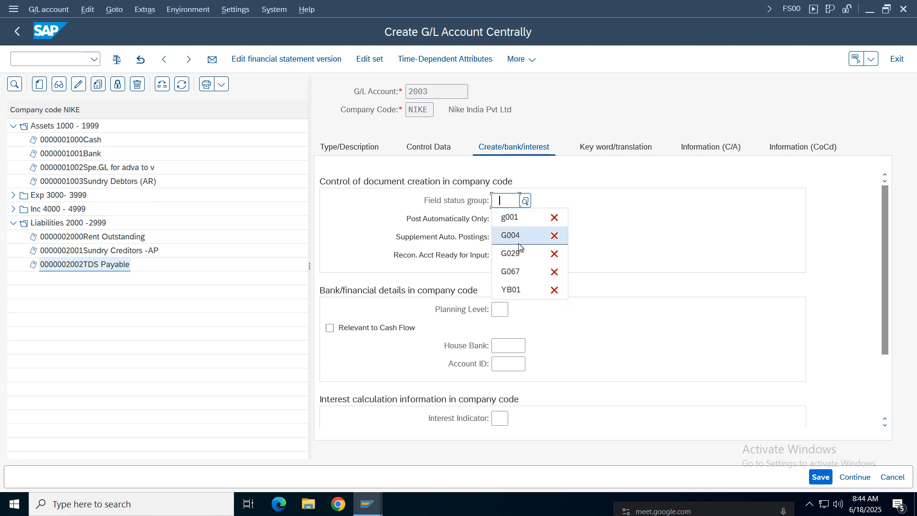
left_click(507, 268)
left_click(820, 477)
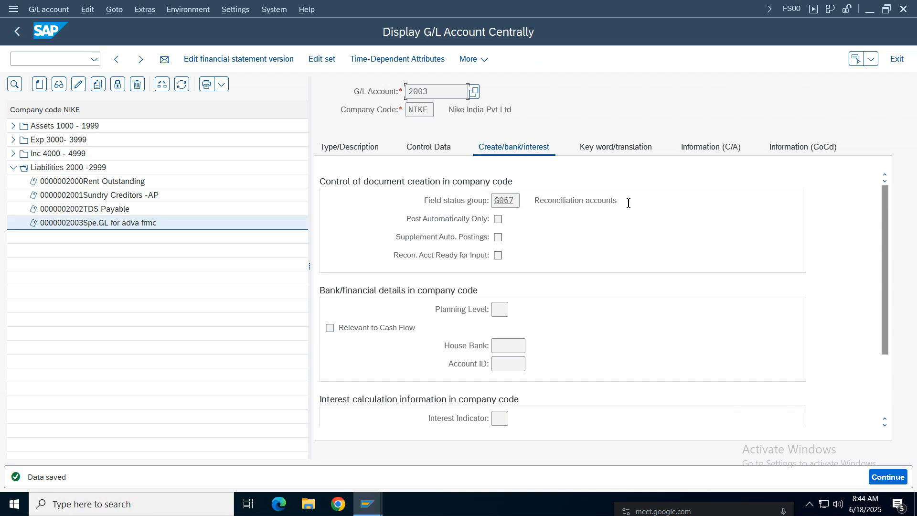
Review account 2003's field status group, control data and type and description settings
left_click_drag(629, 201, 526, 201)
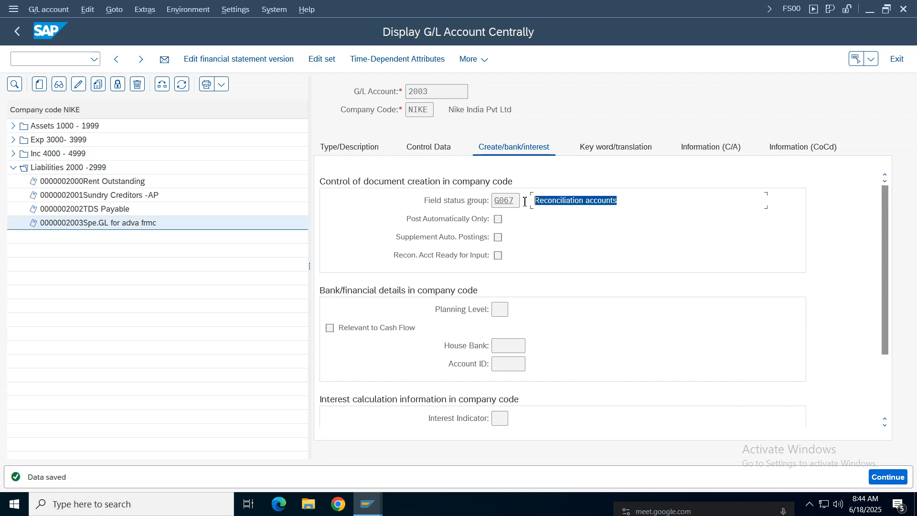
left_click(437, 149)
mouse_move(886, 234)
left_mouse_down()
mouse_move(889, 332)
mouse_move(884, 229)
left_mouse_up()
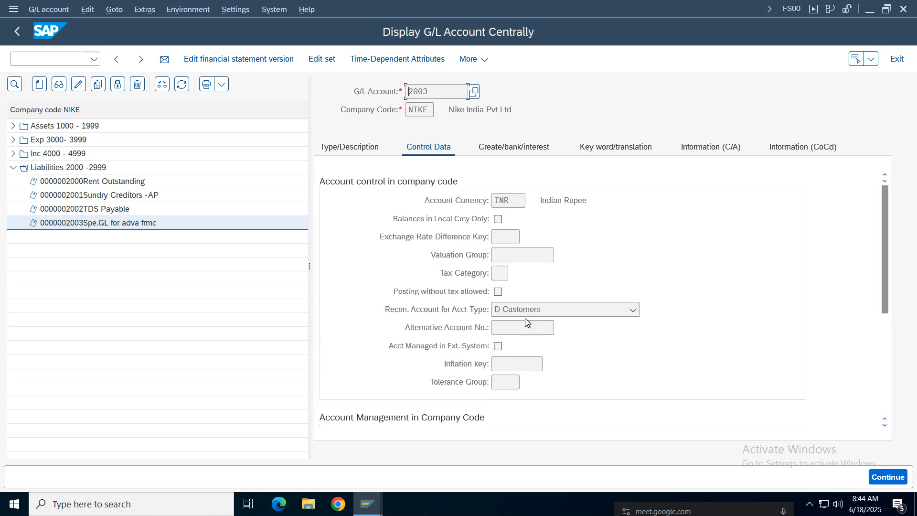
left_click(355, 149)
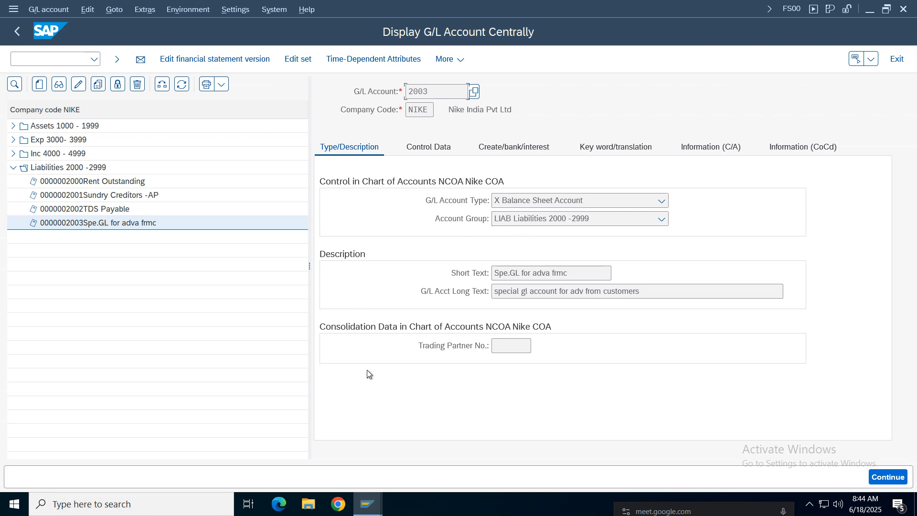
Return to the customer down payment request and read the details of its special G/L account error
mouse_move(368, 504)
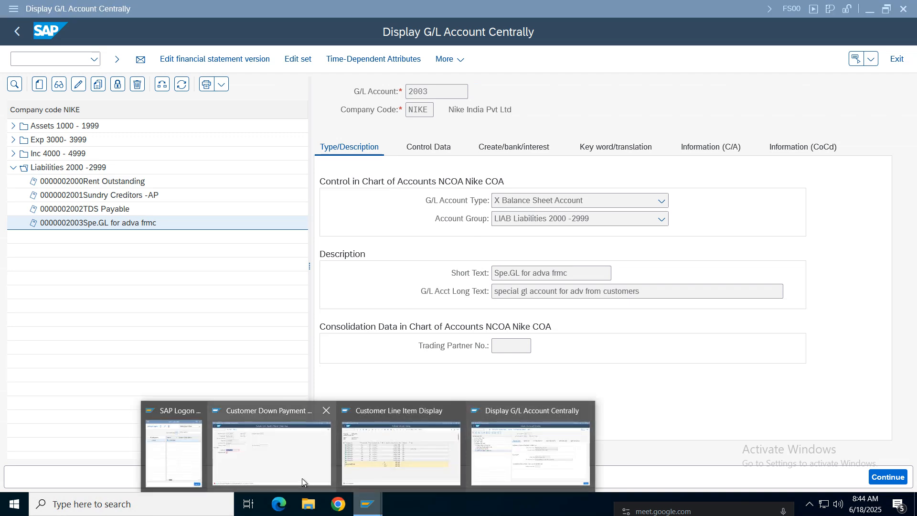
left_click(241, 484)
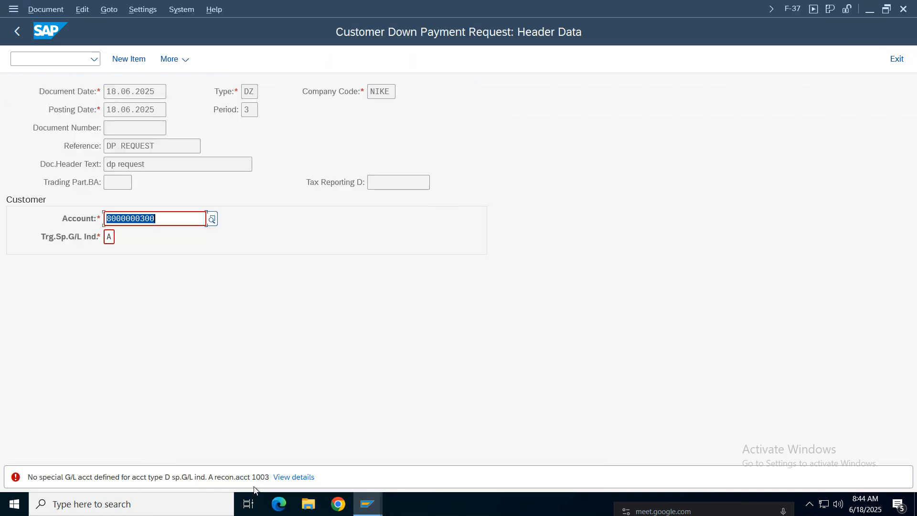
left_click(293, 477)
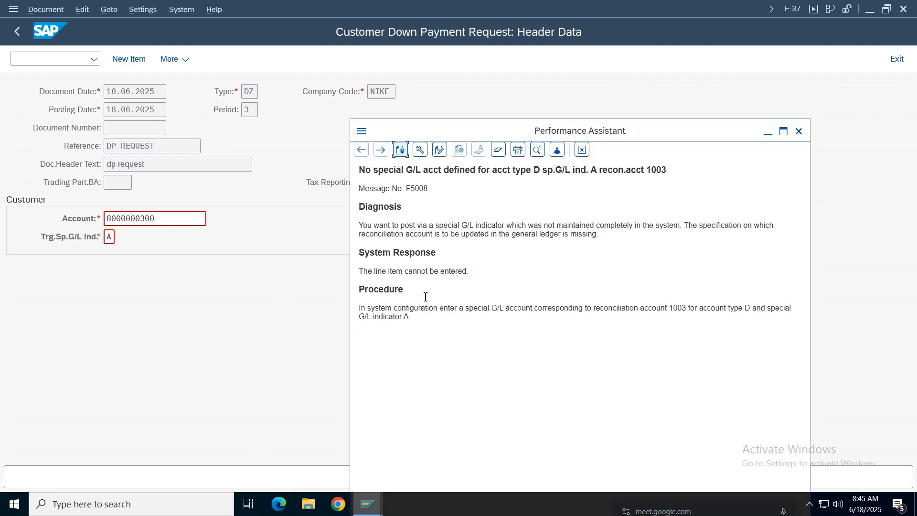
left_click(799, 131)
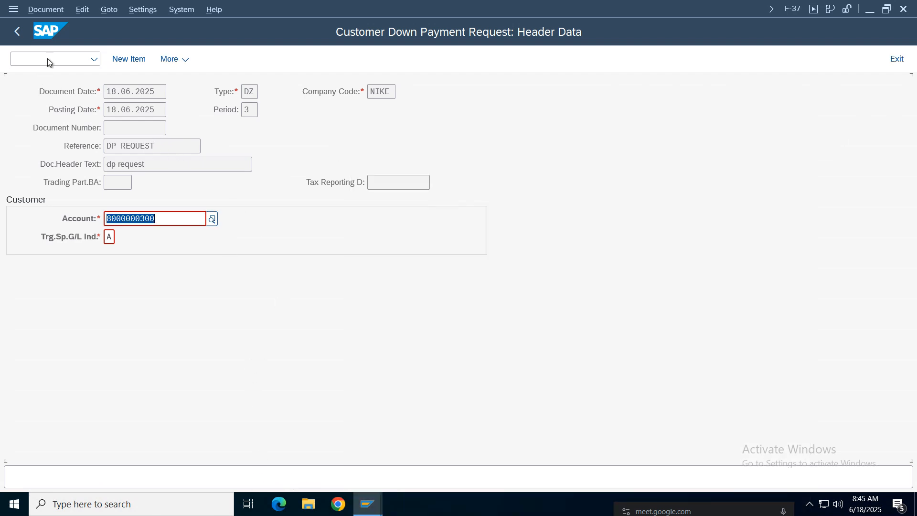
Start transaction OBXR in a new session and open the Down Payment indicator A accounts for chart of accounts NCOA
left_click(48, 58)
type("/oobxr")
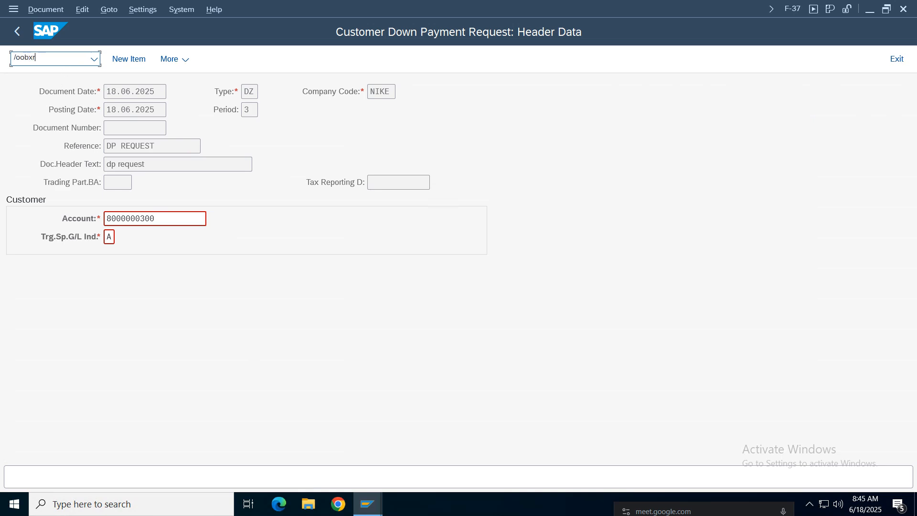
key("Return")
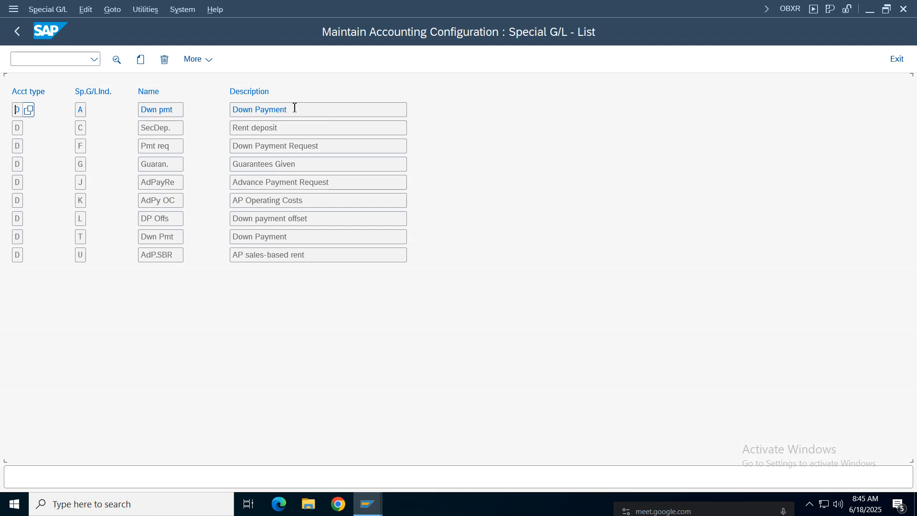
double_click(156, 139)
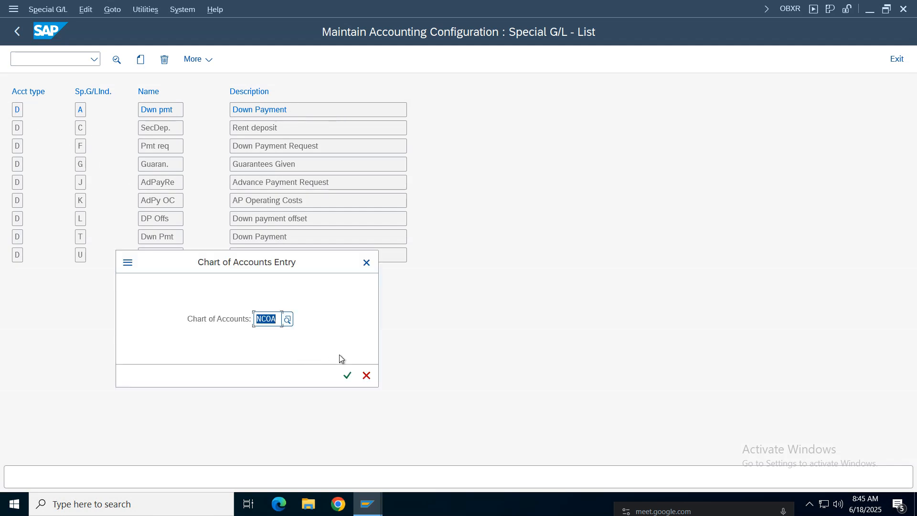
left_click(347, 375)
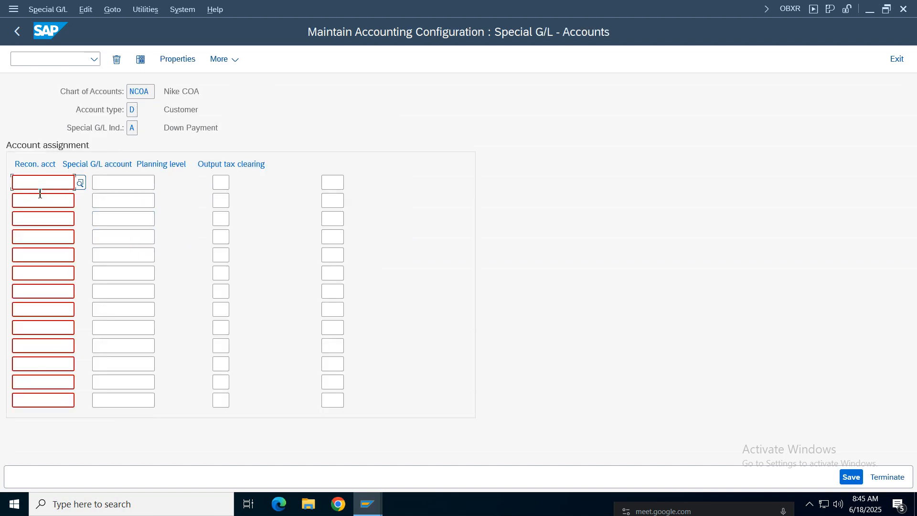
Look up the NCOA accounts and choose Sundry Debtors account 1003 as the first reconciliation account
left_click(40, 189)
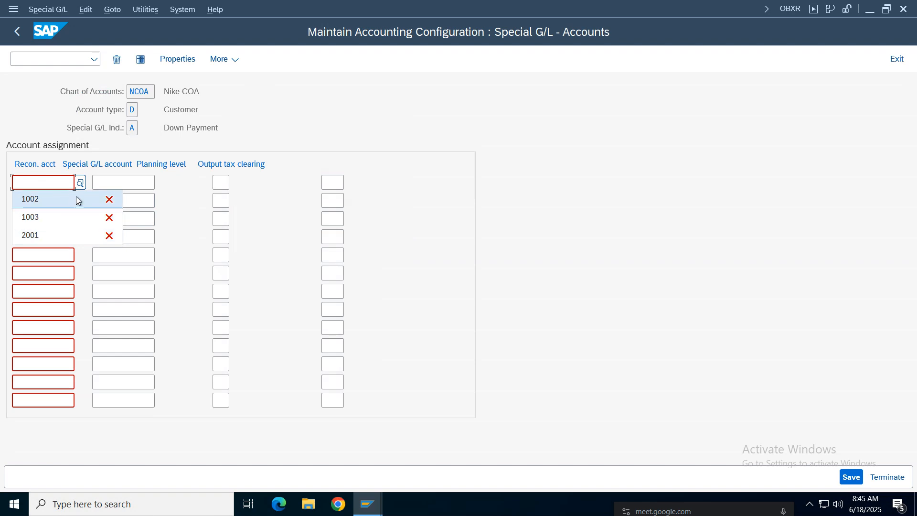
left_click(81, 183)
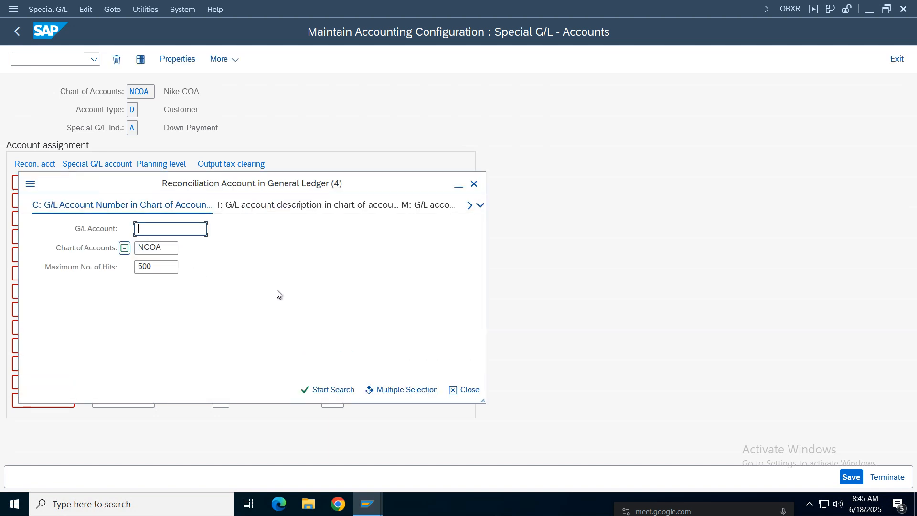
key("Return")
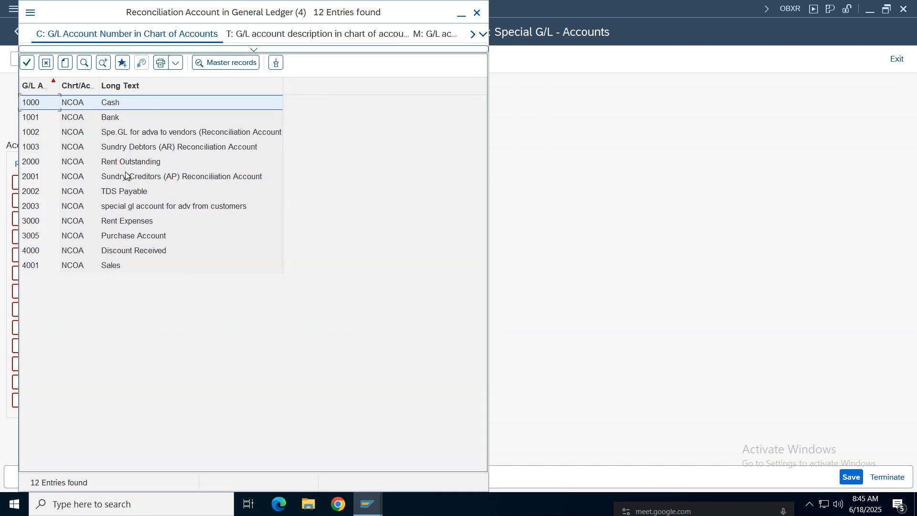
double_click(184, 148)
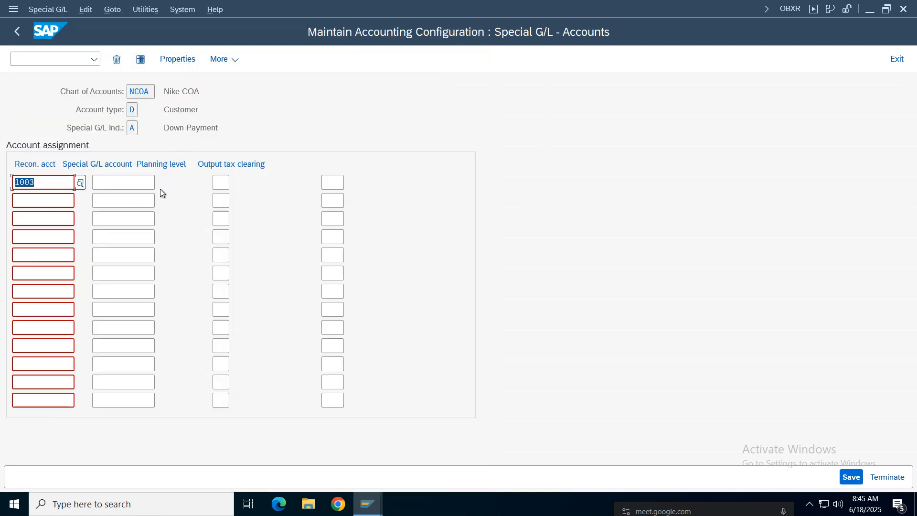
Look up the NCOA accounts and assign 2003, the account for advances from customers, as special G/L account for reconciliation account 1003
left_click(95, 181)
key("F4")
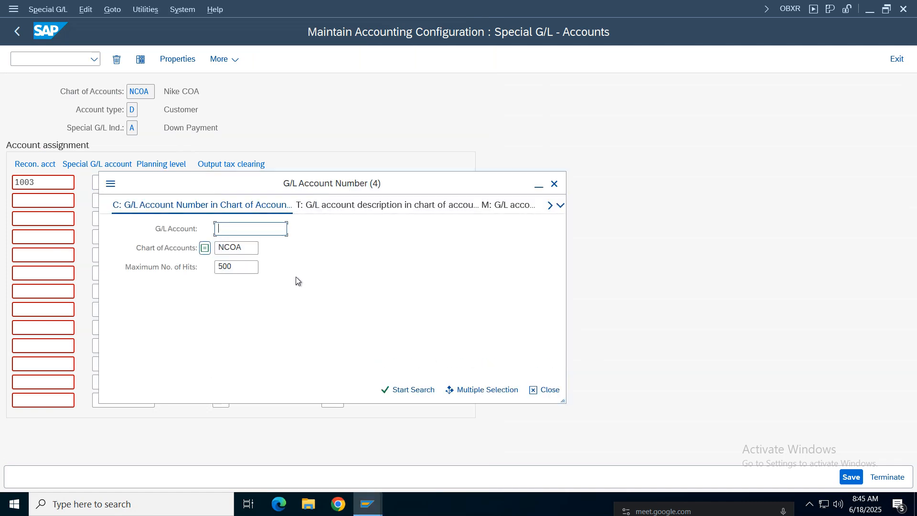
key("Return")
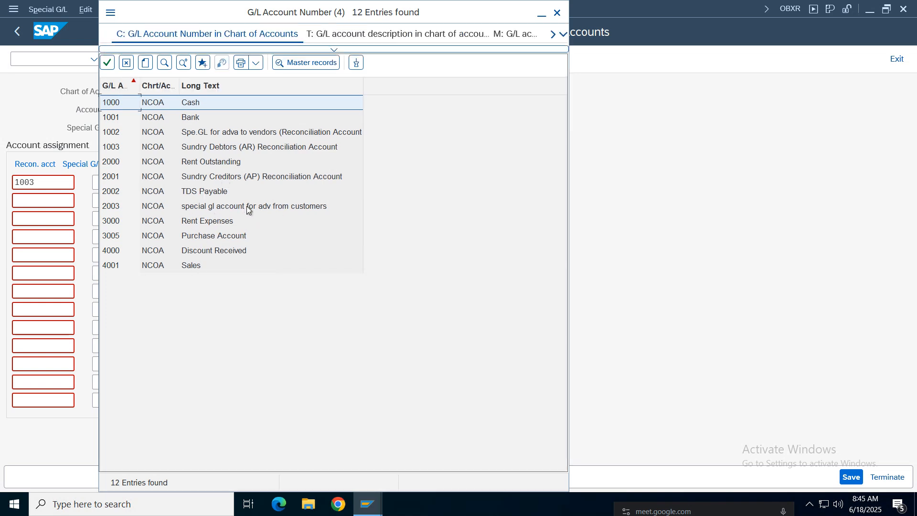
left_click(301, 209)
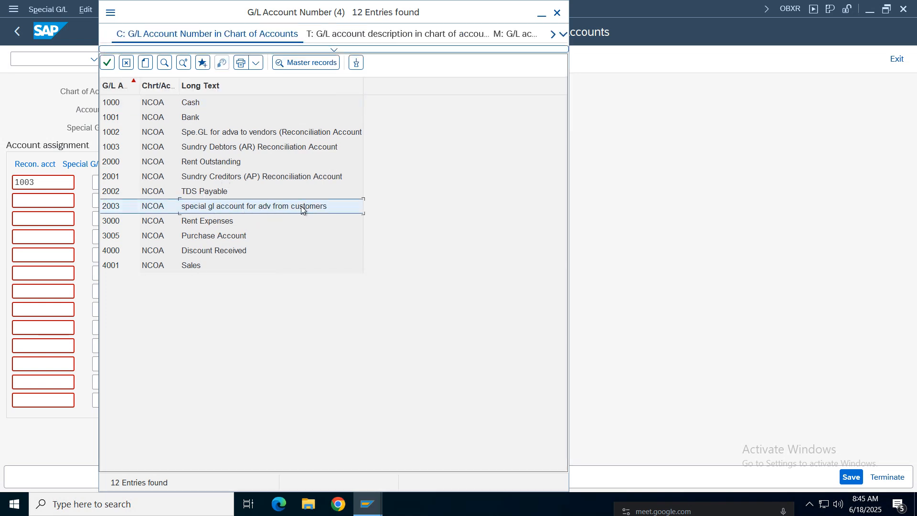
double_click(213, 211)
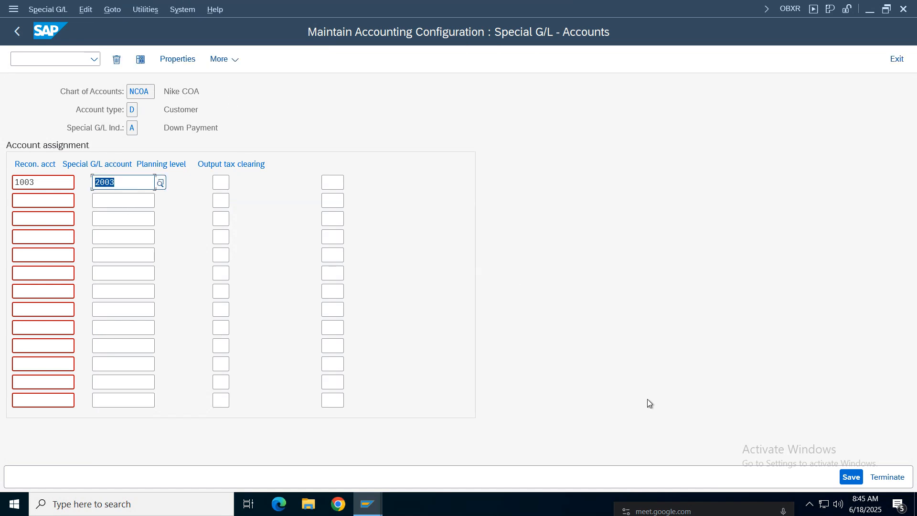
Save the account assignment under the Nike Group customizing request, searching the own requests for "nik"
left_click(850, 476)
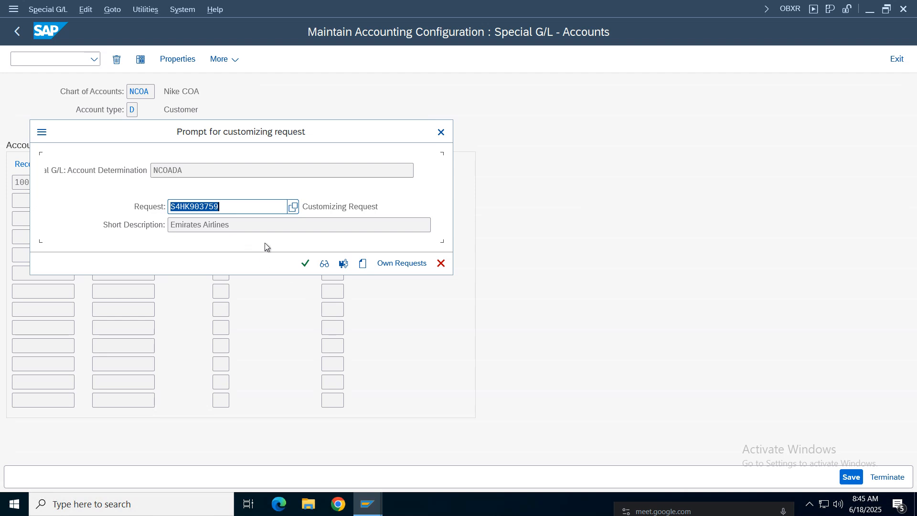
left_click(401, 263)
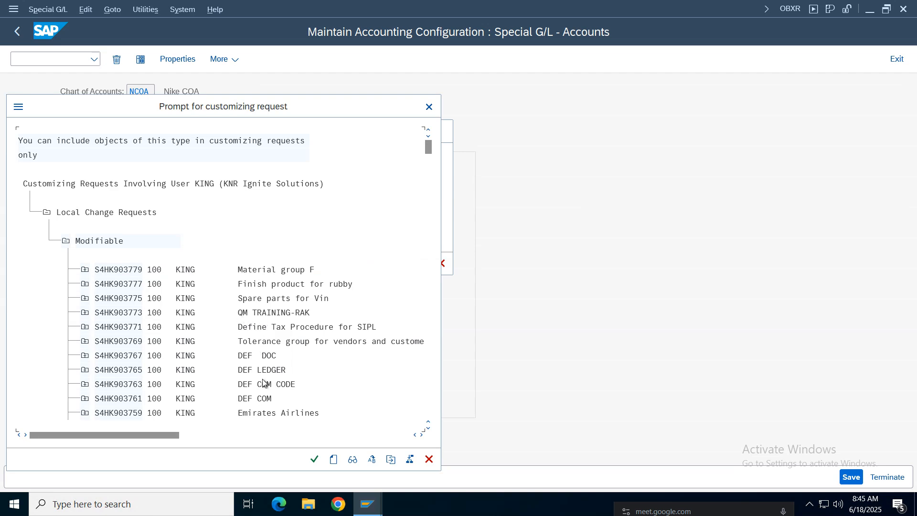
key("ctrl+f")
type("nik")
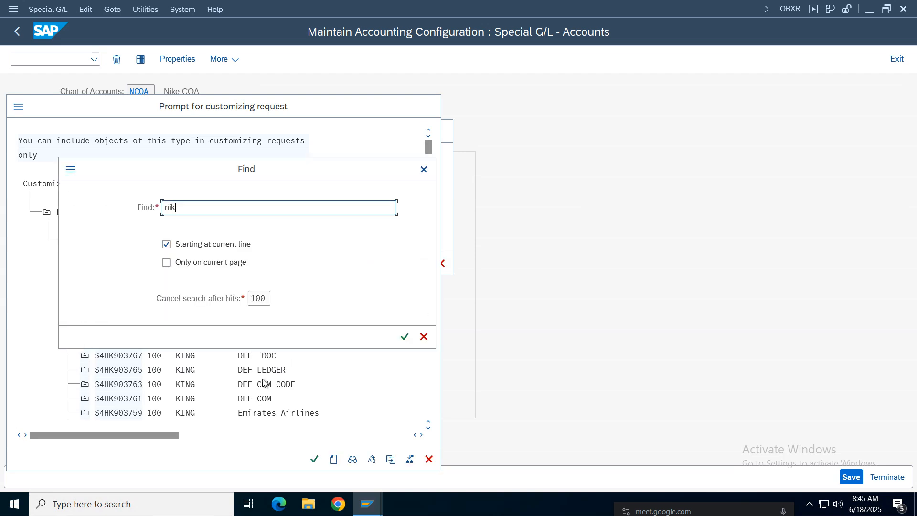
key("Return")
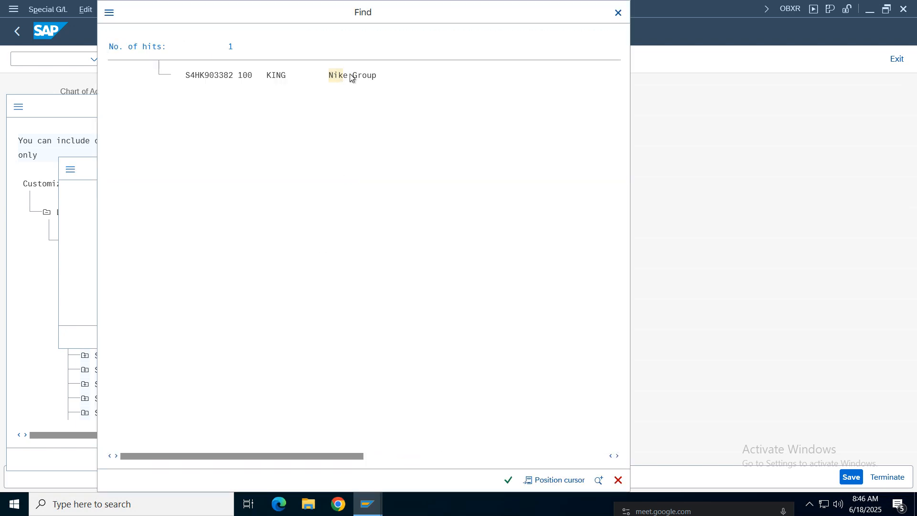
left_click(352, 76)
left_click(311, 458)
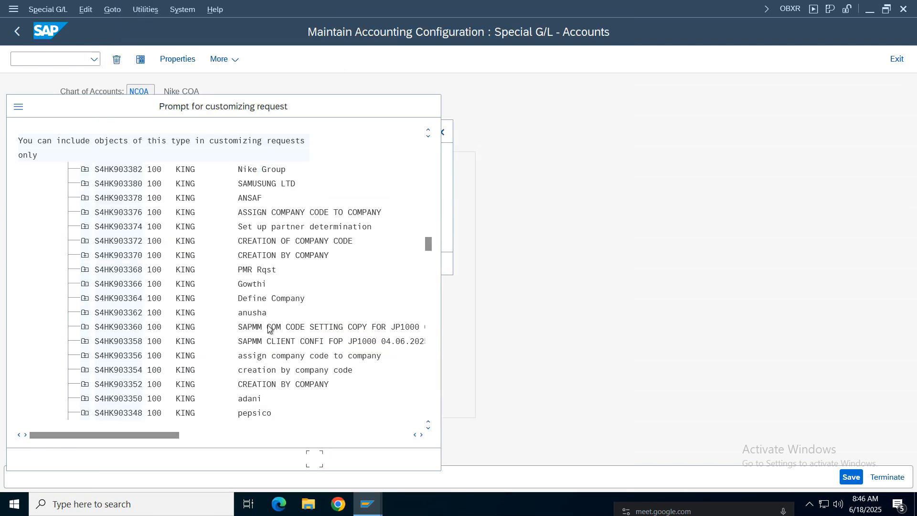
key("Return")
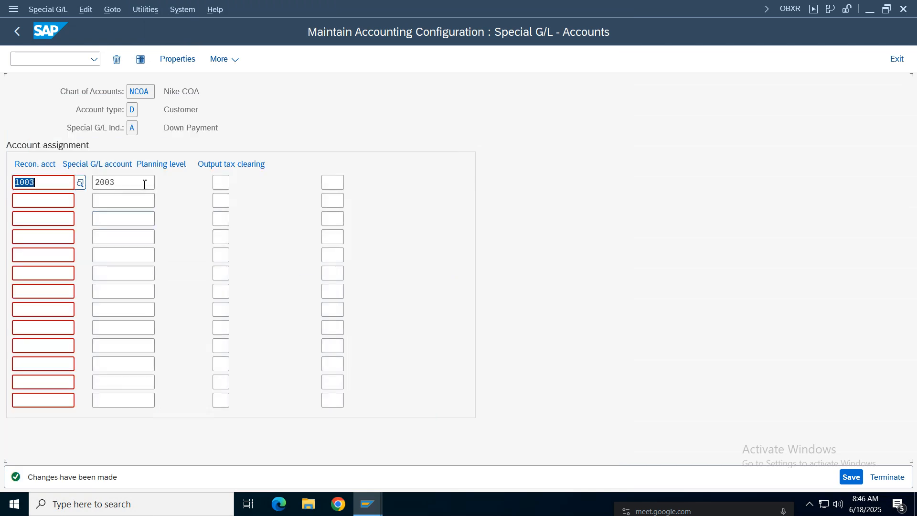
double_click(121, 184)
double_click(41, 183)
Return to the customer down payment request session and continue from the header data to its customer item
mouse_move(368, 504)
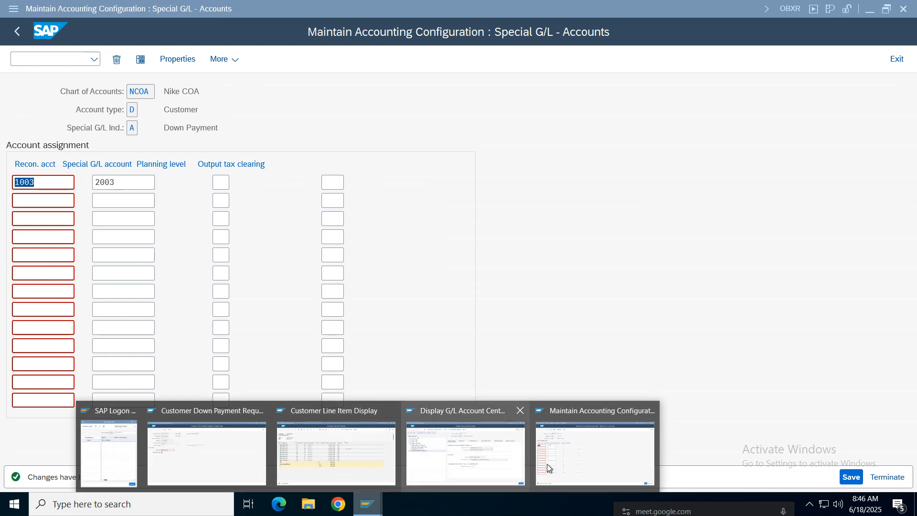
left_click(193, 458)
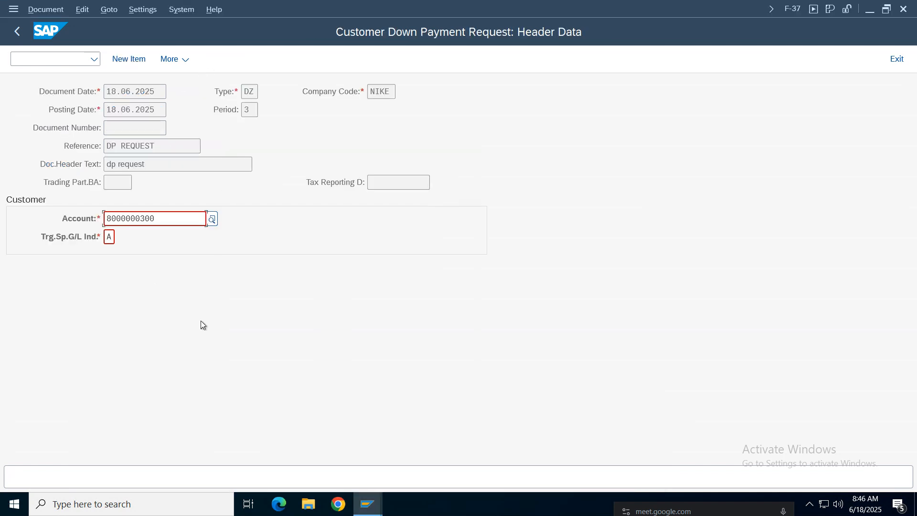
key("Return")
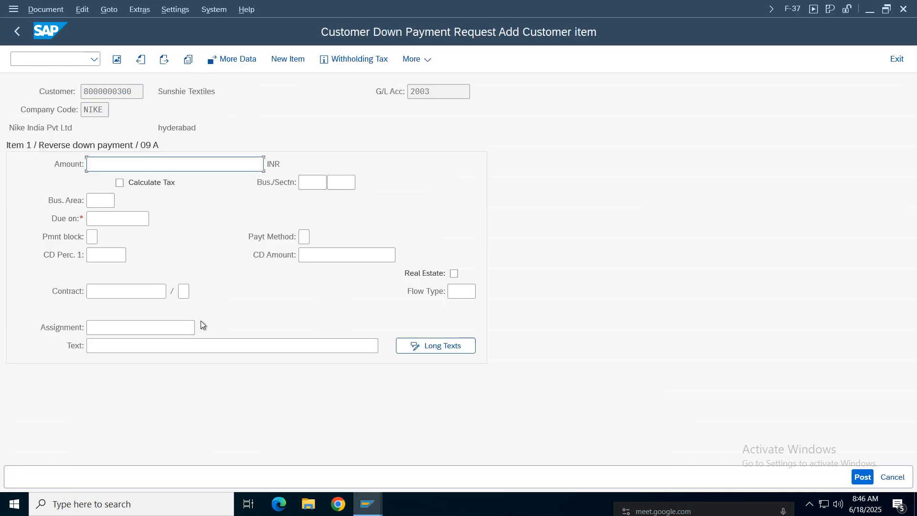
Post the down payment request with amount 15000 INR, due date 18.06.2025 and text "advance request"
left_click(112, 164)
type("15000")
left_click(109, 218)
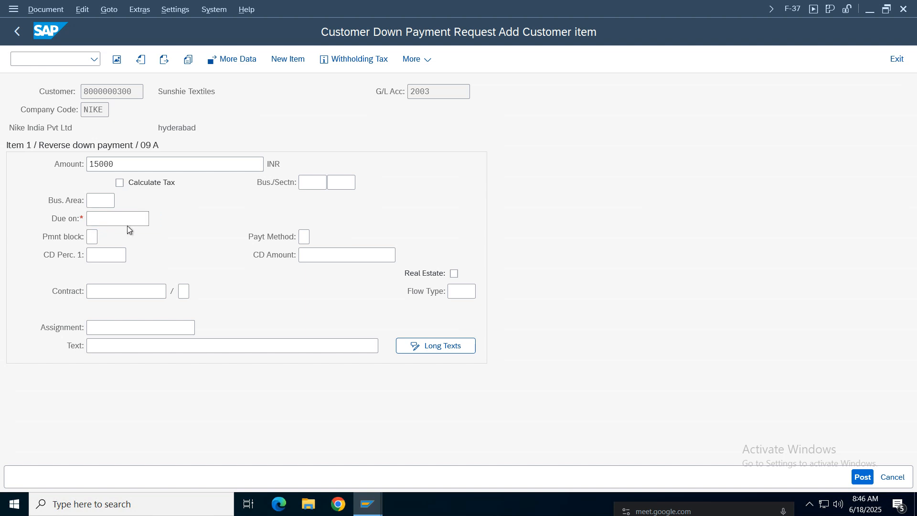
key("F4")
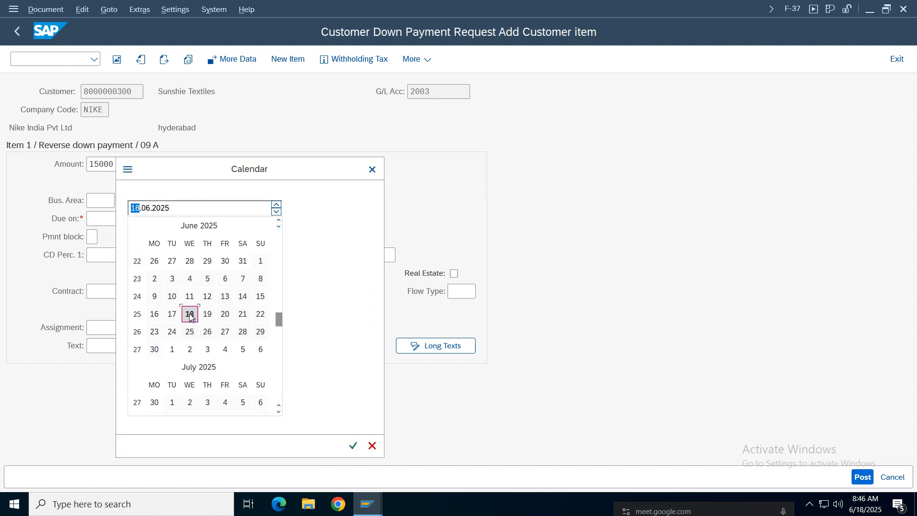
double_click(189, 314)
left_click(118, 349)
type("a")
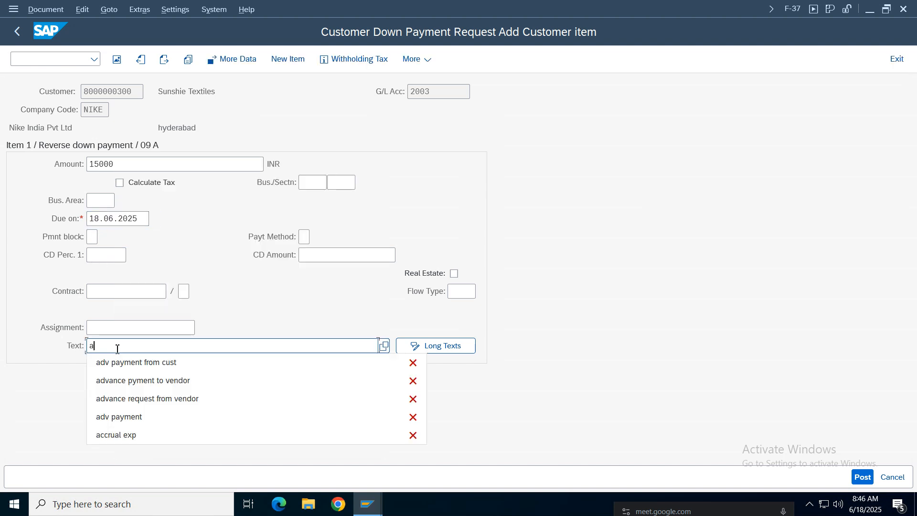
type("dvance requ")
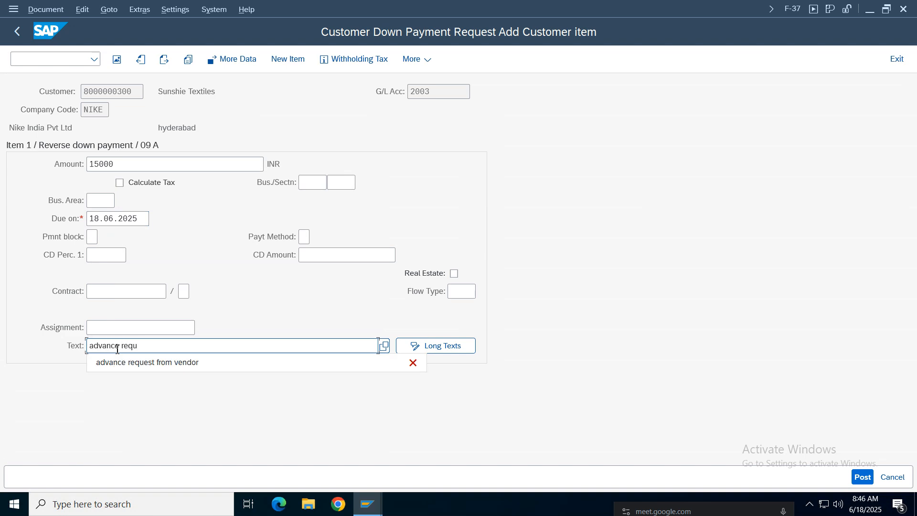
type("est")
left_click(130, 395)
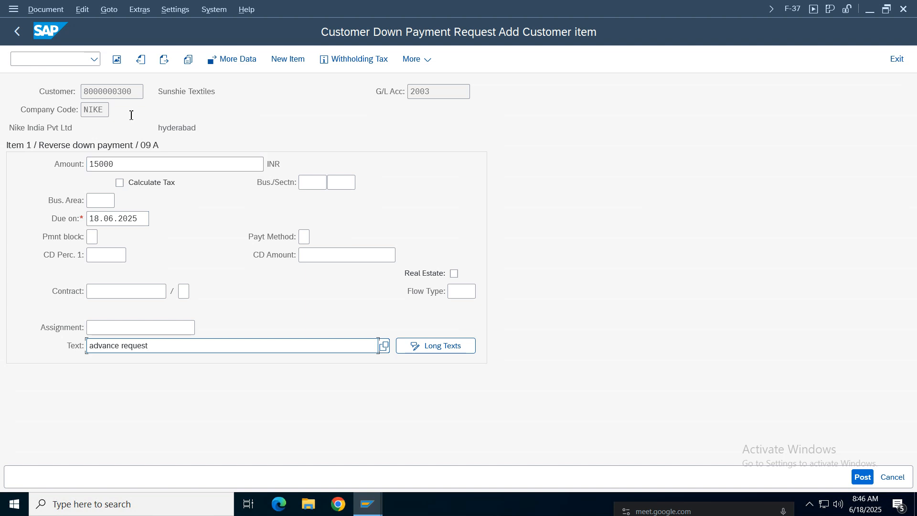
left_click(863, 478)
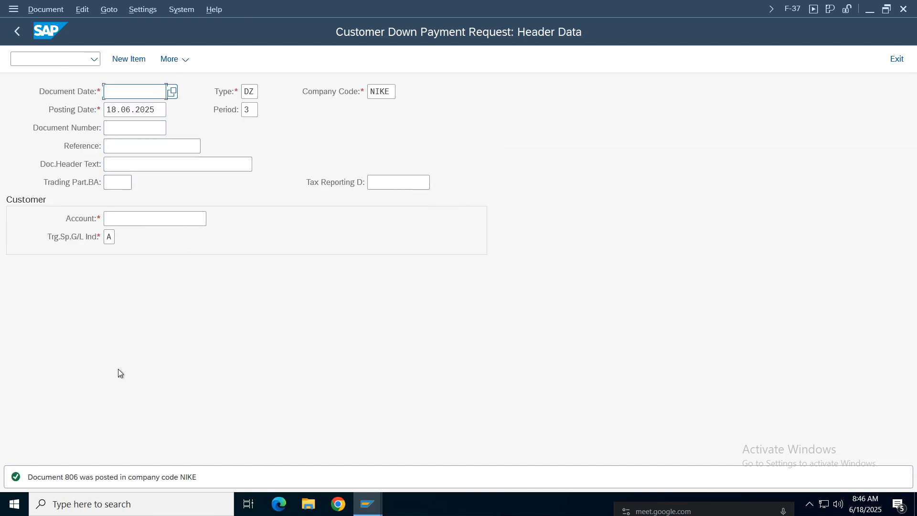
Display the posted down payment request document, check its customer line item and go back to the request header
left_click(40, 10)
left_click(55, 61)
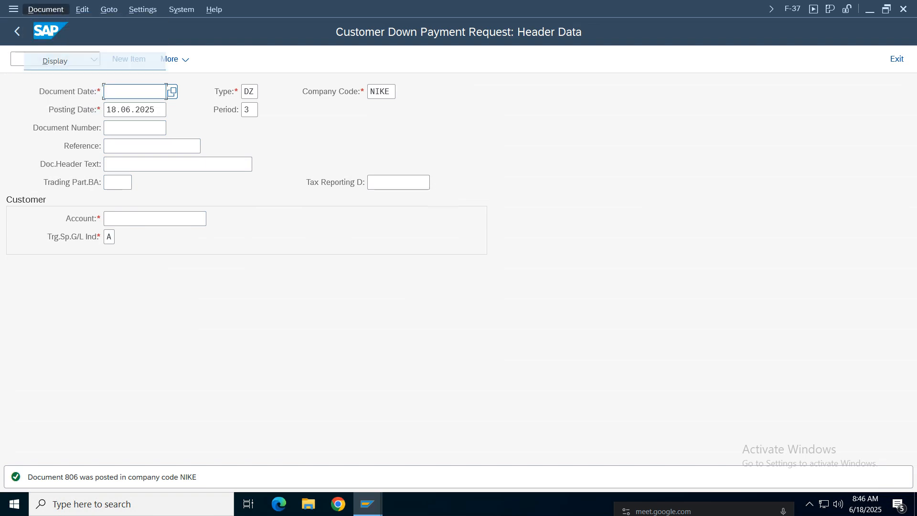
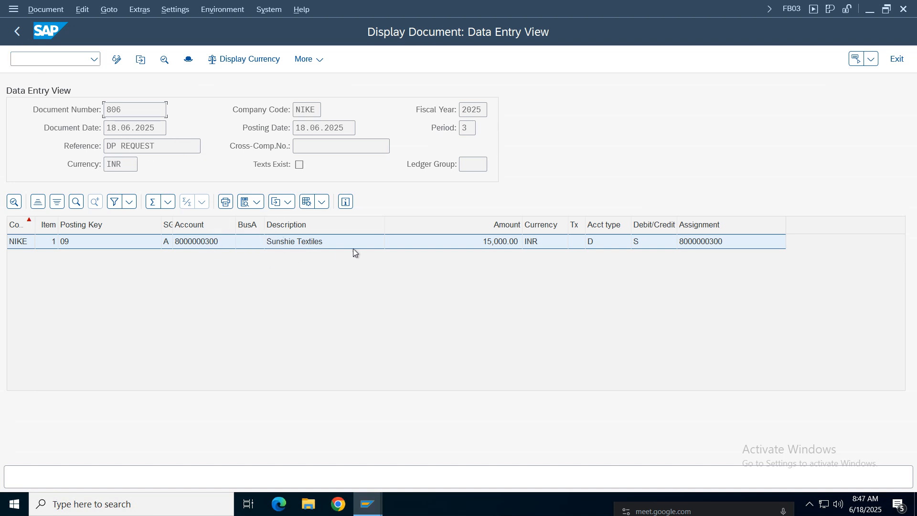
left_click(493, 245)
left_click(17, 32)
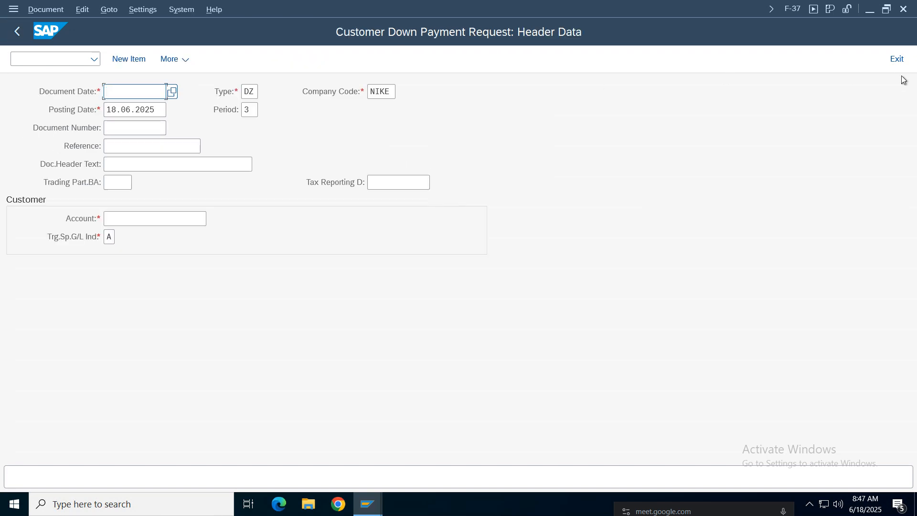
Leave the down payment request and start transaction F-29 for posting a customer down payment
left_click(897, 61)
left_click(262, 317)
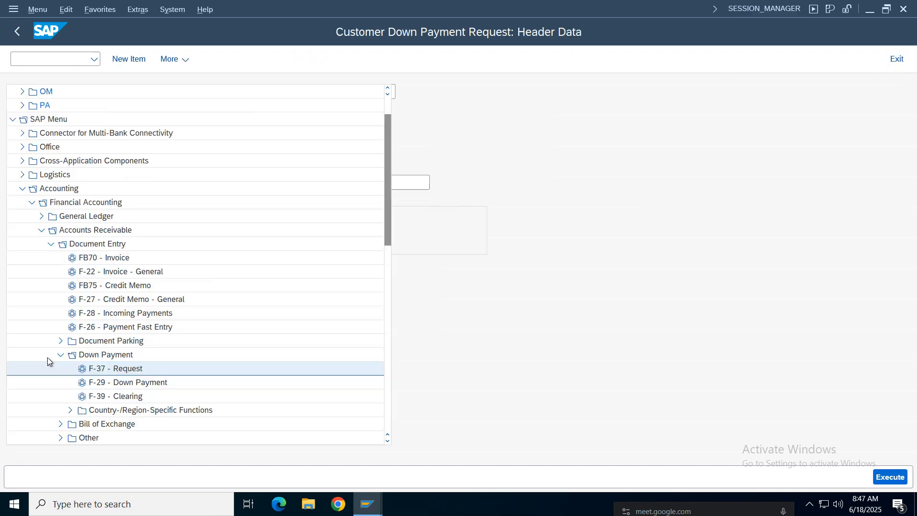
double_click(128, 382)
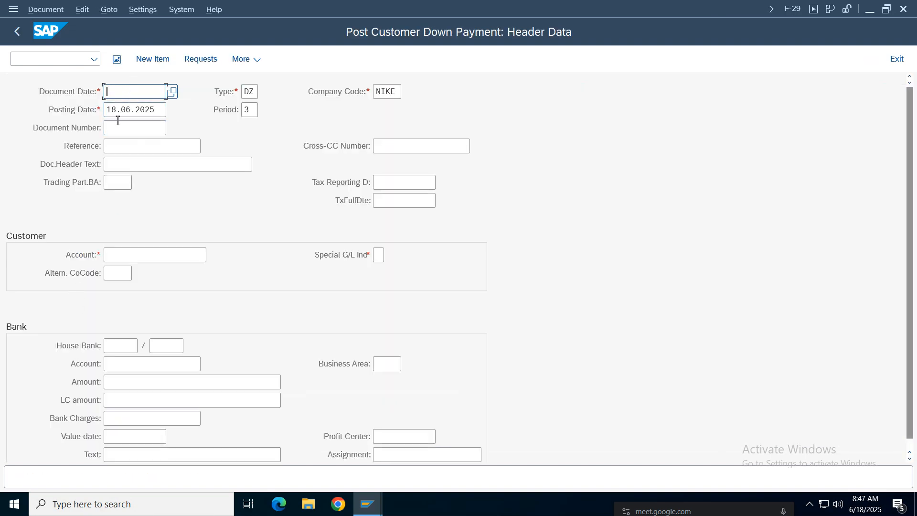
Set the down payment's document date to 18.06.2025 and enter "ad pay" as both reference and document header text
left_click(124, 91)
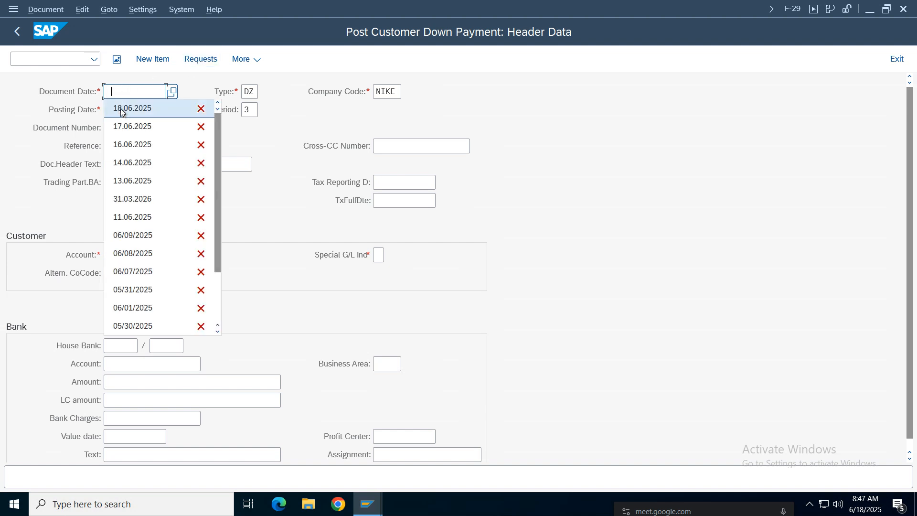
left_click(124, 112)
left_click(120, 146)
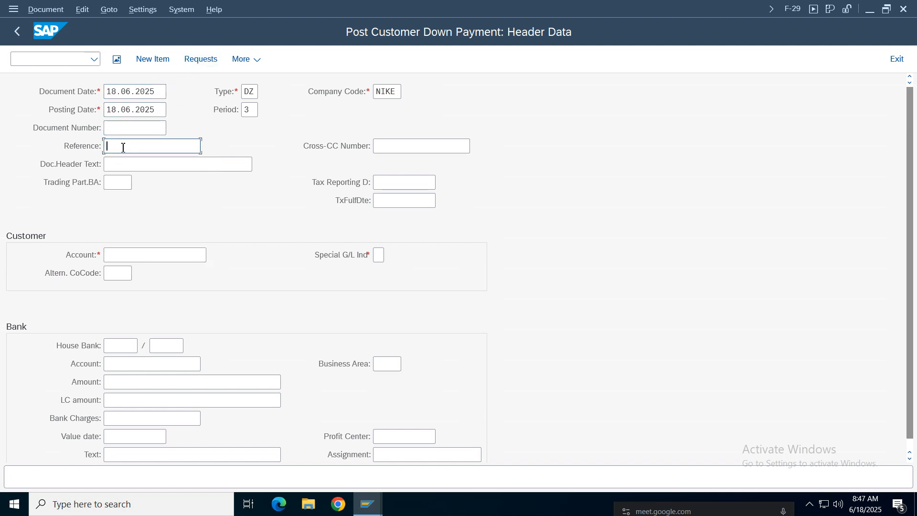
type("ad pay")
left_click(130, 165)
type("ad")
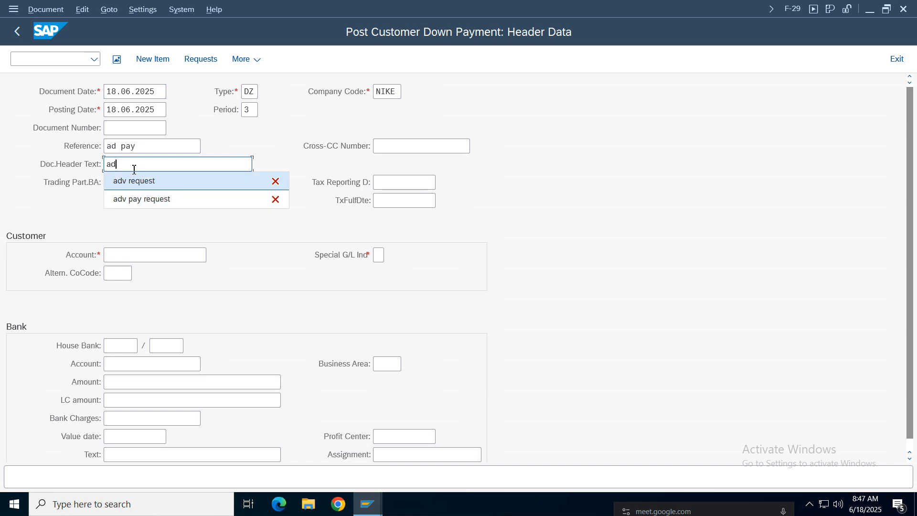
type(" pay")
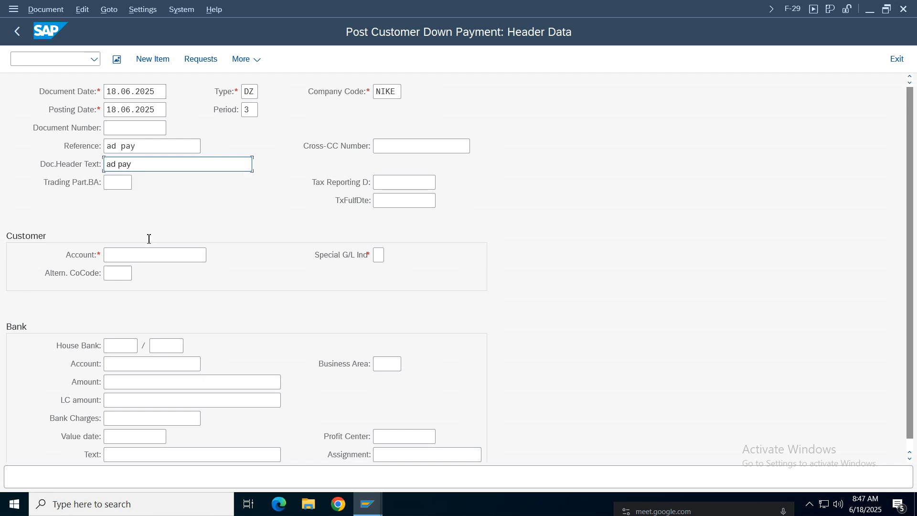
Enter the customer's account number and set the special G/L indicator to A
left_click(129, 255)
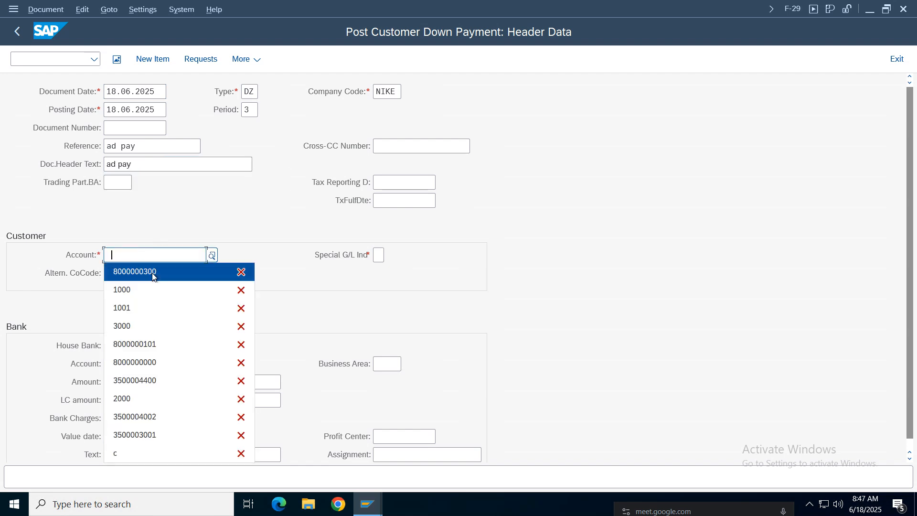
left_click(124, 271)
left_click(380, 257)
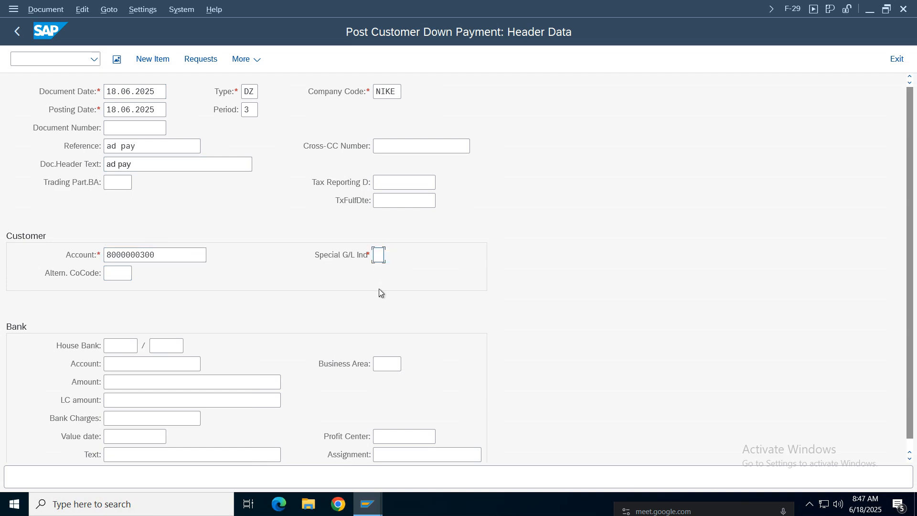
type("a")
left_click(398, 325)
Set the bank account to 1001 and the down payment amount to 15000
left_click(126, 364)
type("1")
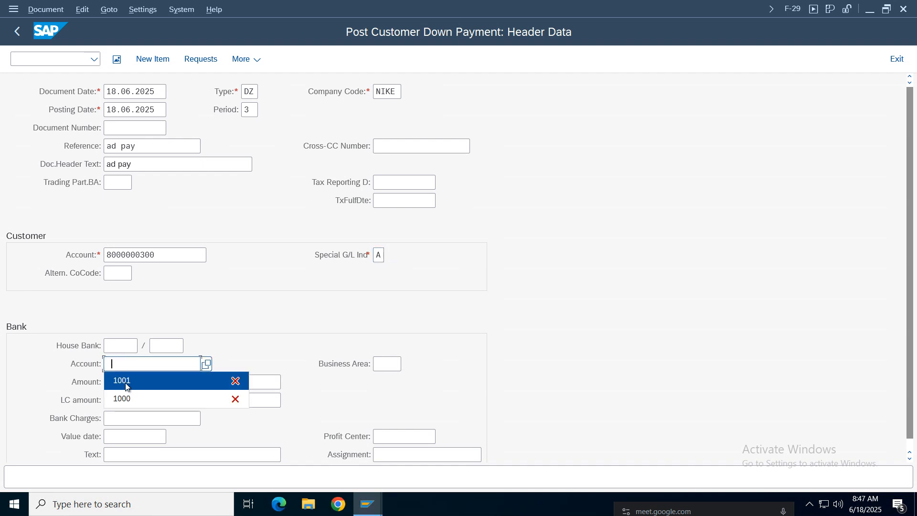
left_click(142, 381)
type("15000")
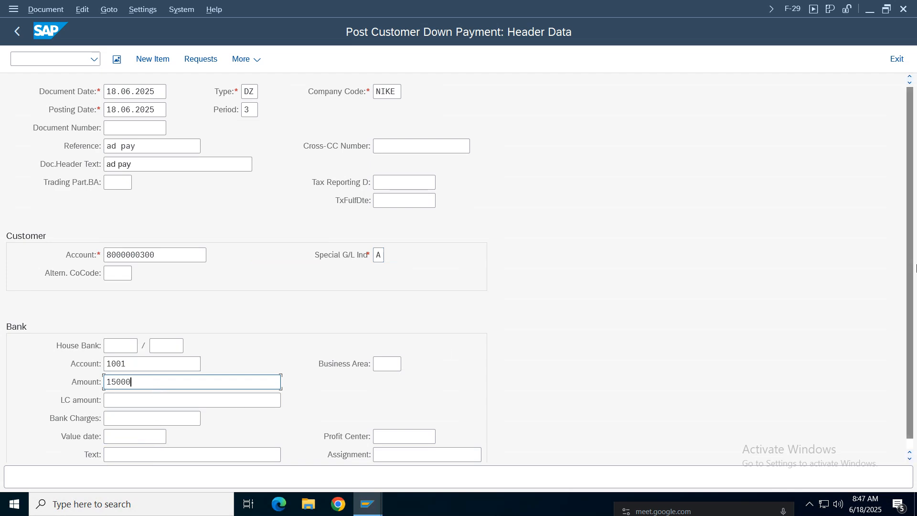
Enter "advance ;payment from customer" as the text of the bank item
scroll(149, 477, "down", 1)
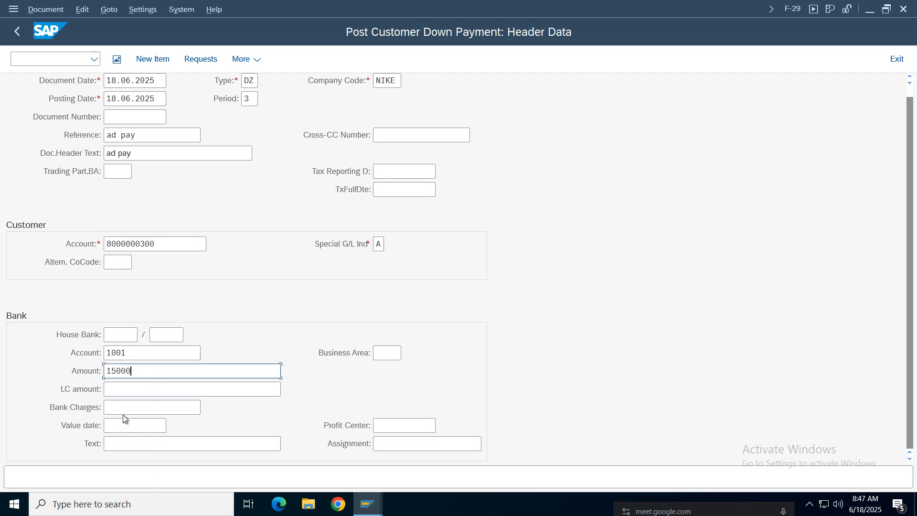
left_click(118, 444)
type("a")
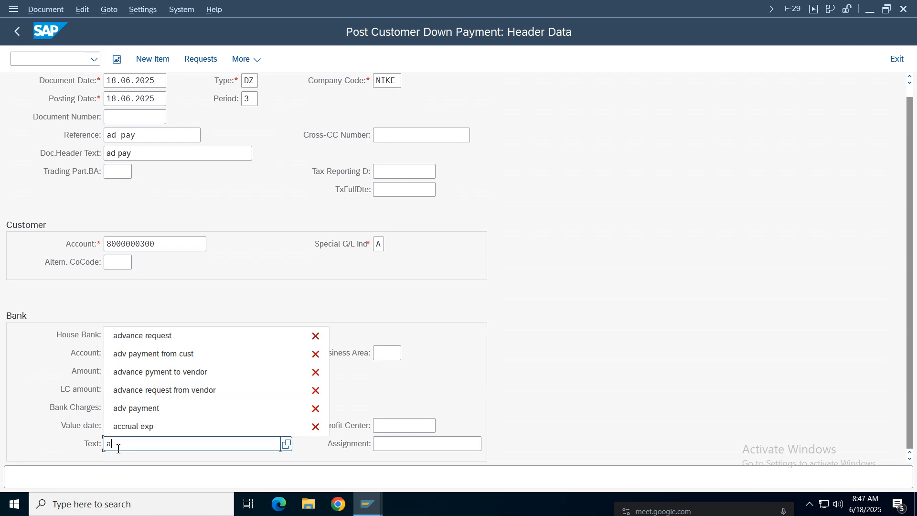
type("dvance ;paym")
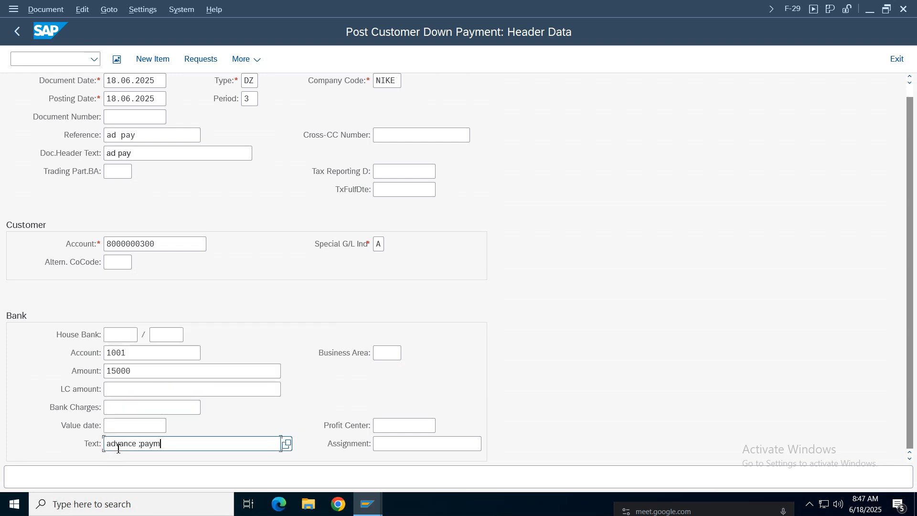
type("ent fom custm")
key("BackSpace")
type("omer")
left_click(179, 447)
type("r")
Select the customer's open down payment request for 15,000.00 INR and create the down payment from it
scroll(101, 145, "up", 1)
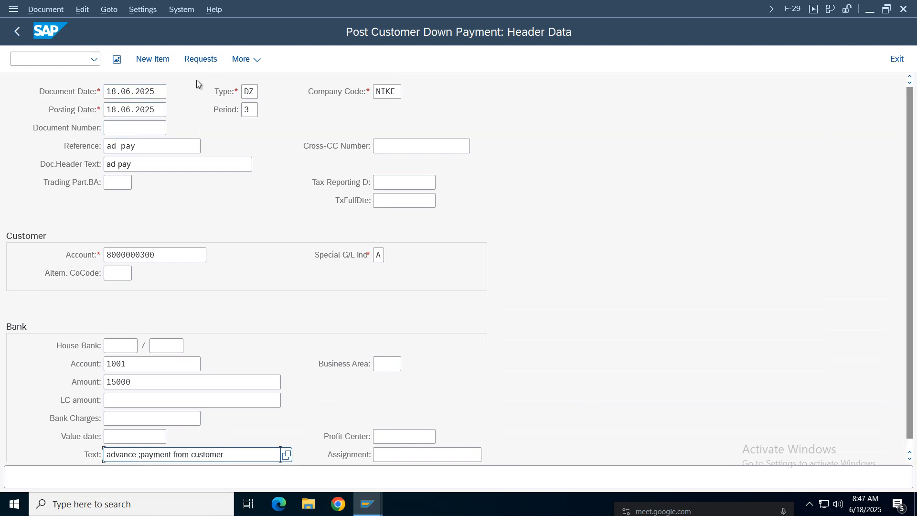
left_click(201, 59)
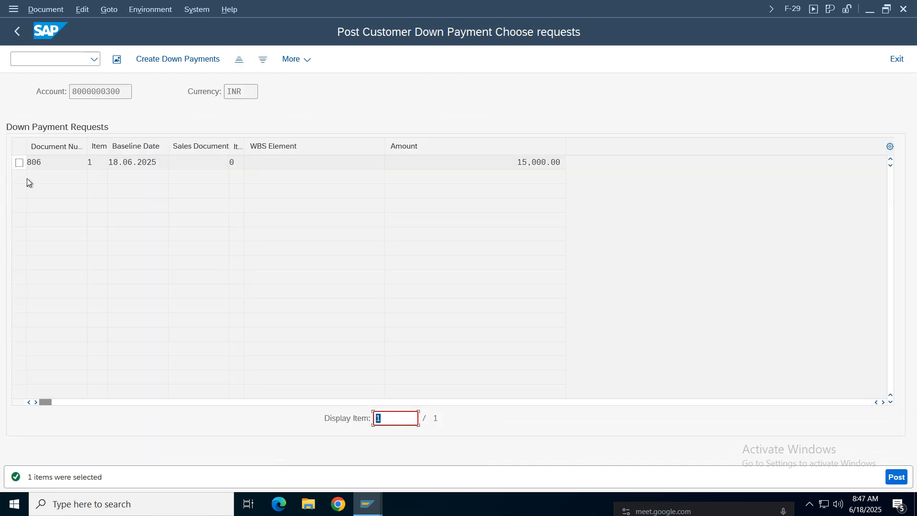
left_click(19, 163)
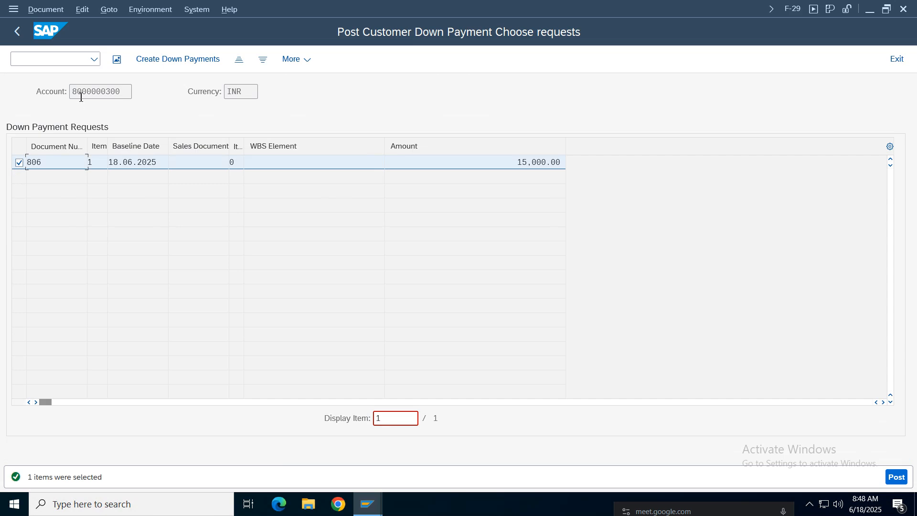
left_click(163, 60)
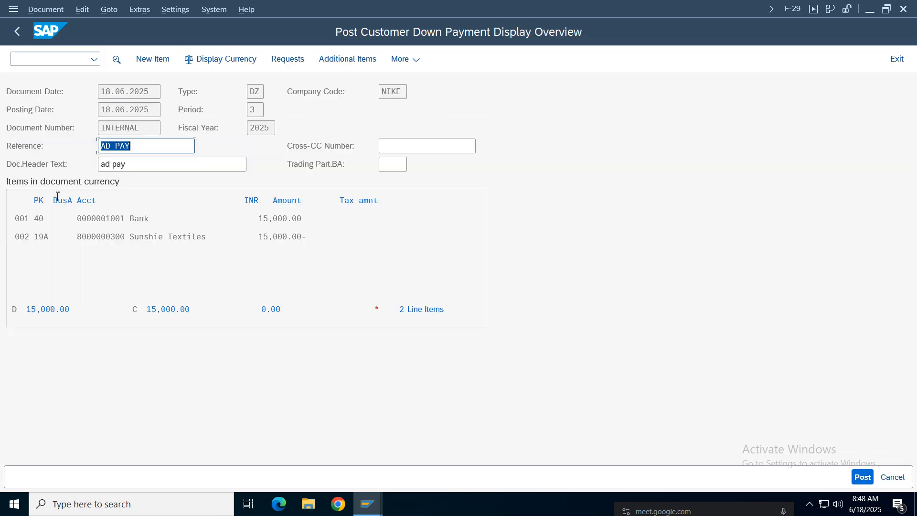
Review the bank and customer line items in the down payment overview, including their posting keys
left_click_drag(152, 220, 15, 220)
left_click_drag(258, 238, 42, 239)
left_click(98, 273)
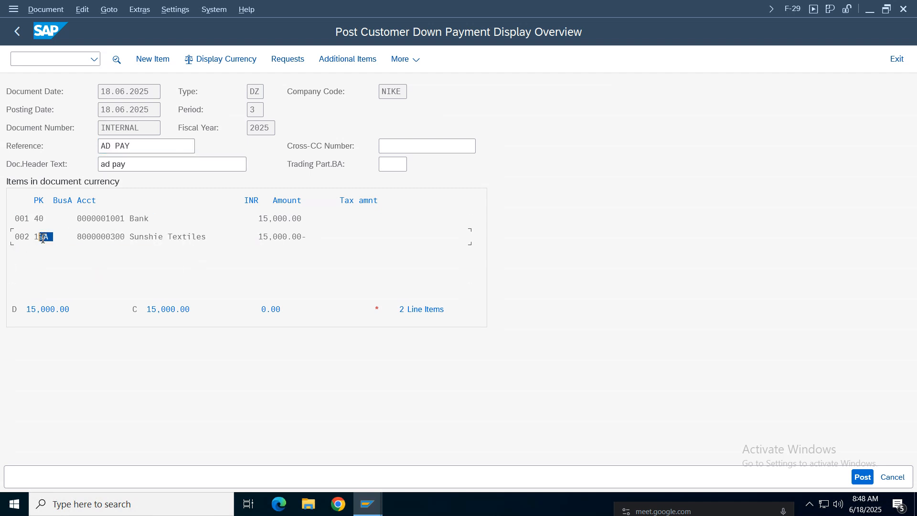
left_click_drag(215, 236, 15, 236)
In the FBL5N session, list only the customer's noted items, check the request's status and amount, and return to the selection
left_click(367, 503)
left_click(340, 453)
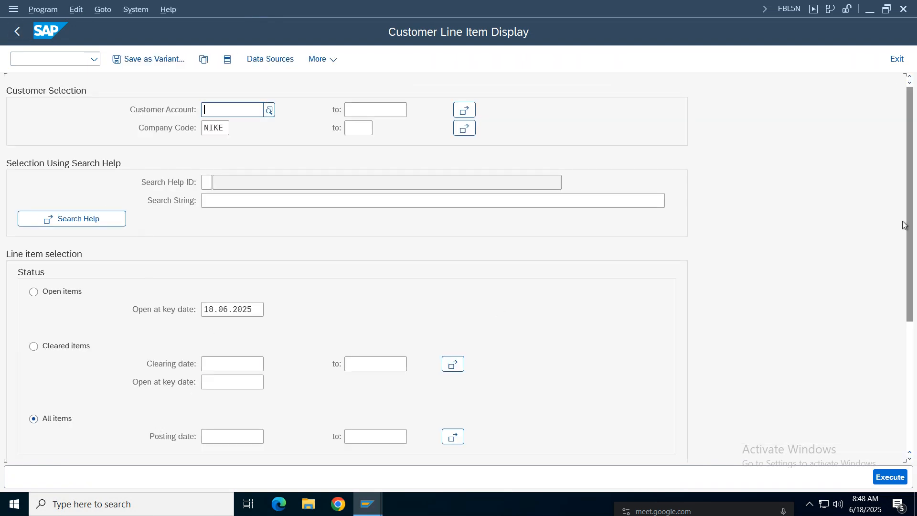
scroll(912, 236, "down", 5)
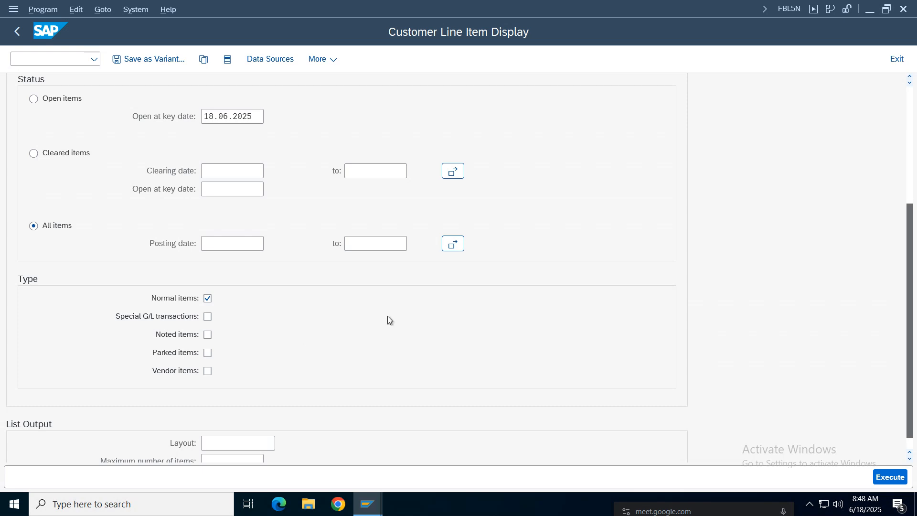
left_click(208, 298)
left_click(208, 334)
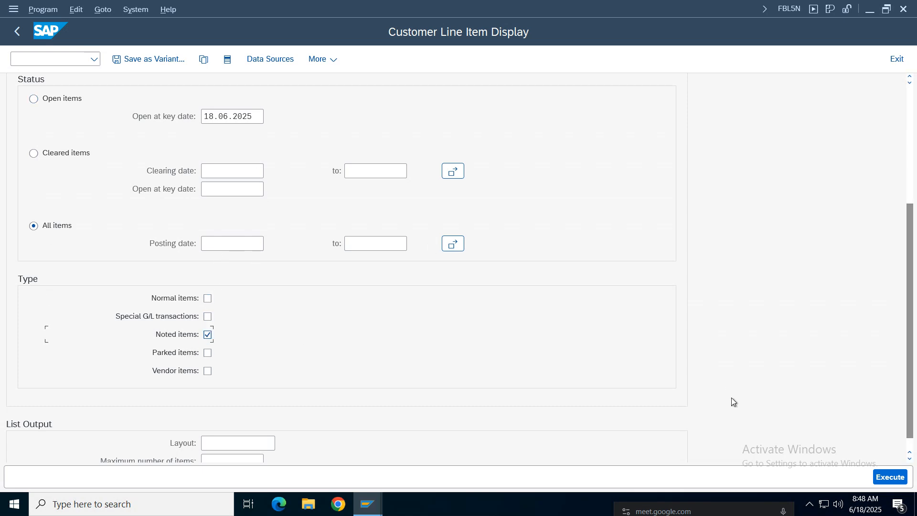
left_click(891, 477)
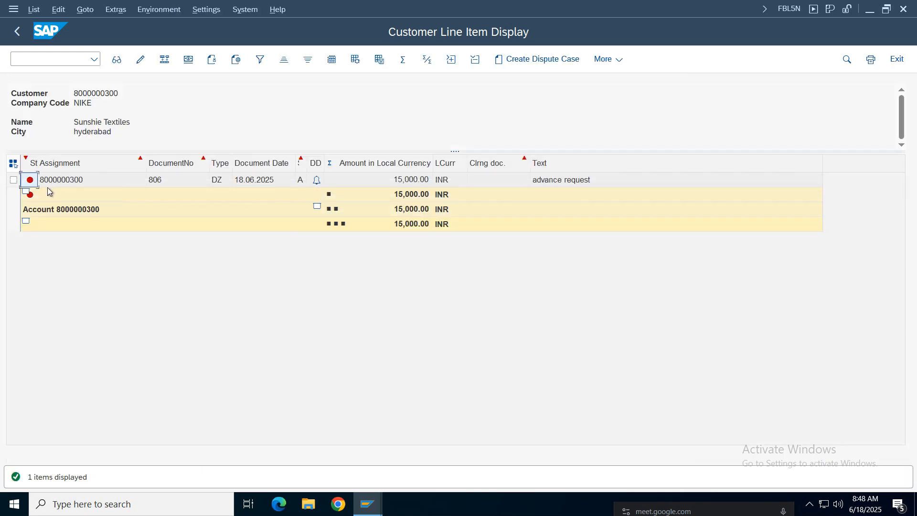
left_click(412, 182)
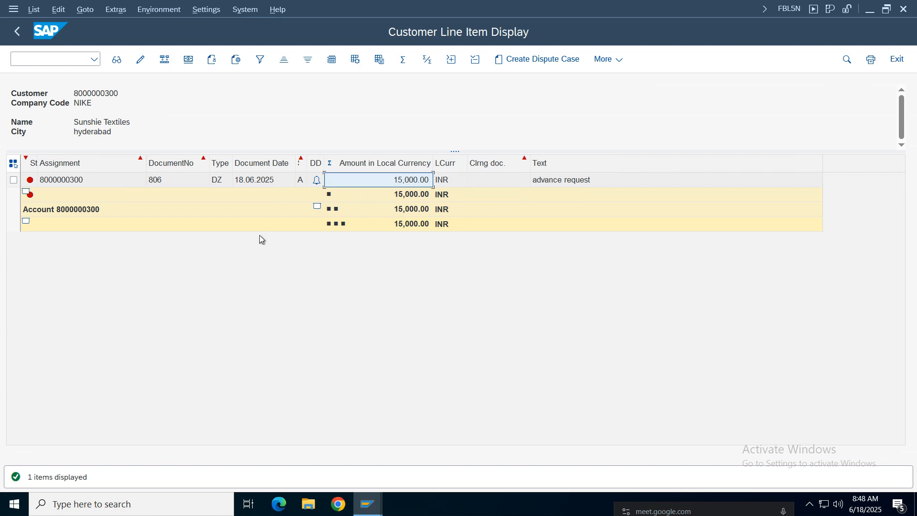
left_click(22, 32)
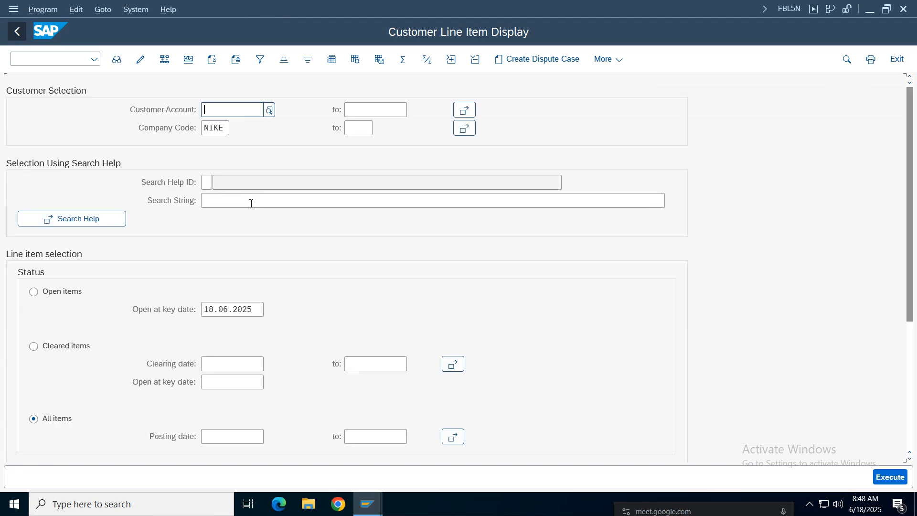
Return to the F-29 session, post the customer down payment and display the posted document
left_click(368, 504)
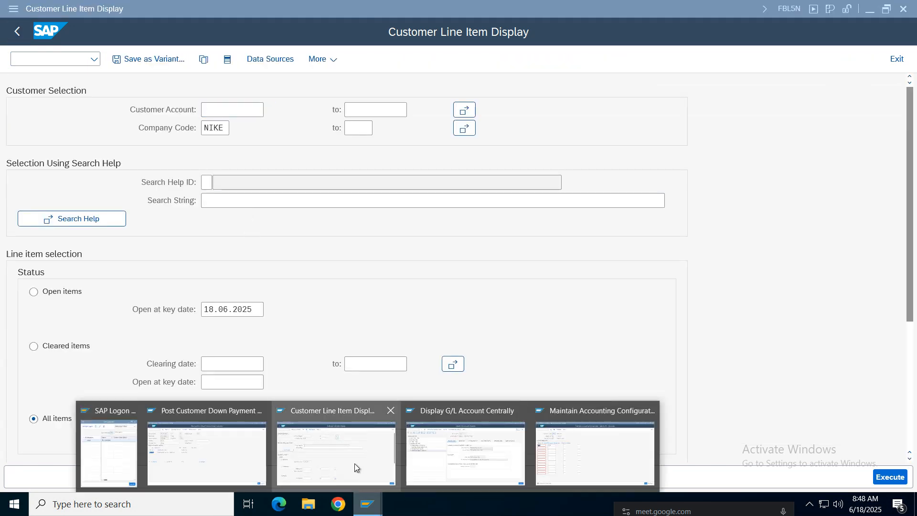
left_click(247, 447)
left_click(154, 239)
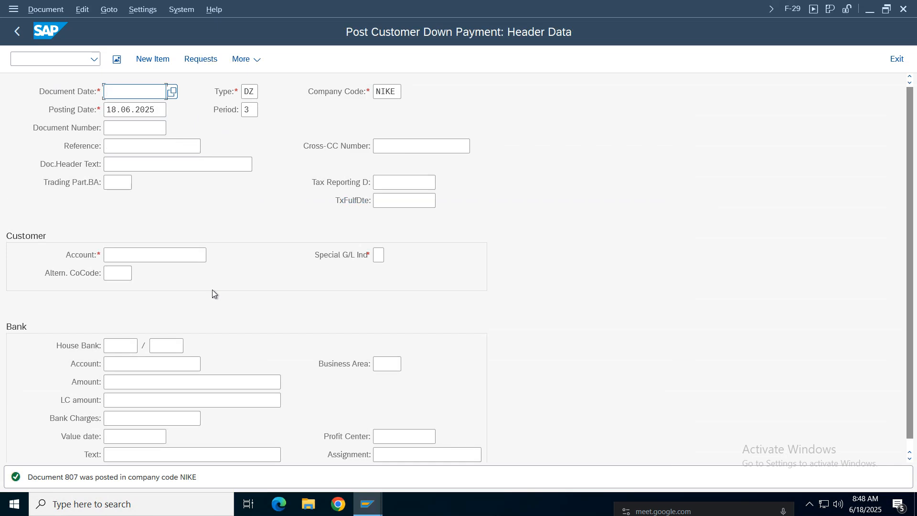
left_click(43, 9)
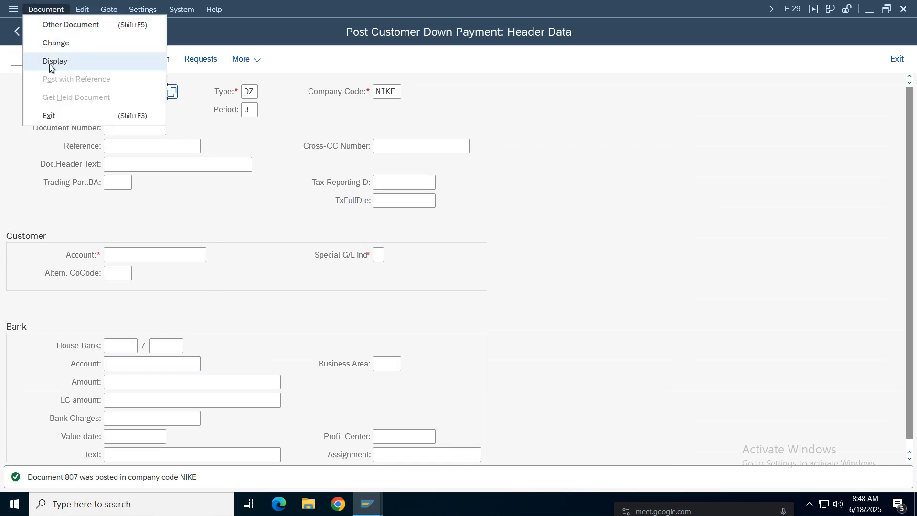
left_click(51, 64)
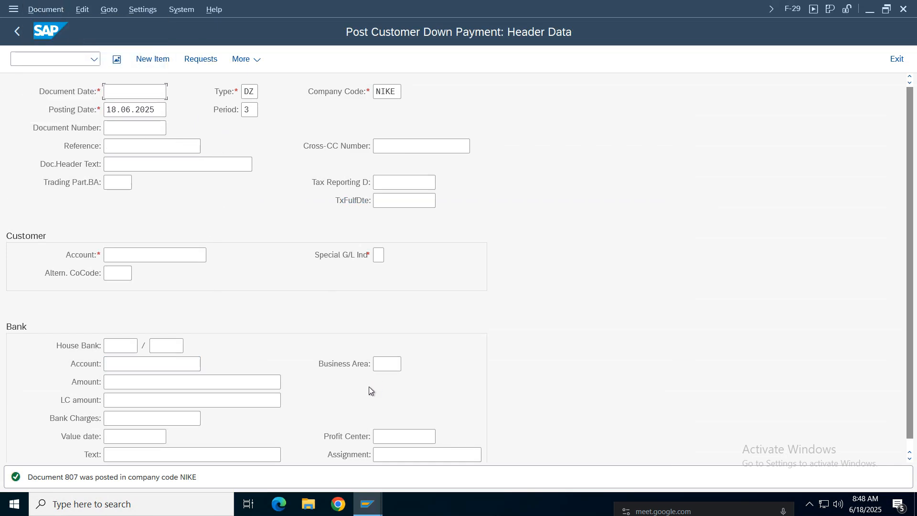
Rerun the FBL5N list of noted items, check the request's clearing status and return to the selection
mouse_move(367, 504)
left_click(366, 467)
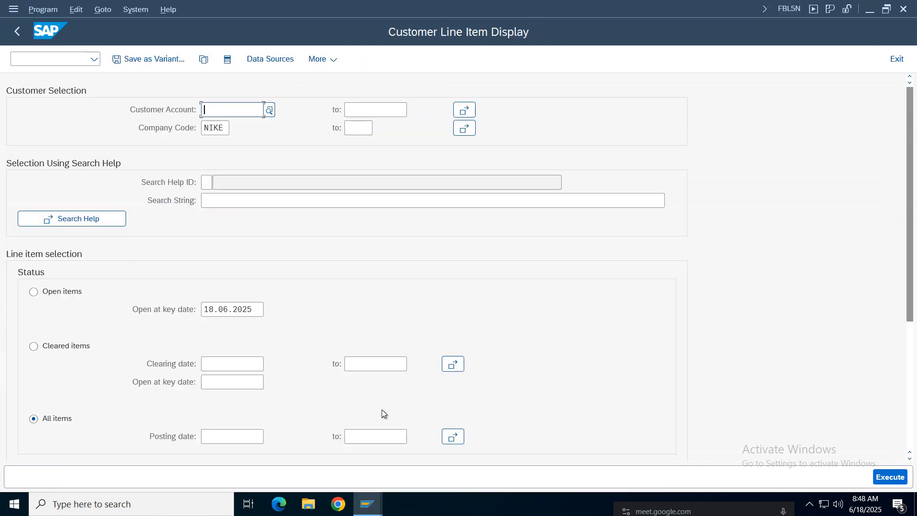
left_click(885, 478)
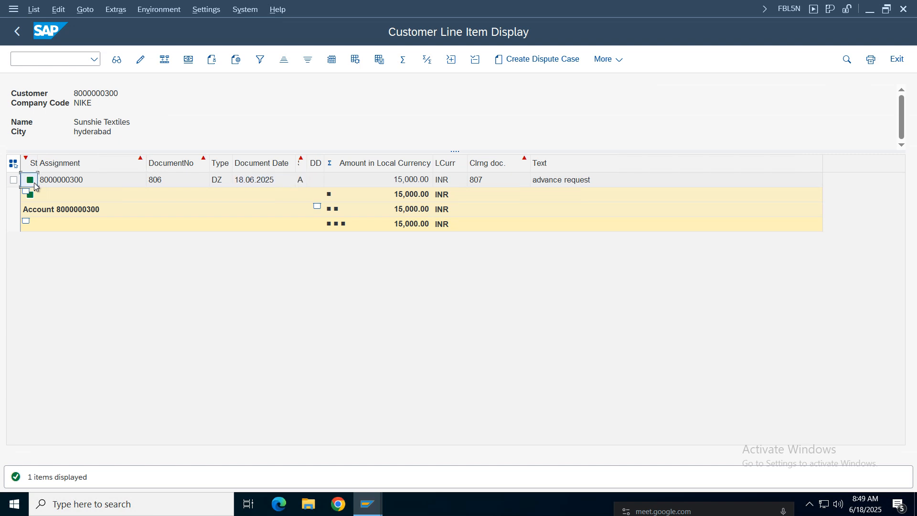
left_click(77, 182)
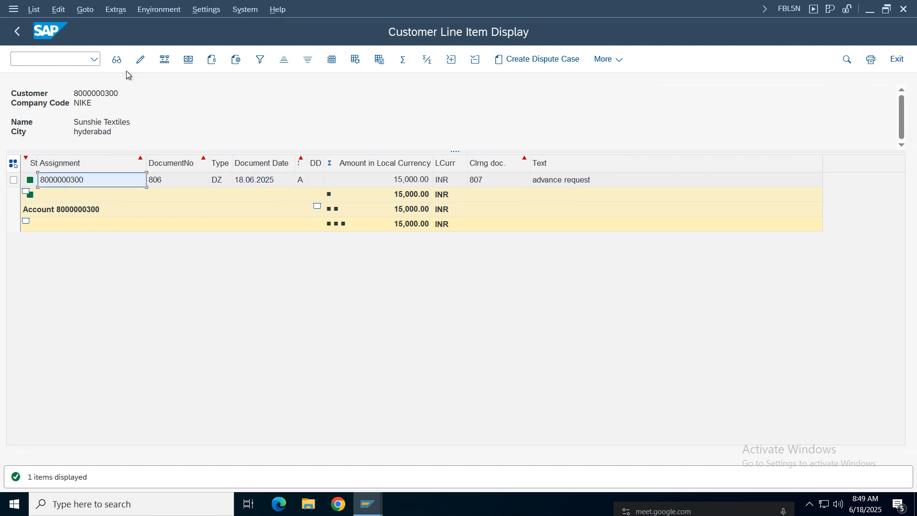
left_click(18, 32)
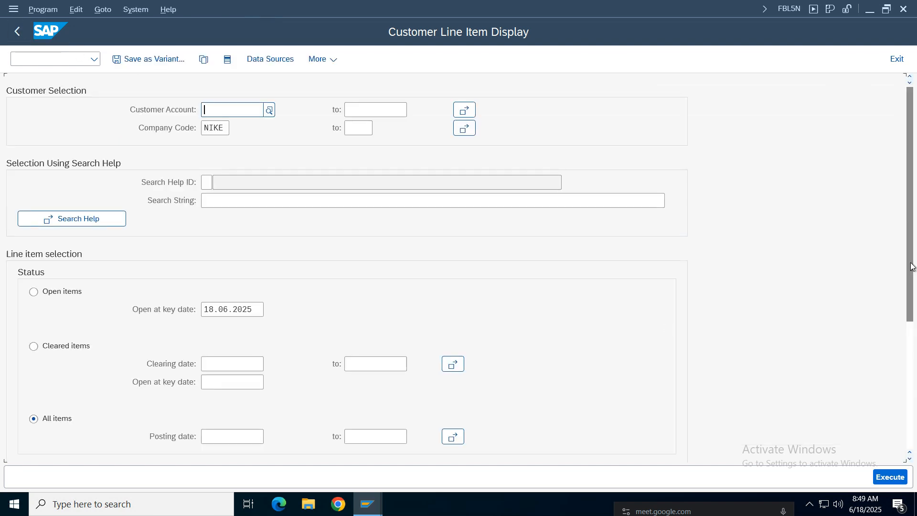
Include special G/L transactions alongside noted items and run the customer line item list for company code NIKE
left_click_drag(912, 279, 909, 362)
scroll(909, 362, "down", 3)
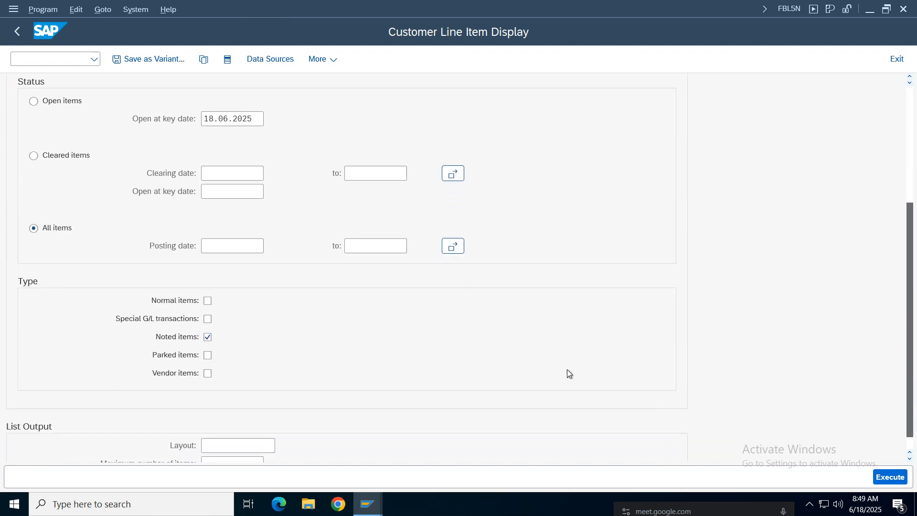
left_click(208, 318)
key("F8")
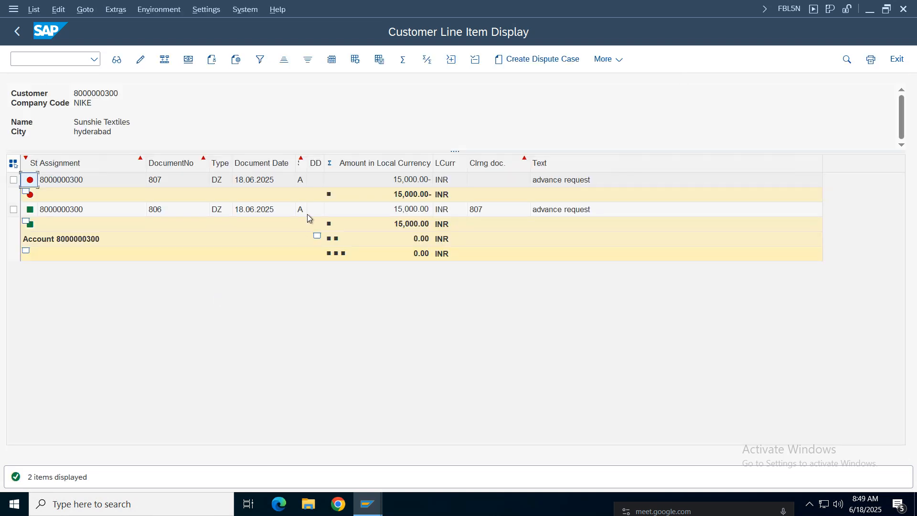
Compare the down payment and its request in the line item list by document number and amount
left_click(57, 182)
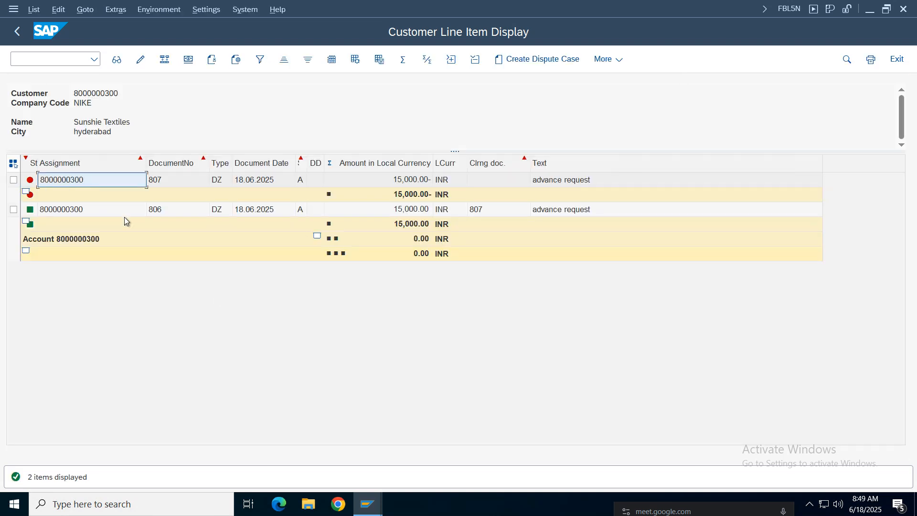
left_click(406, 184)
left_click(386, 209)
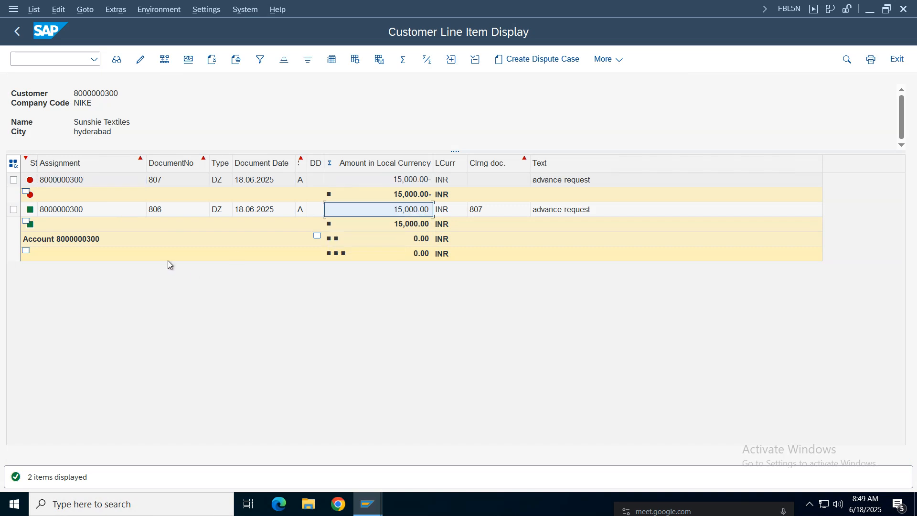
left_click(156, 208)
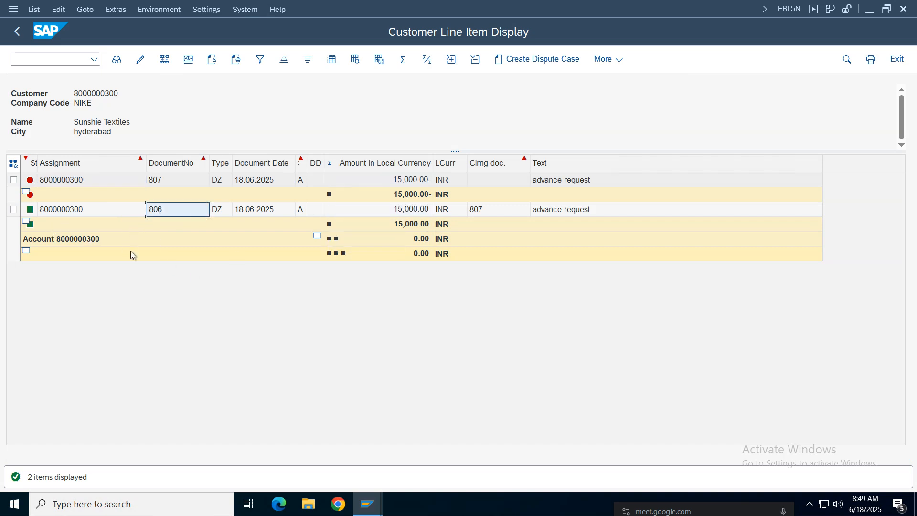
left_click(171, 181)
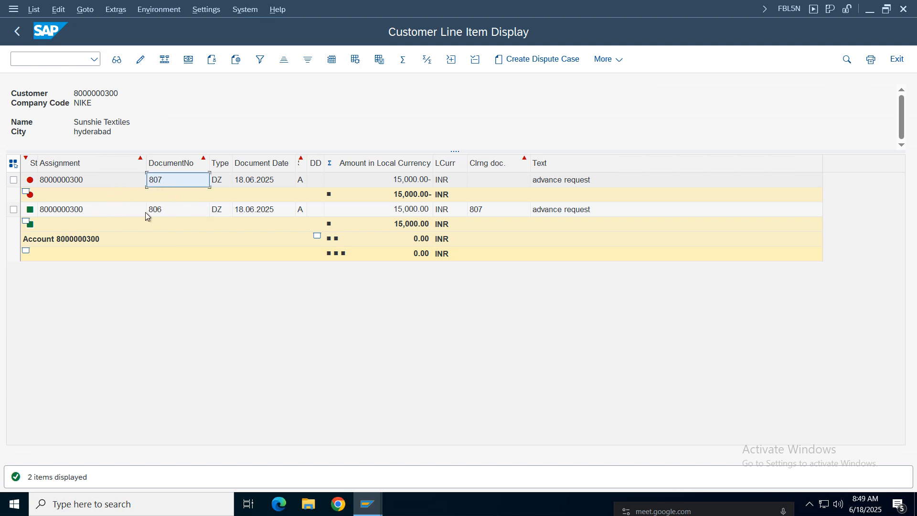
left_click(162, 210)
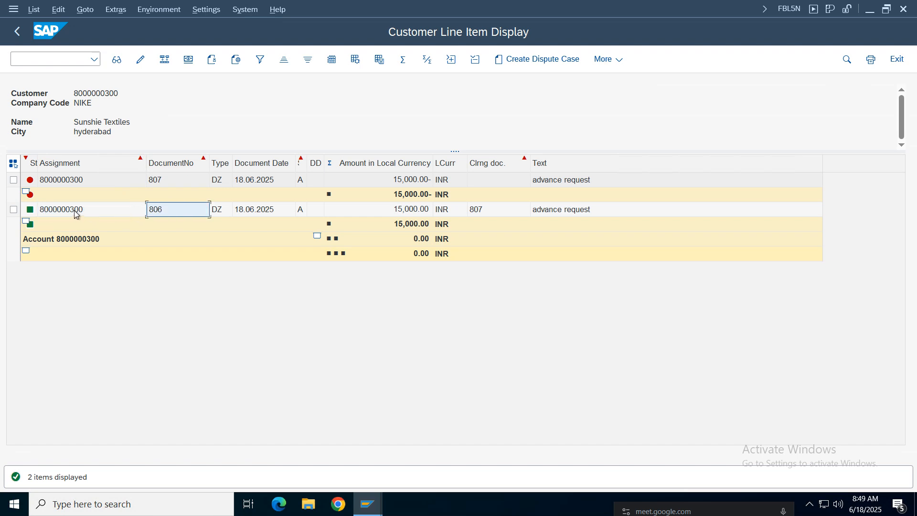
left_click(160, 182)
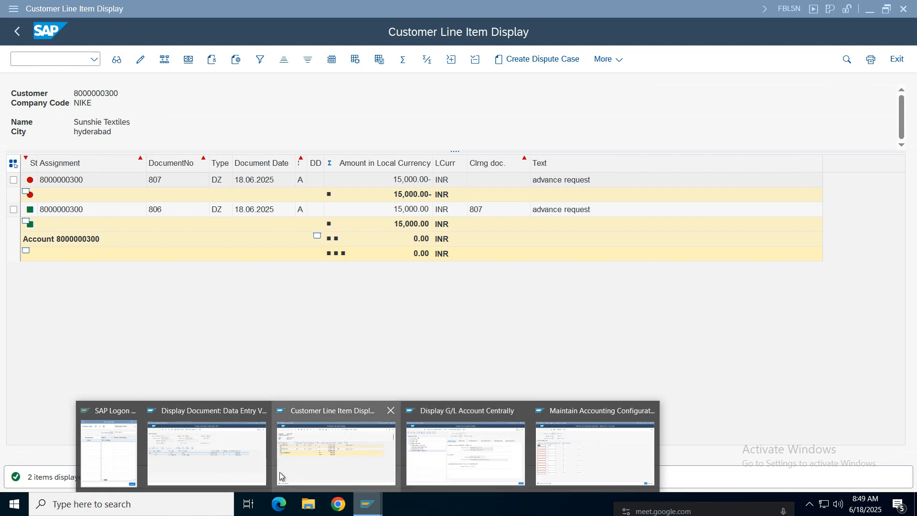
Switch to the posted document's session and exit the document display and F-29 to the SAP Easy Access menu
left_click(239, 454)
left_click(897, 59)
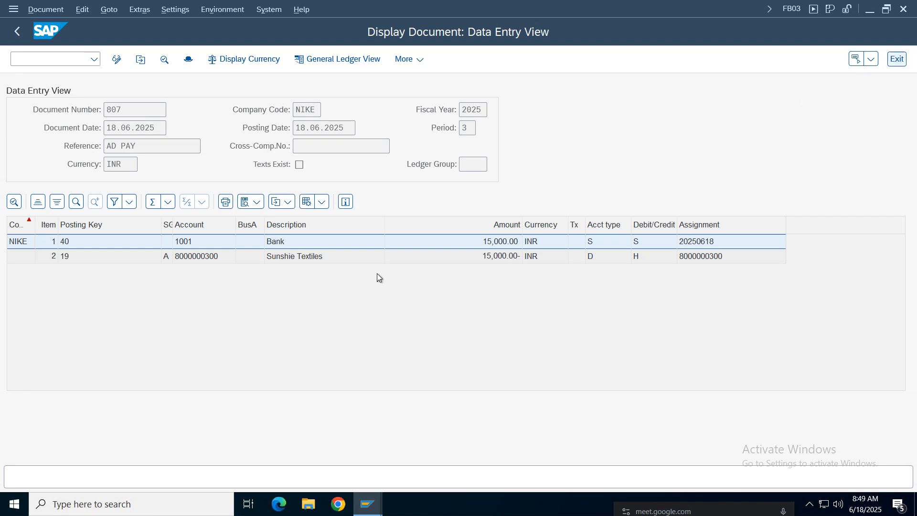
left_click(897, 59)
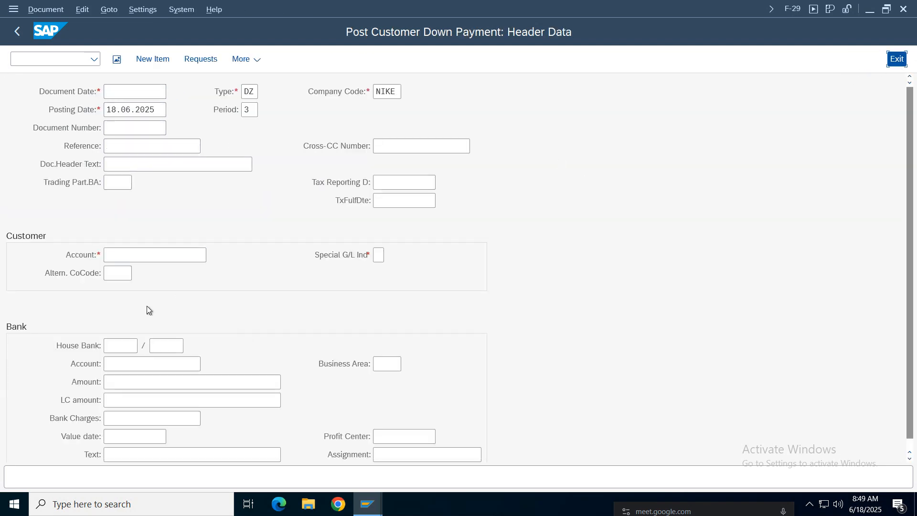
key("Return")
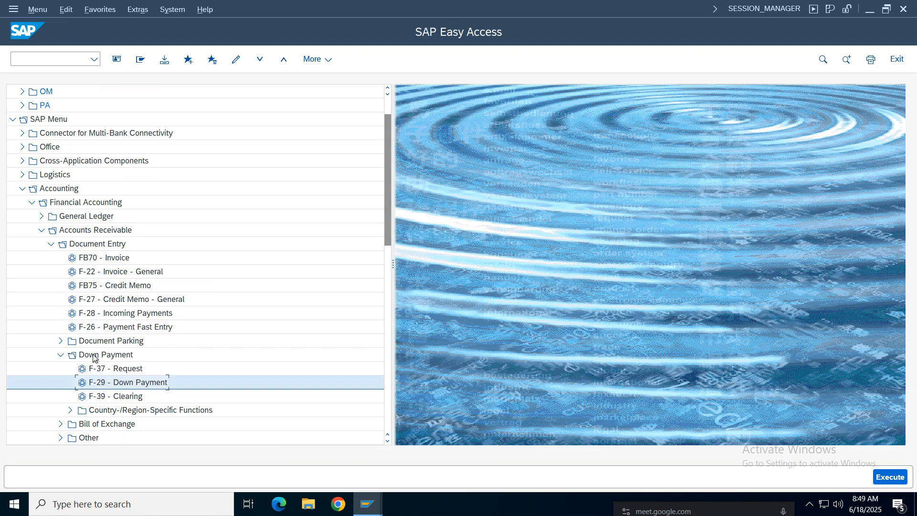
Start a customer invoice in FB70 with the previously used customer, invoice date 18.06.2025 and amount 18000 INR
double_click(101, 258)
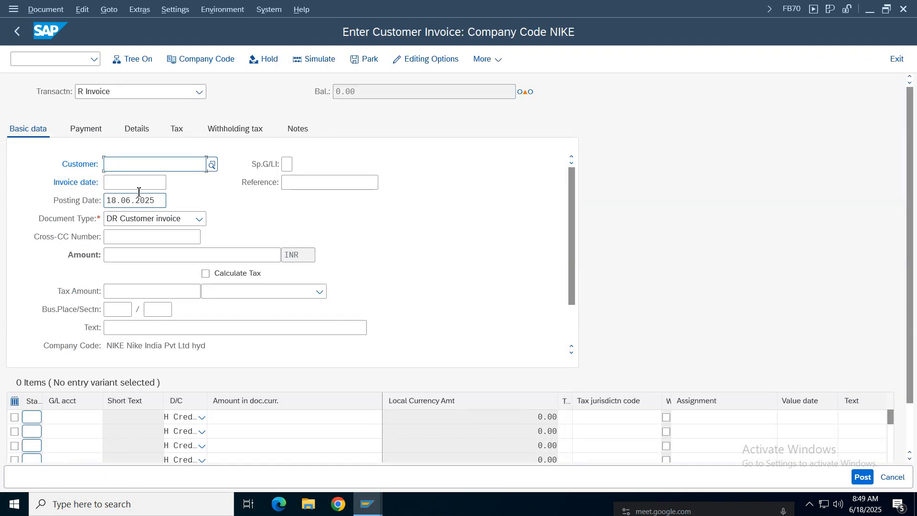
left_click(134, 166)
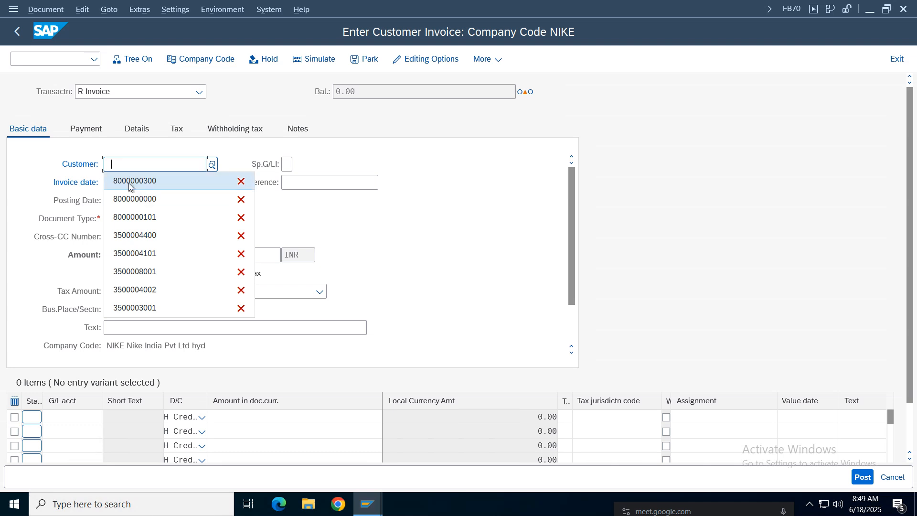
left_click(131, 185)
left_click(120, 183)
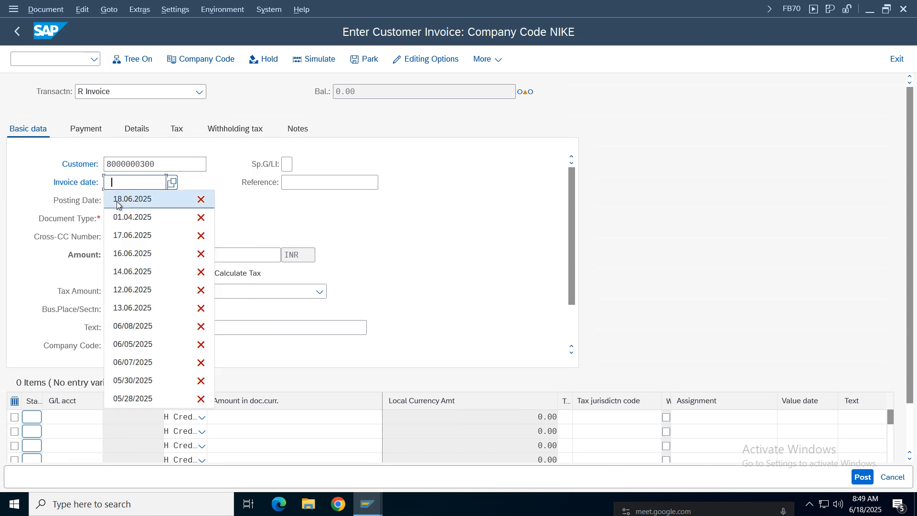
left_click(129, 197)
left_click(129, 259)
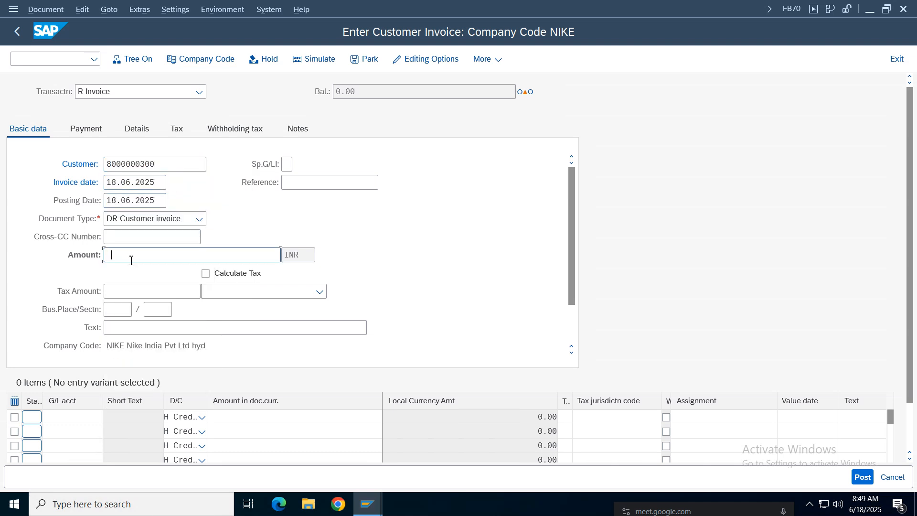
left_click(131, 258)
left_click(135, 255)
type("18000")
Enter the invoice reference "inv" and the text "cutomer inv"
left_click(320, 186)
key("BackSpace")
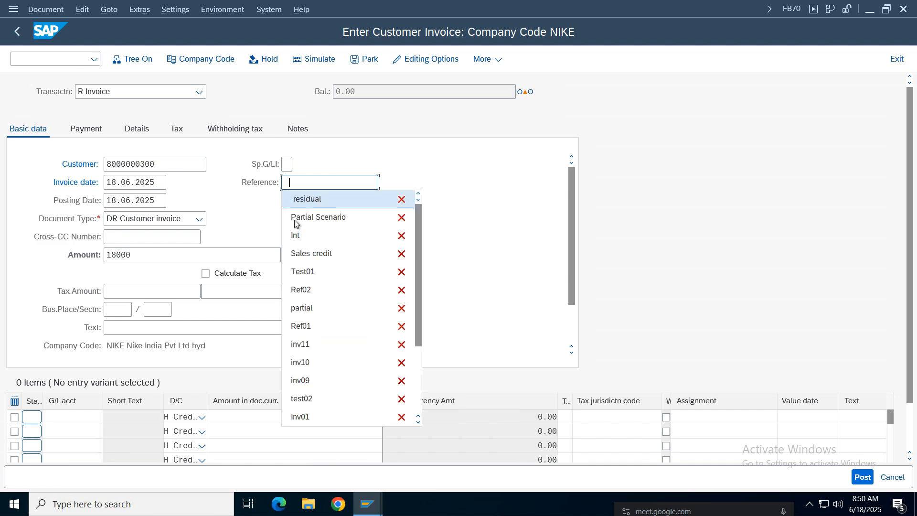
left_click(308, 188)
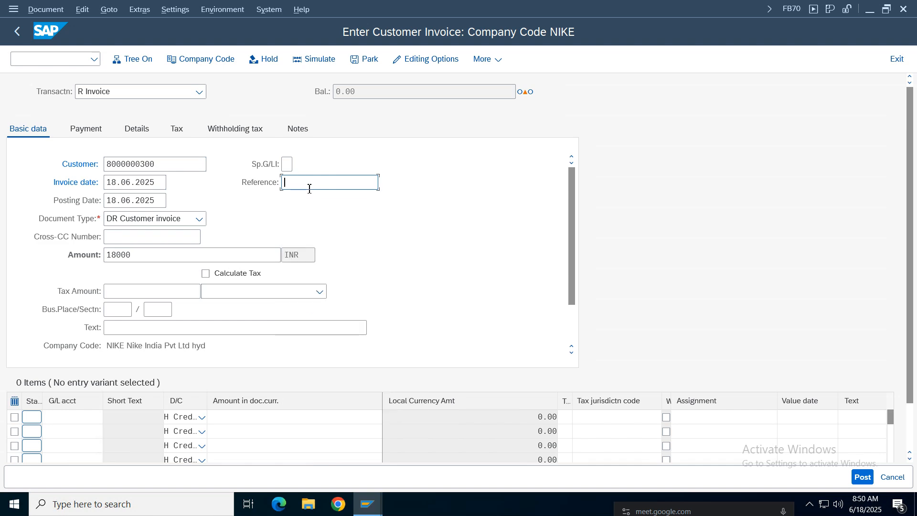
type("ad")
key("BackSpace")
key("BackSpace")
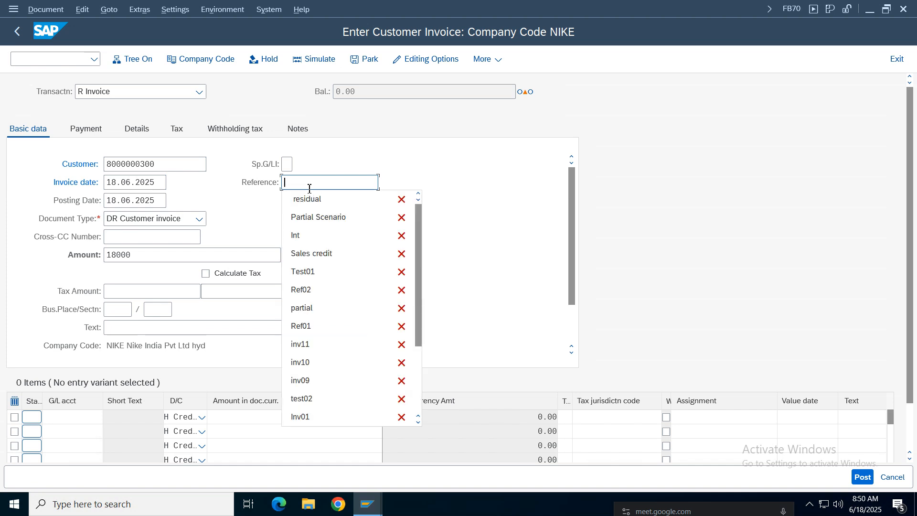
type("inv")
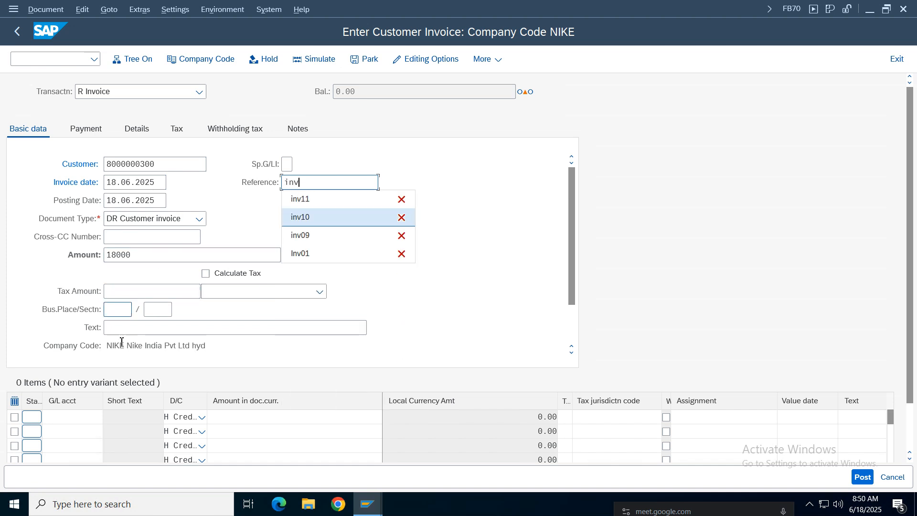
left_click(127, 328)
left_click(136, 165)
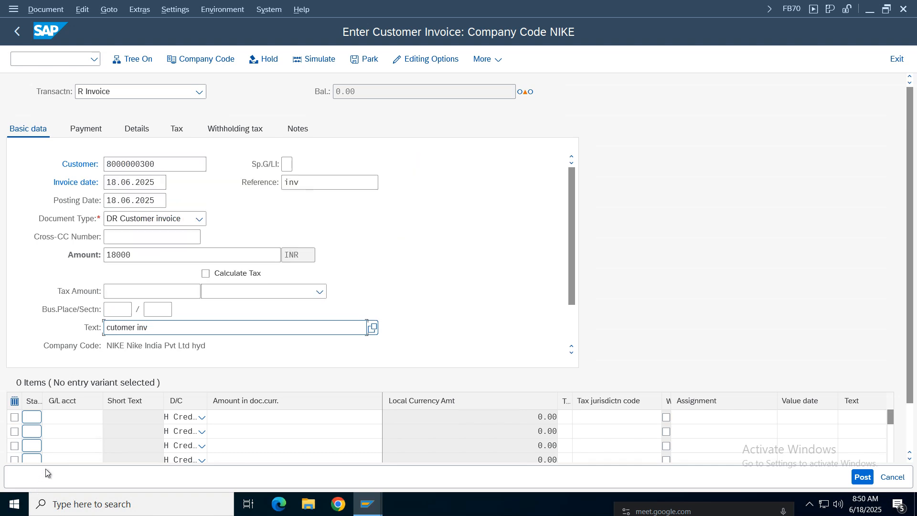
Enter the credit line item for G/L account 4001 with amount 18000 and confirm the entry
left_click(74, 417)
left_click(79, 201)
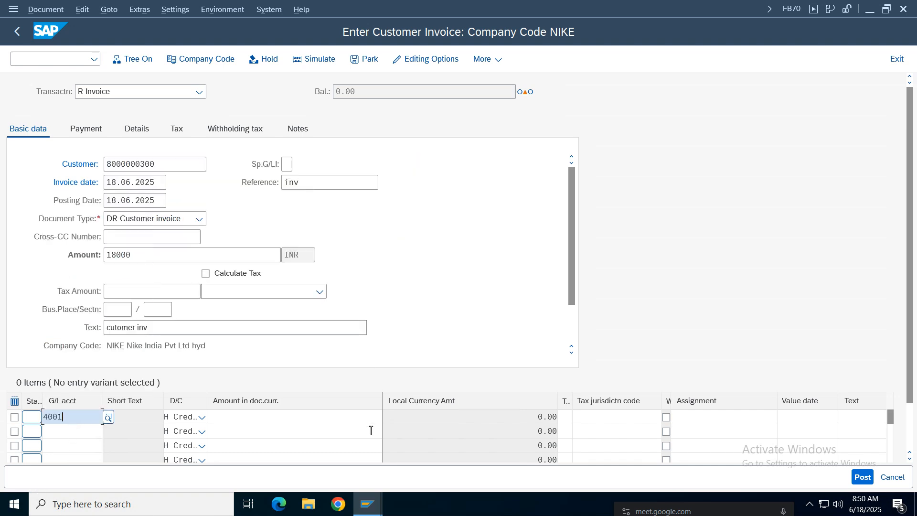
left_click(335, 418)
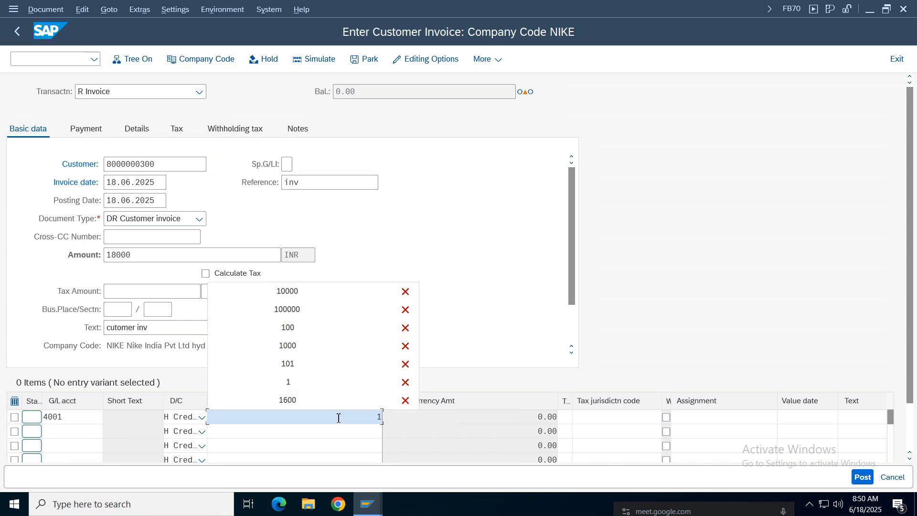
type("18-/")
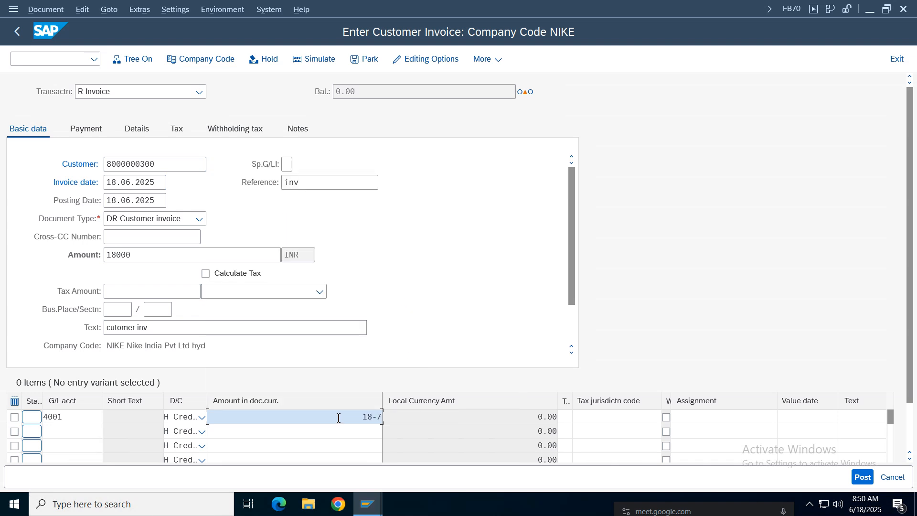
type("000")
key("BackSpace")
key("BackSpace")
key("BackSpace")
key("BackSpace")
key("BackSpace")
key("Return")
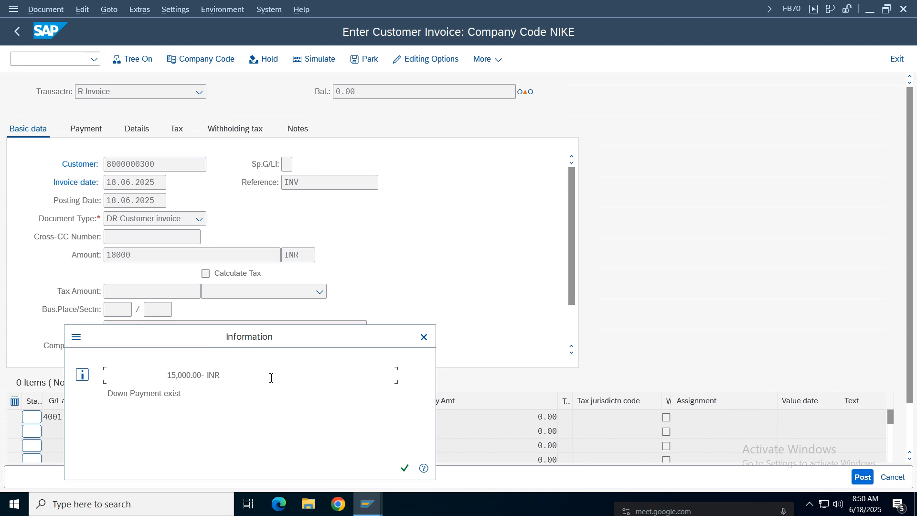
Read the notice about the customer's existing down payment and its amount, and acknowledge it
left_click_drag(242, 341, 322, 171)
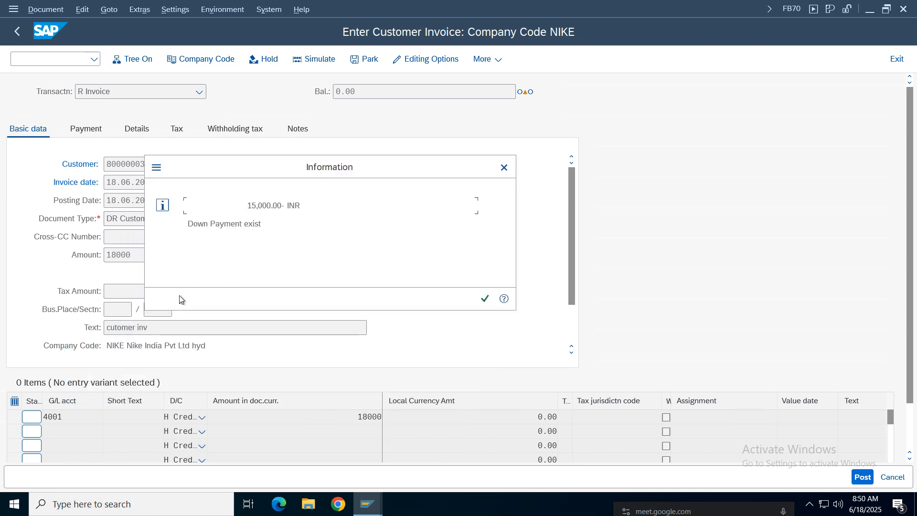
left_click_drag(312, 186, 420, 201)
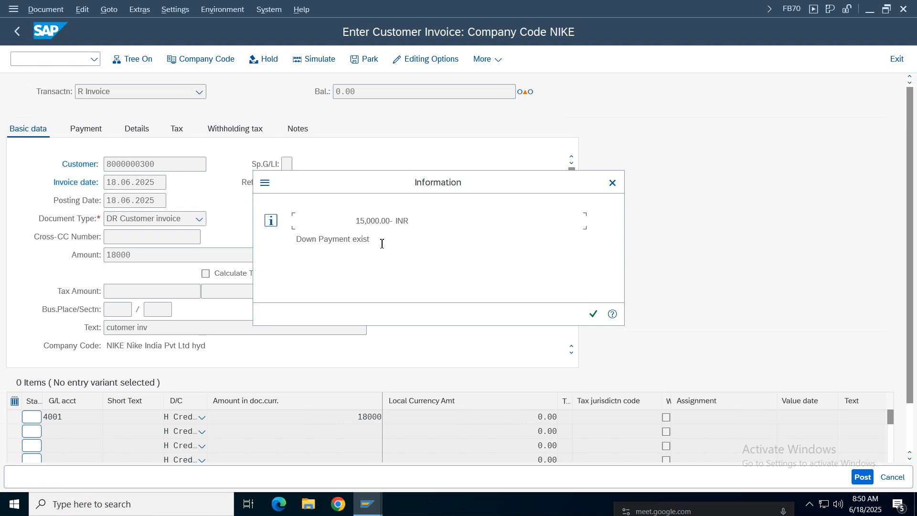
left_click_drag(425, 223, 223, 268)
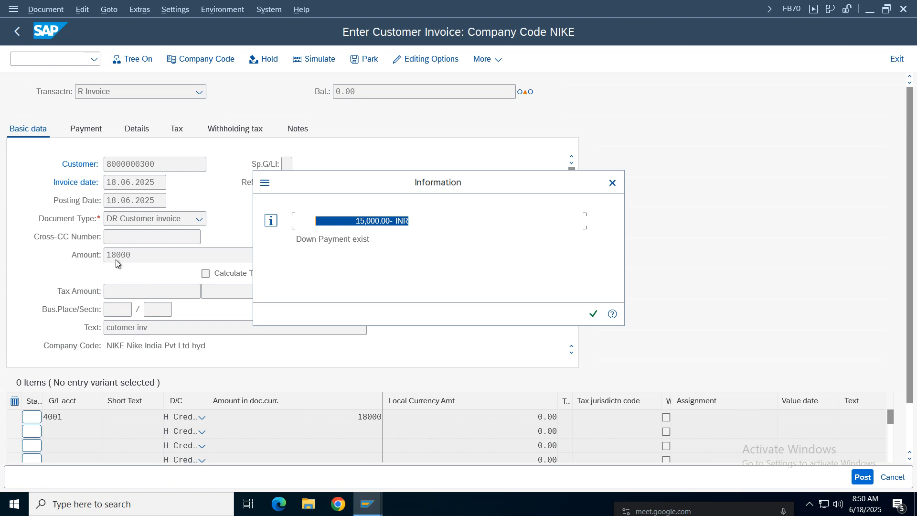
left_click(594, 313)
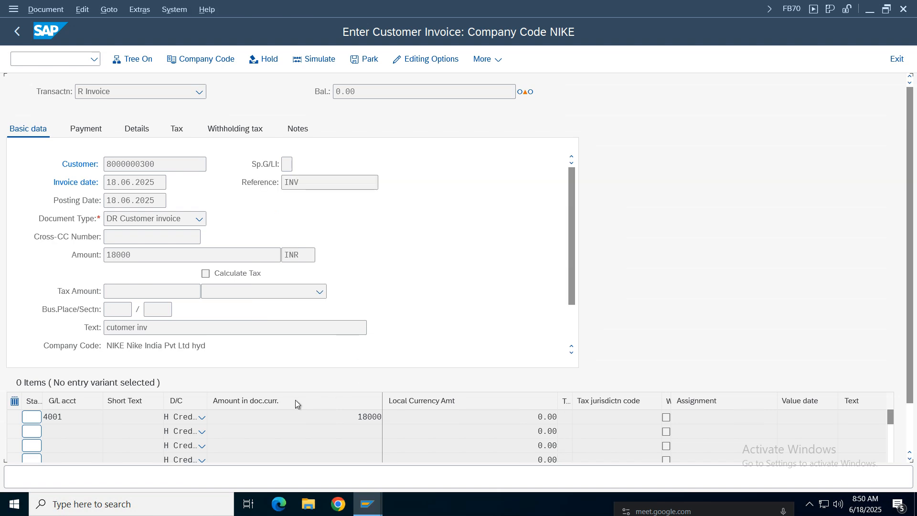
Assign cost center 100100 and the text "customer inv" to the sales line item, and post the invoice
double_click(296, 416)
left_click(125, 237)
type("200100")
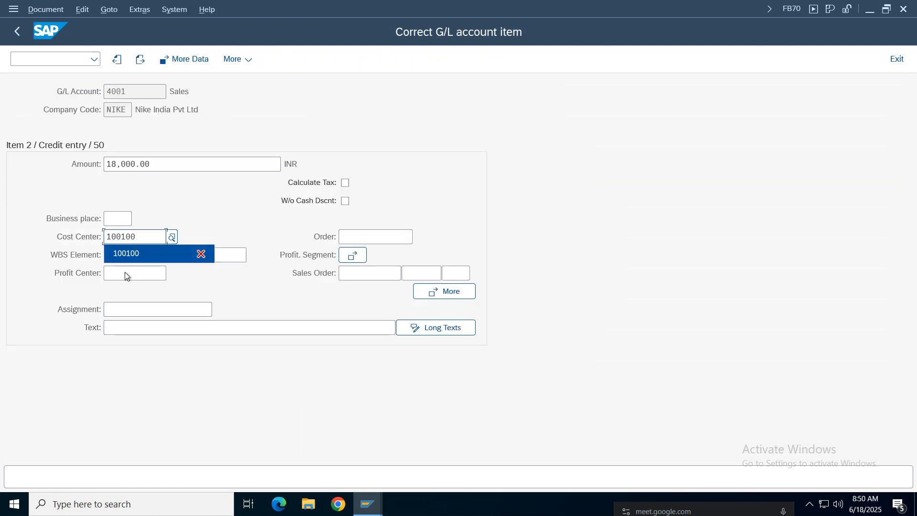
left_click(143, 327)
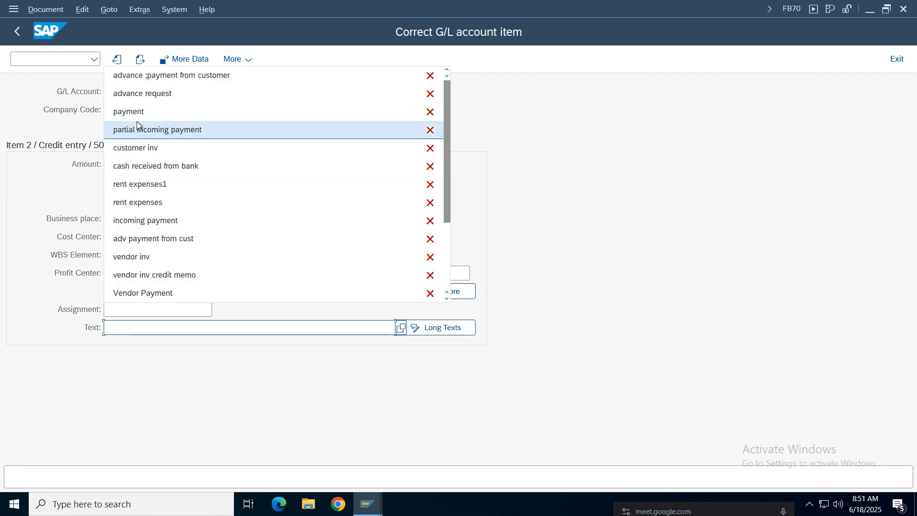
left_click(144, 152)
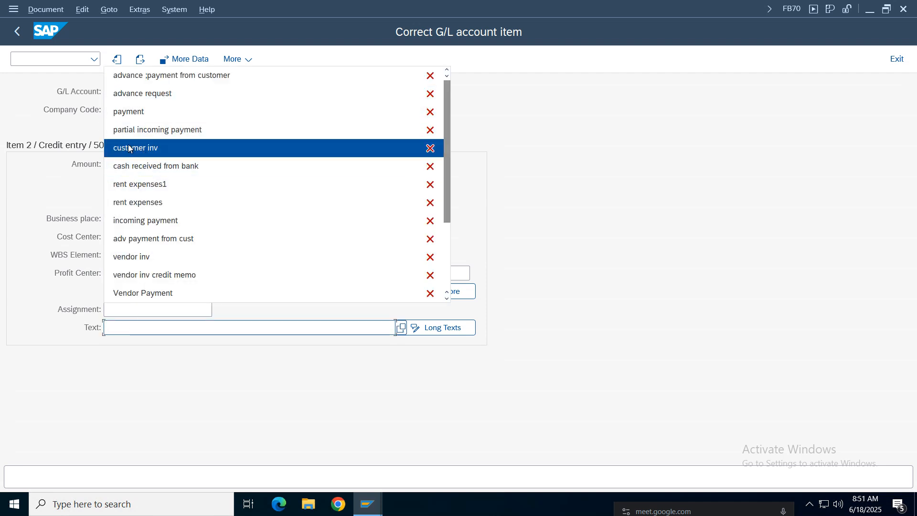
key("Return")
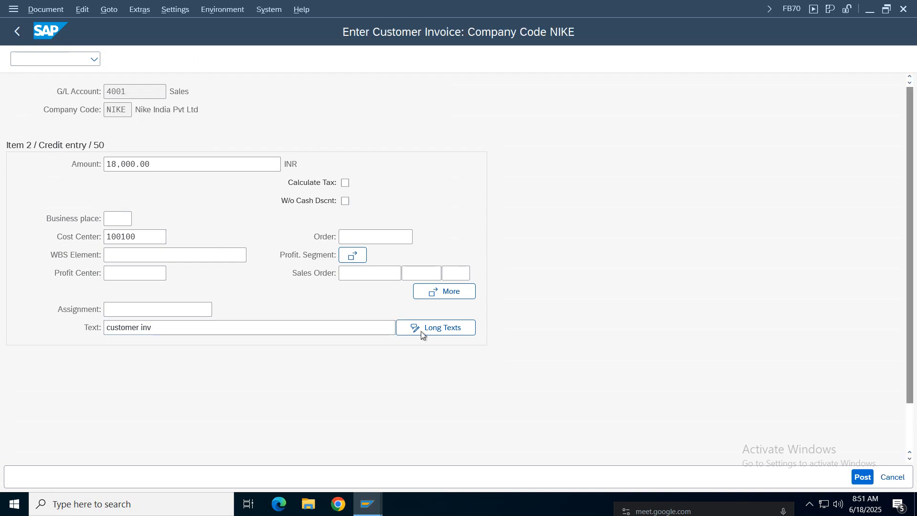
left_click(863, 478)
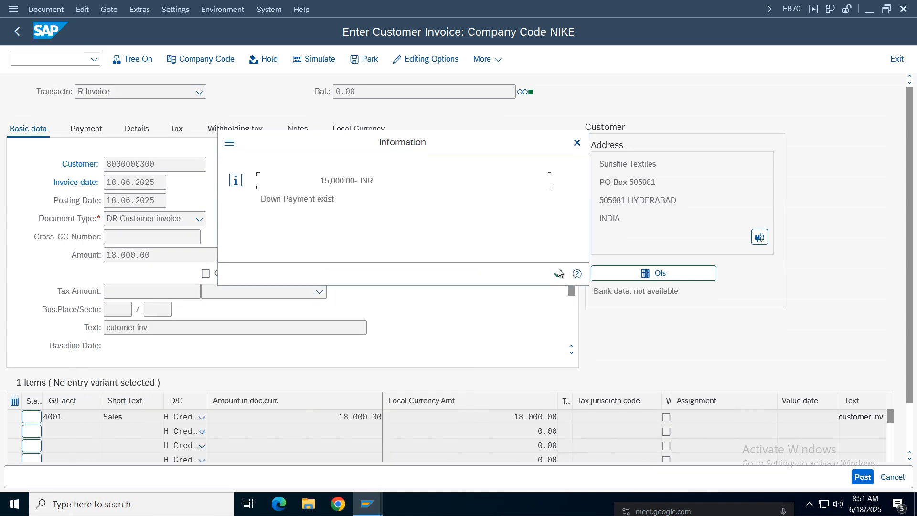
key("Return")
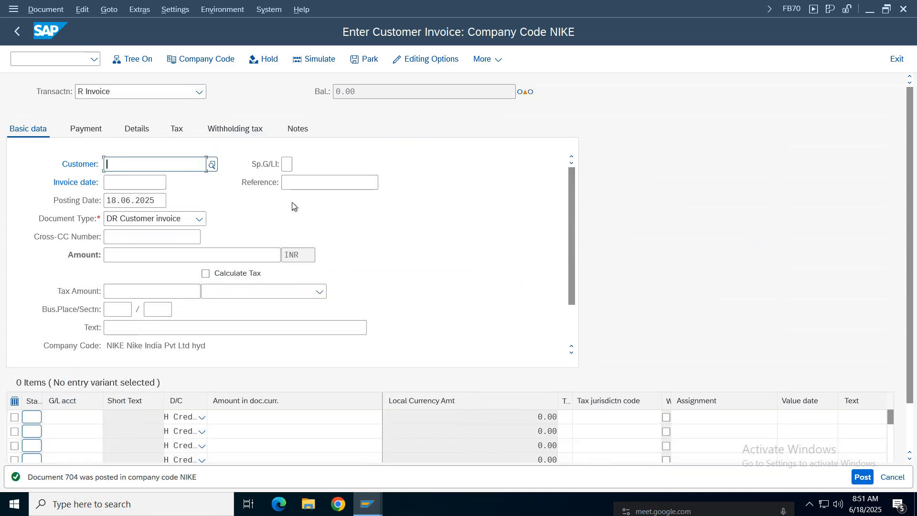
Switch to the FBL5N session and rerun the line item list with normal items included
left_click(368, 504)
left_click(351, 459)
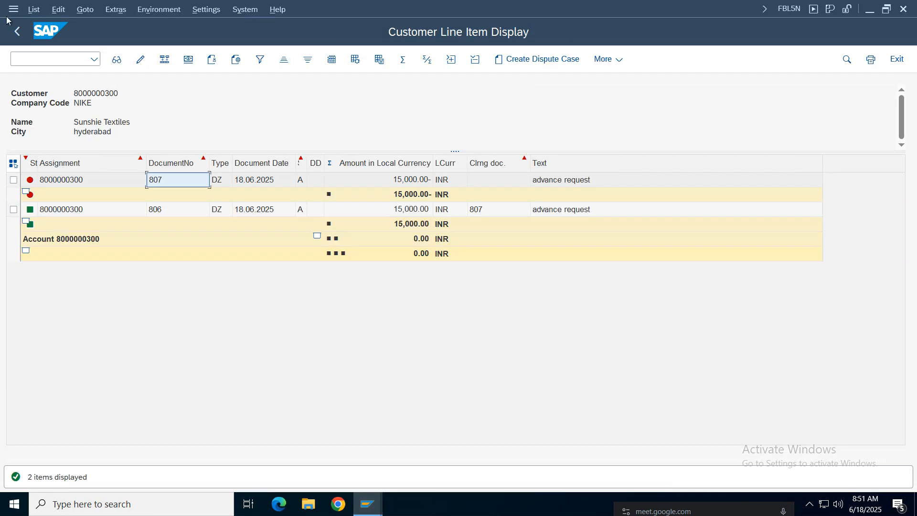
key("F3")
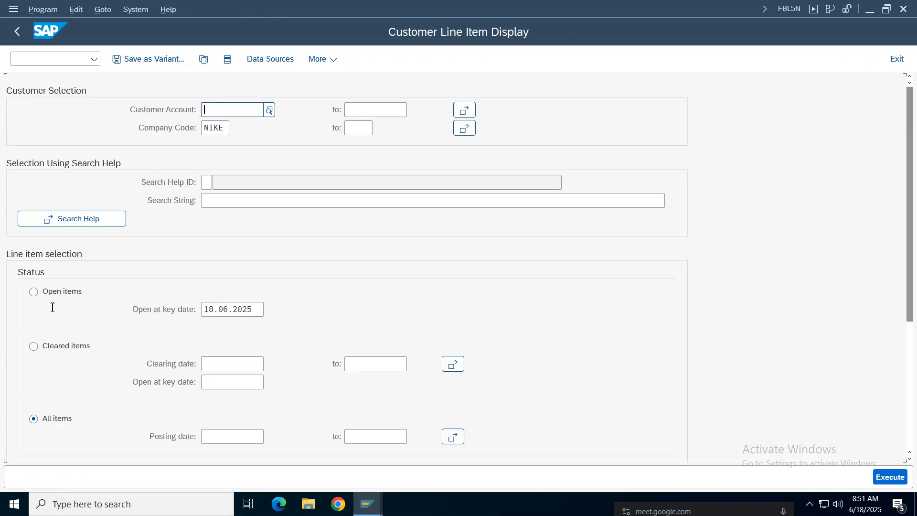
left_click_drag(910, 193, 909, 298)
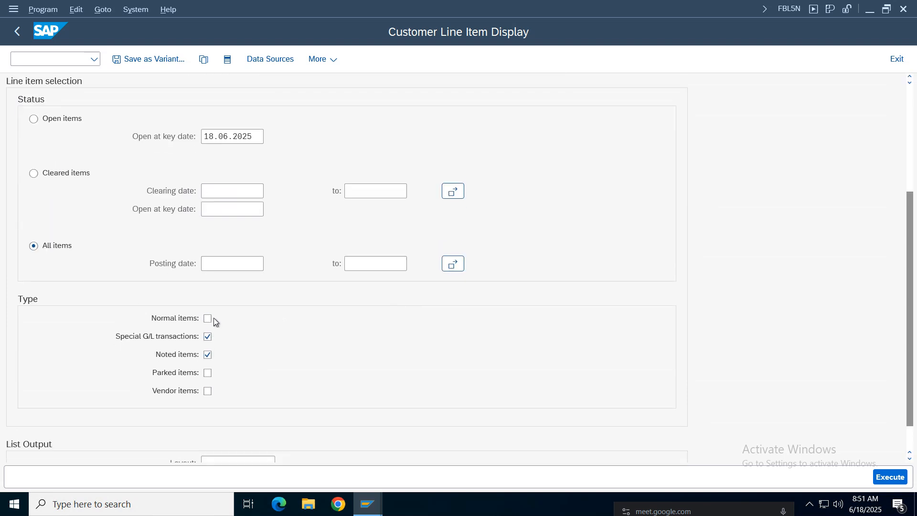
left_click(886, 477)
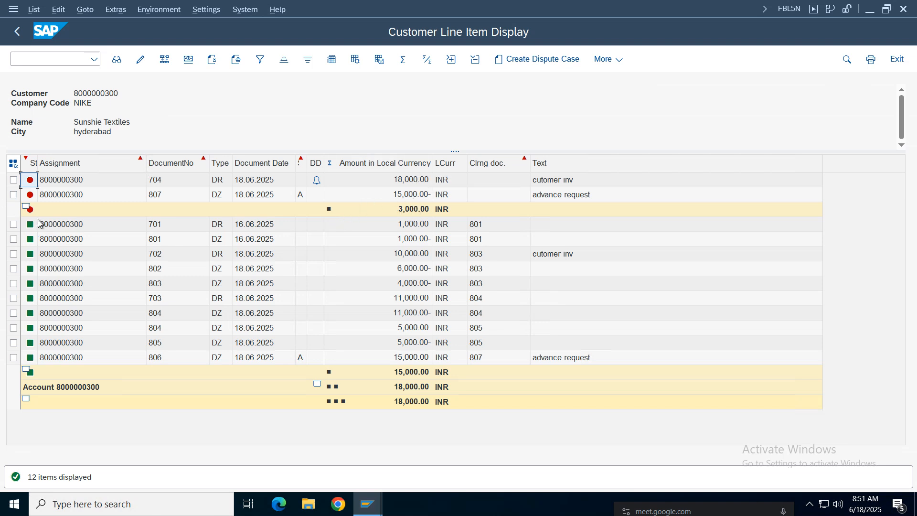
Compare the open customer invoice with the open down payment and check their net balance
left_click(13, 195)
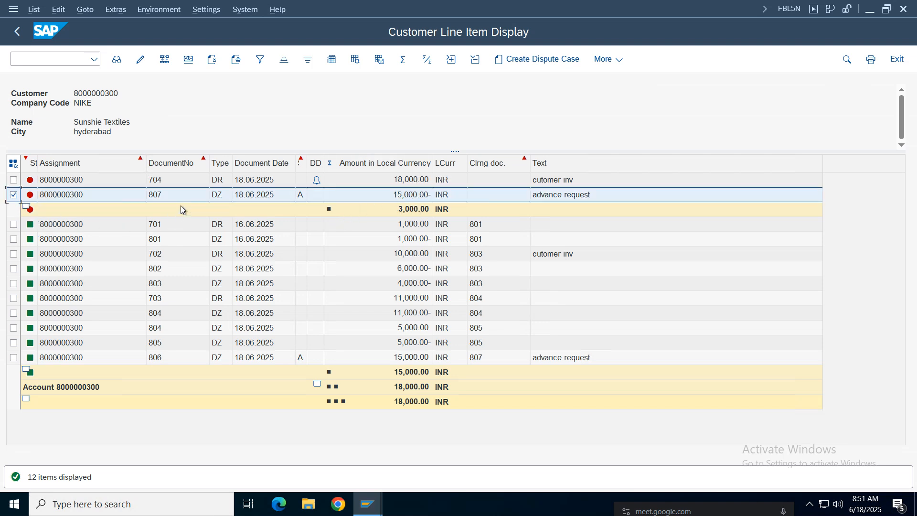
left_click(301, 195)
left_click(13, 180)
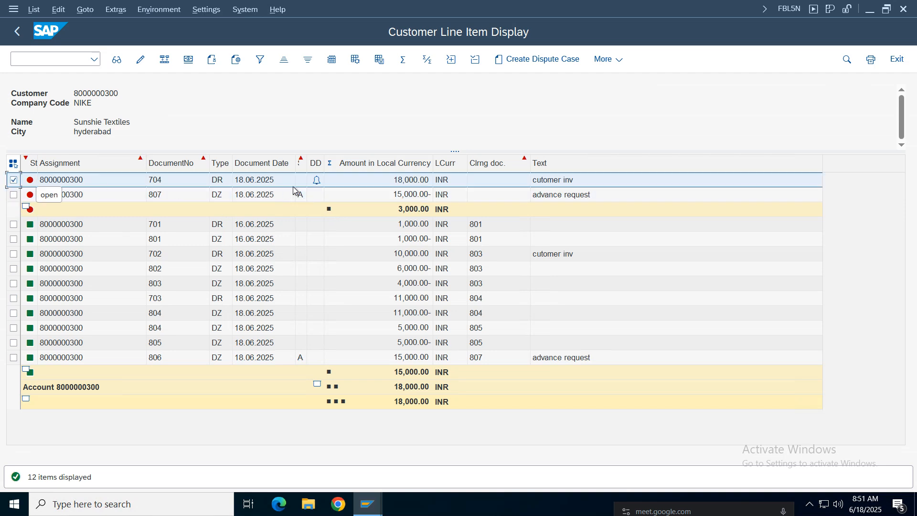
left_click(405, 190)
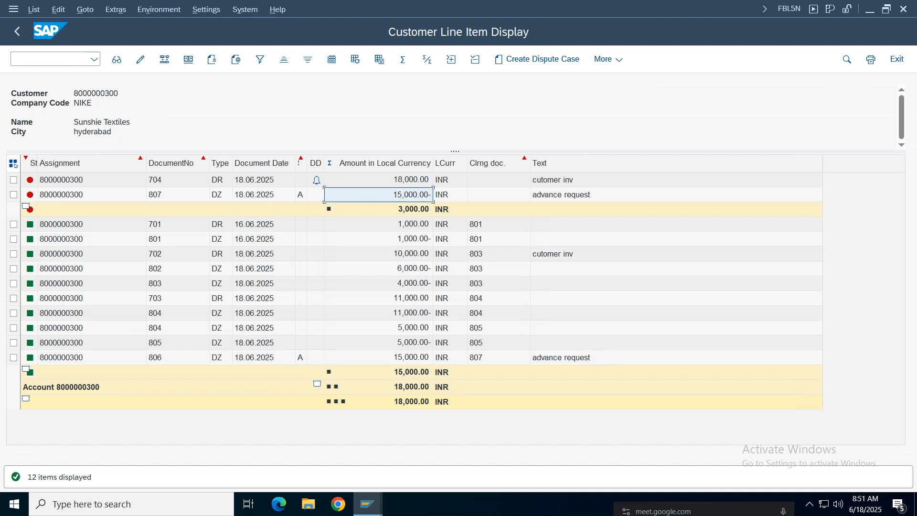
left_click(405, 213)
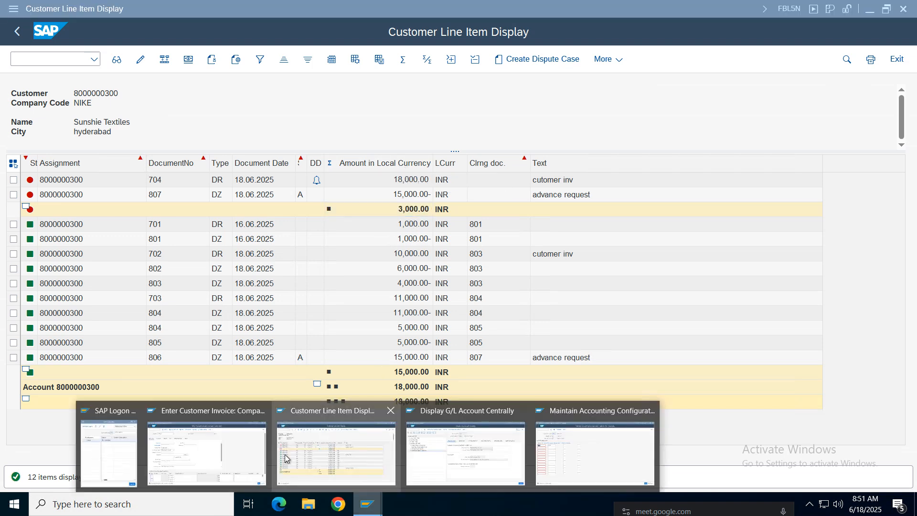
Switch to the customer invoice session and exit FB70 to the SAP Easy Access menu
left_click(368, 503)
left_click(203, 465)
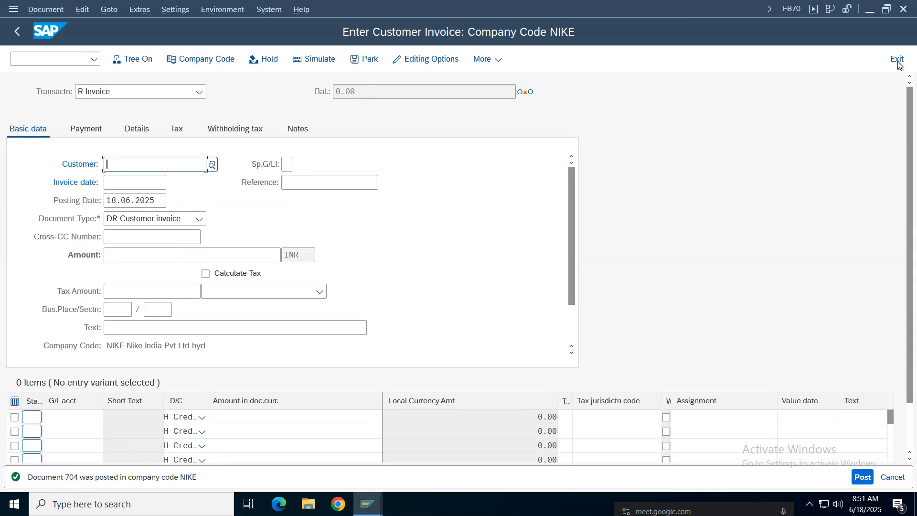
key("F3")
left_click(231, 316)
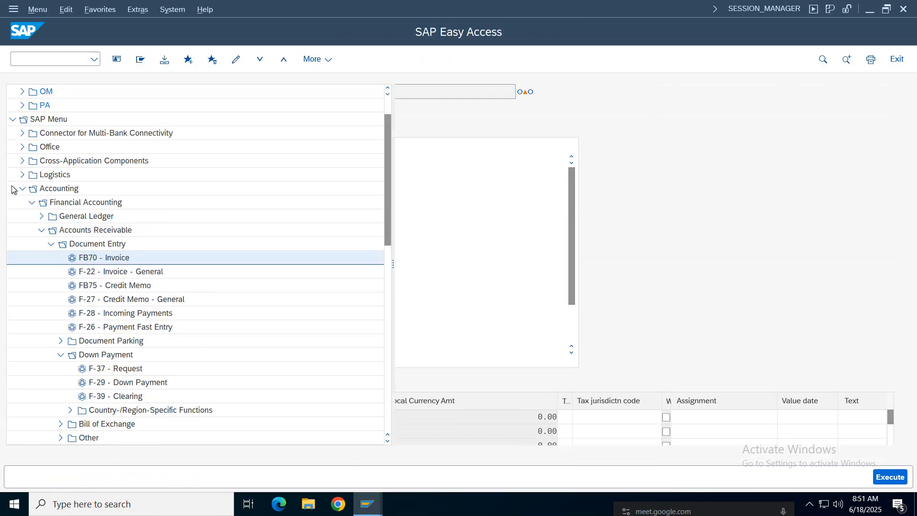
Start F-28 Incoming Payments and set the document date to 18.06.2025
double_click(85, 313)
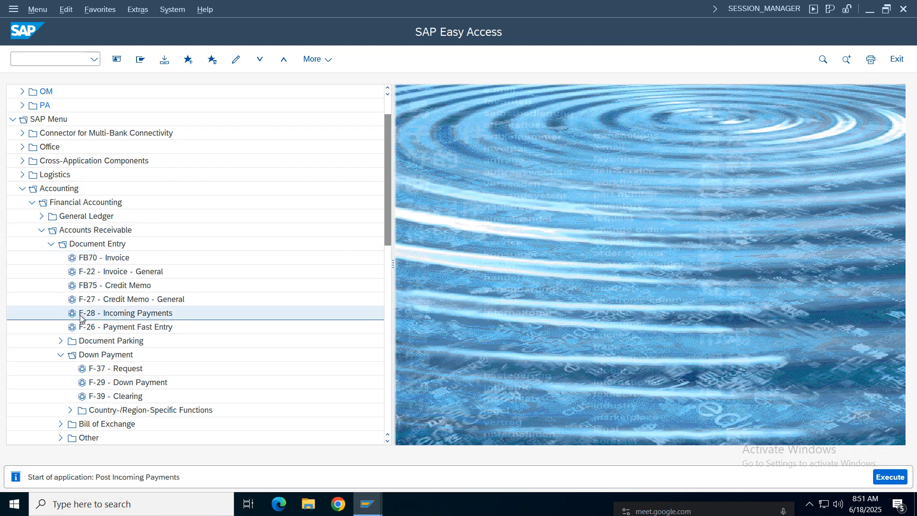
left_click(128, 92)
left_click(125, 106)
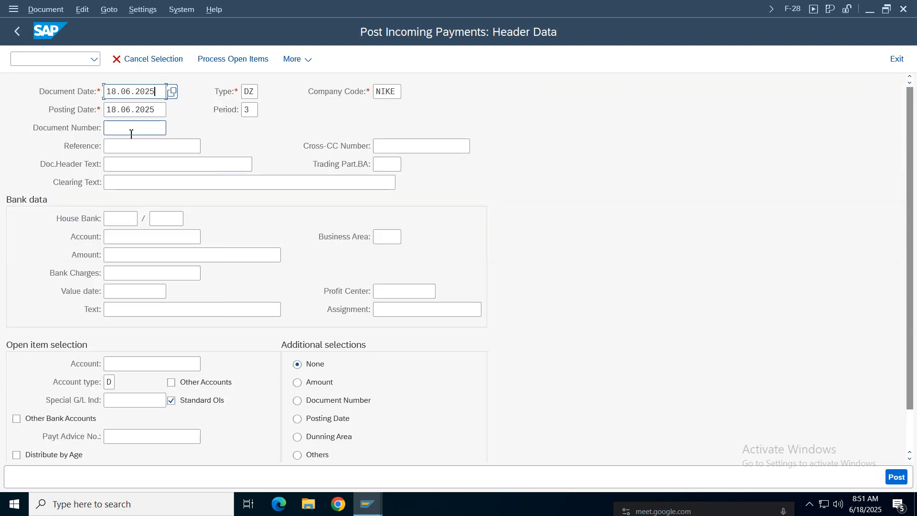
Set both the reference and the document header text of the incoming payment to "payment"
left_click(124, 128)
left_click(125, 147)
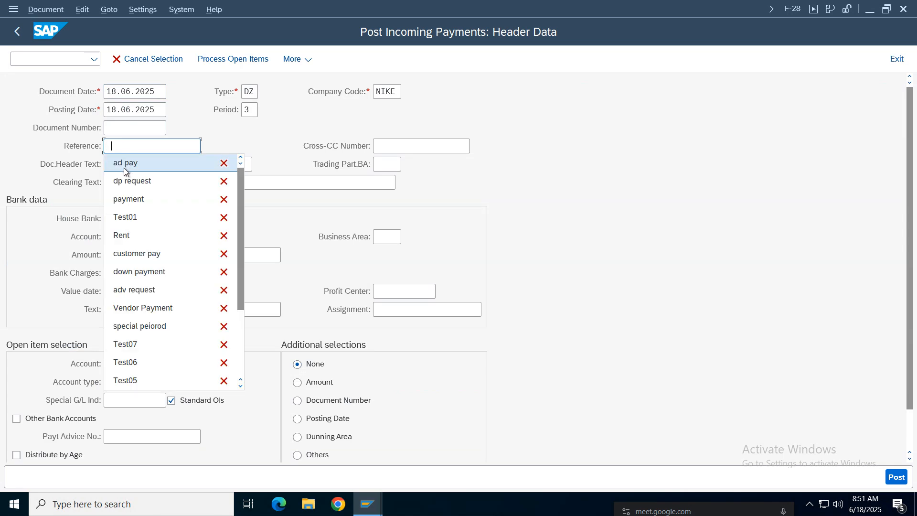
left_click(127, 199)
left_click(124, 164)
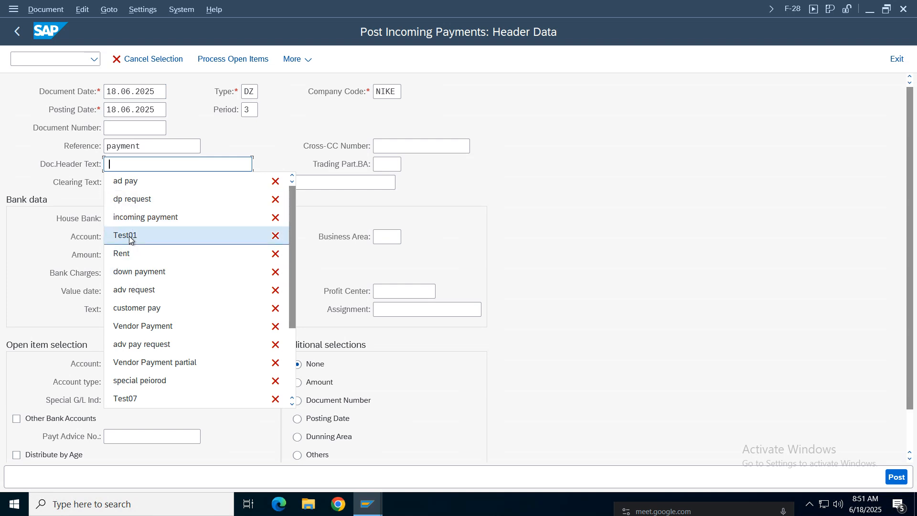
left_click(123, 163)
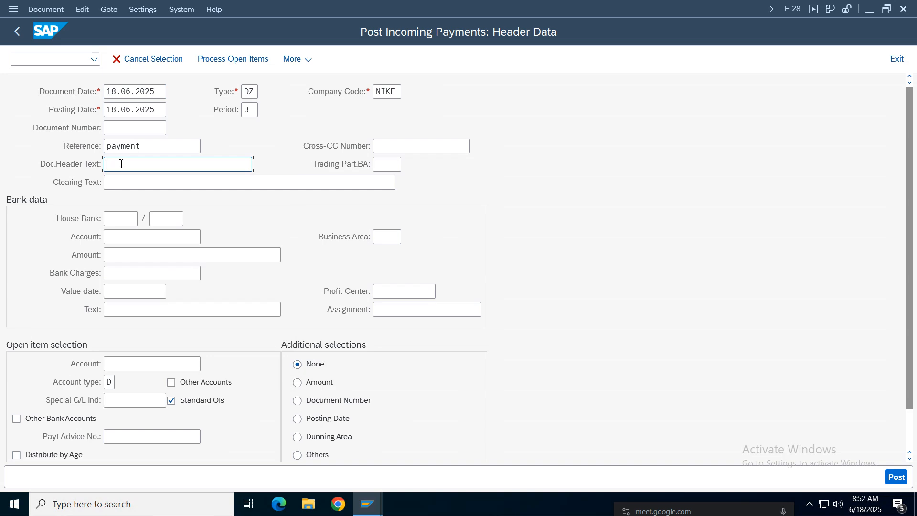
type("payment")
Fill in the bank data with the bank G/L account, an amount of 3000 and the text "payment"
left_click(123, 236)
left_click(122, 254)
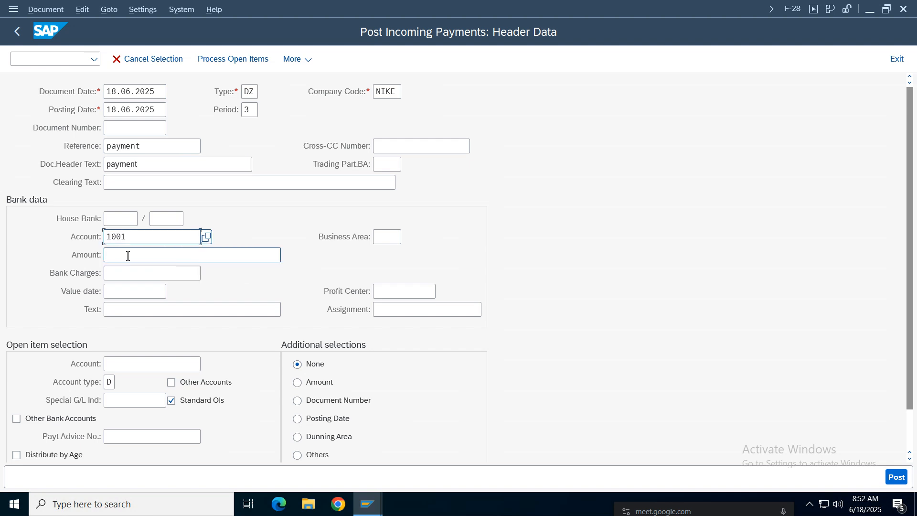
left_click(125, 257)
left_click(130, 254)
type("3000")
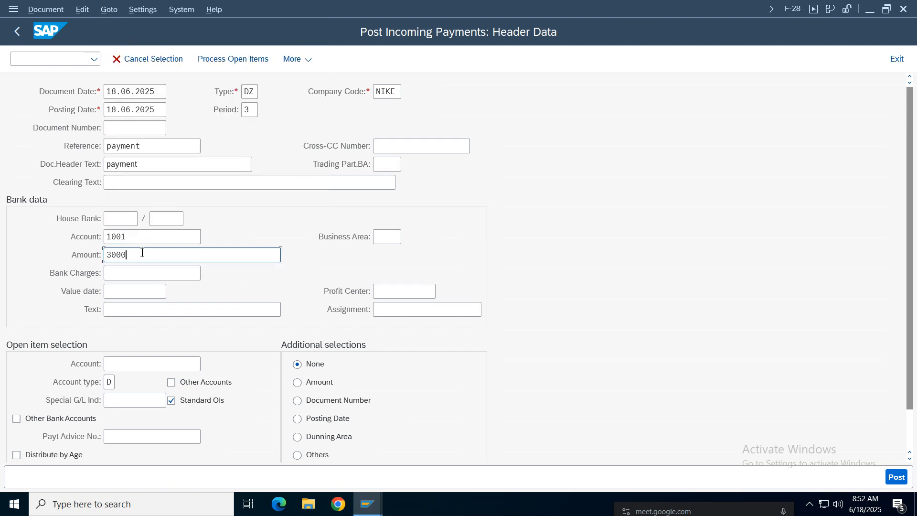
left_click(133, 311)
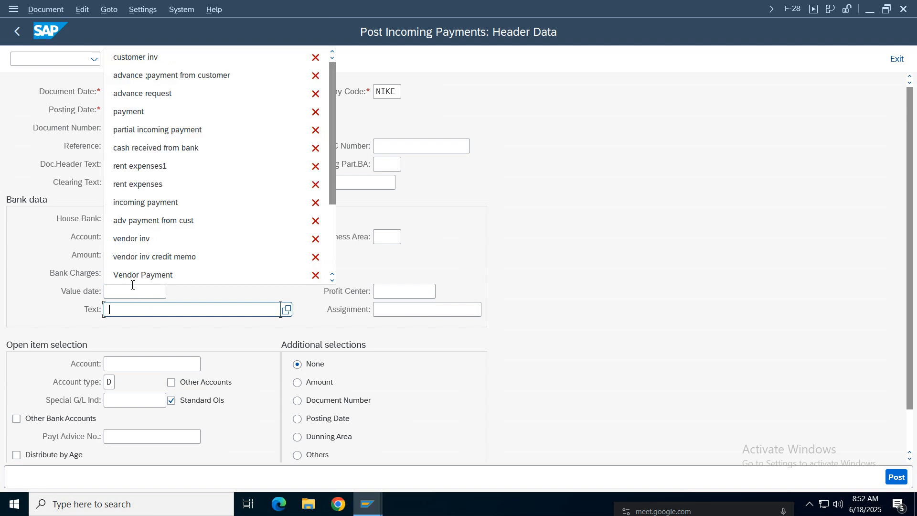
left_click(142, 117)
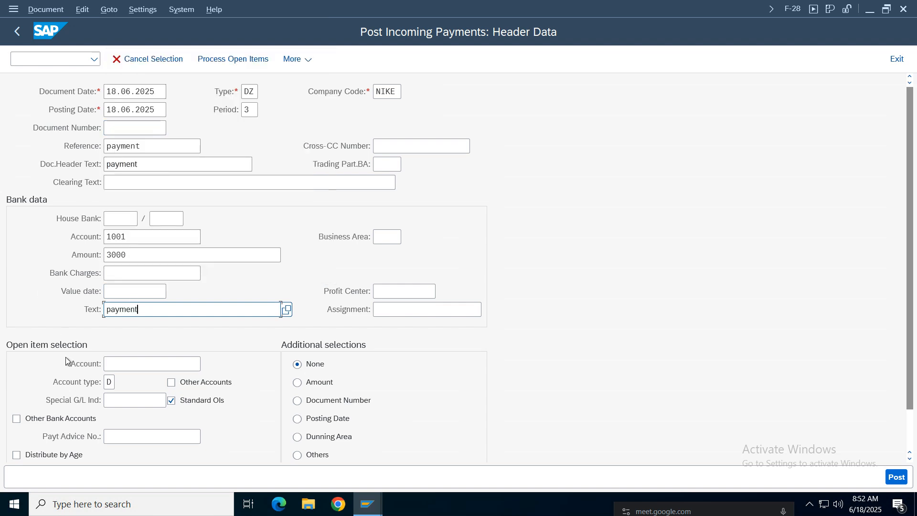
Enter the customer account with special G/L indicator A for the open item selection and load its open items
left_click(117, 363)
left_click(129, 220)
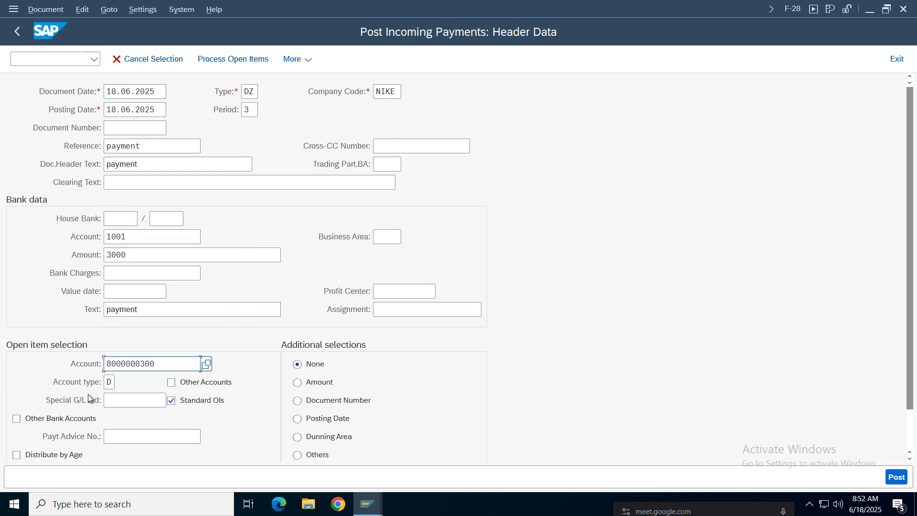
left_click(128, 400)
type("a")
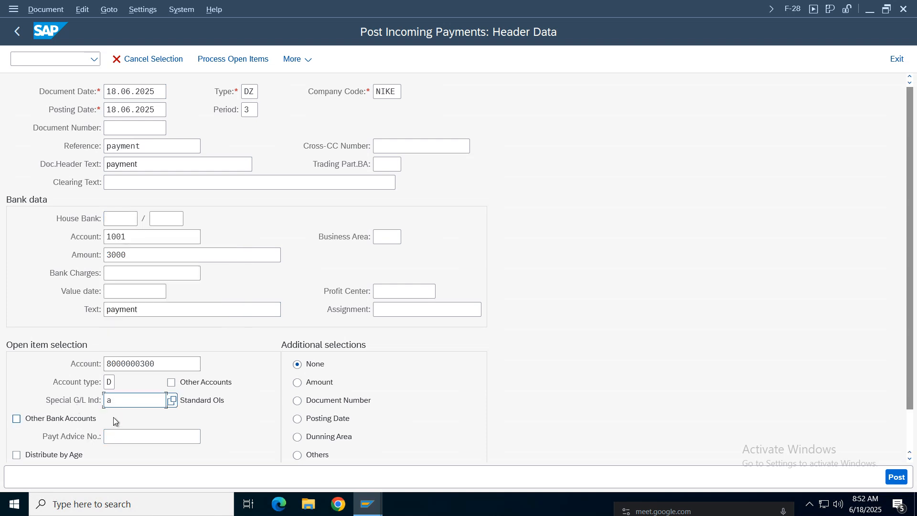
key("Return")
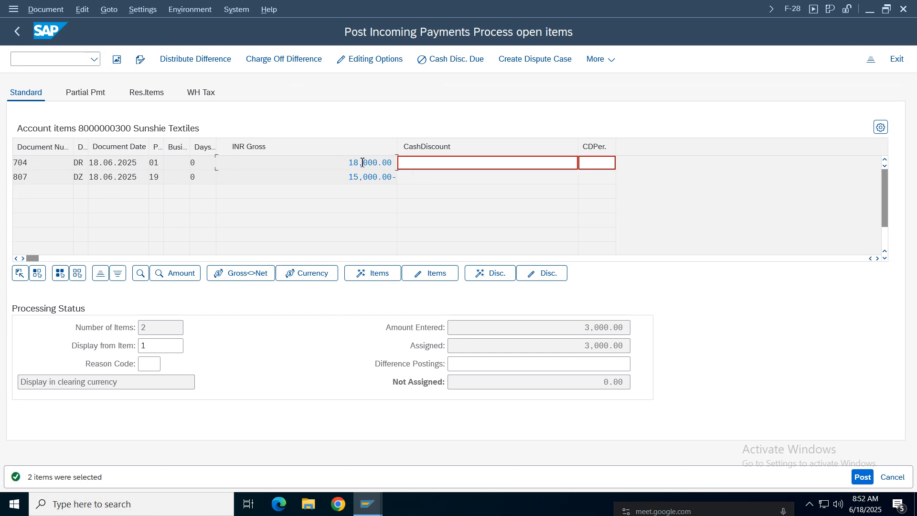
Check the invoice and down payment items against the entered amount, and simulate and post the incoming payment
left_click_drag(362, 162, 405, 163)
left_click_drag(344, 179, 442, 180)
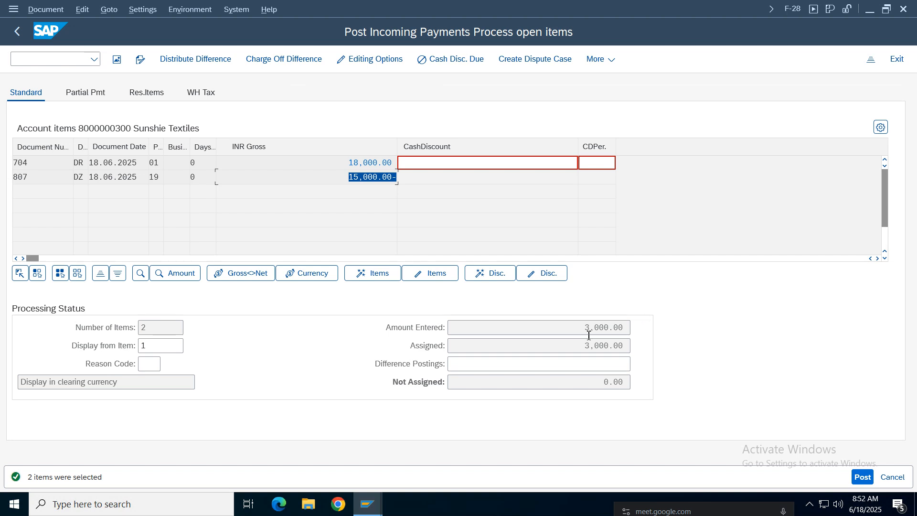
left_click_drag(588, 328, 446, 199)
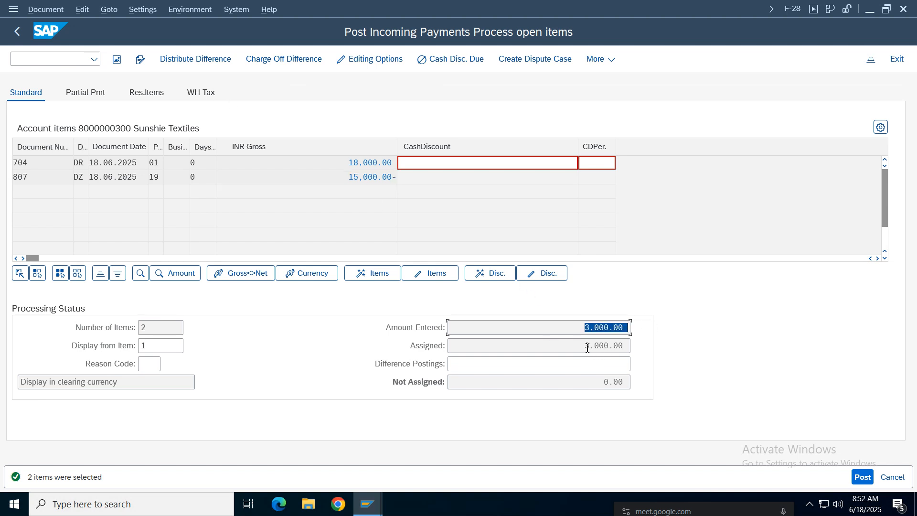
left_click(587, 346)
left_click_drag(581, 328, 653, 334)
left_click(45, 9)
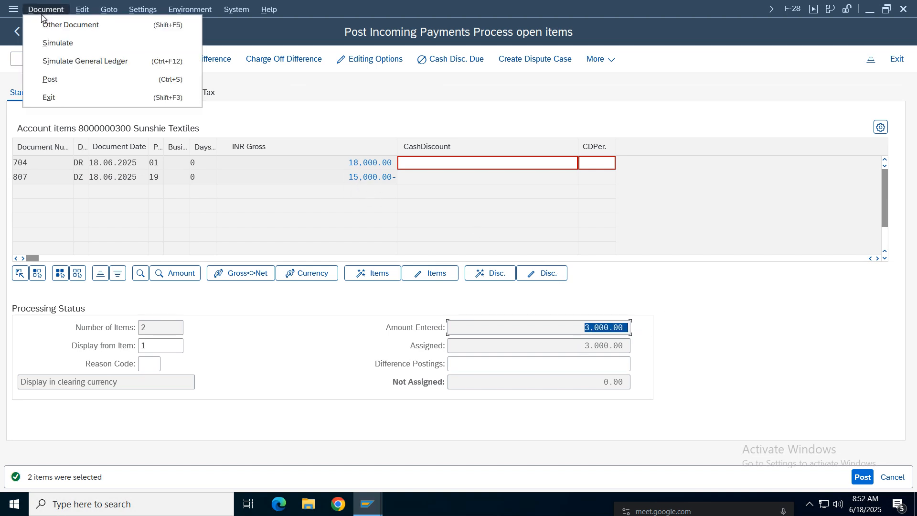
left_click(45, 41)
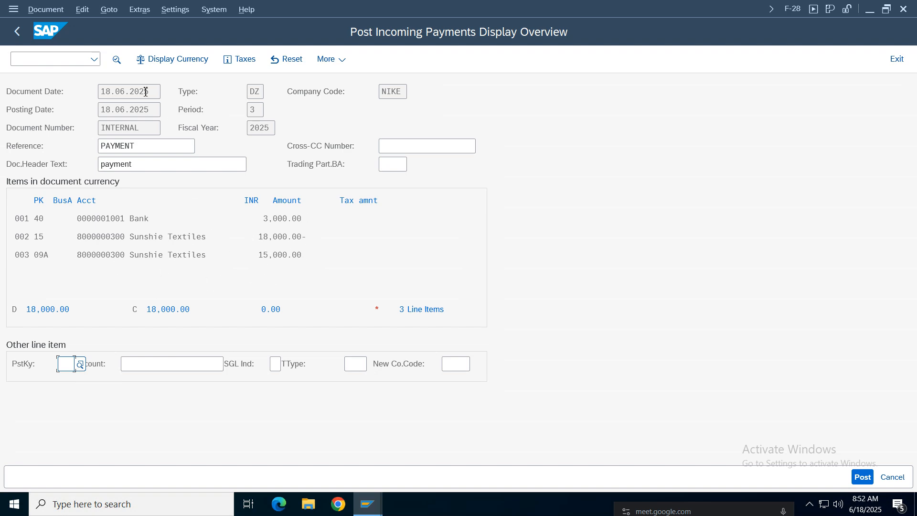
left_click(859, 476)
Switch to the customer line item session and rerun the list to check the invoice and down payment after clearing
mouse_move(368, 504)
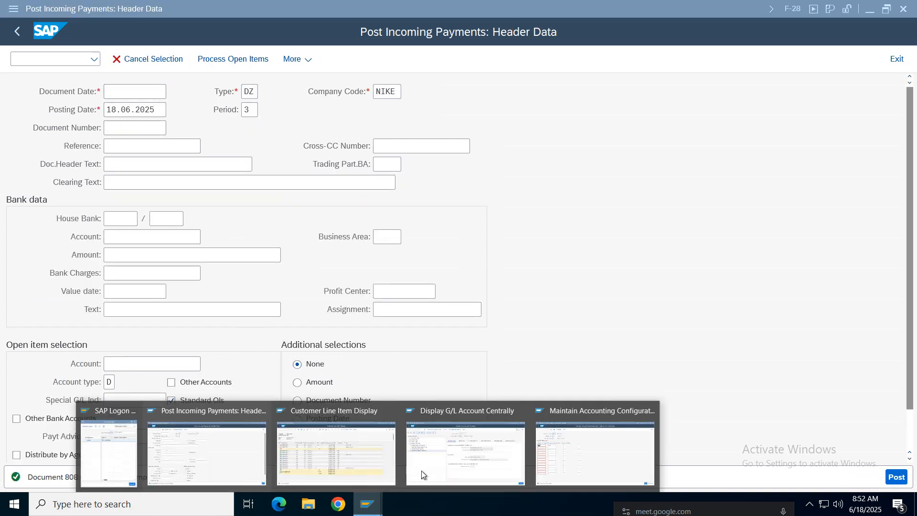
left_click(345, 469)
left_click(403, 183)
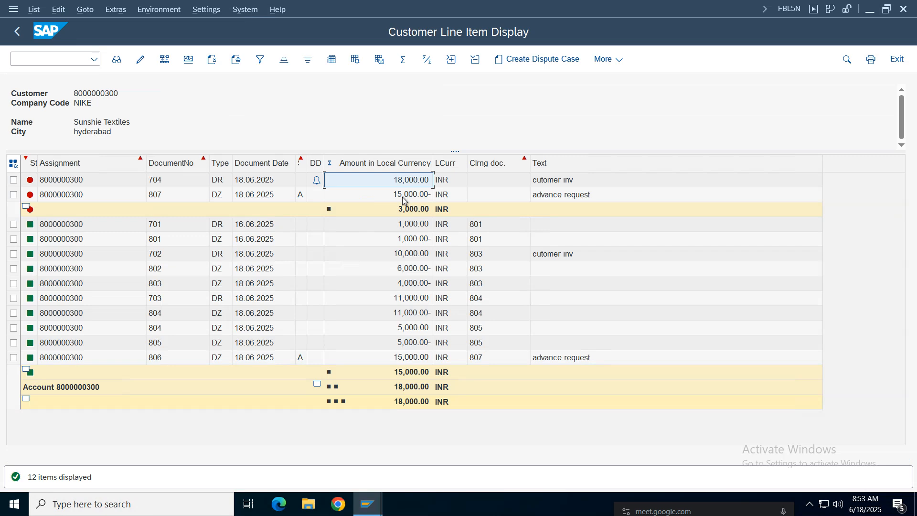
left_click(403, 197)
left_click(388, 212)
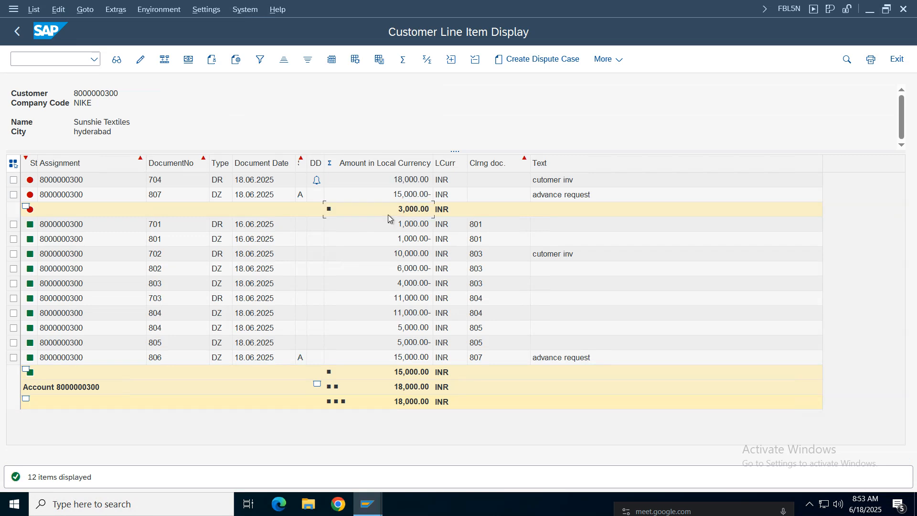
left_click(18, 33)
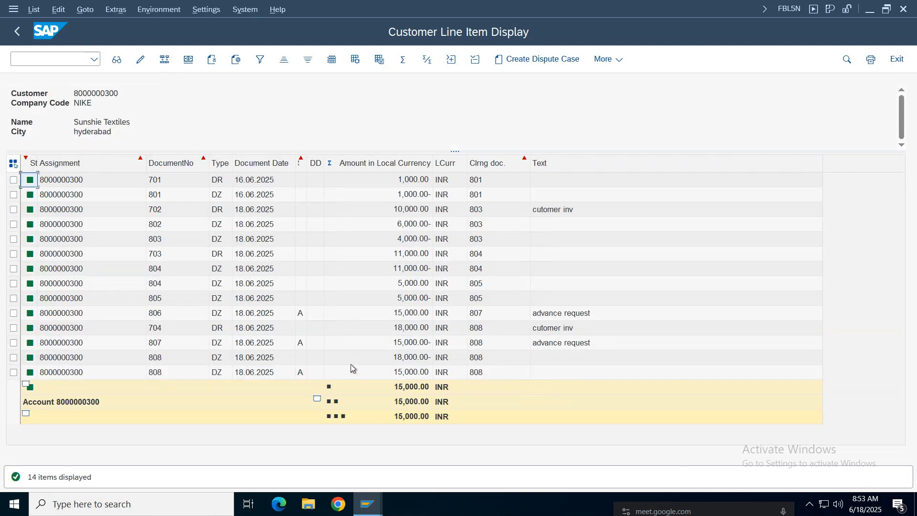
Review the latest amounts, then rerun the customer line item report for noted items only, excluding normal items and special G/L transactions
left_click(414, 344)
left_click(409, 358)
left_click(403, 374)
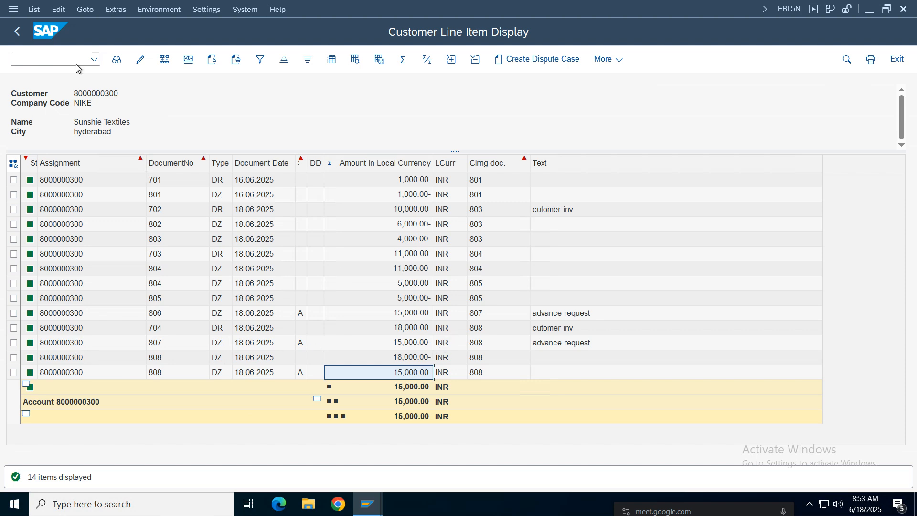
left_click(17, 32)
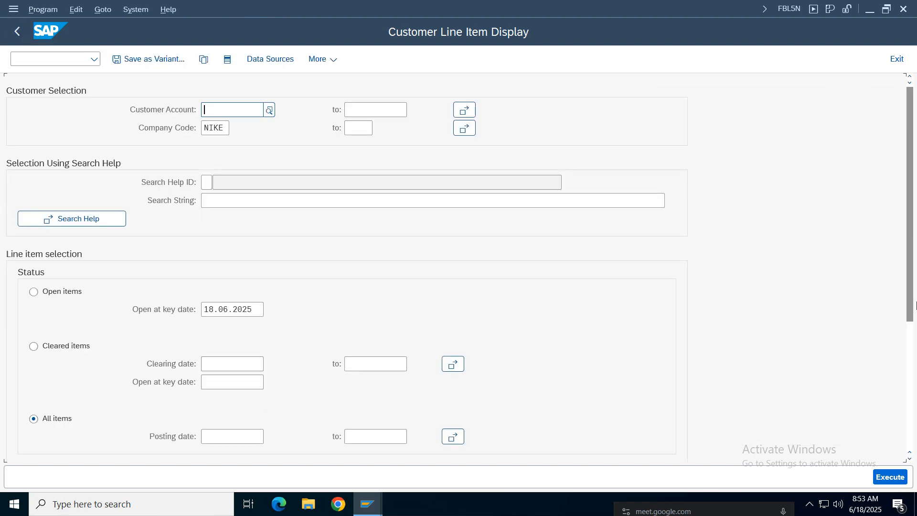
scroll(910, 306, "down", 5)
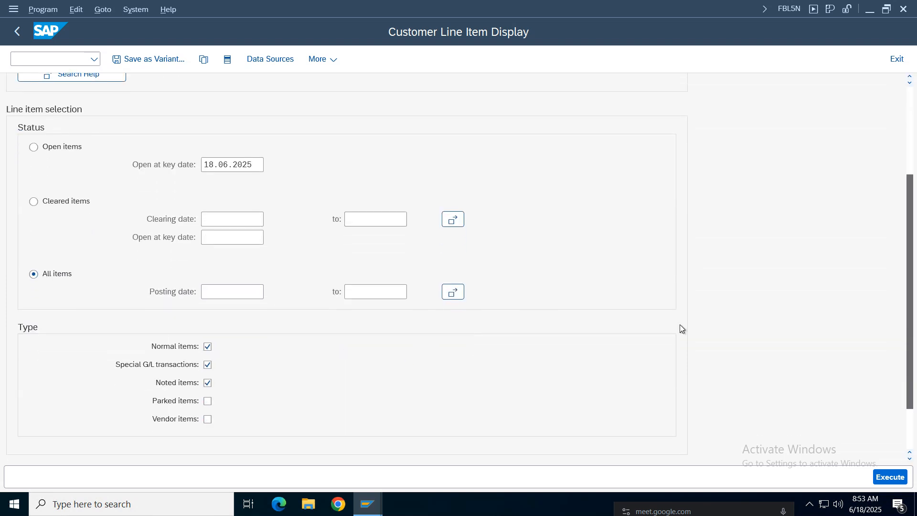
left_click(207, 366)
left_click(207, 348)
left_click(207, 384)
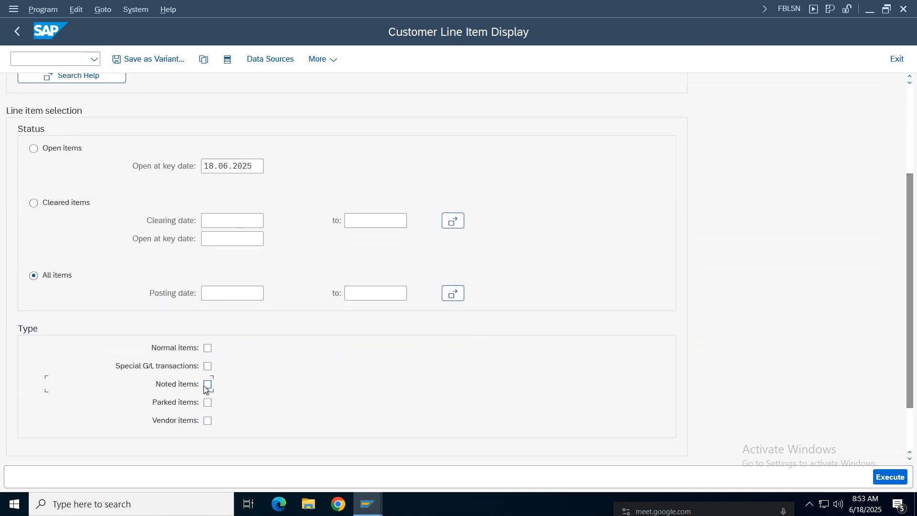
left_click(207, 384)
key("F8")
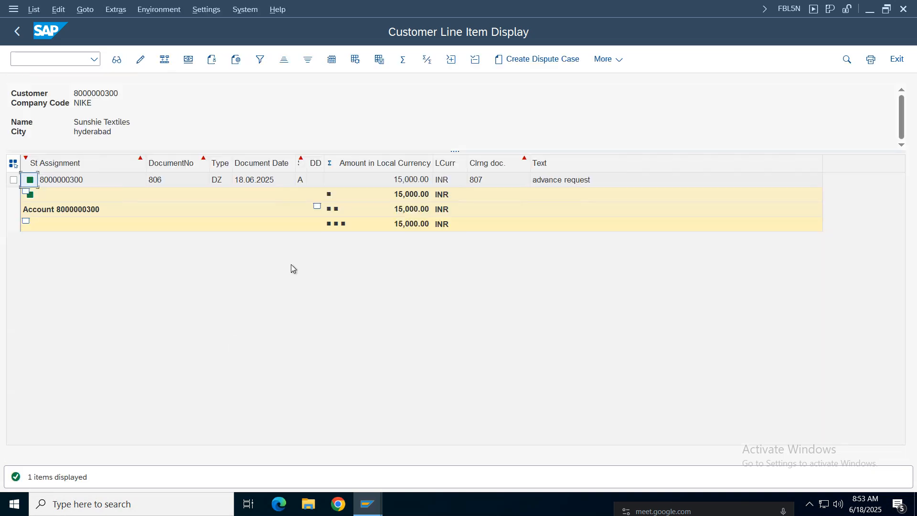
Widen the Special G/L Ind. column and inspect the document status in the advance request's document header
left_click_drag(310, 168, 377, 168)
left_click(302, 181)
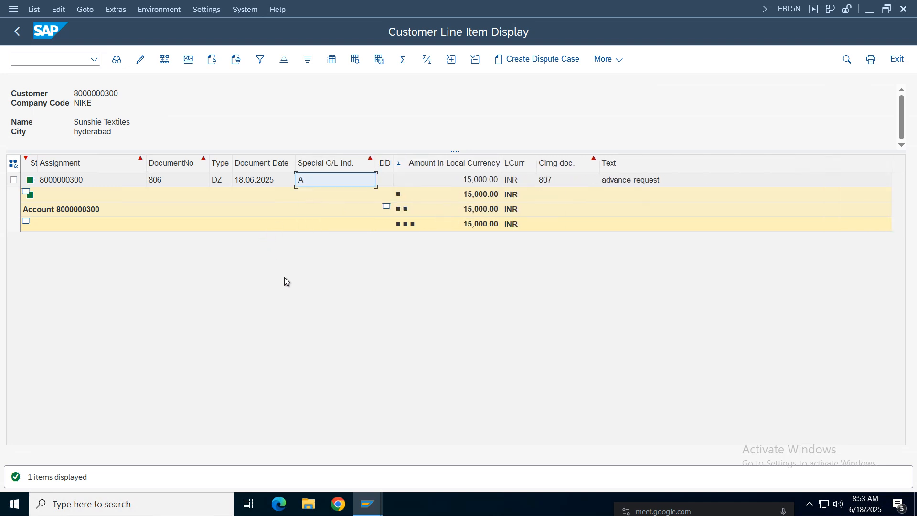
double_click(243, 182)
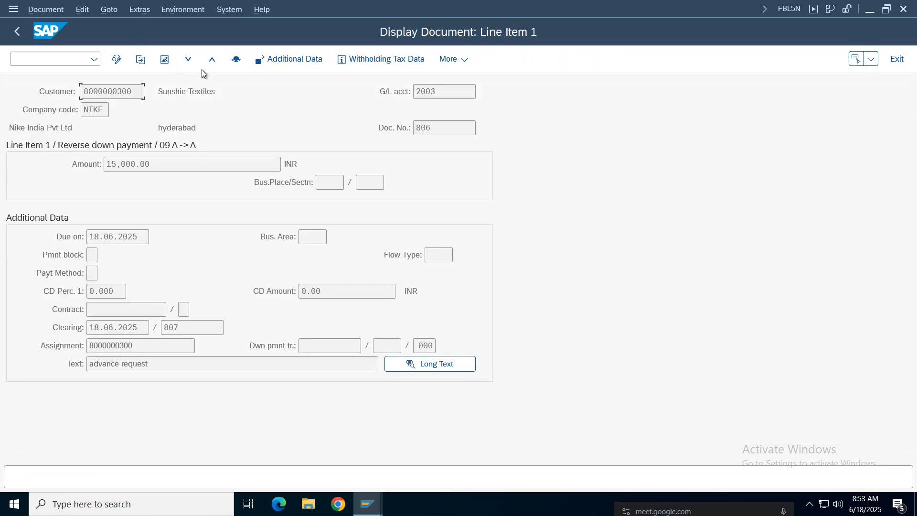
left_click(236, 59)
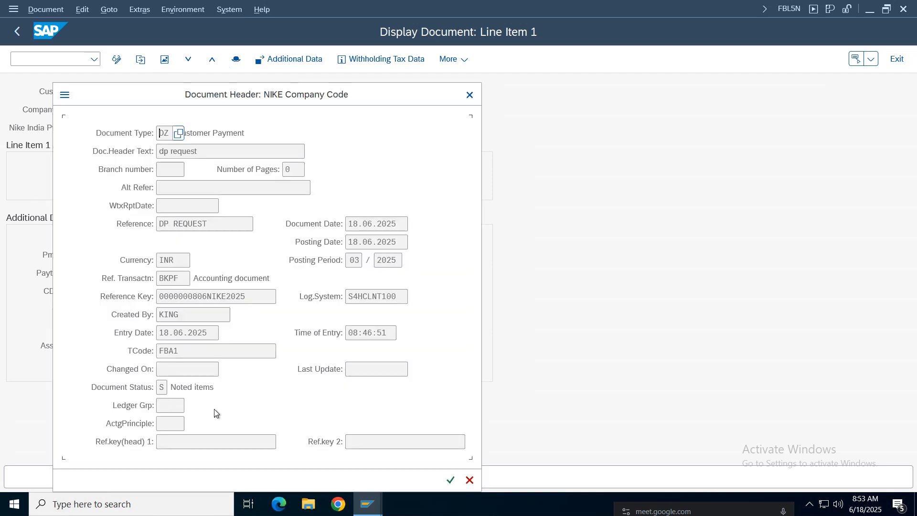
left_click_drag(220, 389, 128, 388)
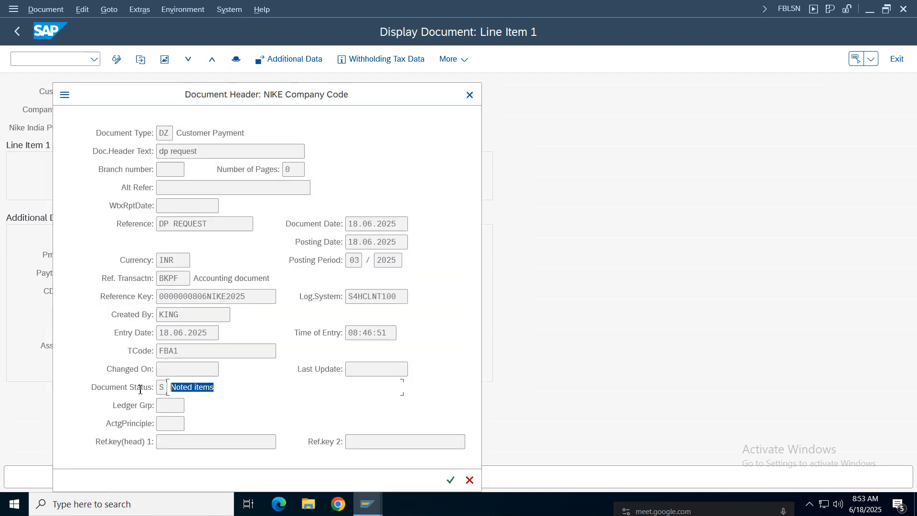
left_click(470, 95)
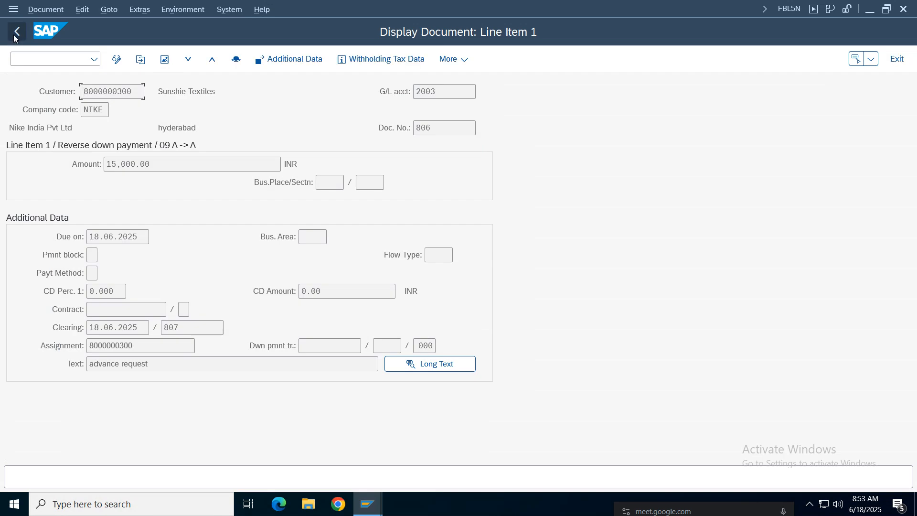
left_click(17, 31)
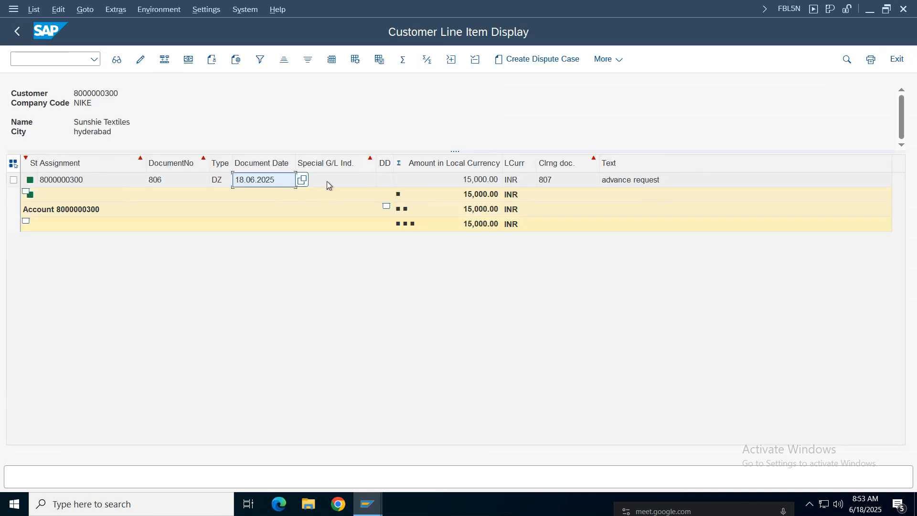
left_click(328, 181)
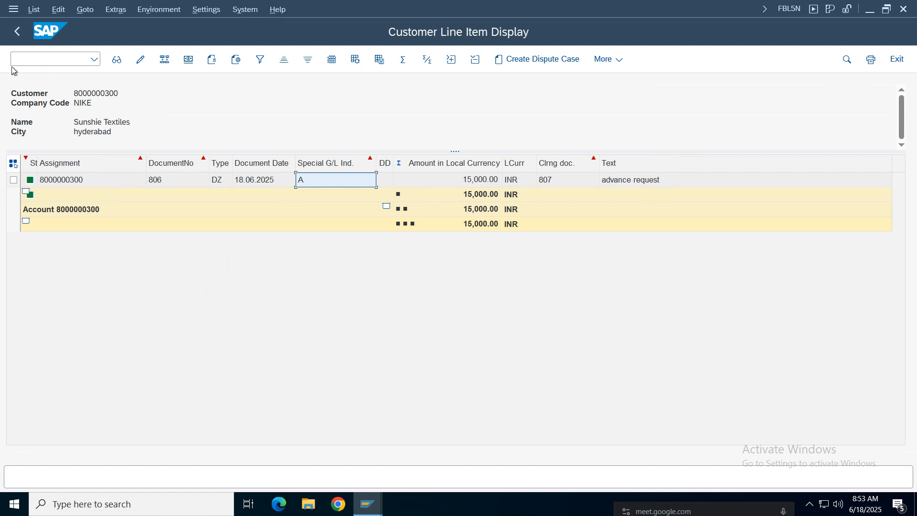
Rerun the customer line item report with special G/L transactions included alongside noted items
left_click(17, 31)
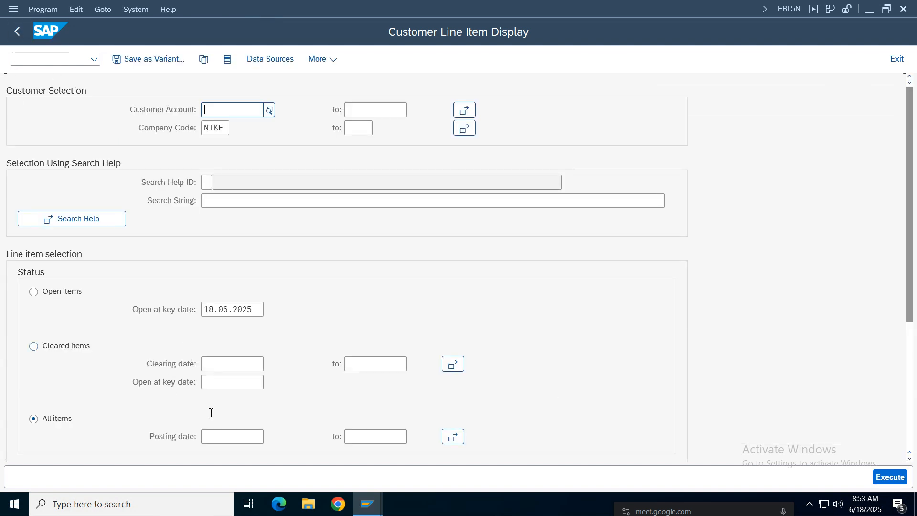
scroll(334, 287, "down", 3)
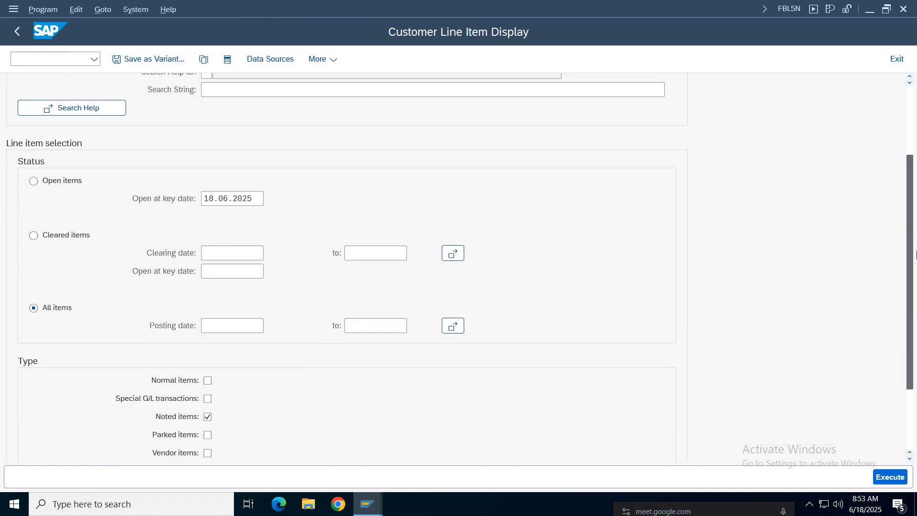
left_click(208, 395)
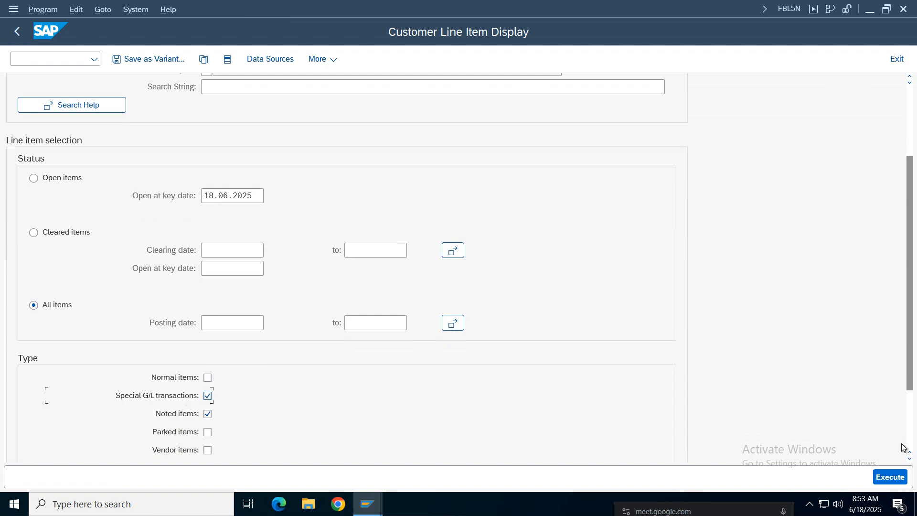
left_click(892, 477)
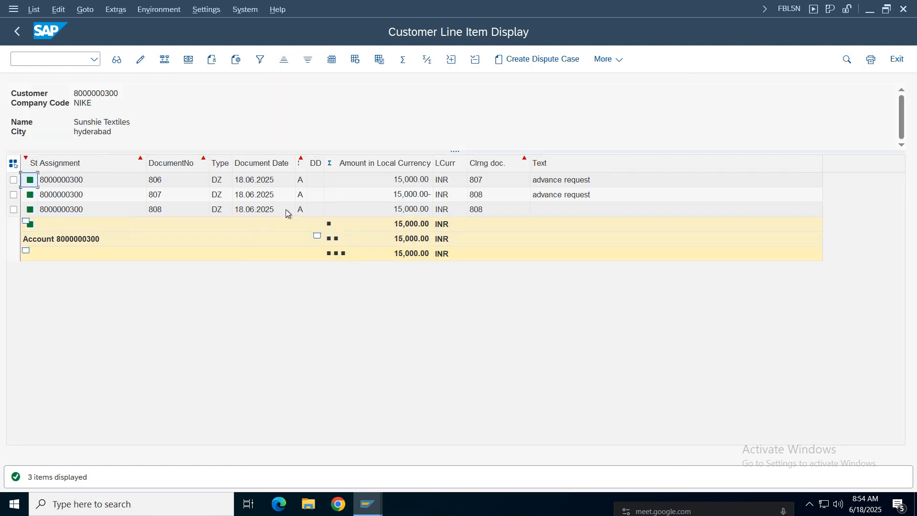
Switch to the special G/L configuration session and view the properties of customer indicator F, Down Payment Request
left_click(368, 504)
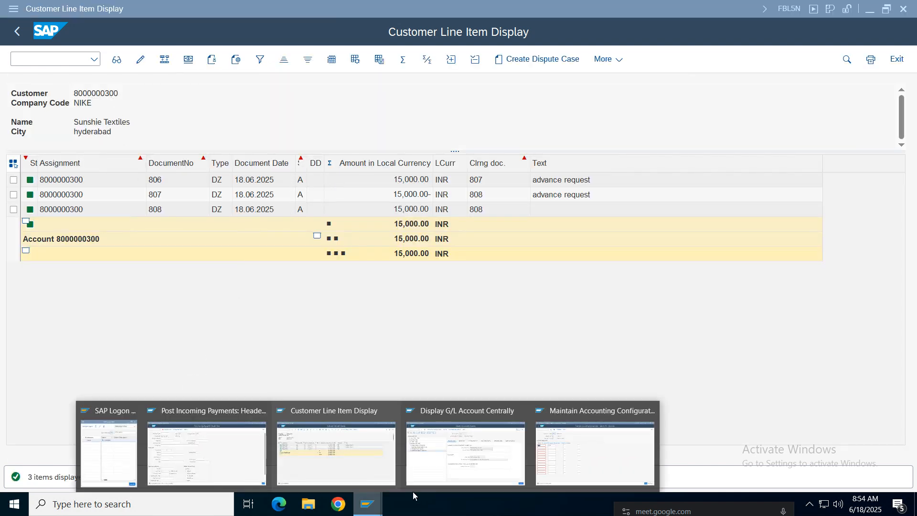
left_click(582, 451)
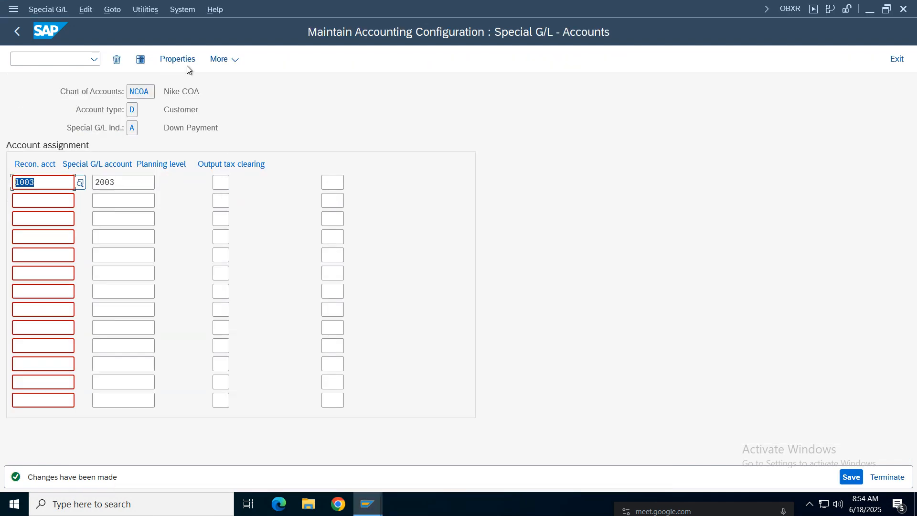
left_click(17, 31)
left_click(158, 146)
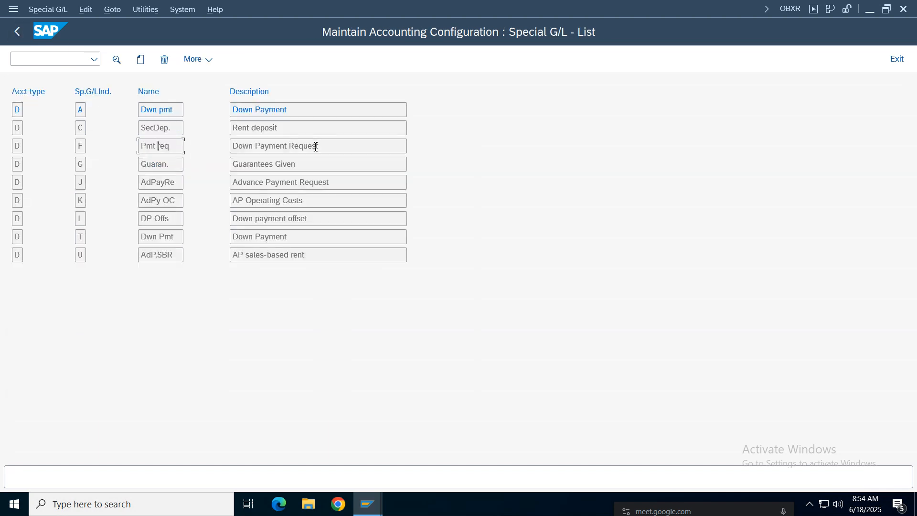
double_click(310, 149)
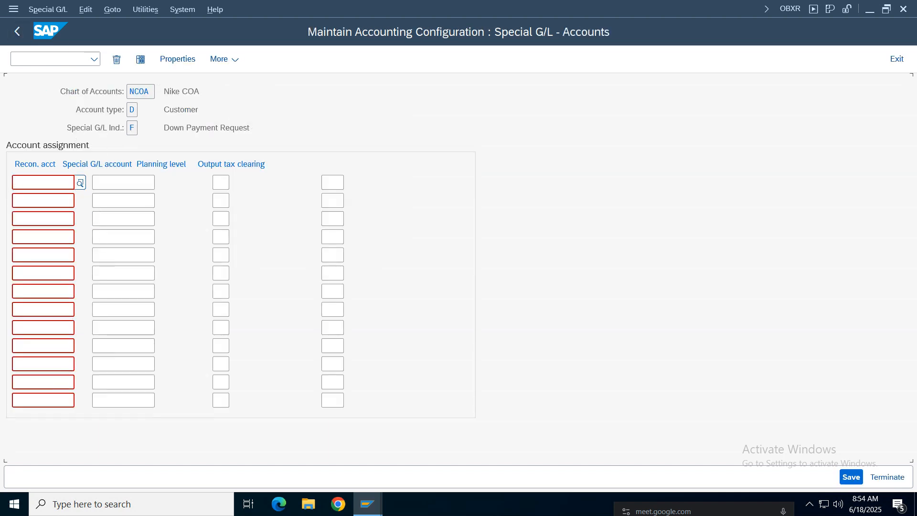
left_click(174, 60)
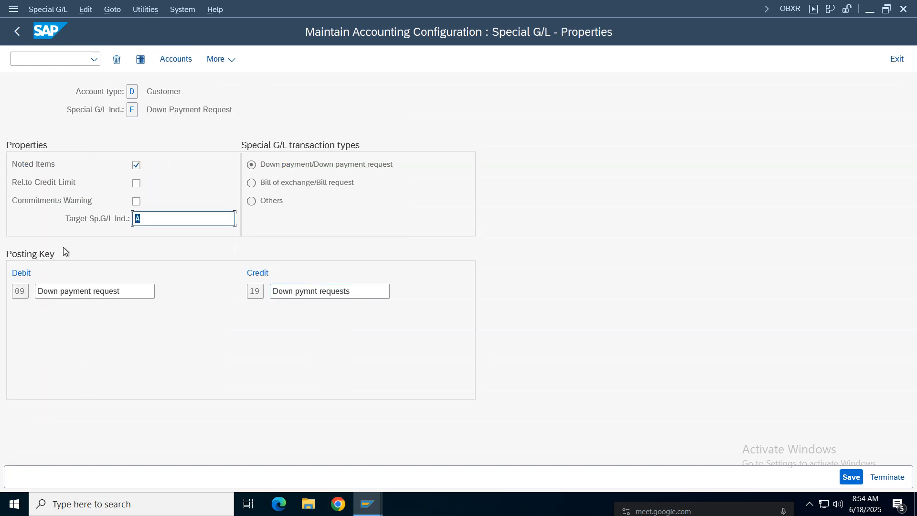
left_click(19, 32)
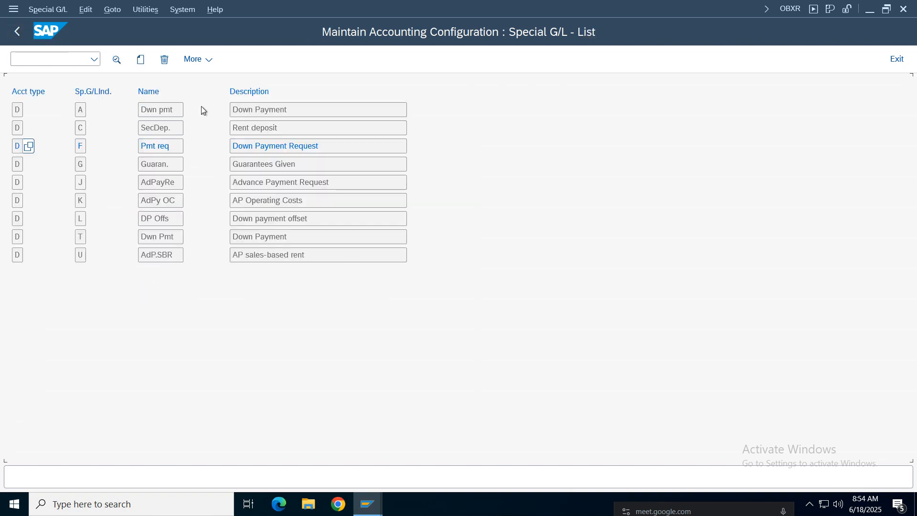
Examine the reconciliation and special G/L accounts assigned to customer indicator A, Down Payment
double_click(264, 109)
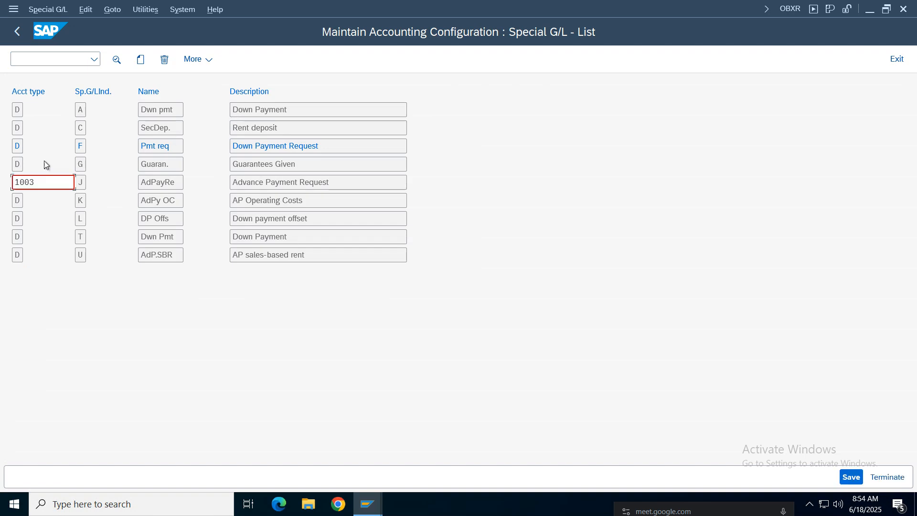
double_click(43, 183)
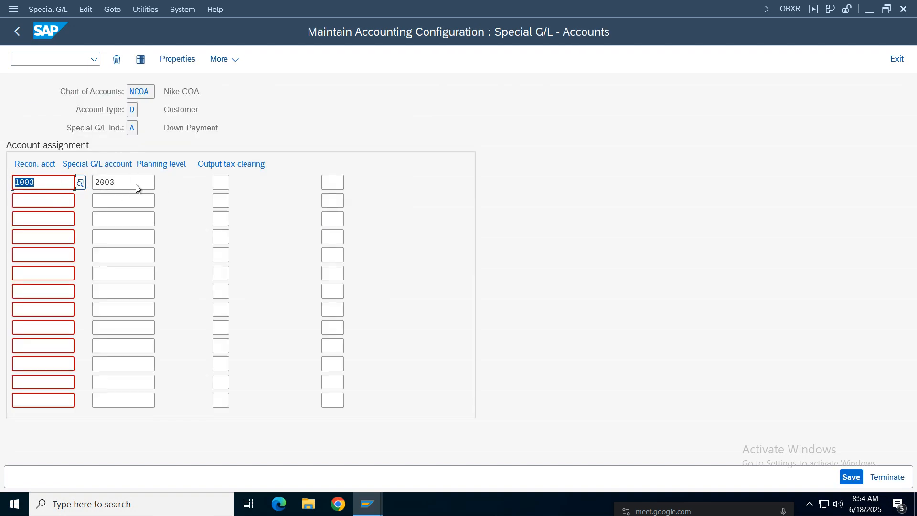
left_click_drag(136, 184, 91, 182)
left_click_drag(199, 112, 149, 114)
left_click_drag(262, 132, 164, 132)
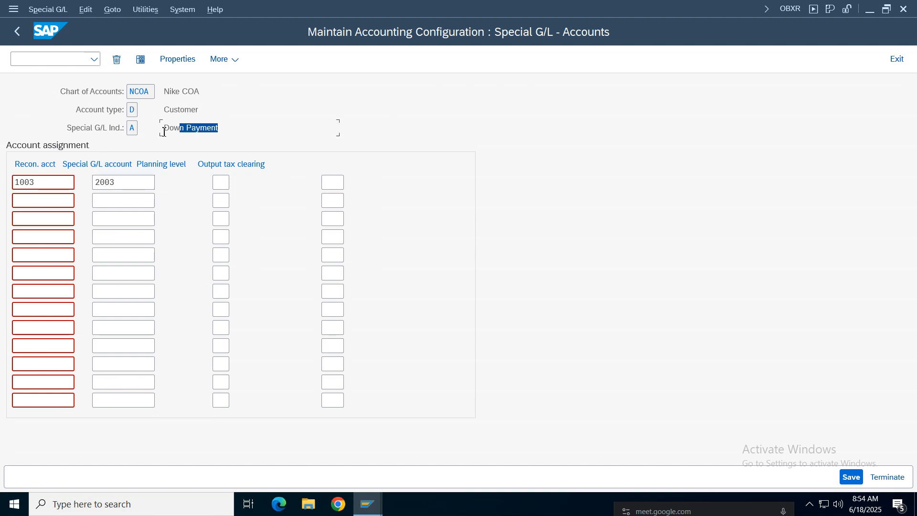
left_click(17, 31)
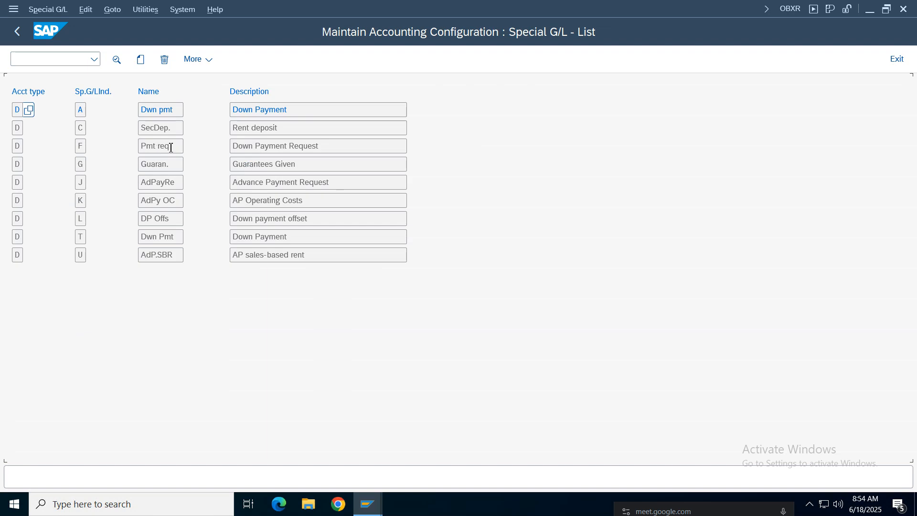
Assign reconciliation account 1003 and special G/L account 2003 to customer indicator F, Down Payment Request
left_click_drag(171, 147, 141, 147)
left_click_drag(325, 150, 202, 148)
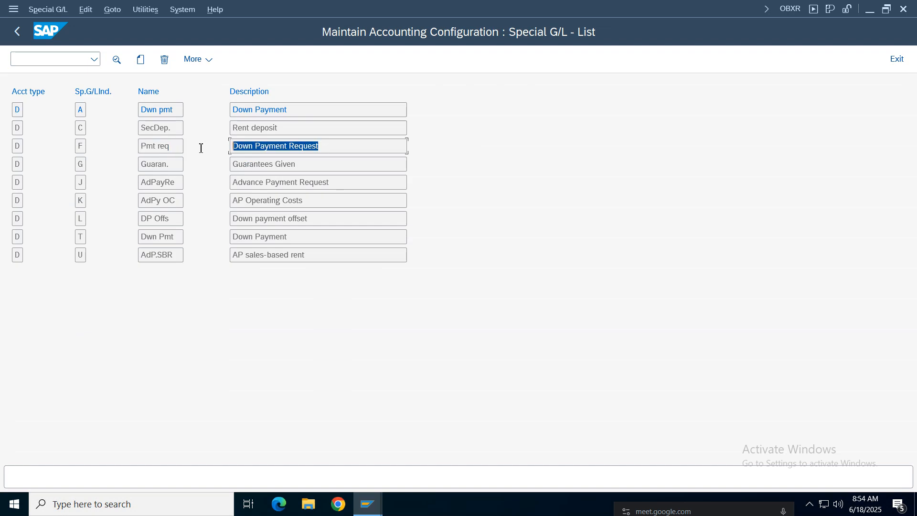
double_click(293, 146)
left_click(33, 183)
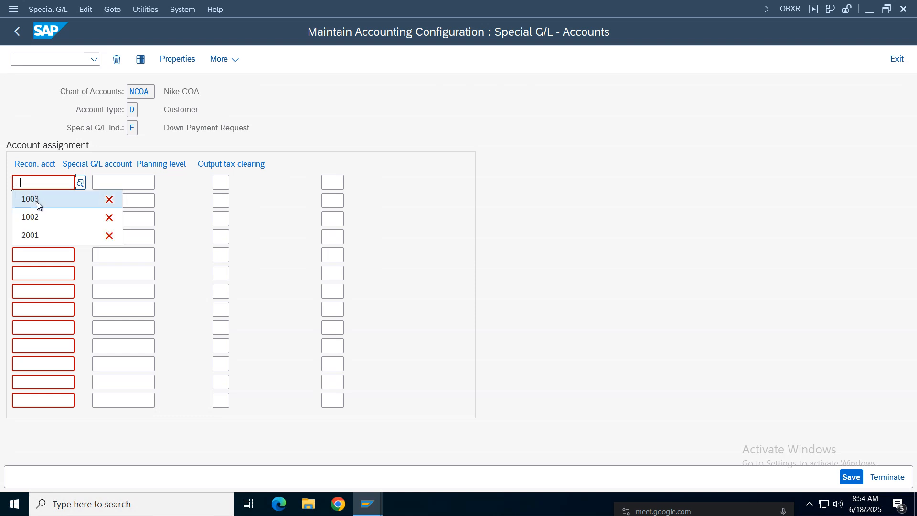
left_click(35, 199)
left_click(149, 185)
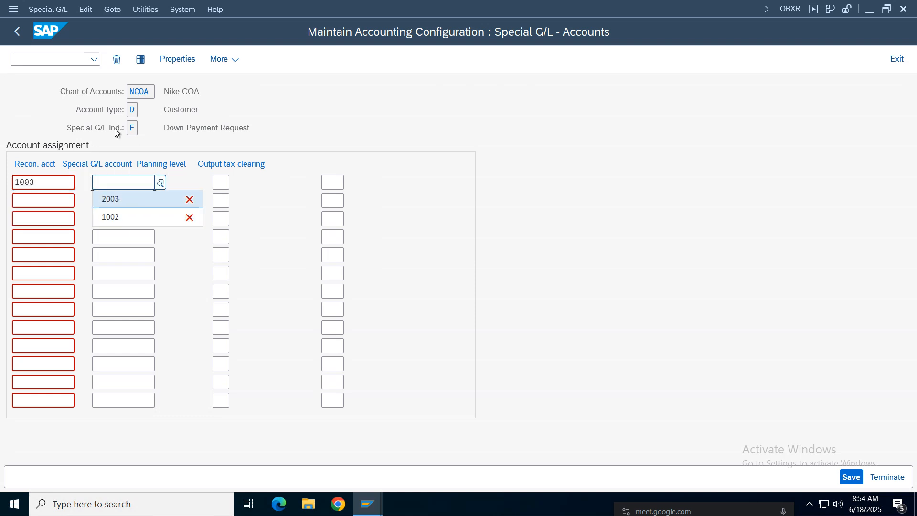
left_click(118, 201)
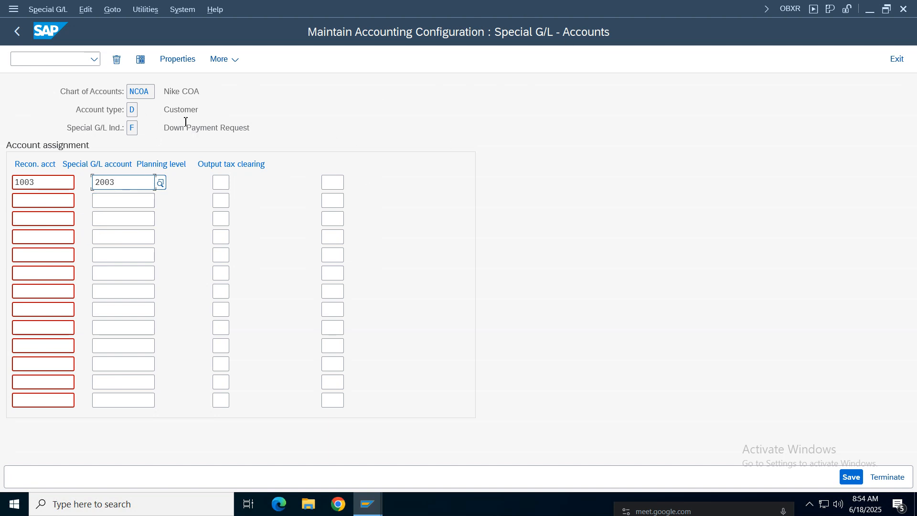
Save the Down Payment Request account assignment under the Nike Group customizing request and return to the special G/L list
left_click_drag(264, 127, 131, 117)
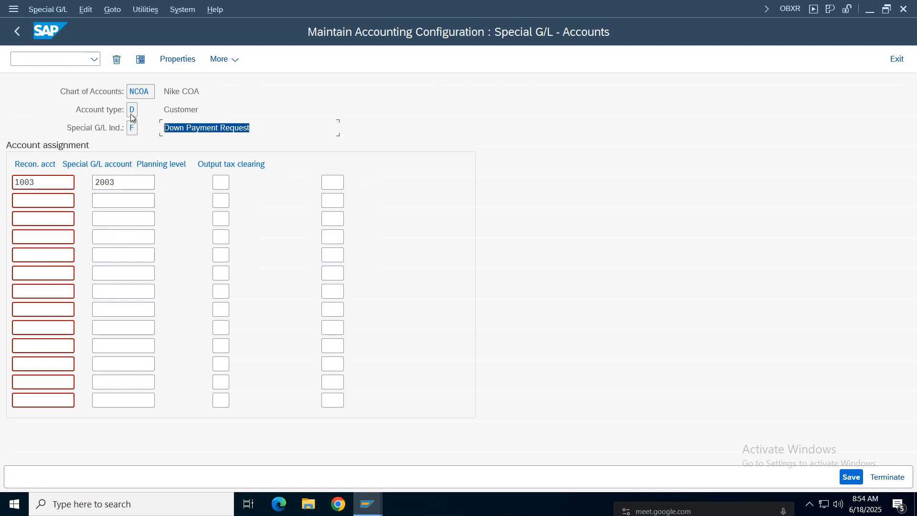
left_click(123, 184)
left_click_drag(123, 184, 60, 182)
double_click(43, 184)
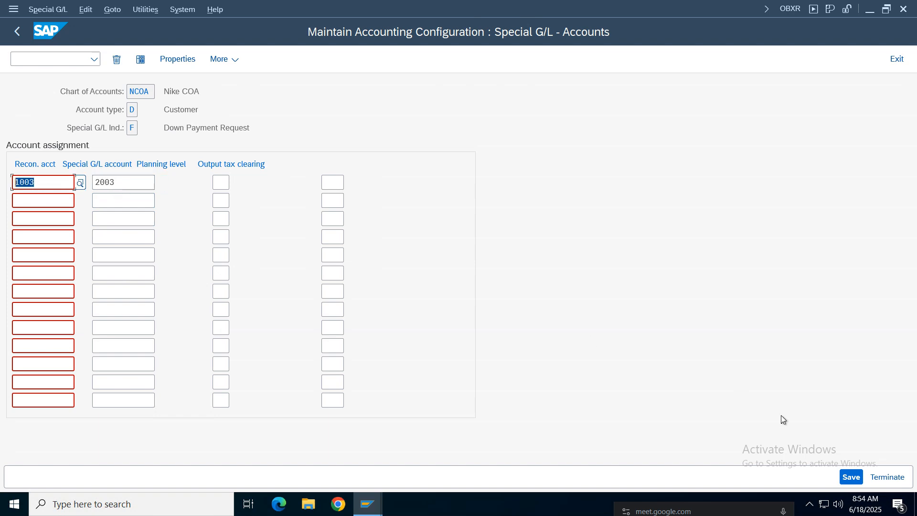
left_click(842, 480)
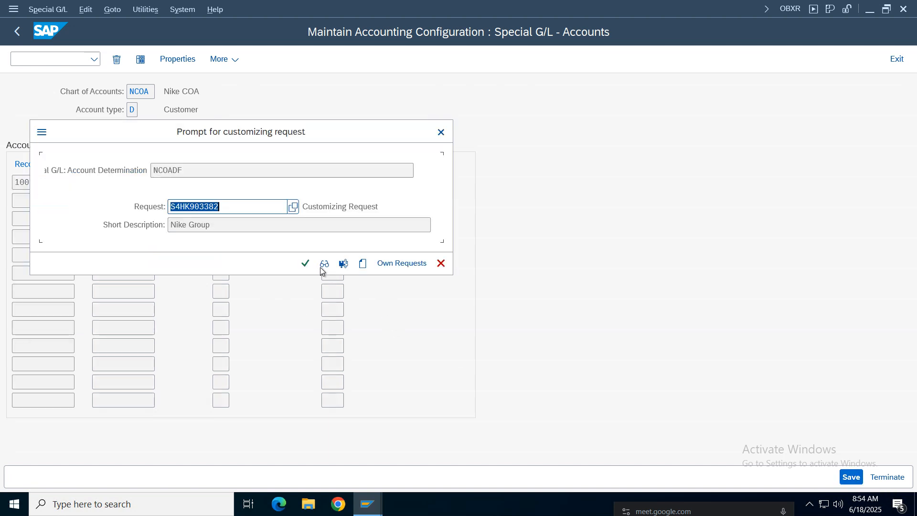
key("Return")
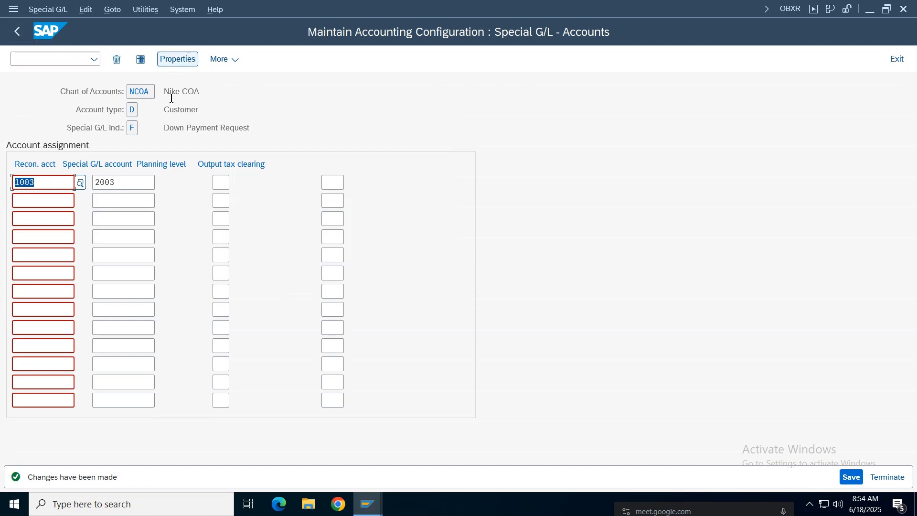
left_click_drag(277, 128, 164, 127)
left_click(18, 31)
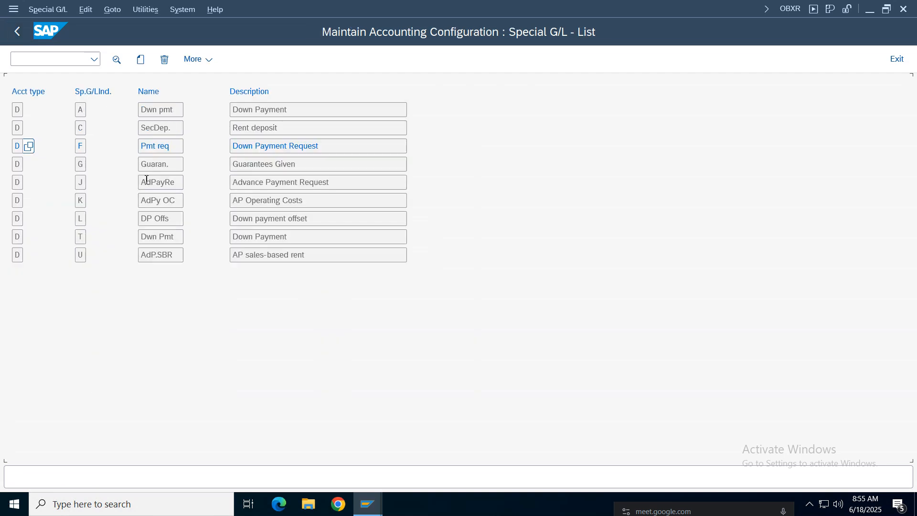
Check the reconciliation and special G/L accounts assigned to customer indicator A, Down Payment, and return to the special G/L list
left_click_drag(298, 110, 77, 106)
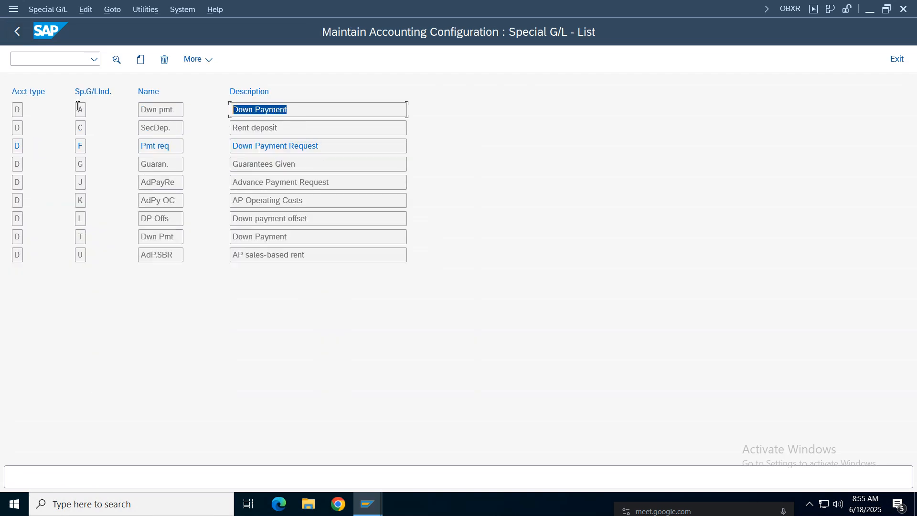
double_click(251, 112)
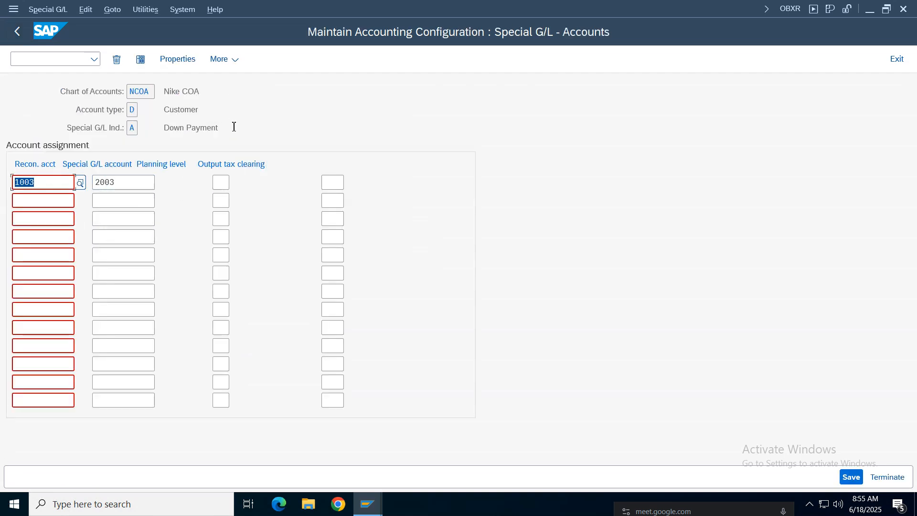
left_click(18, 32)
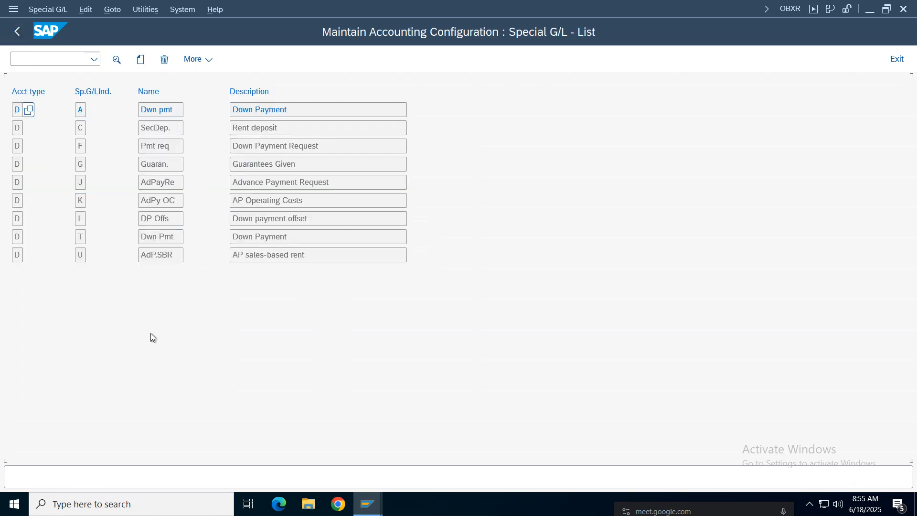
Compare the Down Payment and Down Payment Request entries, and view the noted items setting in the properties of indicator F
left_click(245, 107)
left_click_drag(182, 146, 141, 146)
left_click_drag(333, 146, 189, 141)
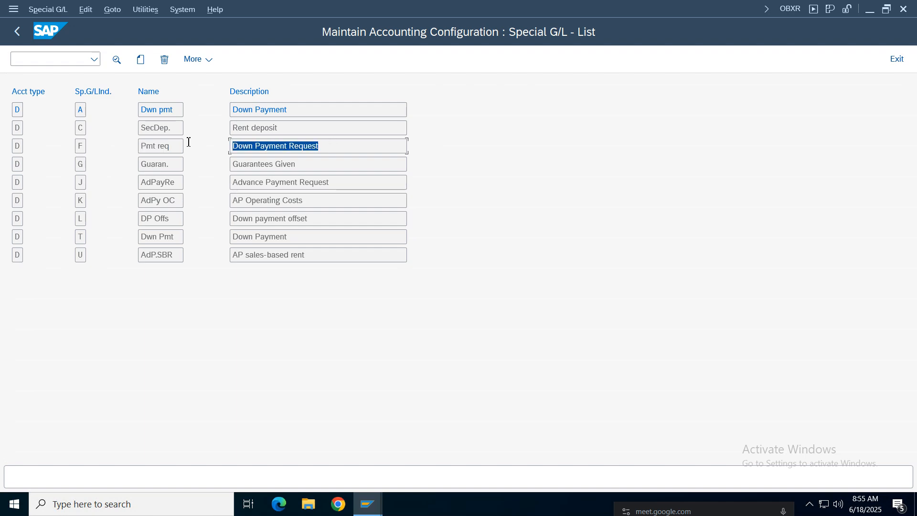
left_click_drag(292, 109, 203, 107)
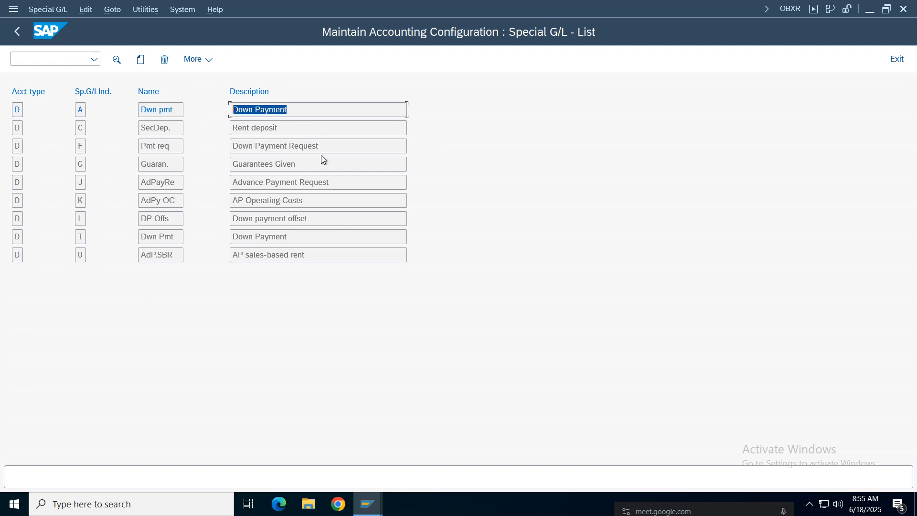
left_click_drag(332, 149, 237, 147)
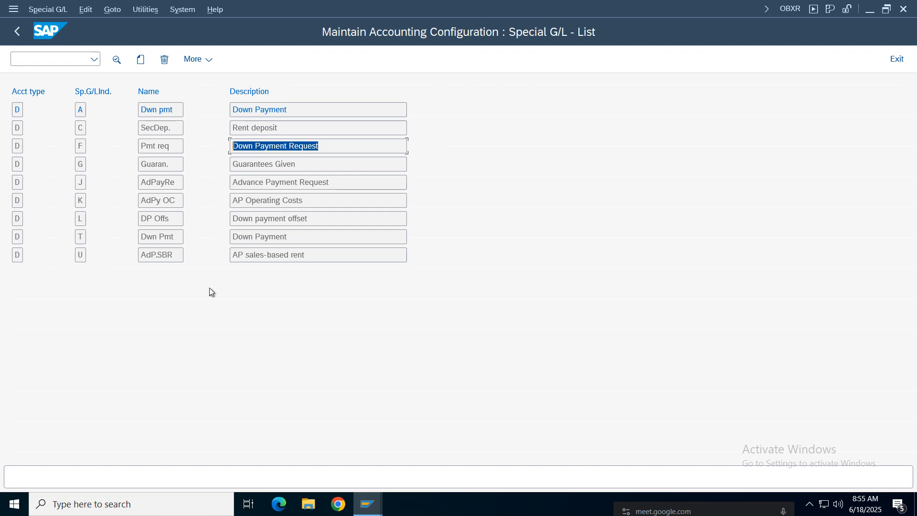
double_click(247, 146)
left_click(167, 59)
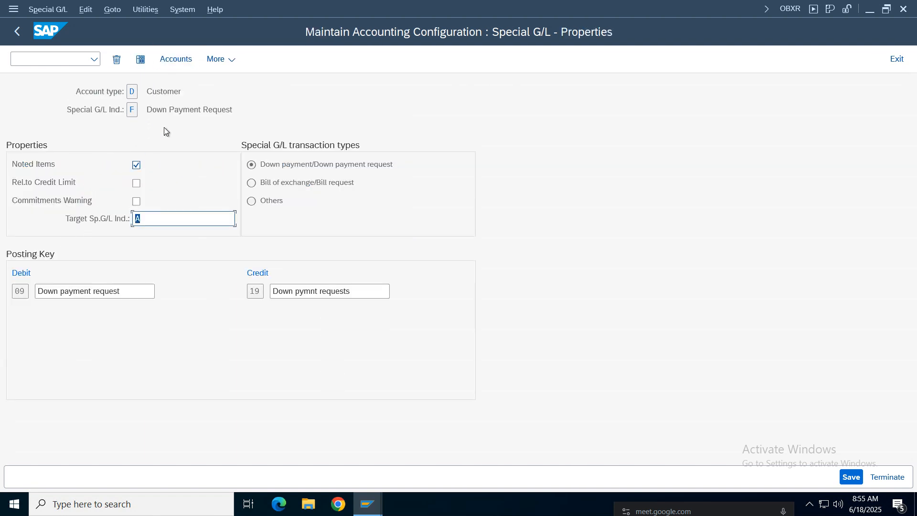
left_click_drag(244, 113, 121, 174)
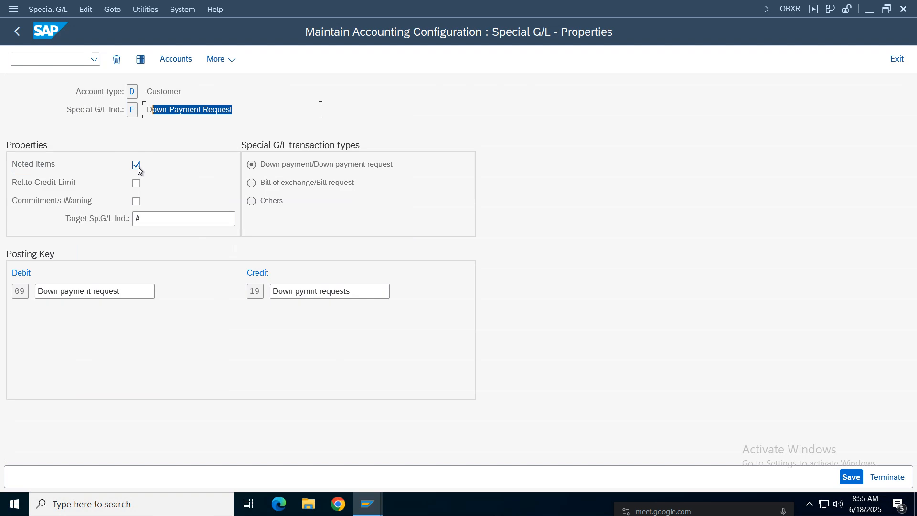
Review the account assignment of indicator F, Down Payment Request, and exit the special G/L configuration to SAP Easy Access
left_click(173, 61)
double_click(47, 187)
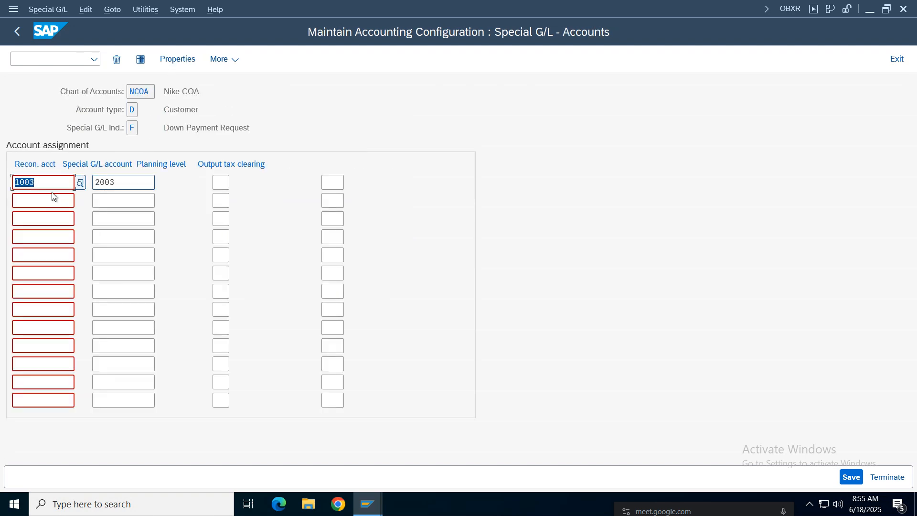
left_click(45, 186)
key("Tab")
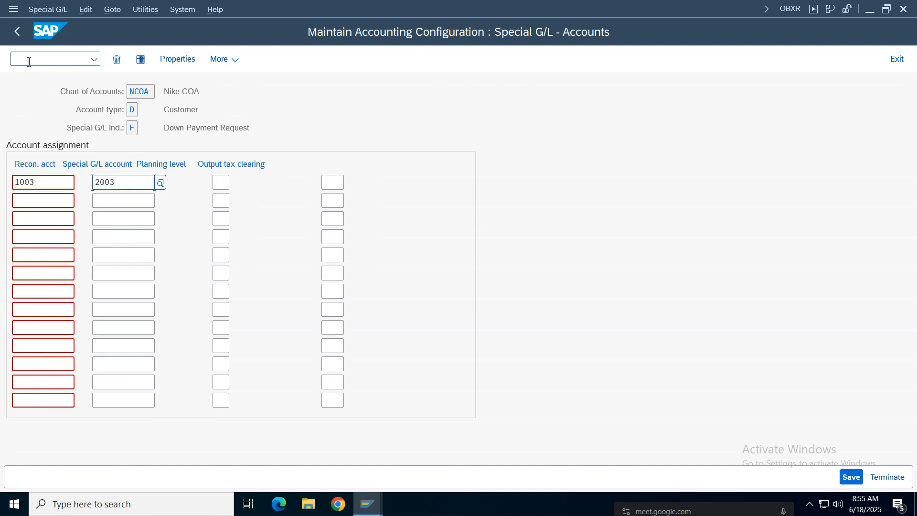
left_click(17, 32)
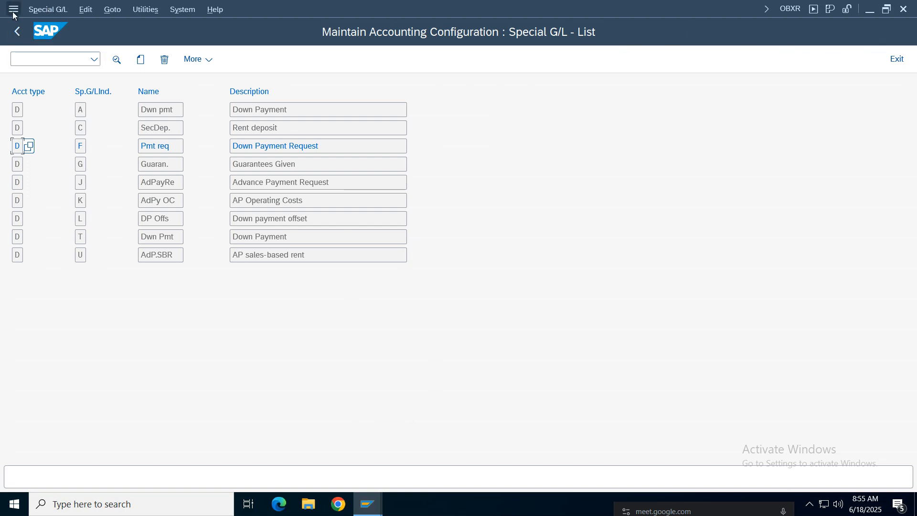
left_click(897, 59)
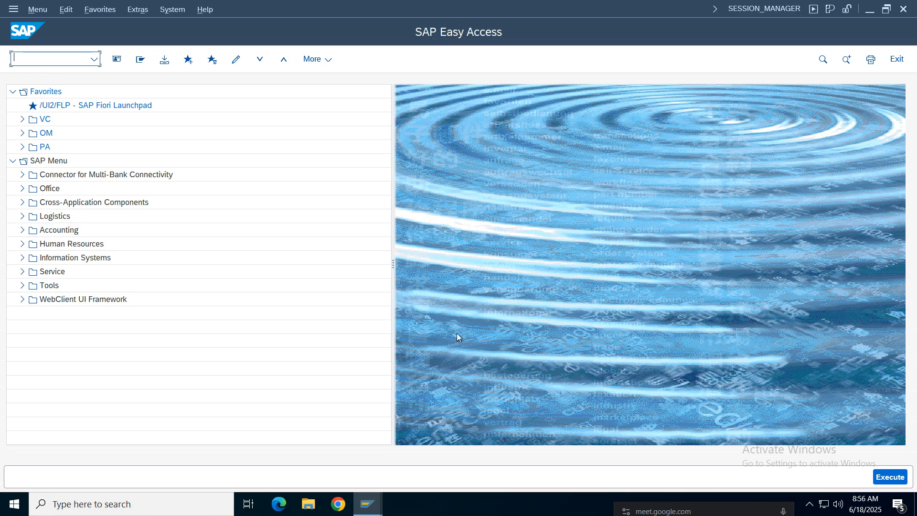
Switch to the FI Working Notes and Configuration Settings spreadsheet in Google Sheets and review the Noted Items and Advance Payments section
mouse_move(537, 5)
left_click(577, 10)
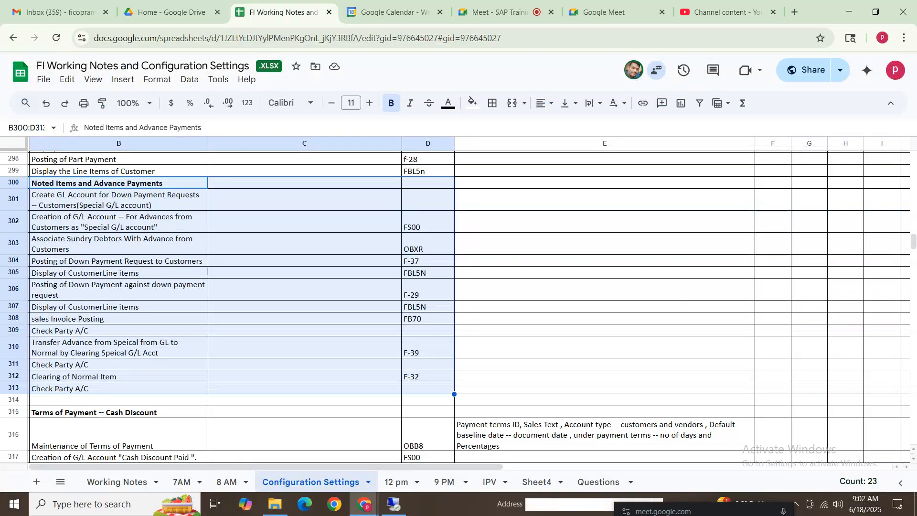
left_click(87, 355)
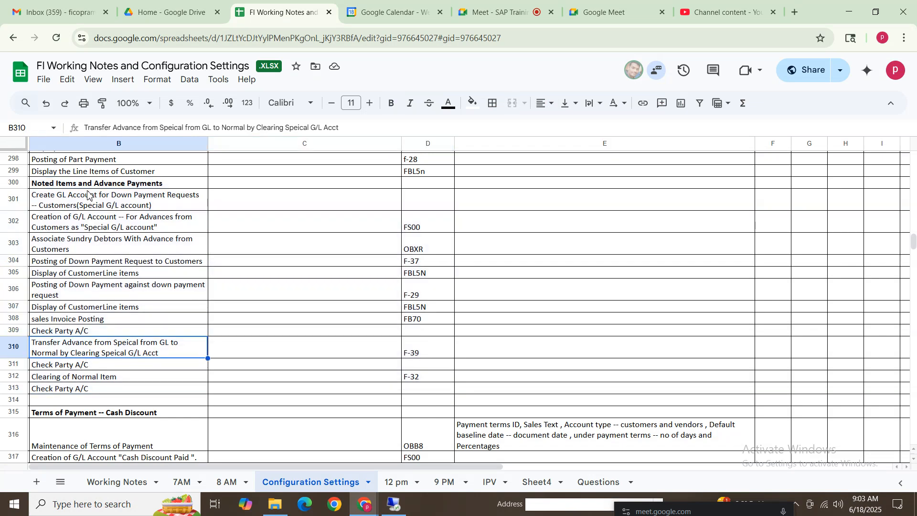
mouse_move(88, 184)
left_mouse_down()
mouse_move(481, 330)
mouse_move(416, 368)
mouse_move(429, 394)
left_mouse_up()
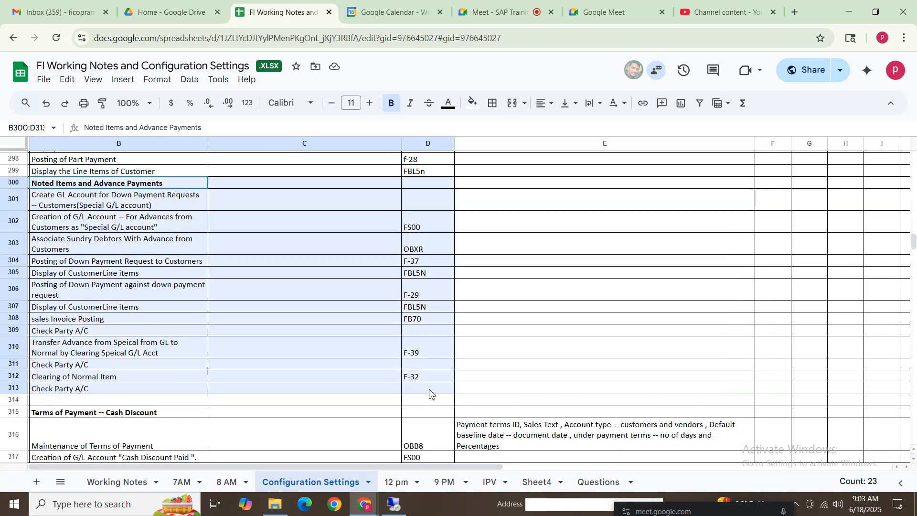
Examine the Terms of Payment -- Cash Discount section of the Configuration Settings sheet
left_click(72, 439)
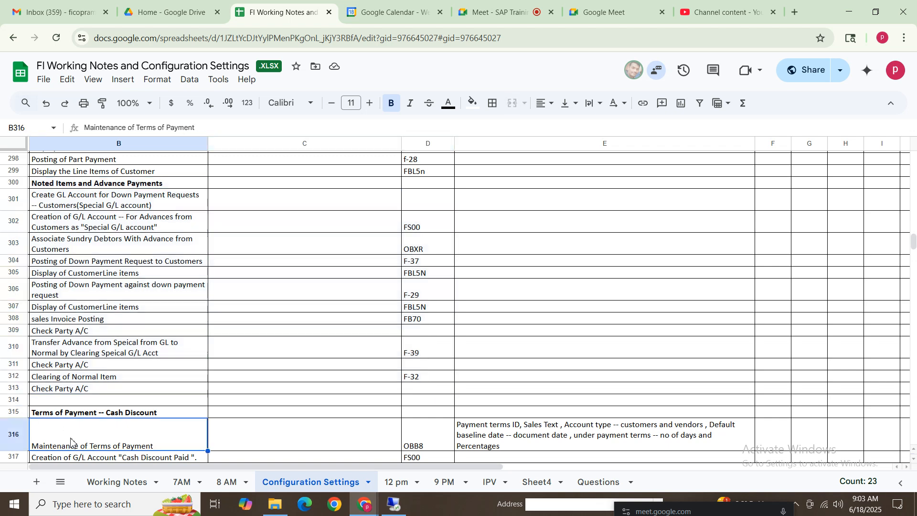
key("Down")
key("Down")
key("Down")
key("Down")
key("Down")
key("Down")
key("Down")
key("Down")
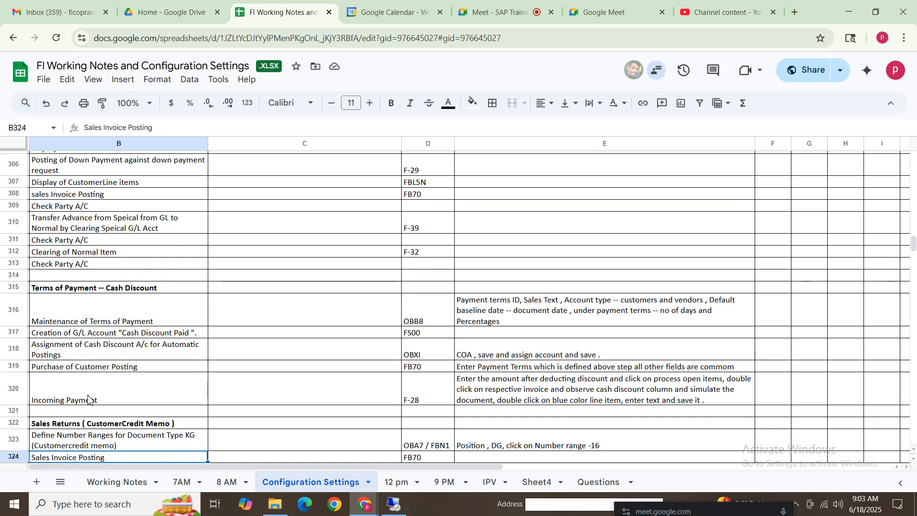
left_click_drag(90, 293, 523, 412)
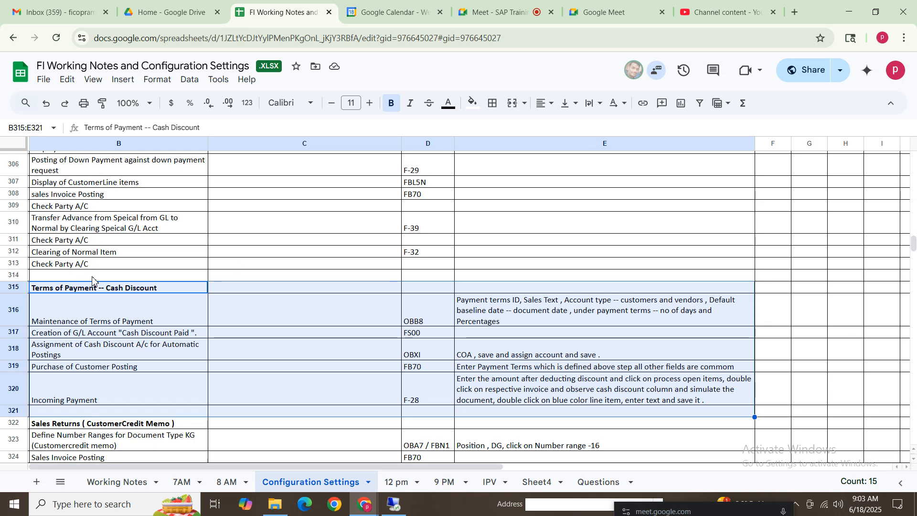
Review the transaction codes for advance transfer, item clearing, invoice posting and down payments in the Noted Items and Advance Payments section
left_click(425, 254)
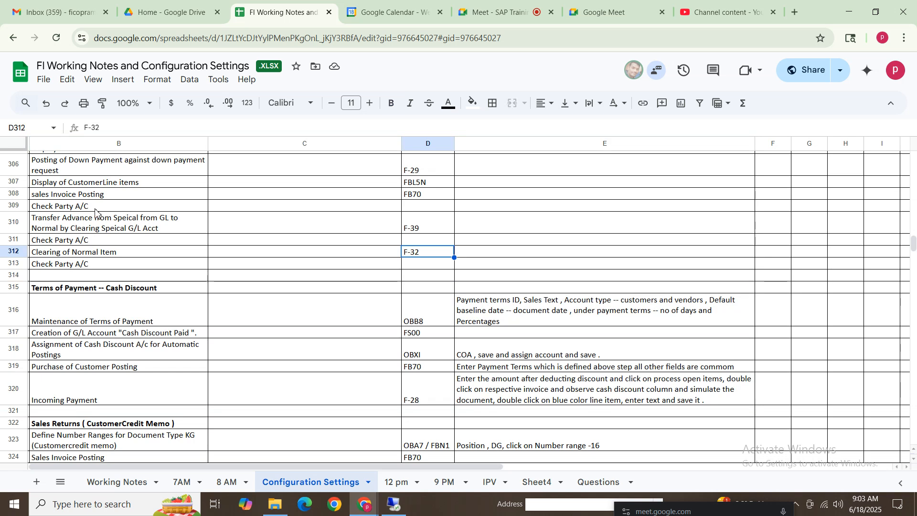
left_click(101, 230)
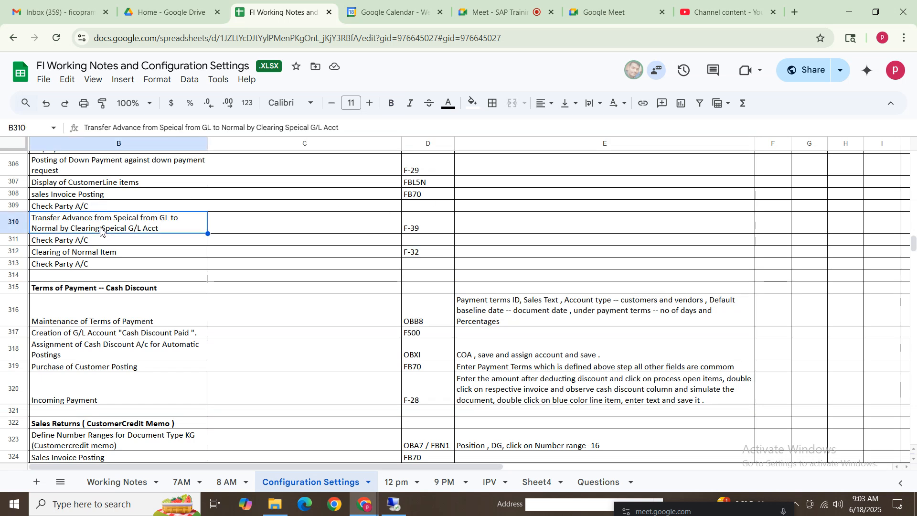
left_click(422, 200)
key("Up")
key("Up")
key("Up")
key("Up")
key("Up")
key("Up")
key("Up")
key("Up")
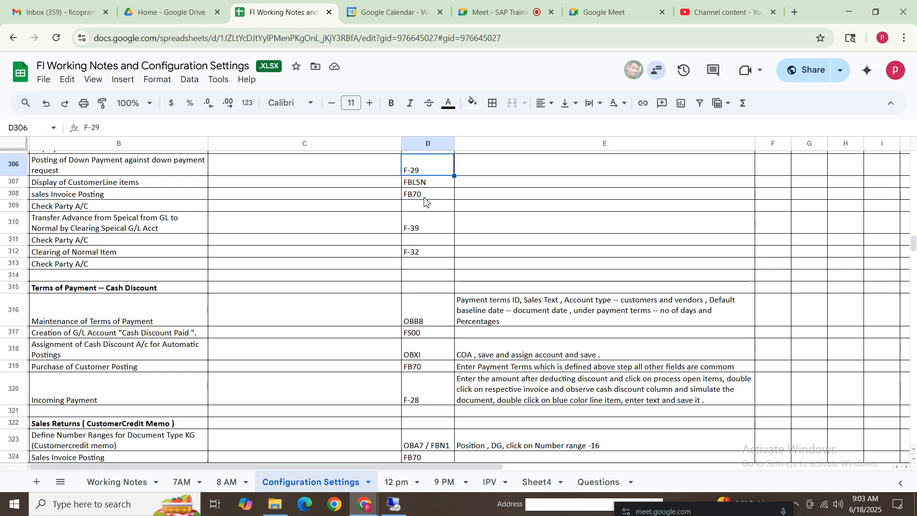
key("Up")
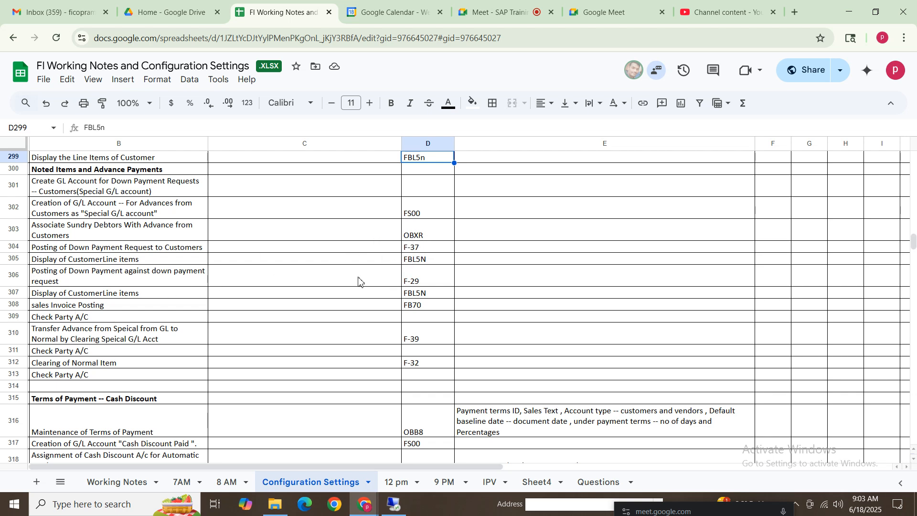
Add the note "Clear Customer itmes if balance is zero but still items exist in open item. this transaction needs to be executed" in cell E312
left_click(73, 364)
left_click(433, 367, "shift")
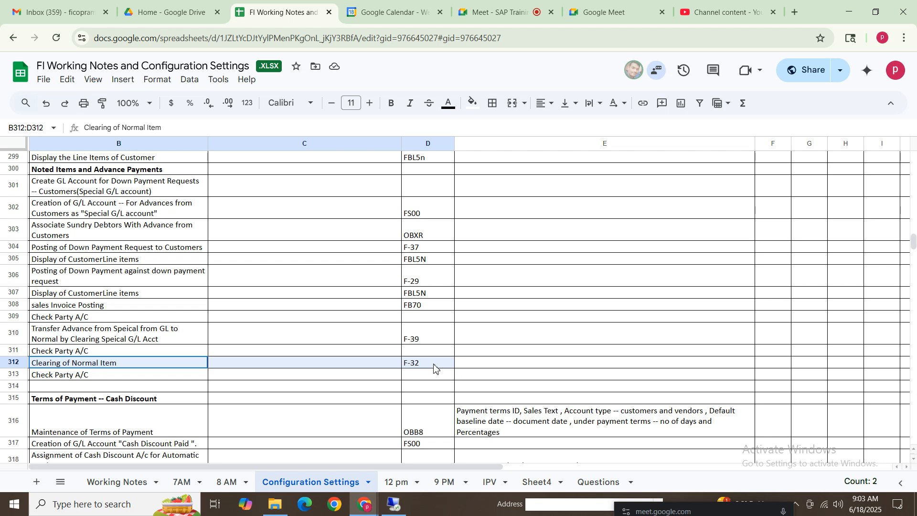
left_click(432, 367)
left_click(463, 364)
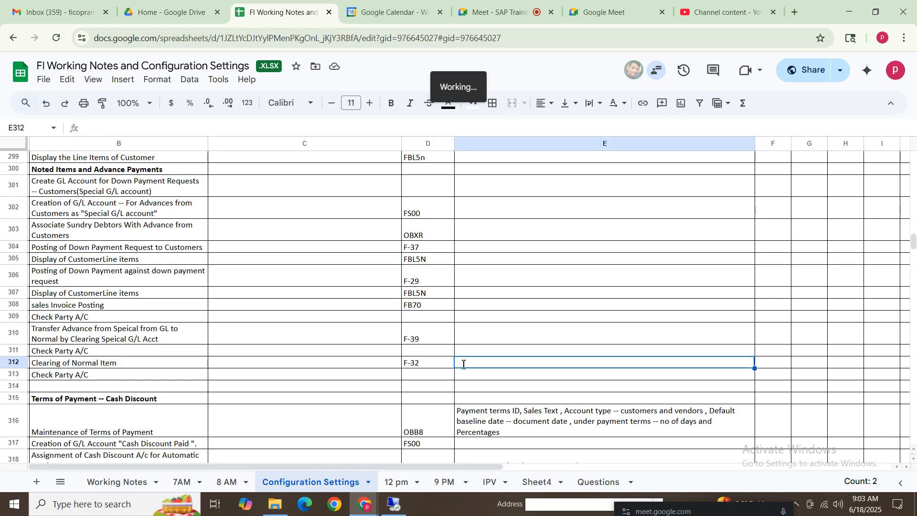
double_click(463, 364)
type("Clea")
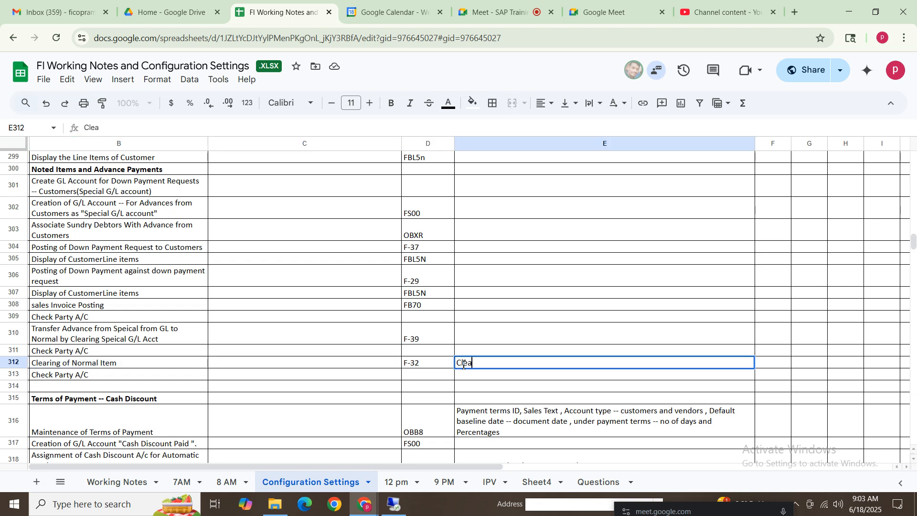
type("r Customer itmes if b")
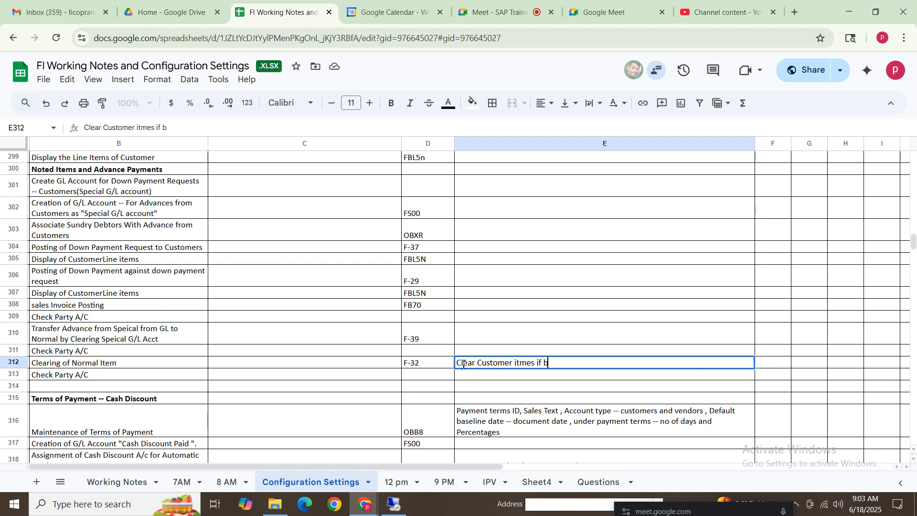
type("lance is")
key("BackSpace")
key("BackSpace")
key("BackSpace")
key("BackSpace")
type("alance is zero")
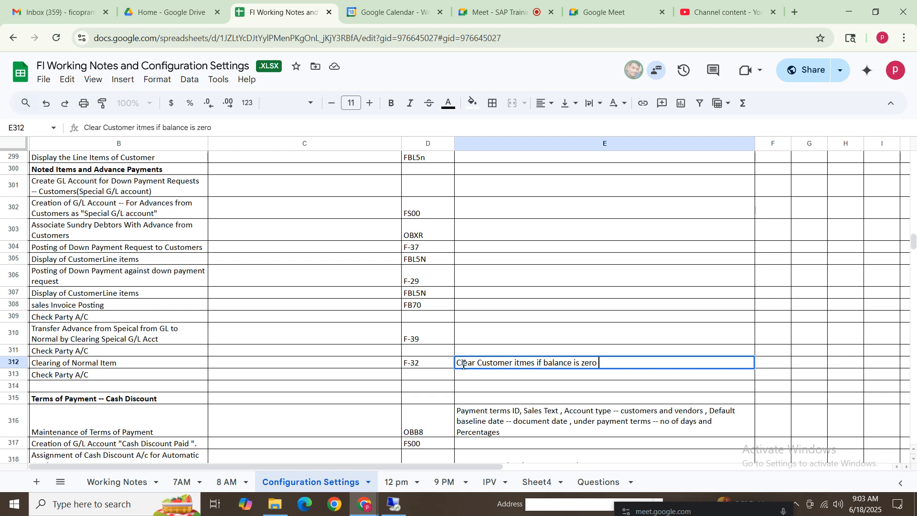
type(" but still items e")
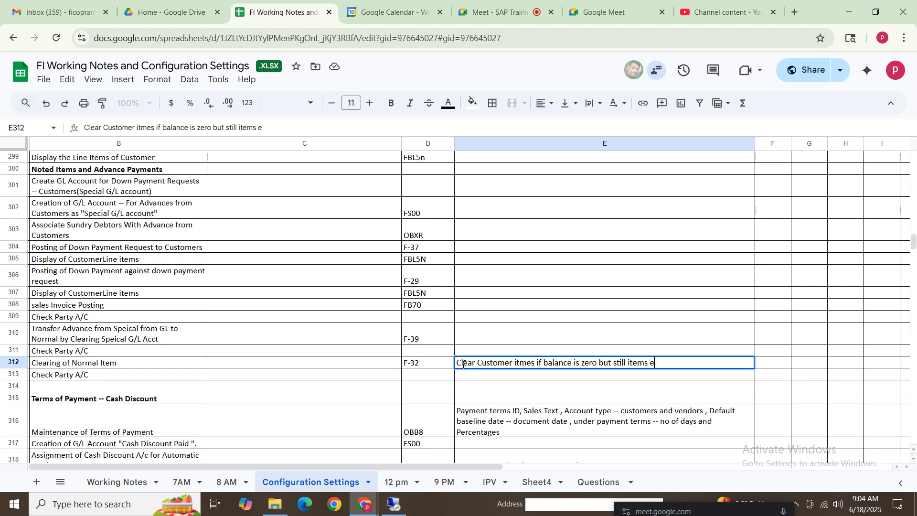
type("xist in open item.")
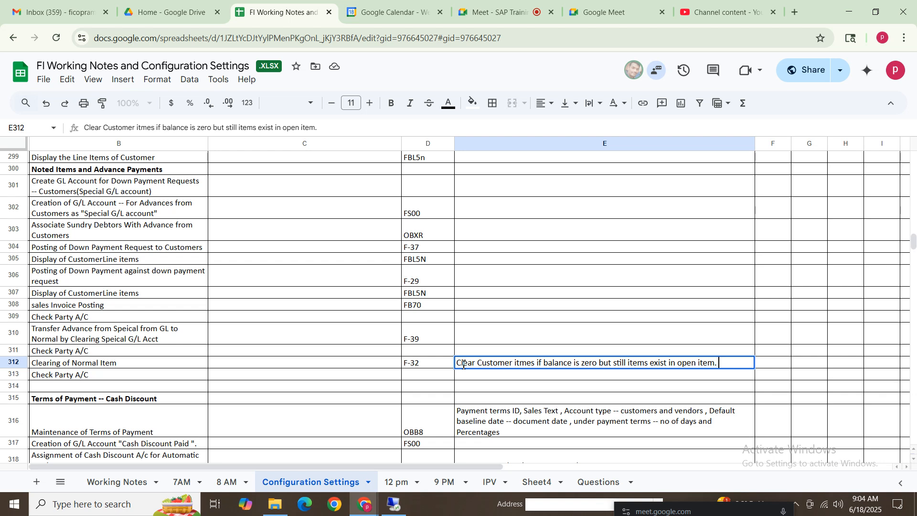
type(" this transaction")
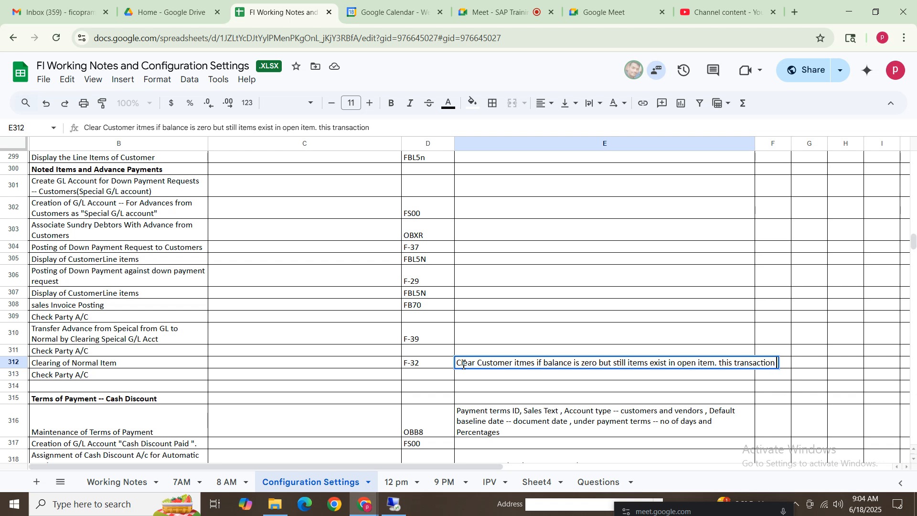
type("needs to be e")
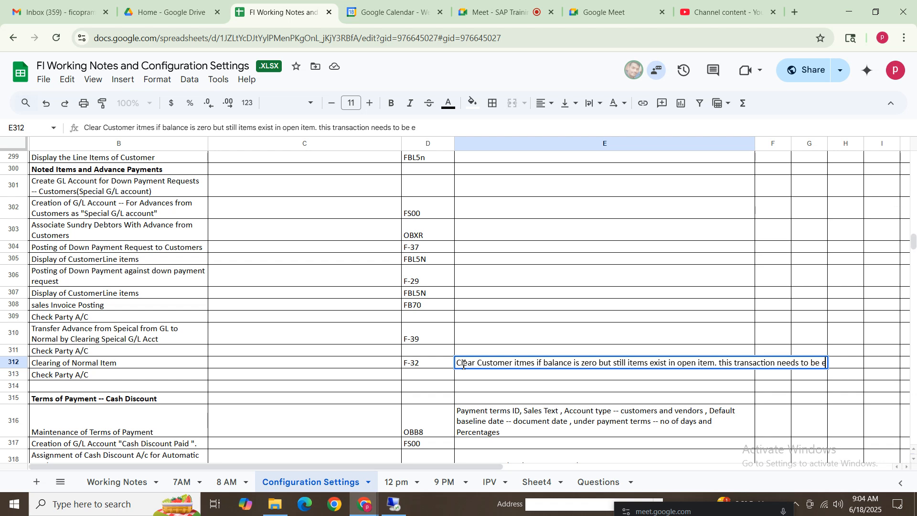
type("xecuted")
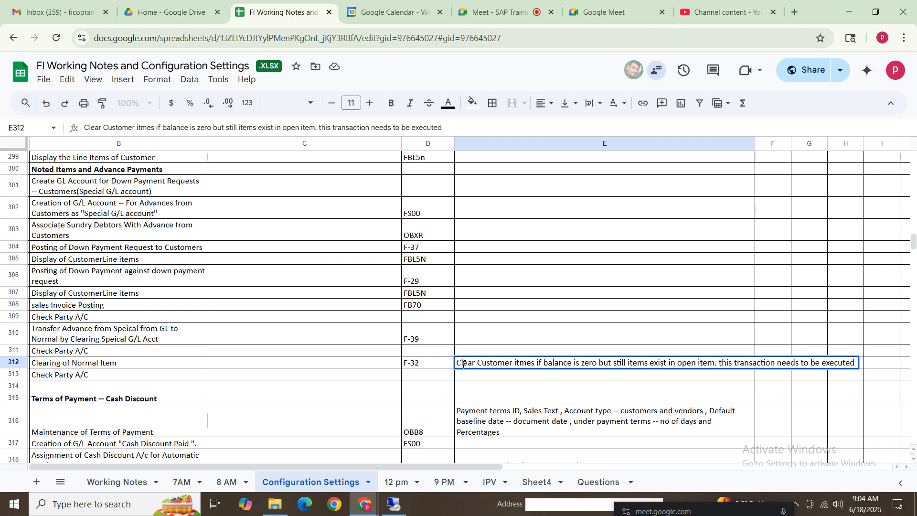
left_click(410, 395)
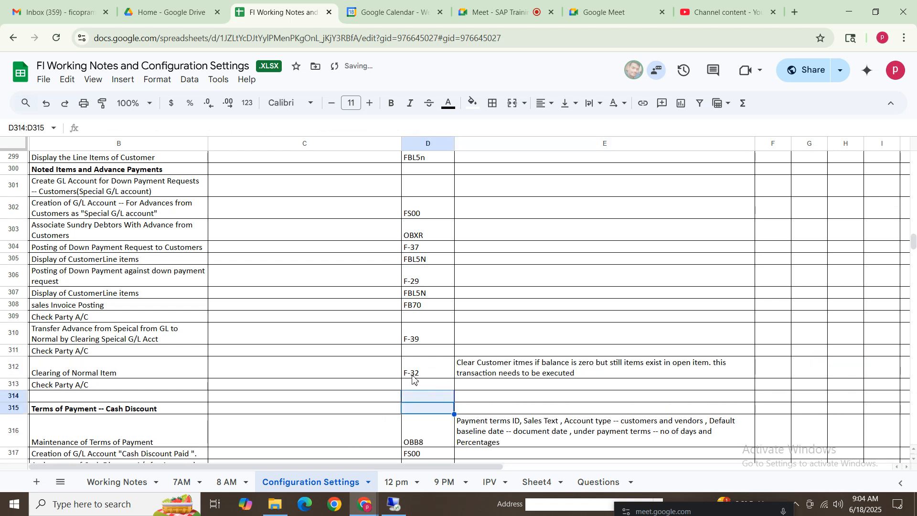
left_click_drag(117, 374, 551, 374)
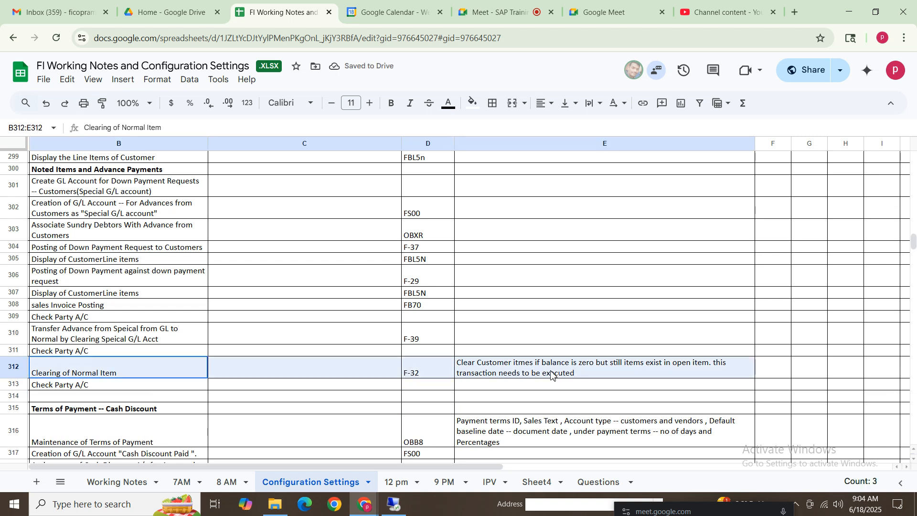
left_click(72, 413)
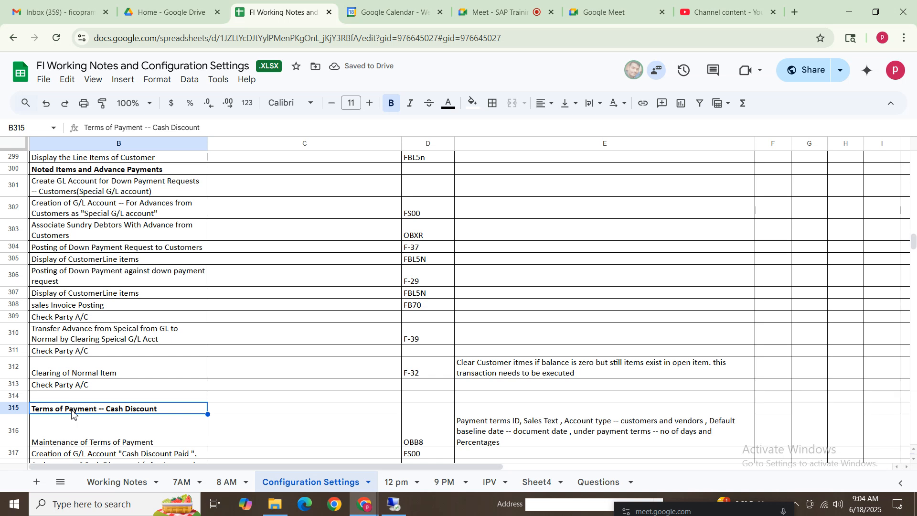
Review the Terms of Payment -- Cash Discount and Sales Returns (CustomerCredit Memo) sections of the Configuration Settings sheet
key("Down")
key("Down")
key("Down")
key("Down")
key("Down")
key("Down")
key("Down")
key("Down")
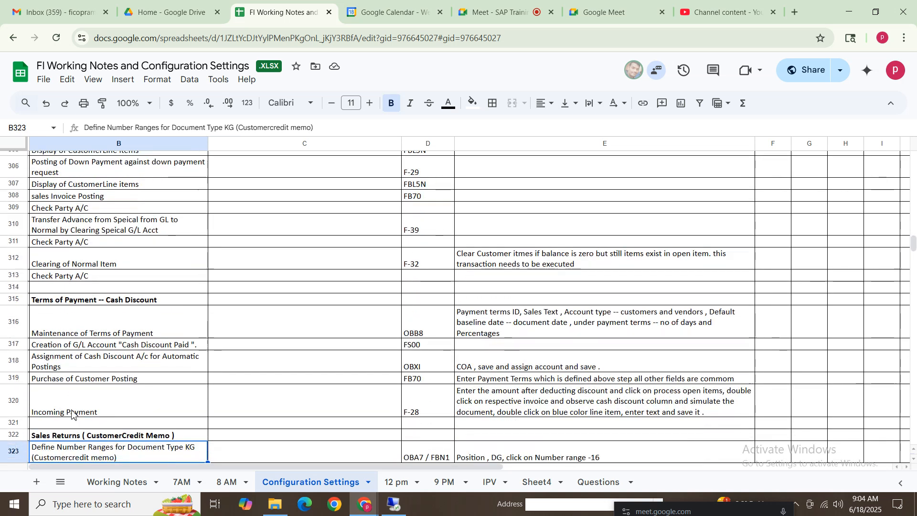
key("Down")
key("Down")
key("Down")
key("Down")
key("Down")
key("Down")
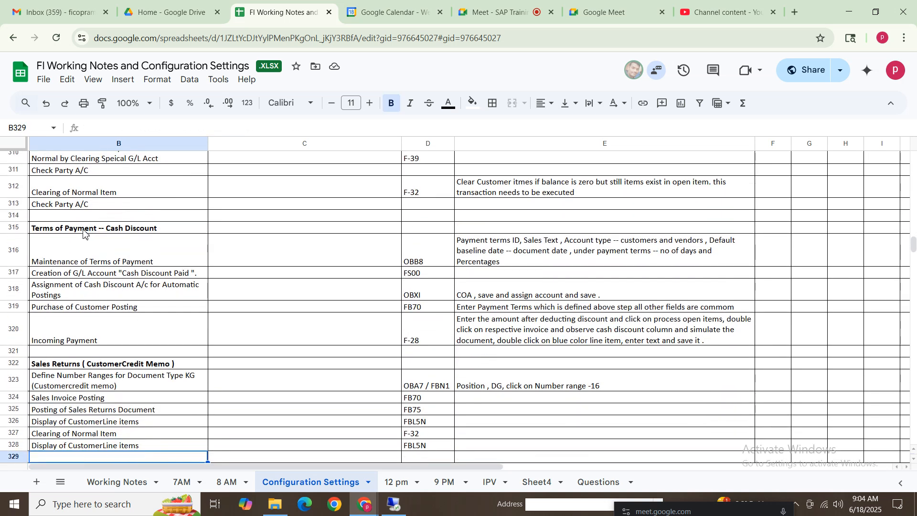
left_click(83, 232)
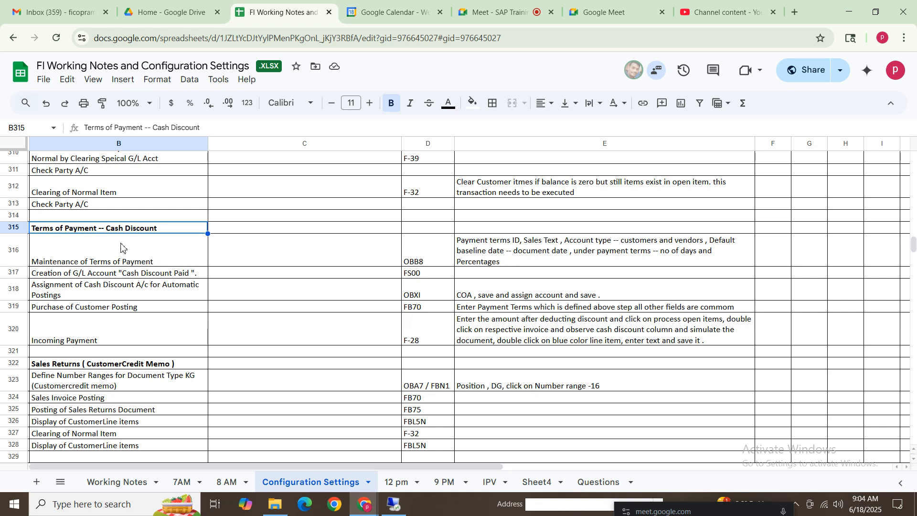
left_click(179, 255)
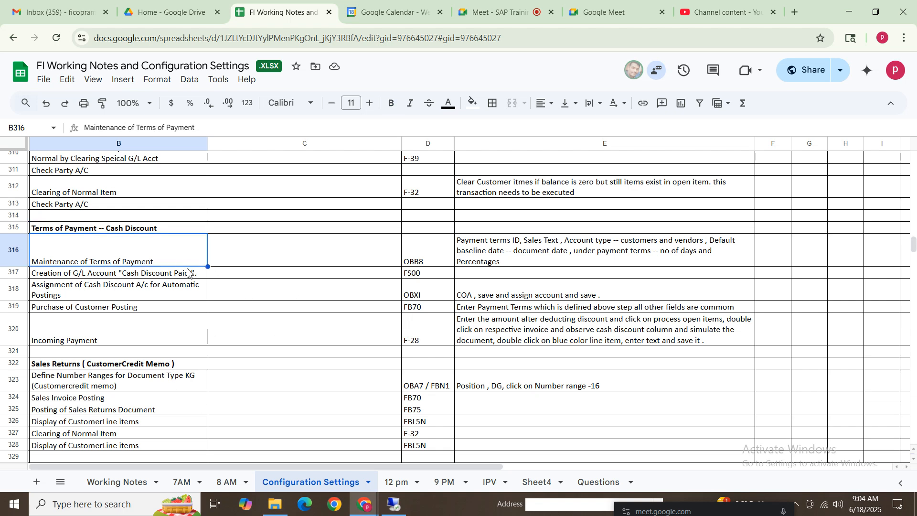
Switch to SAP, open terms of payment maintenance (OBB8) and create a new entry with payment terms ID NICP
left_click(401, 505)
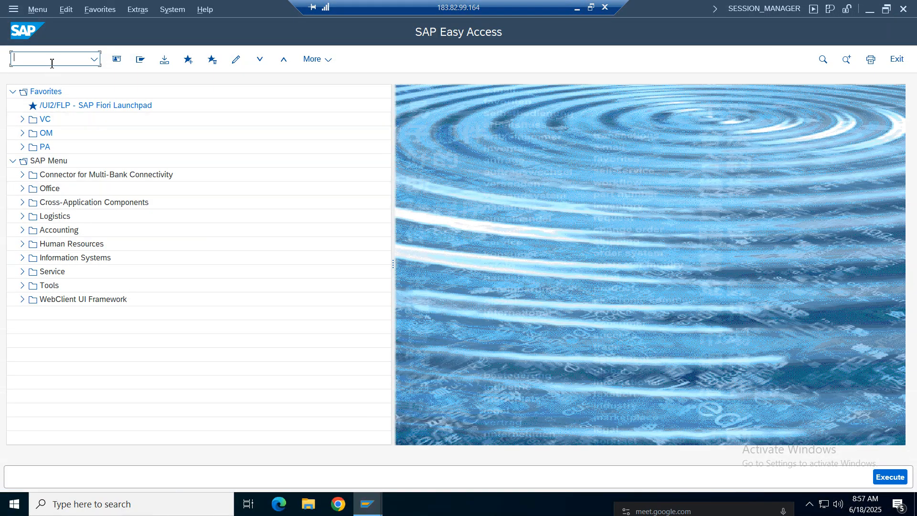
type("obb8")
key("Return")
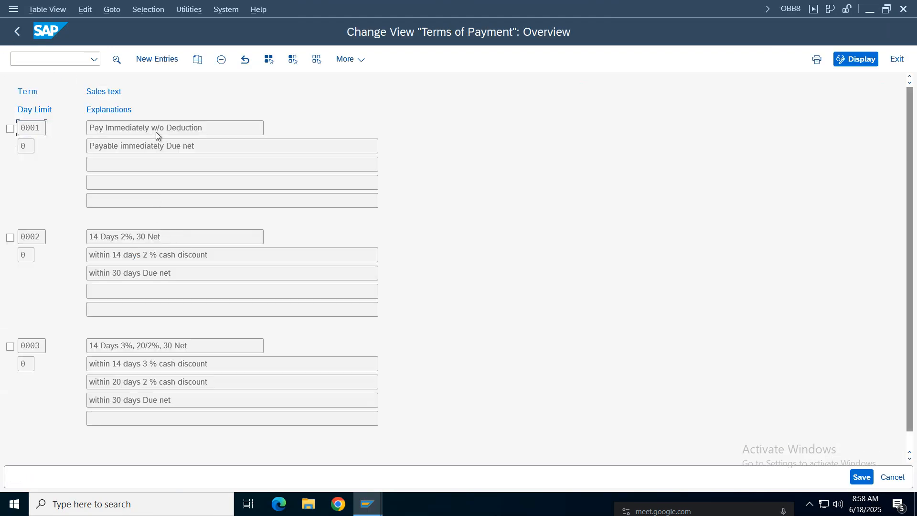
left_click(148, 60)
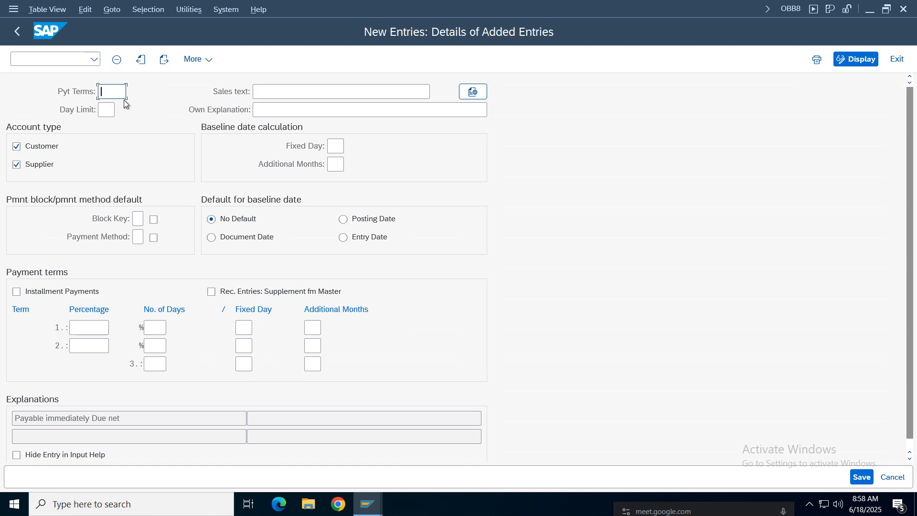
type("NI")
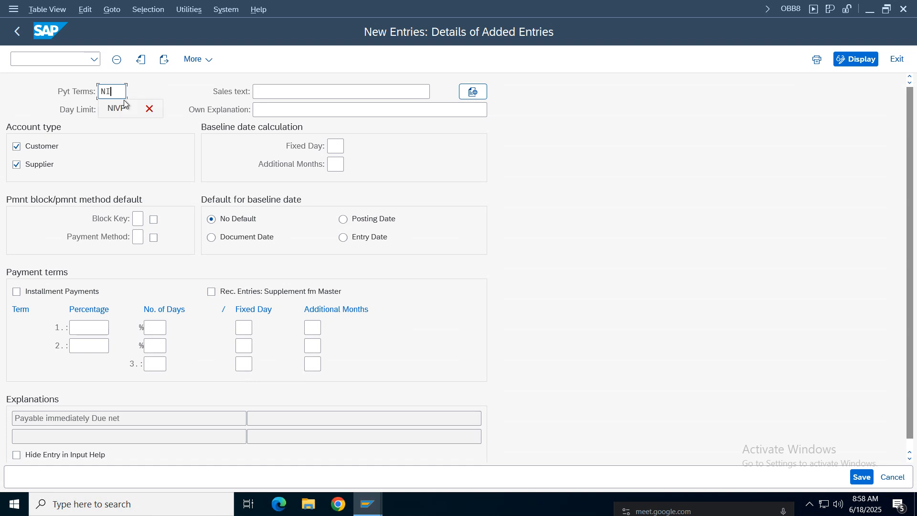
type("CP")
Set the own explanation to "Customer payment terms for Nike" and restrict the account type to Customer by deselecting Supplier
left_click(306, 110)
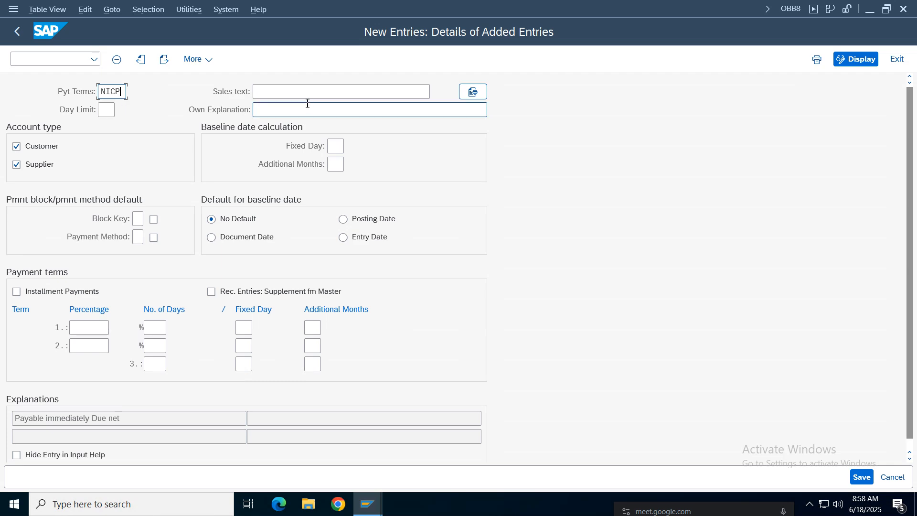
type("Cus")
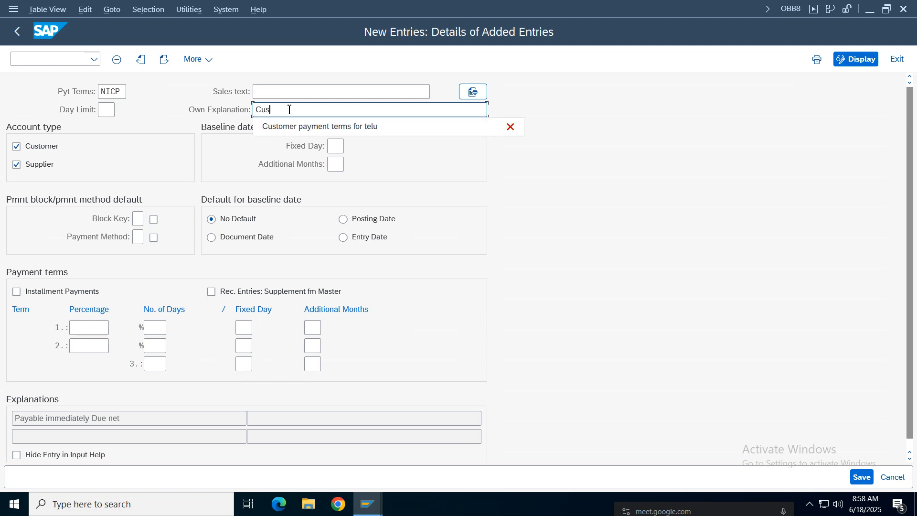
left_click(395, 127)
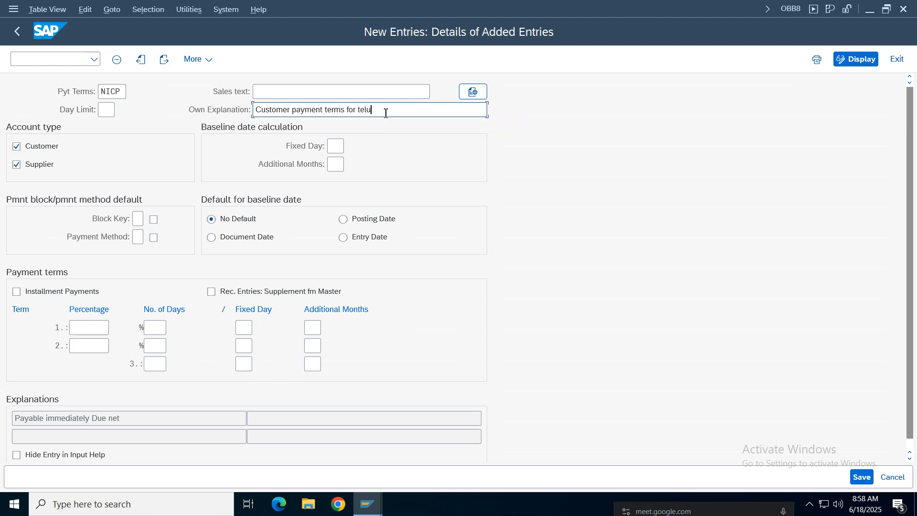
key("BackSpace")
key("BackSpace")
type("Nike")
left_click(42, 171)
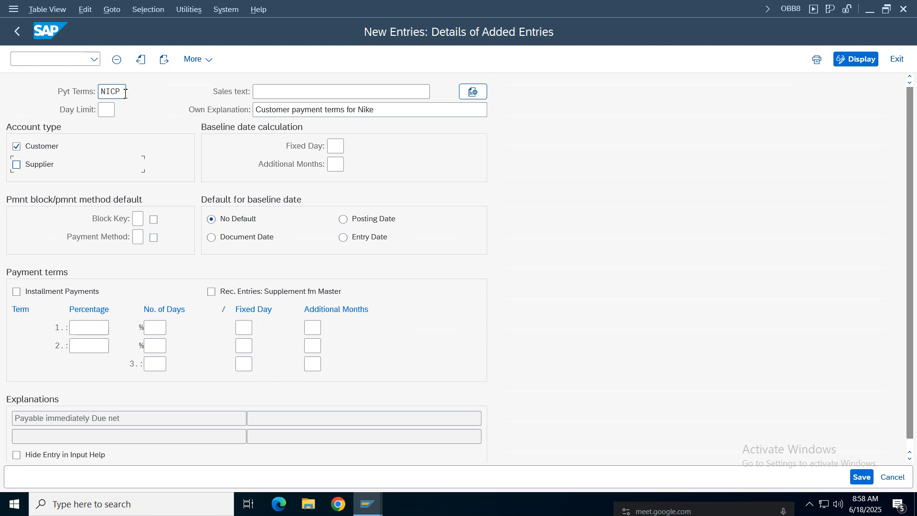
Set the default baseline date to Document Date and enter 5% for 10 days as term 1 and 20 days as term 2
double_click(105, 92)
left_click(157, 328)
left_click(238, 239)
left_click(94, 327)
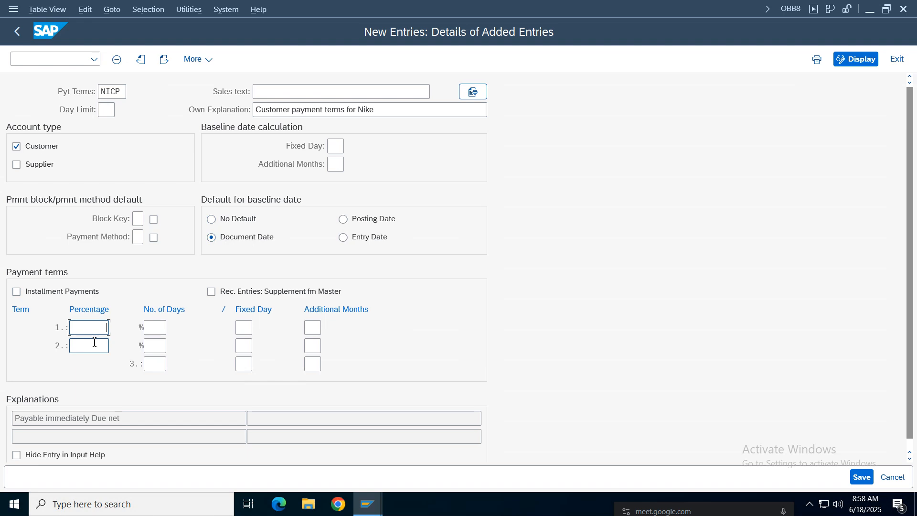
left_click(161, 327)
left_click(157, 345)
left_click(90, 327)
type("5")
left_click(162, 344)
type("20")
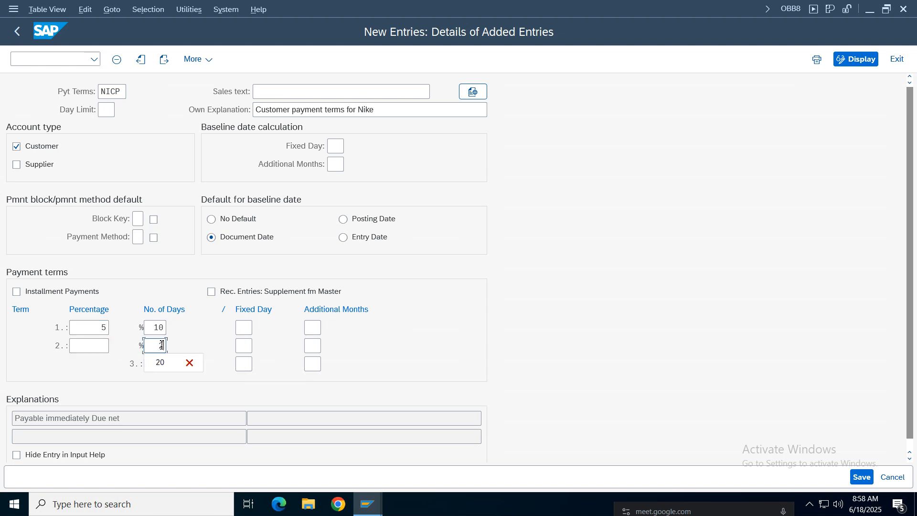
Save the NICP payment terms under the Nike Group customizing request
left_click(95, 347)
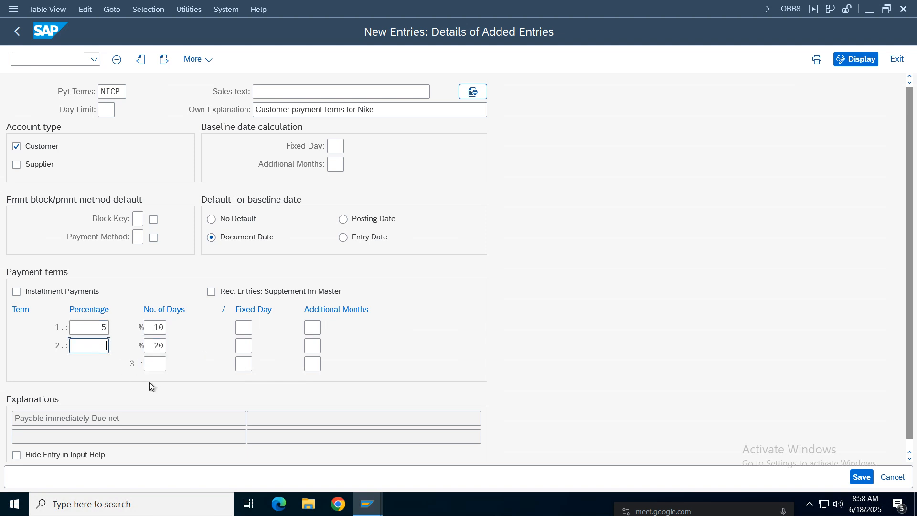
left_click_drag(153, 345, 175, 345)
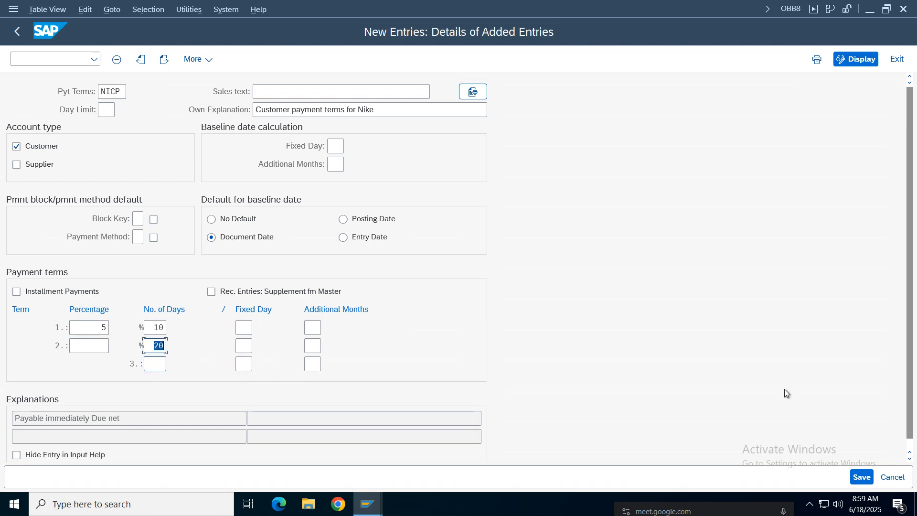
left_click(862, 476)
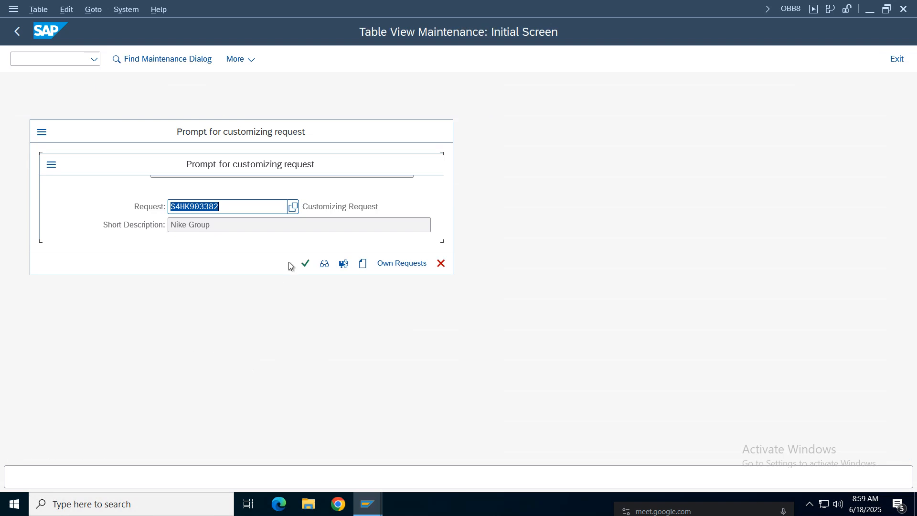
left_click(306, 263)
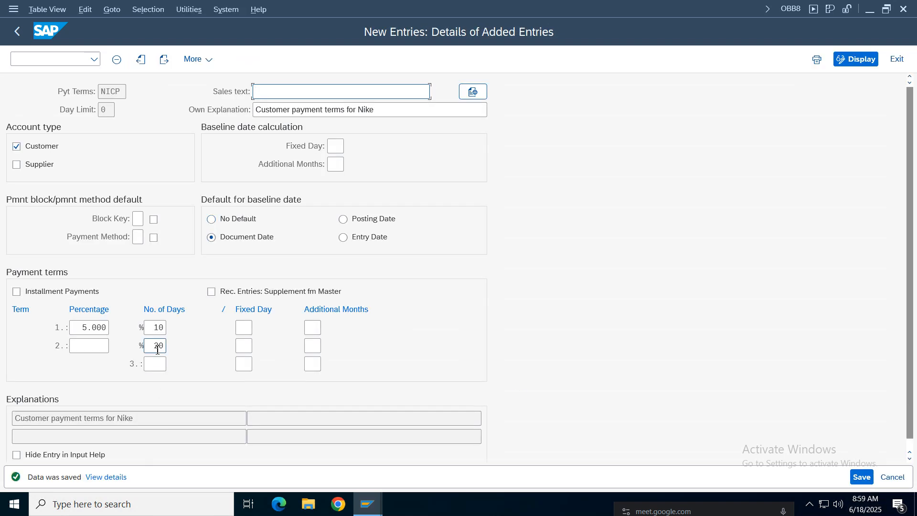
left_click_drag(155, 347, 175, 348)
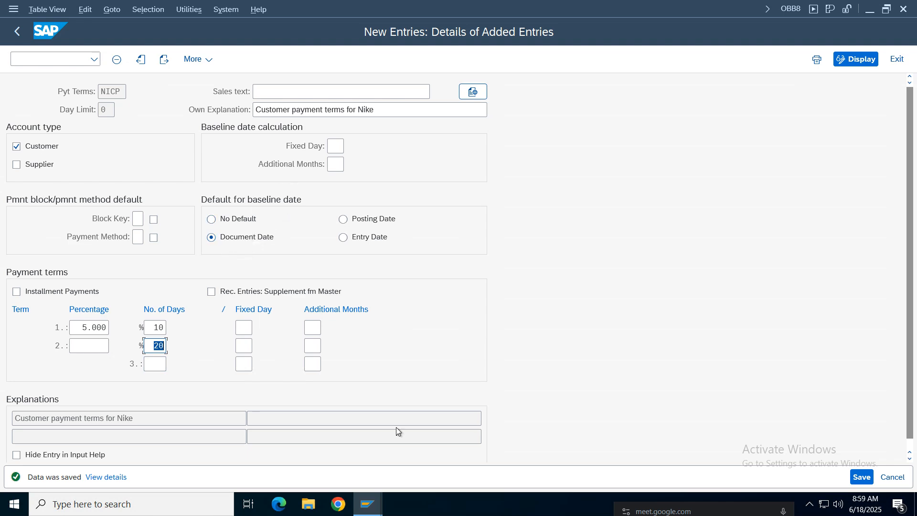
Leave the Post Incoming Payments transaction in its session and open customer invoice entry (FB70) for company code NIKE
left_click(368, 504)
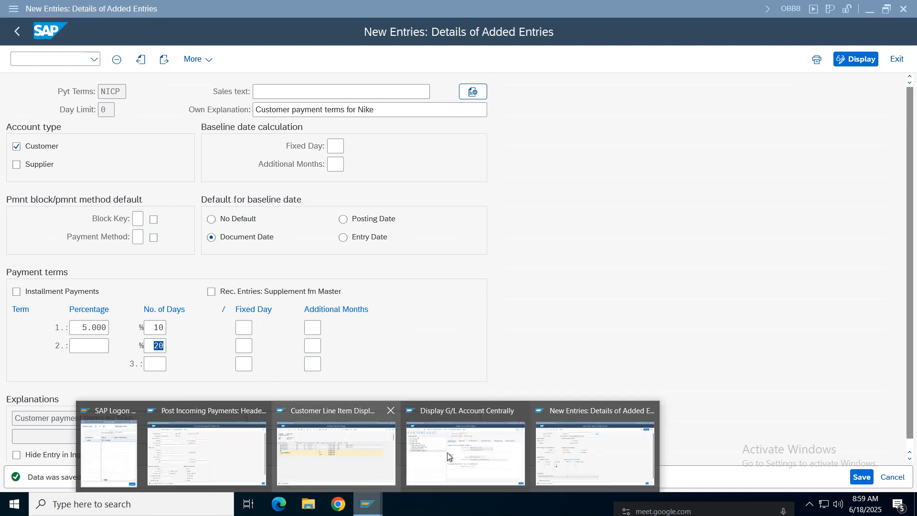
left_click(213, 461)
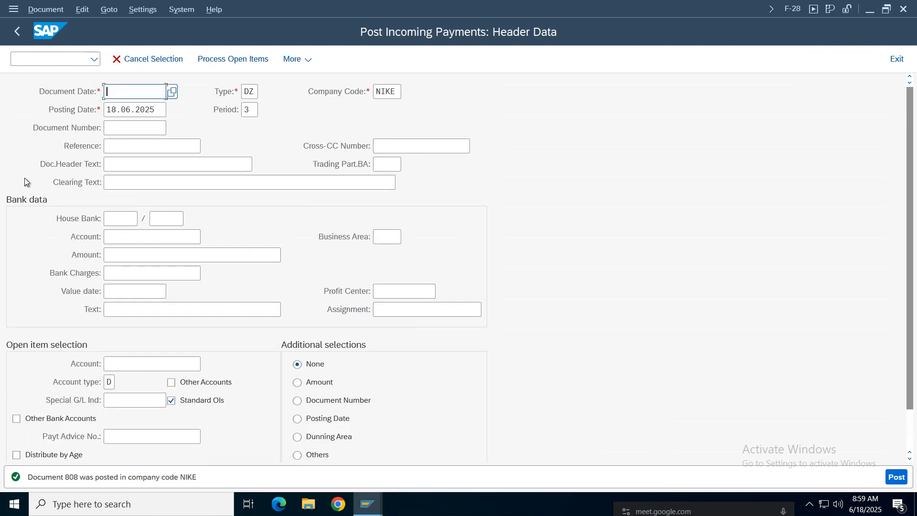
left_click(897, 59)
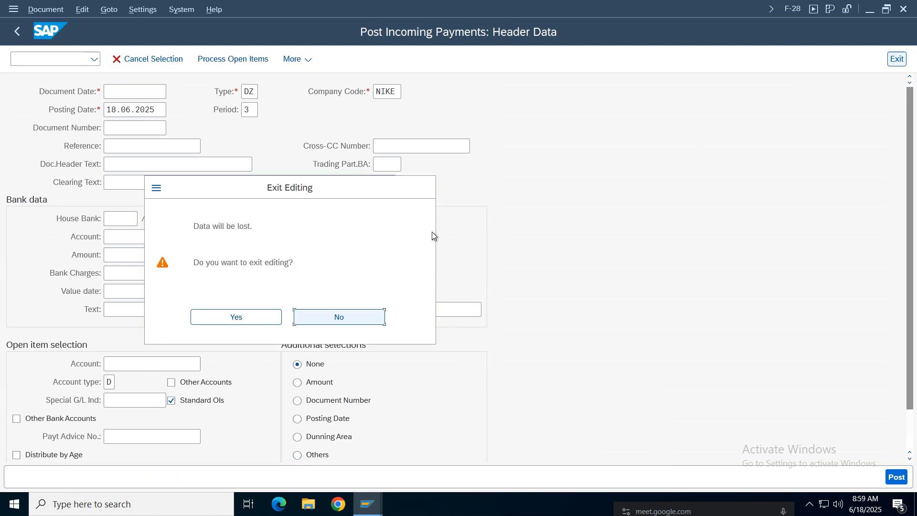
left_click(240, 317)
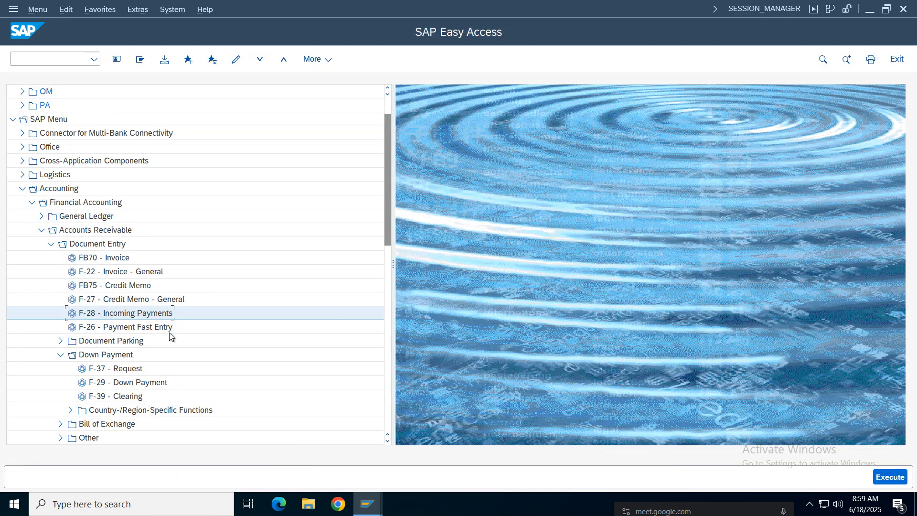
double_click(115, 258)
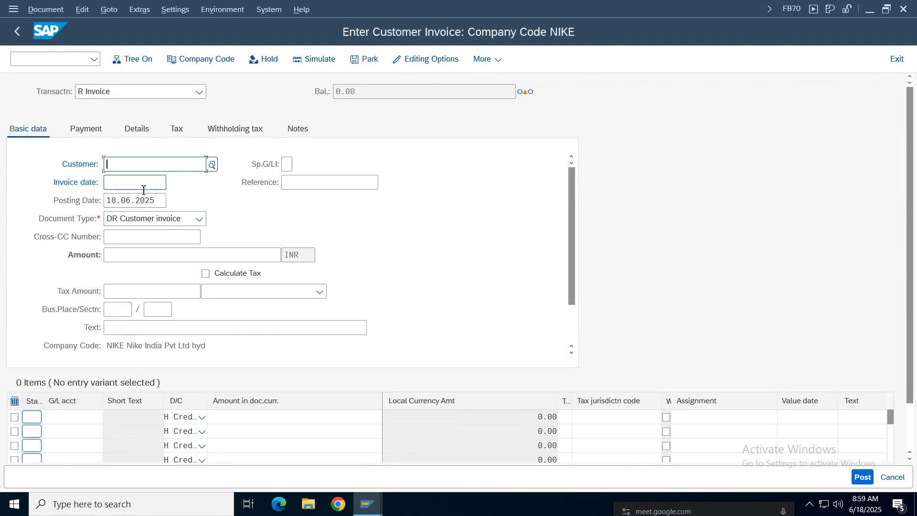
Enter the customer number, invoice date 18.06.2025 and reference "disocunt" in the invoice's basic data
left_click(124, 163)
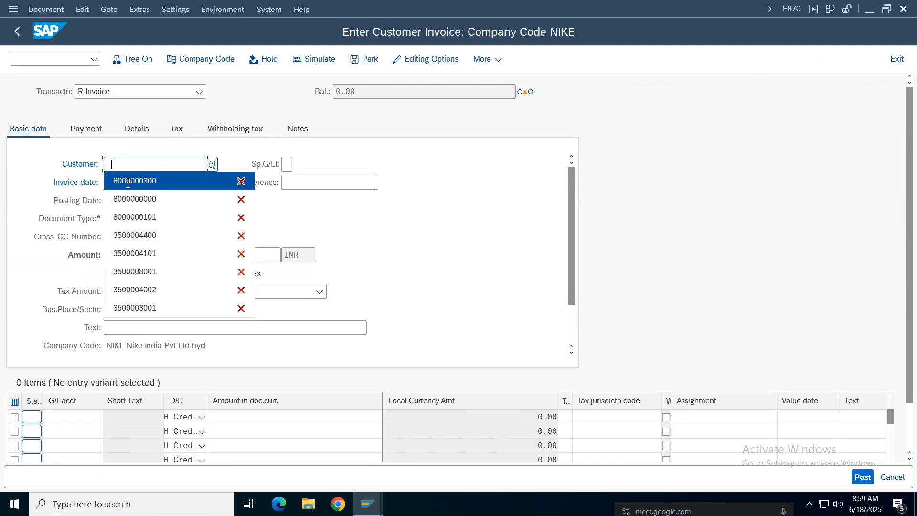
left_click(128, 181)
left_click(129, 183)
left_click(128, 205)
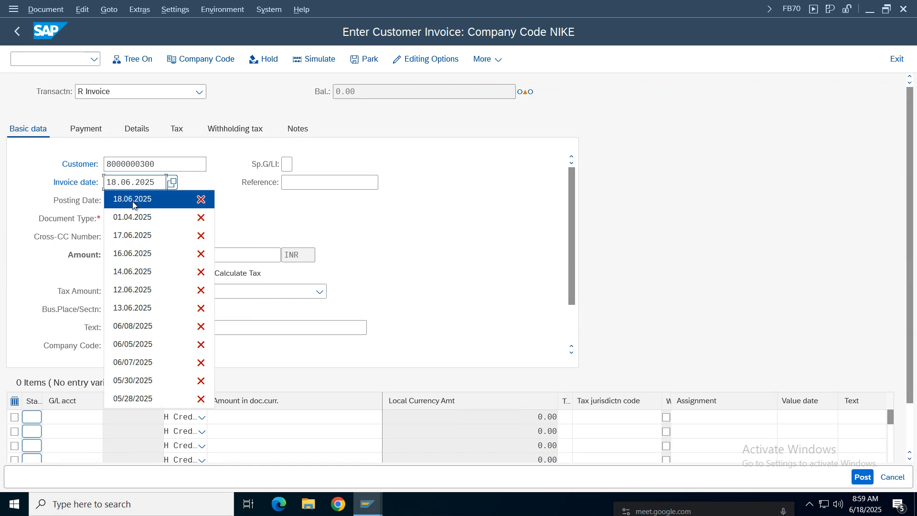
left_click(300, 186)
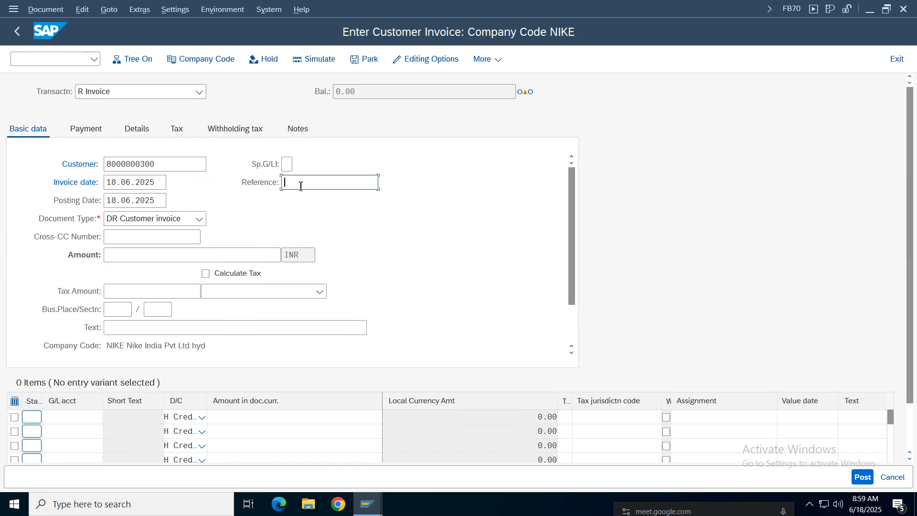
type("disocunt")
Set the invoice amount to 20000 INR and the text to "customer inv discount"
left_click(135, 254)
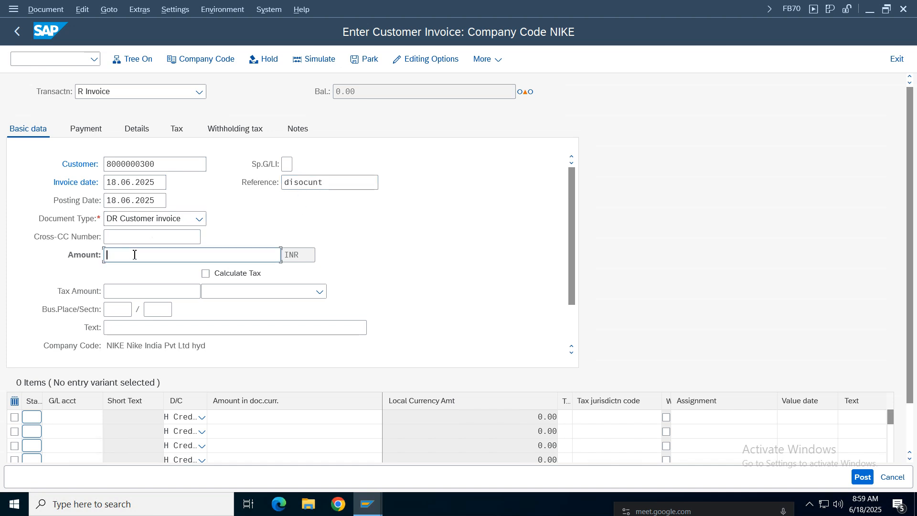
type("200000")
left_click(128, 329)
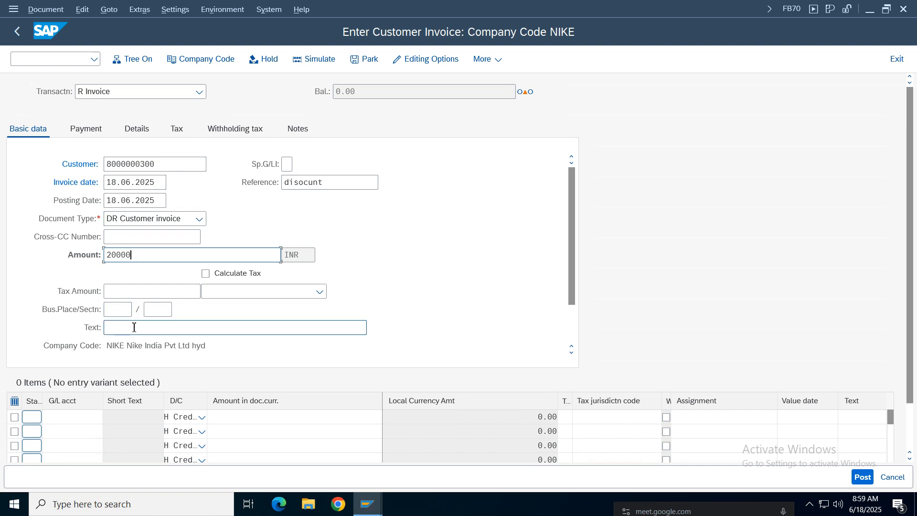
type("custo")
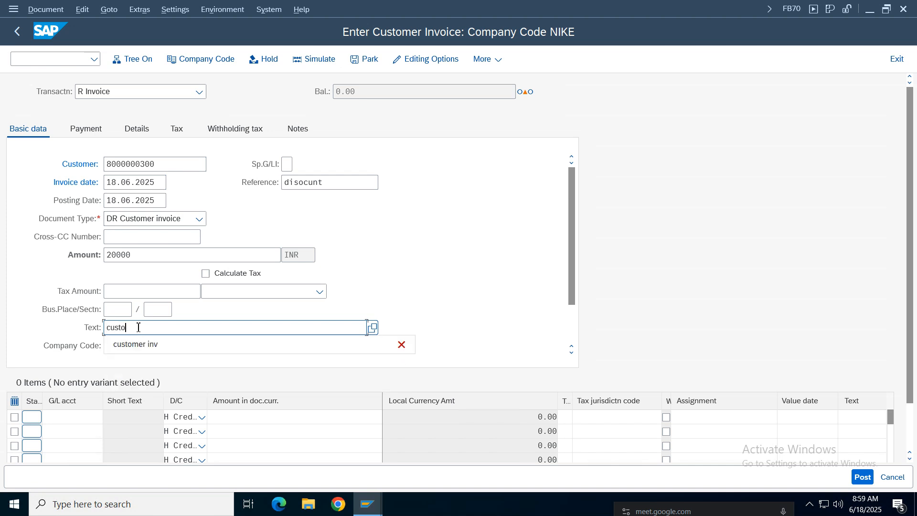
type("mer inv discount")
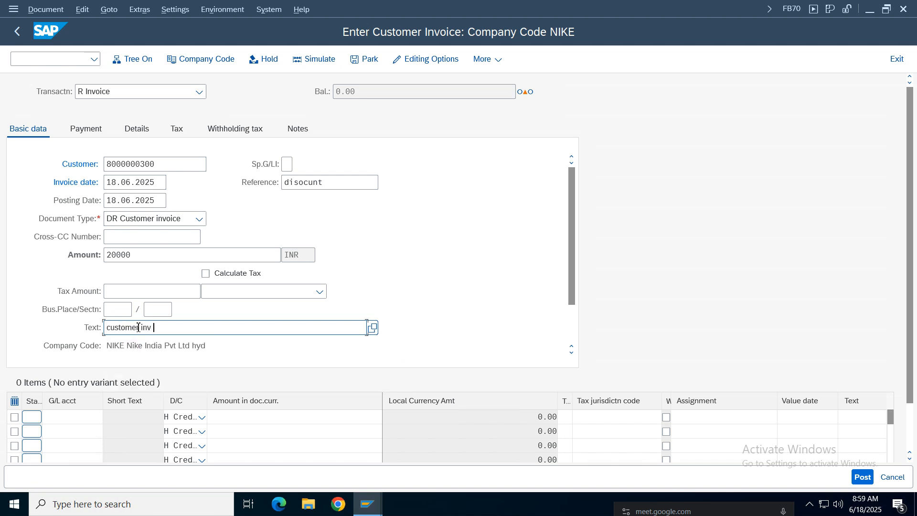
Enter a credit line item for G/L account 4001 with an amount of 20000 in the invoice
double_click(80, 417)
left_click(61, 201)
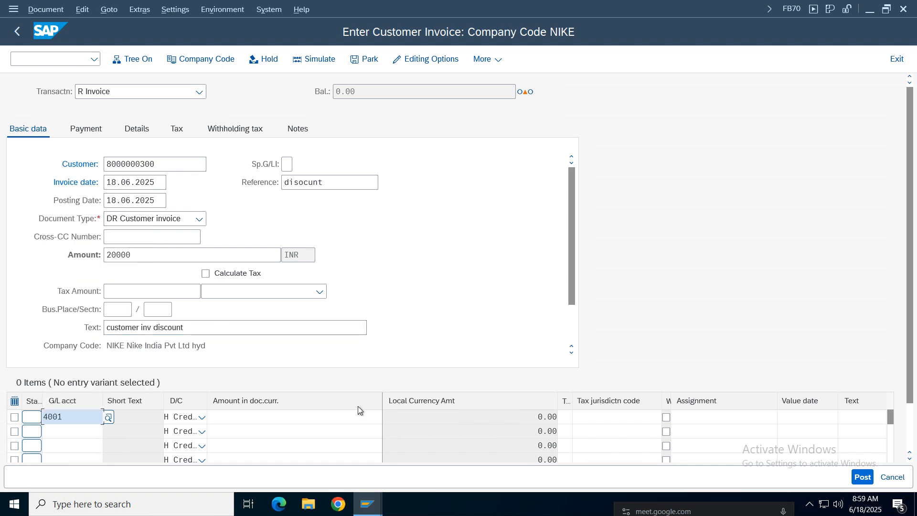
double_click(336, 420)
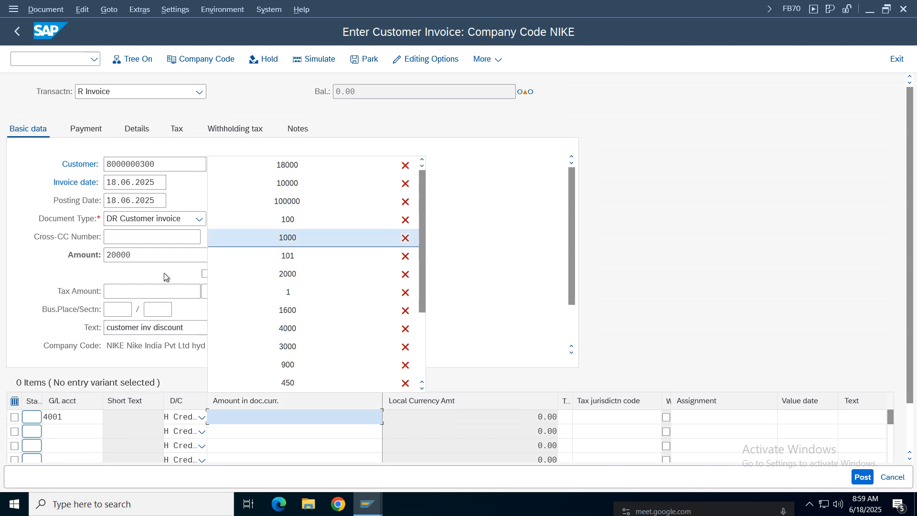
left_click(339, 416)
type("200")
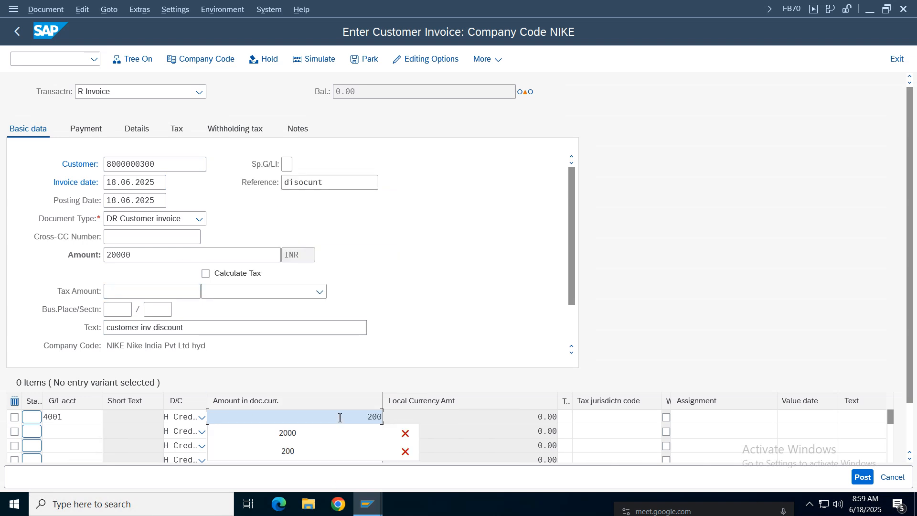
type("00")
key("Return")
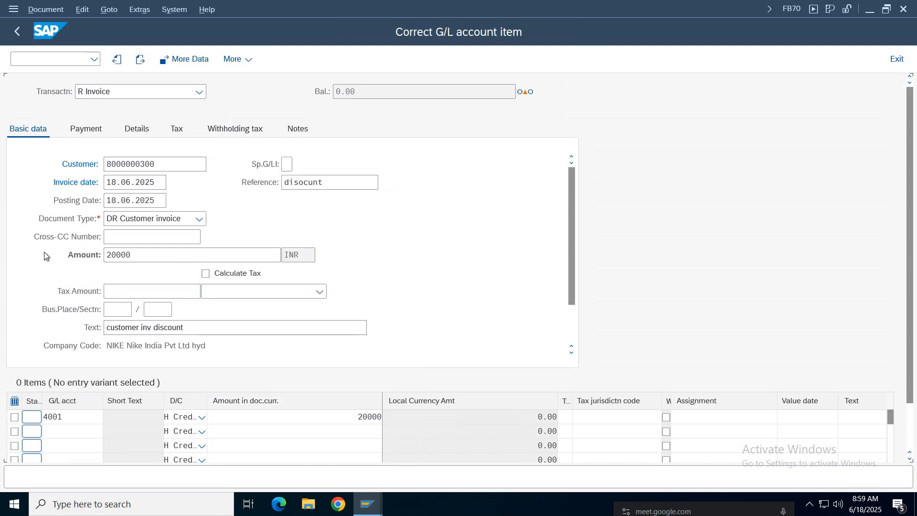
Assign cost center 100100 and the text "customer inv" to the G/L 4001 line item, returning to the invoice entry
left_click(115, 237)
left_click(127, 253)
left_click(124, 328)
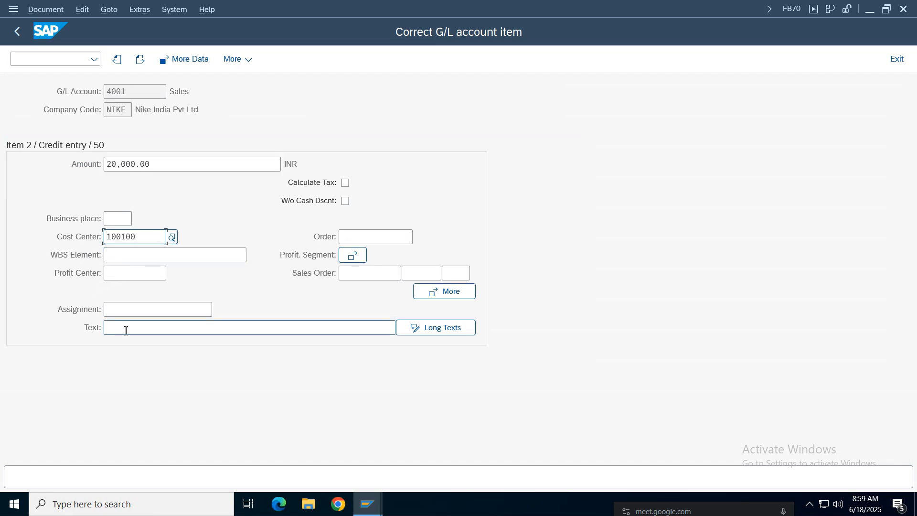
left_click(136, 93)
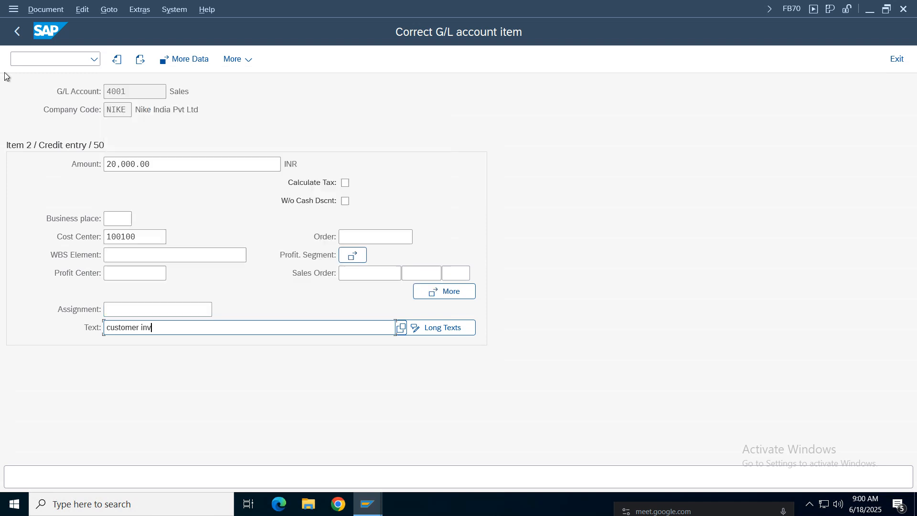
left_click(17, 31)
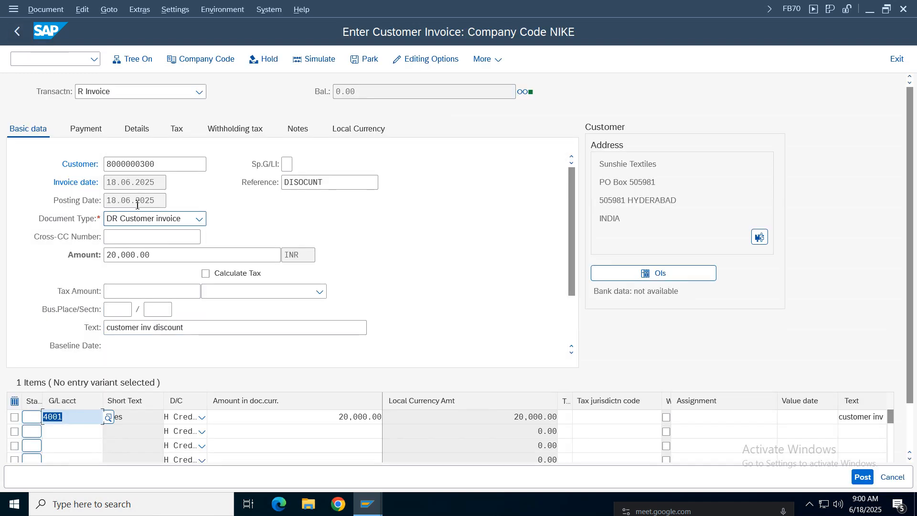
Apply payment terms NICP to the customer invoice and accept the resulting discount days and percentage
left_click(83, 132)
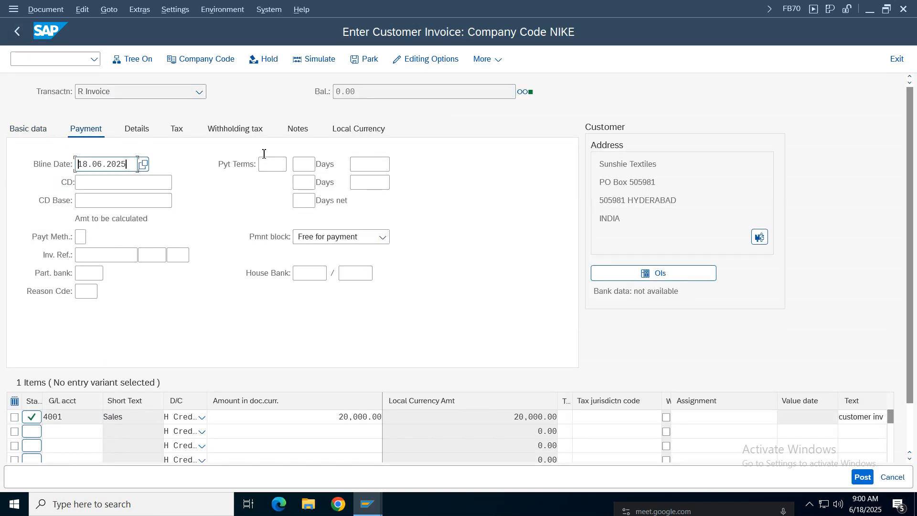
left_click(264, 166)
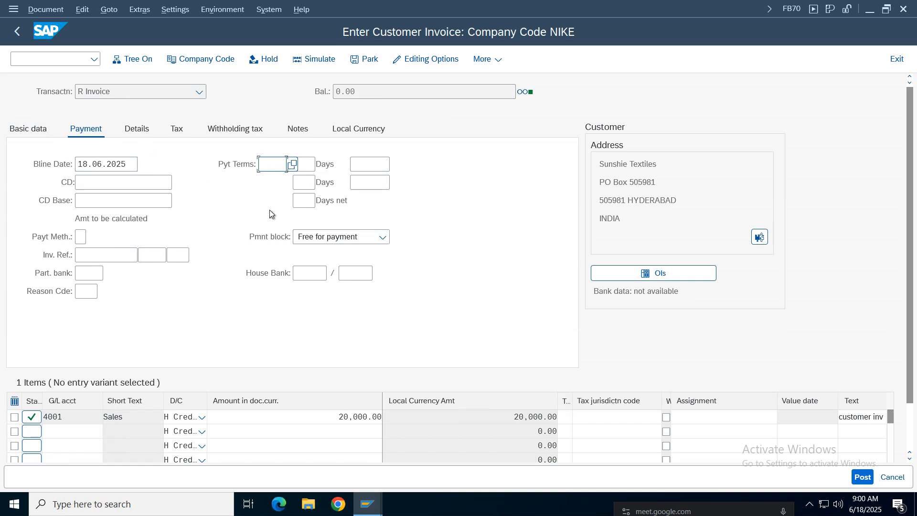
type("nicp")
key("Return")
left_click(328, 165)
left_click_drag(380, 163, 349, 161)
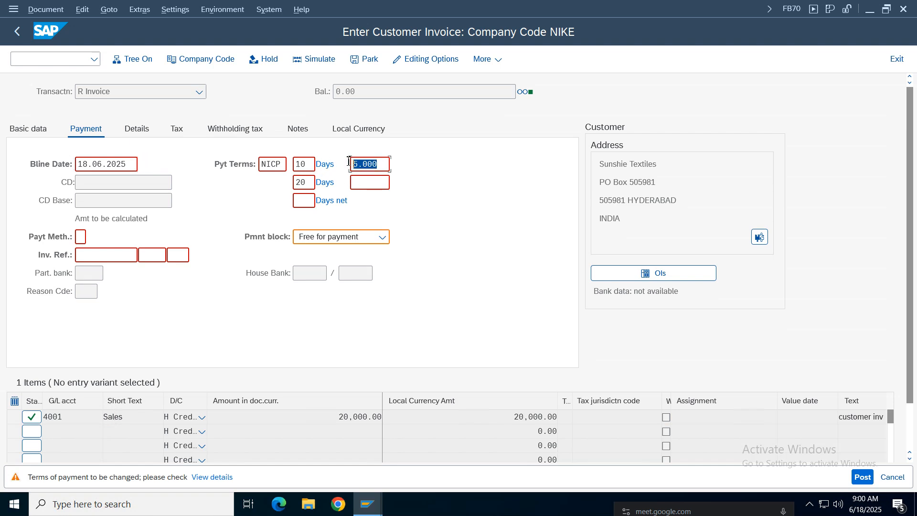
double_click(302, 184)
left_click(359, 186)
left_click_drag(377, 166, 308, 163)
left_click(377, 162)
key("Return")
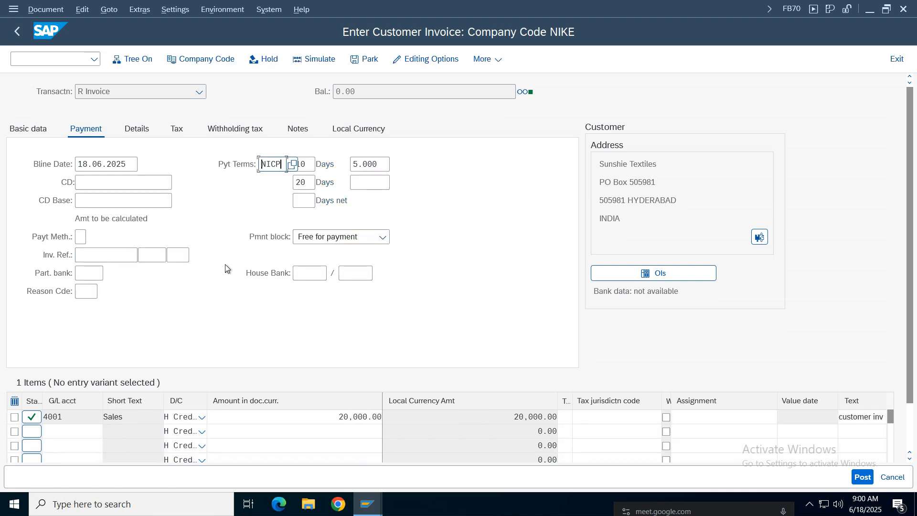
Simulate the customer invoice from its basic data and post the document
left_click(19, 133)
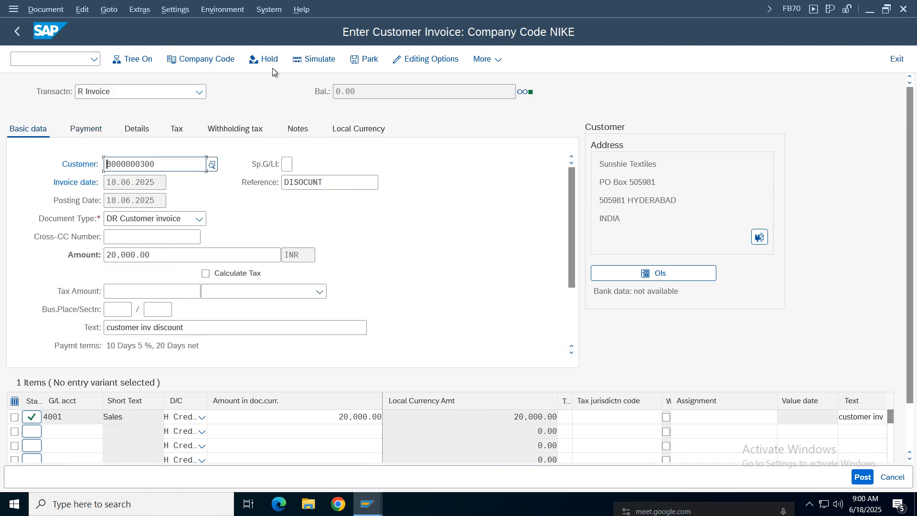
left_click(314, 59)
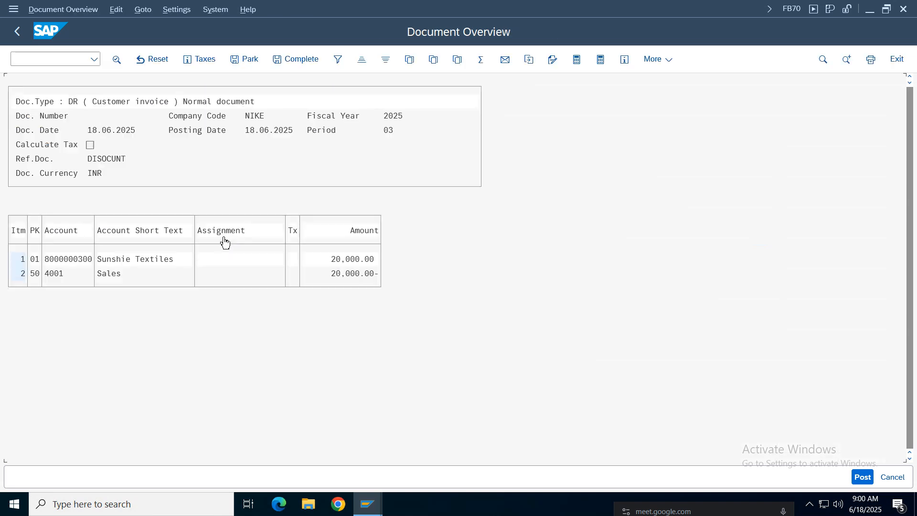
left_click(862, 476)
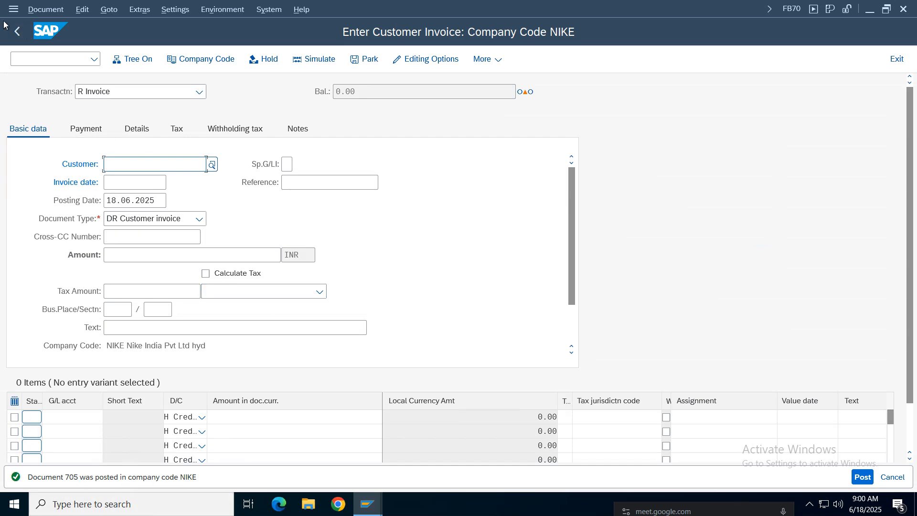
Display the posted invoice and examine the cash discount base, payment terms and discount percentages of its customer line item
left_click(36, 12)
left_click(46, 44)
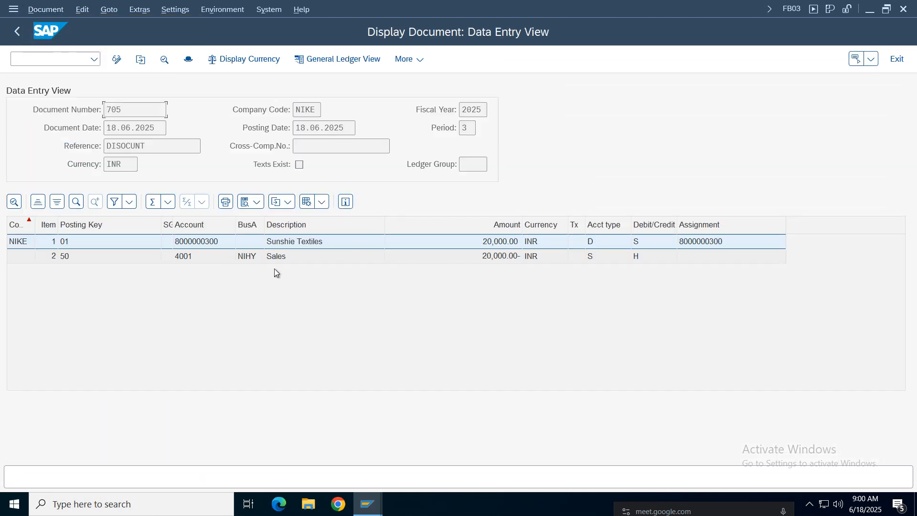
double_click(298, 242)
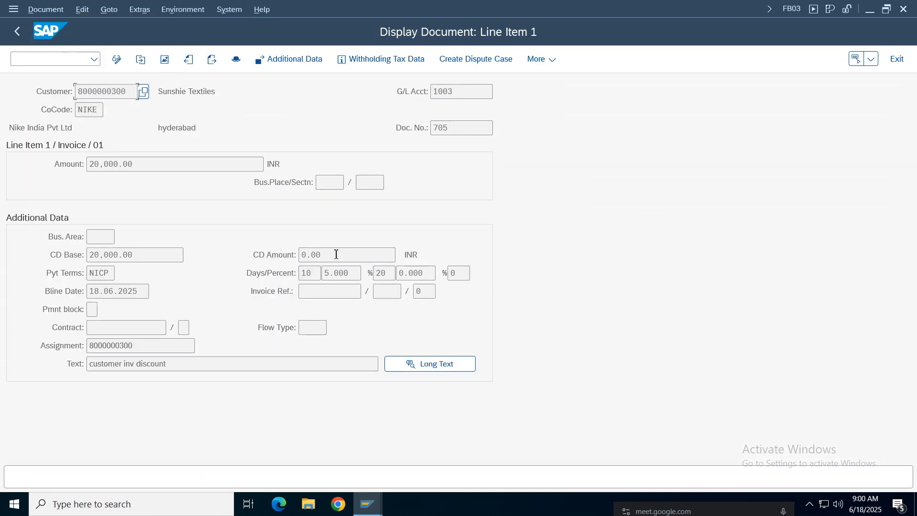
key("Tab")
left_click(368, 276)
Switch to the Customer Line Item Display (FBL5N) session and rerun the report for all items in company code NIKE
left_click(368, 504)
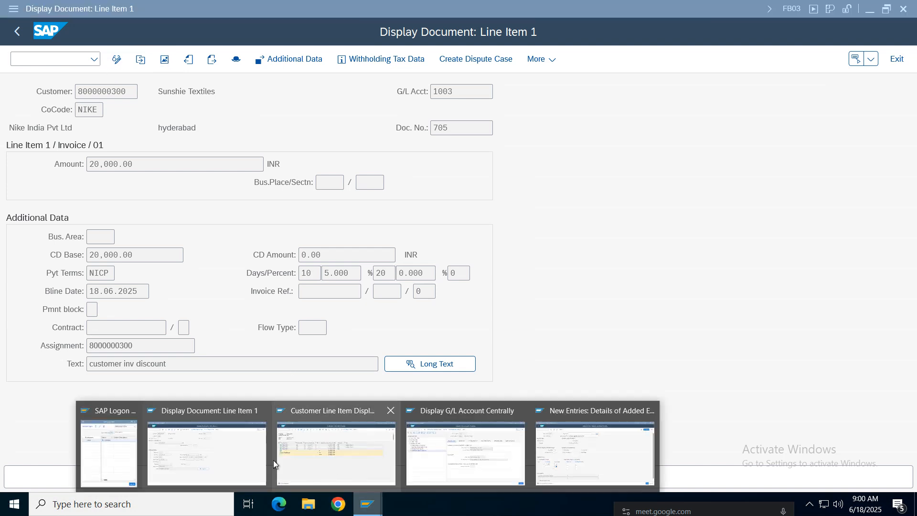
left_click(312, 428)
left_click(17, 28)
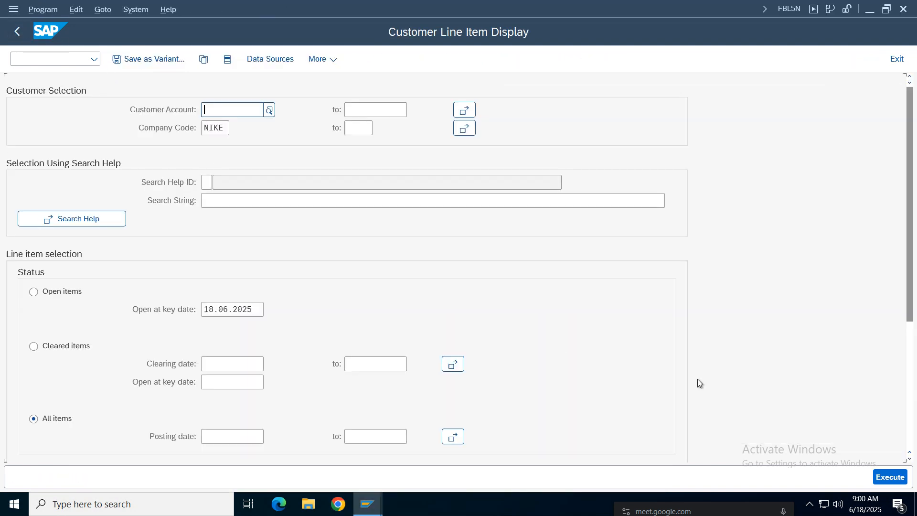
left_click(901, 478)
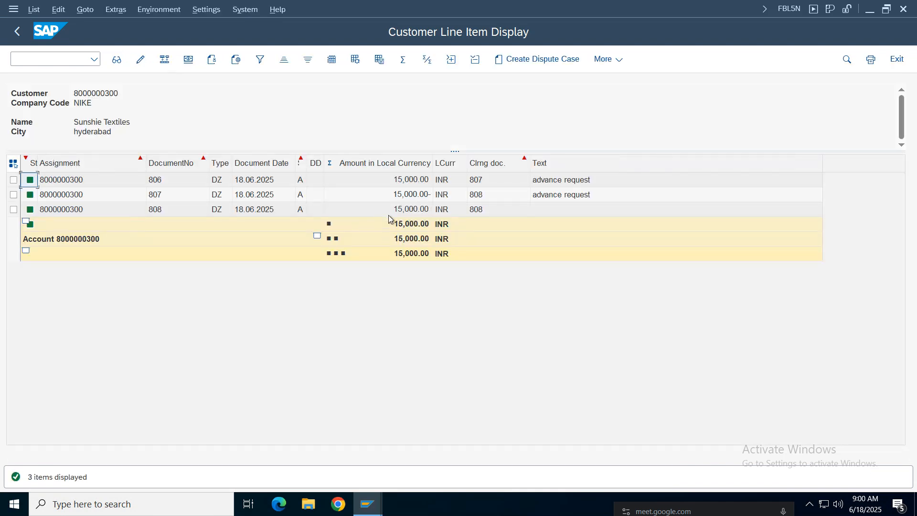
Restrict the customer line item selection to normal items, with special G/L transactions deselected, and run the report
left_click(17, 31)
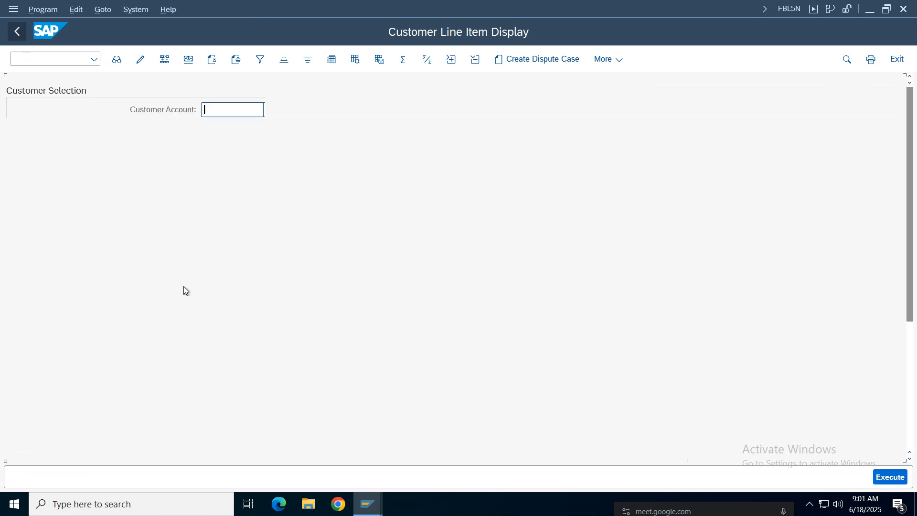
left_click_drag(912, 231, 913, 332)
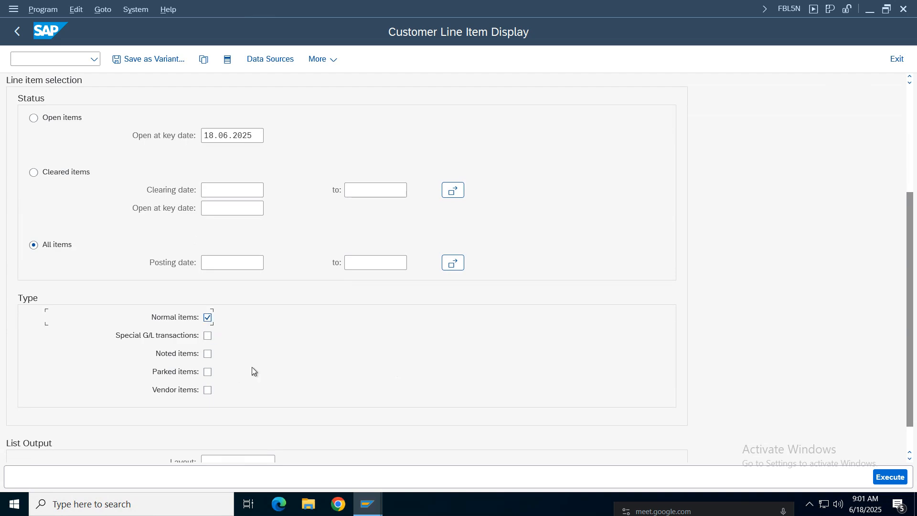
left_click(903, 477)
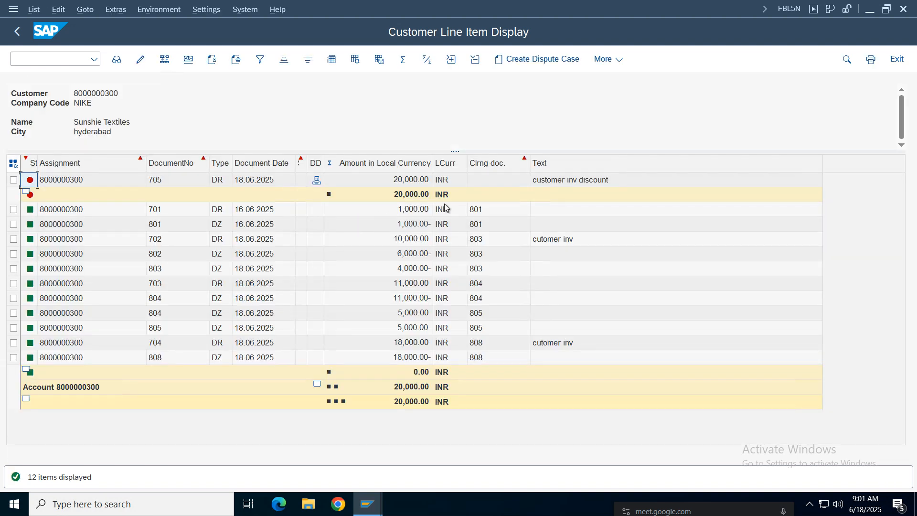
left_click(414, 196)
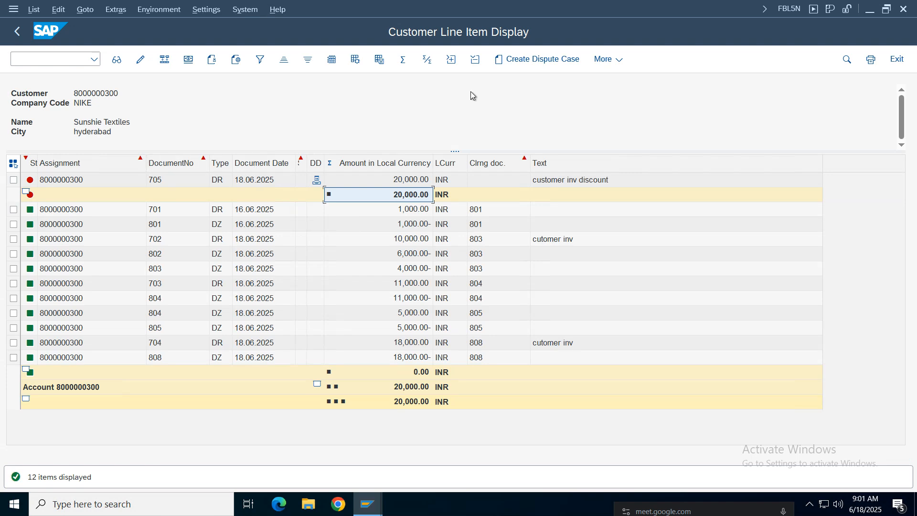
Find Net Due Date in the column set, add it to the report layout before Special G/L Ind., and widen the column
left_click(333, 63)
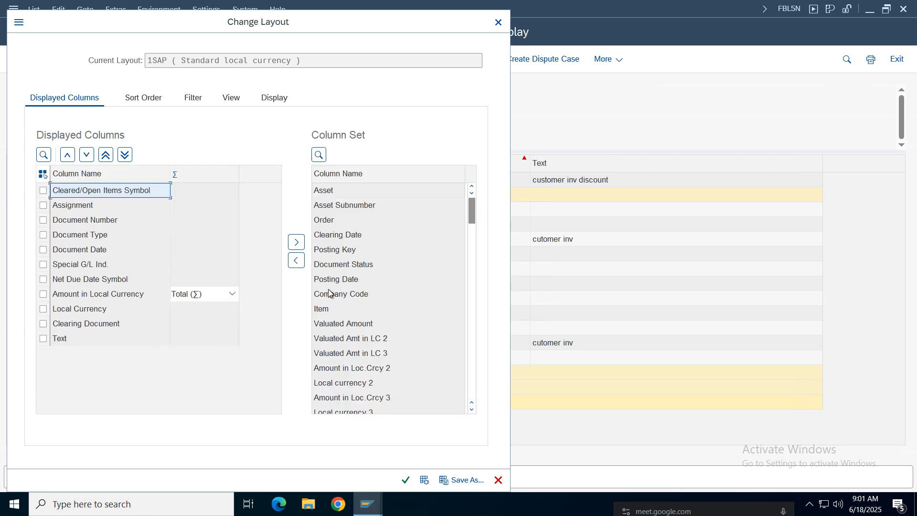
left_click(100, 281)
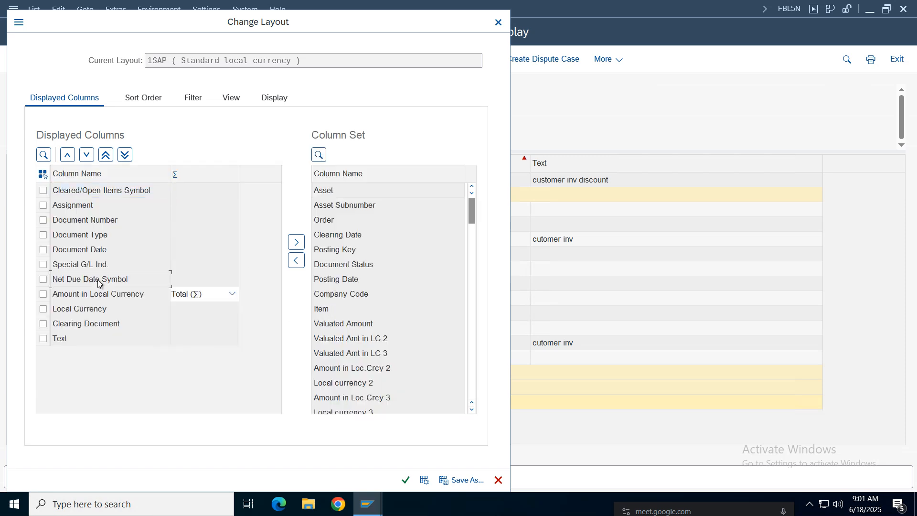
left_click(319, 154)
type("net")
key("Return")
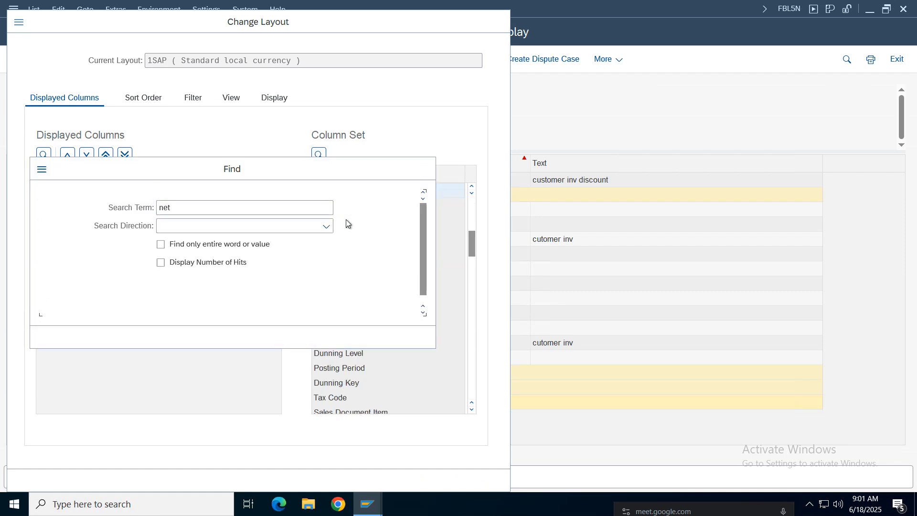
left_click(424, 169)
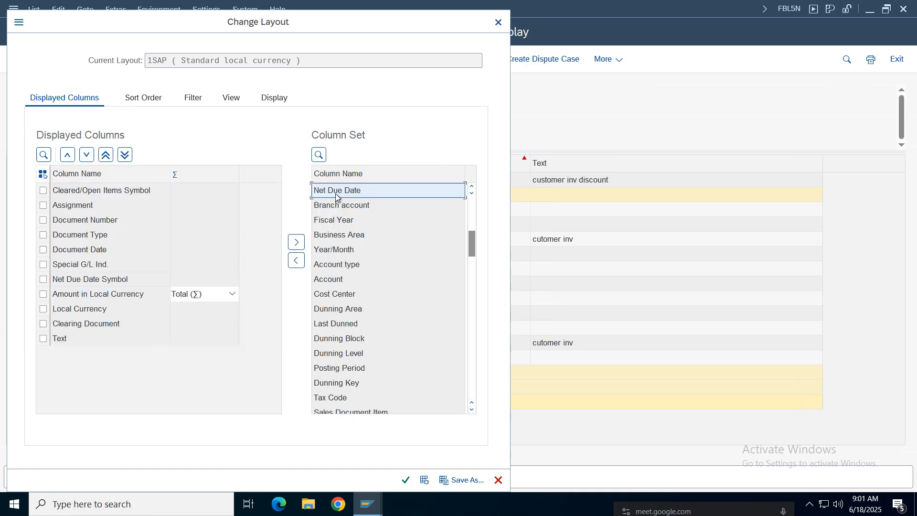
left_click_drag(75, 282, 78, 267)
left_click(77, 282)
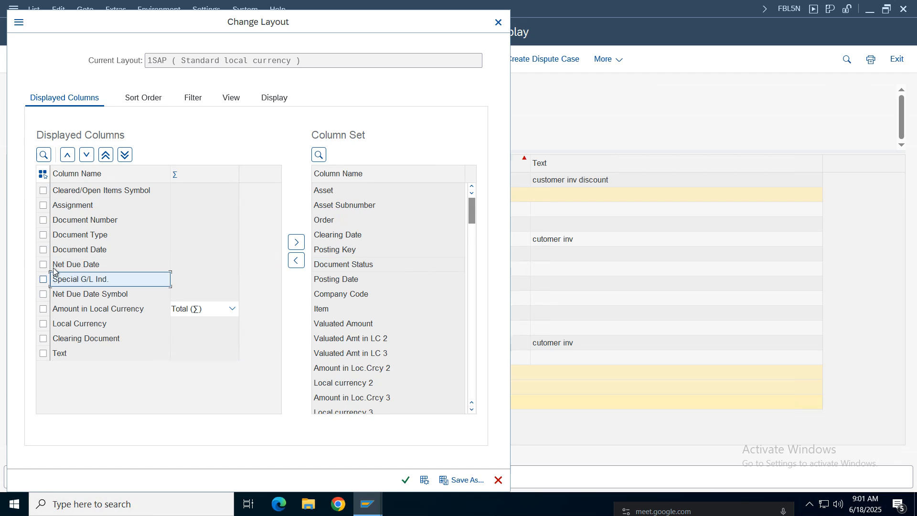
left_click(406, 480)
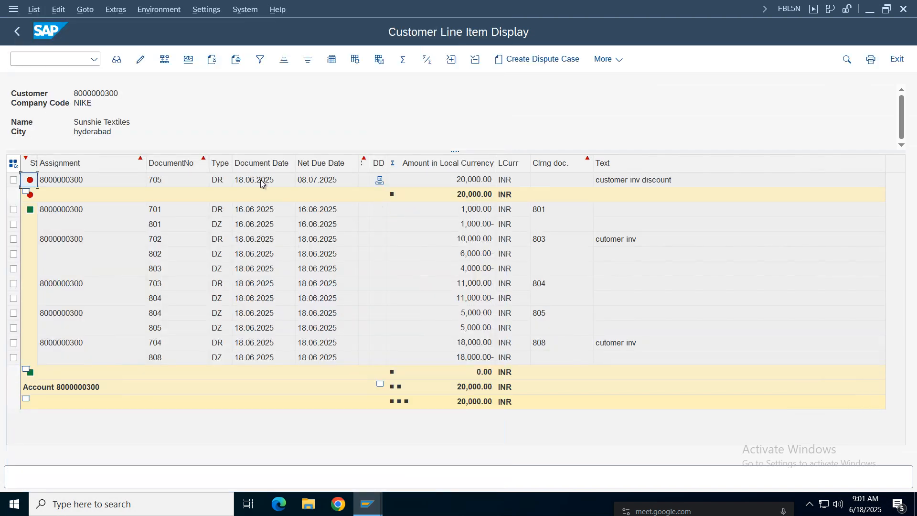
left_click_drag(360, 166, 379, 163)
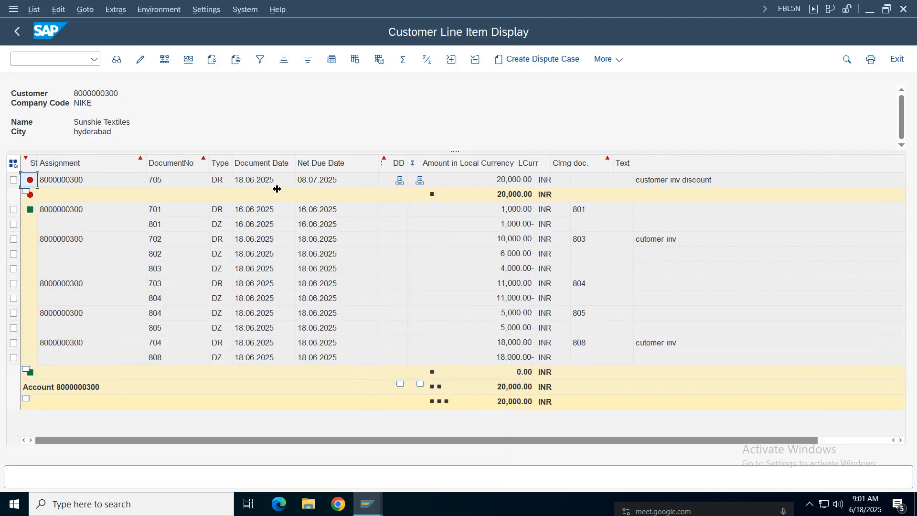
Examine the document date, net due date and amount of the open "customer inv discount" item
left_click(310, 184)
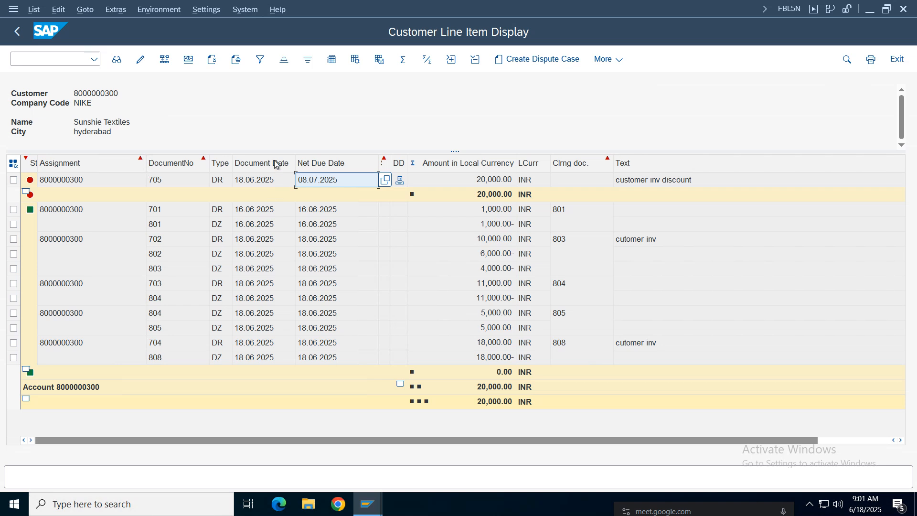
left_click(258, 182)
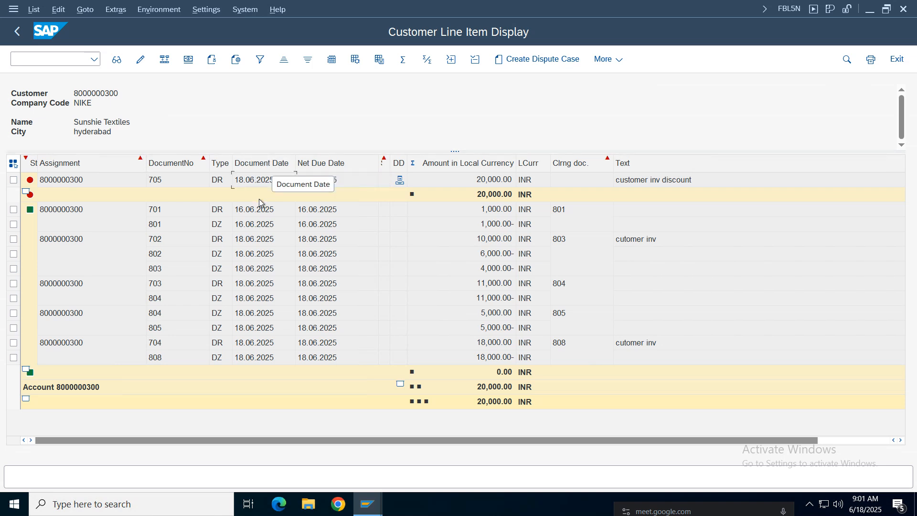
left_click(259, 185)
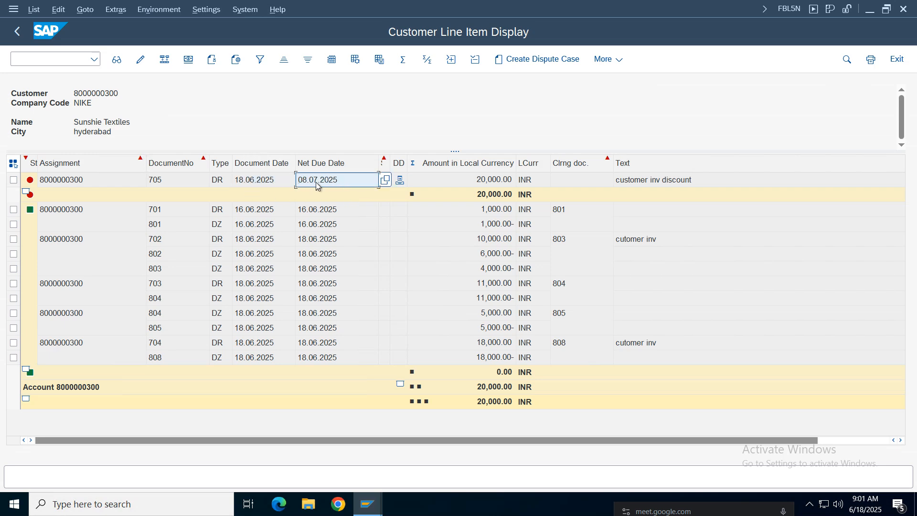
left_click(334, 184)
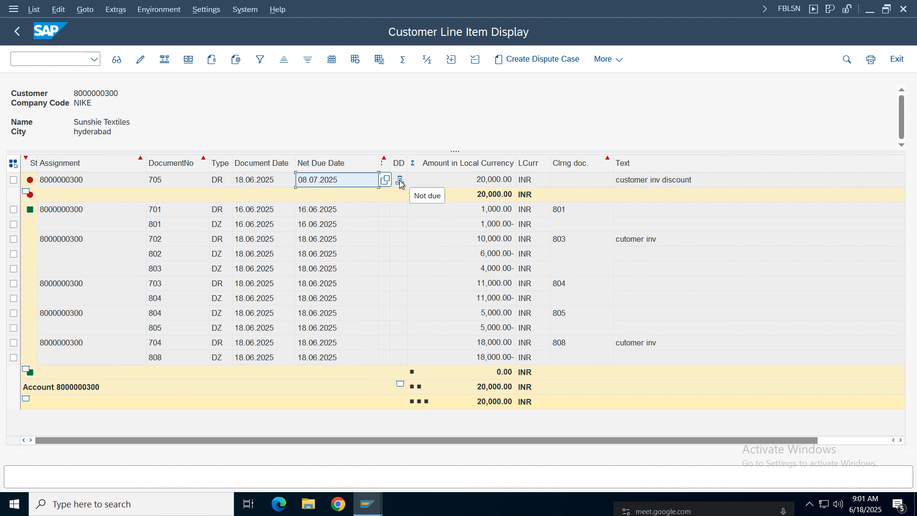
left_click(431, 179)
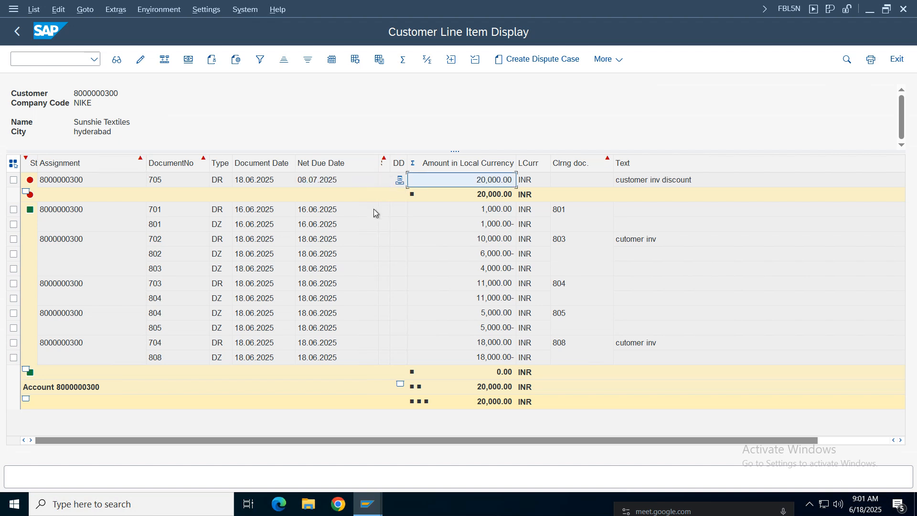
left_click(331, 182)
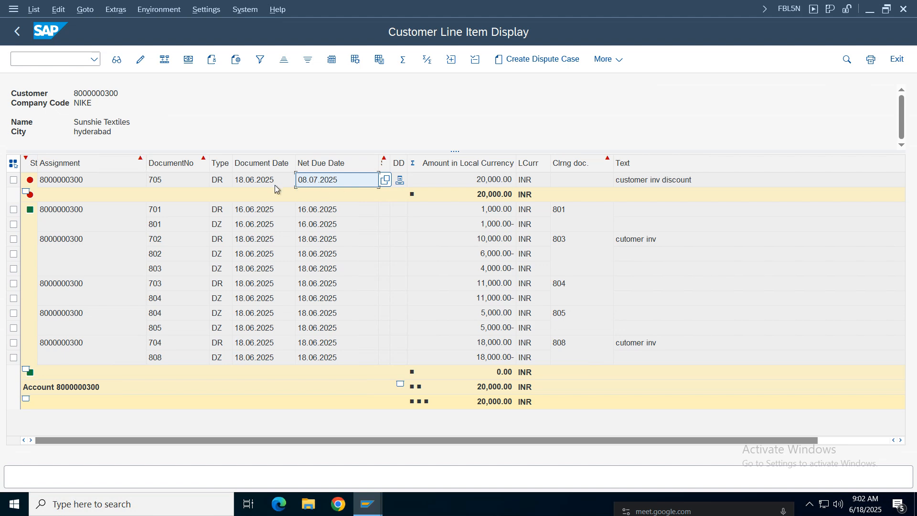
left_click(495, 183)
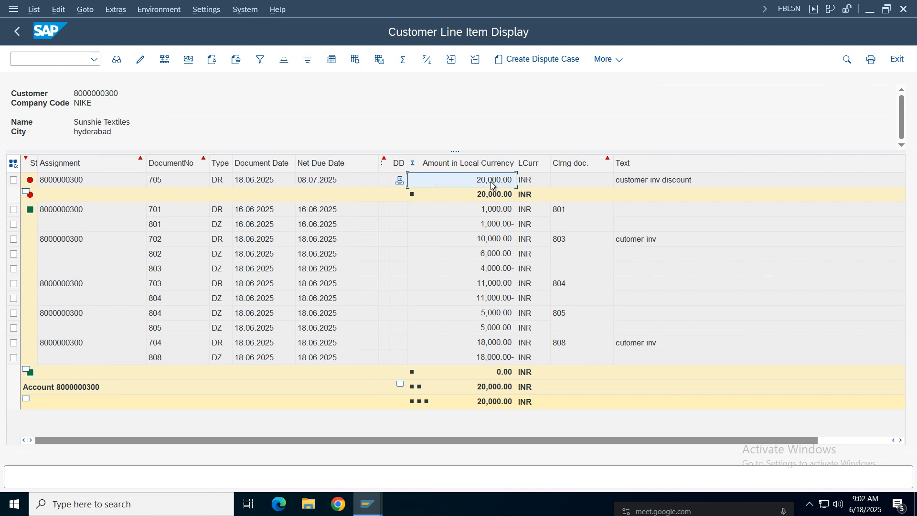
Return to the customer invoice entry (FB70) in the session that displays the posted document
mouse_move(368, 501)
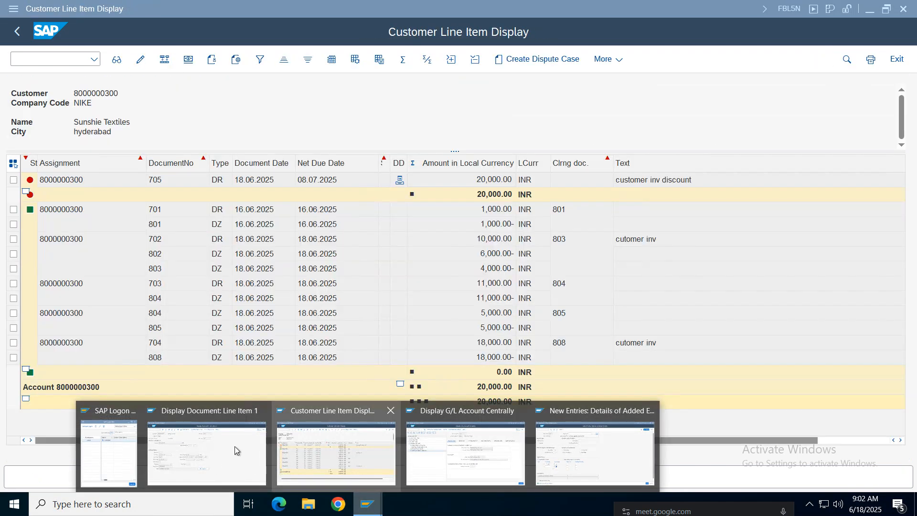
left_click(234, 446)
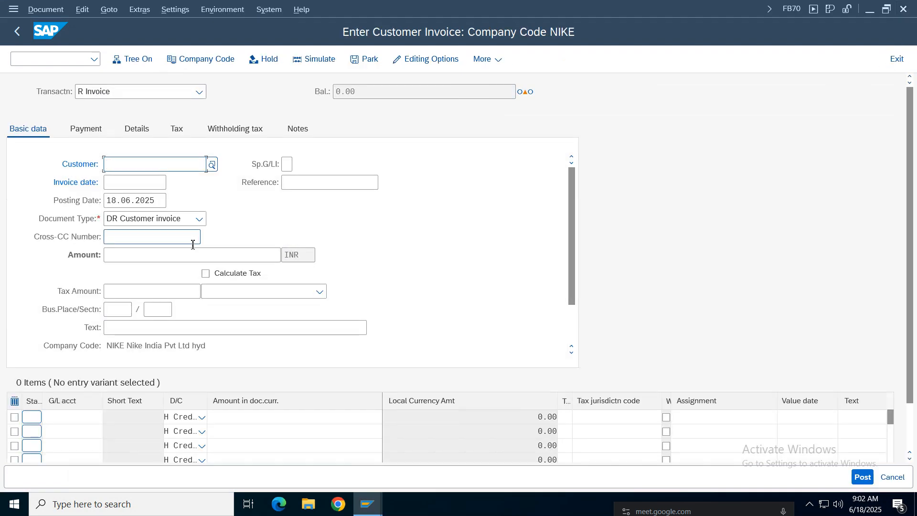
Leave the customer invoice entry without saving and open the incoming payments posting (F-28)
left_click(897, 59)
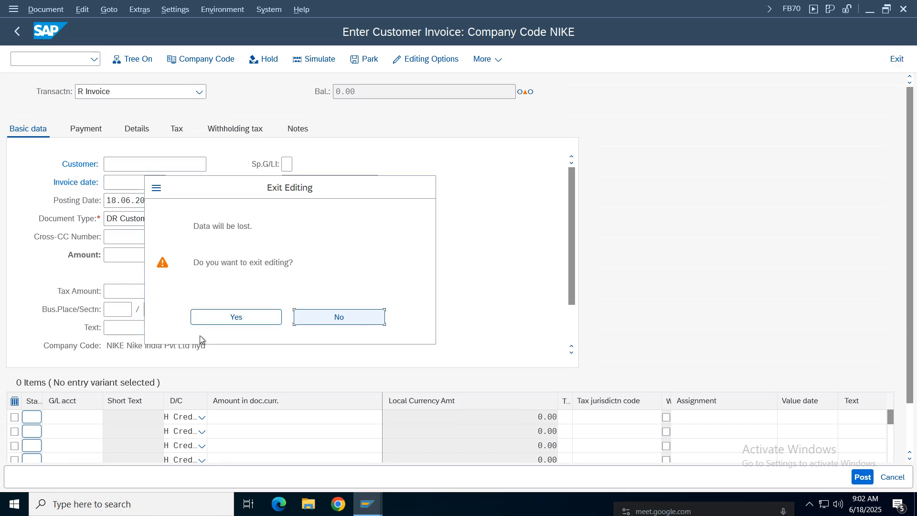
left_click(187, 317)
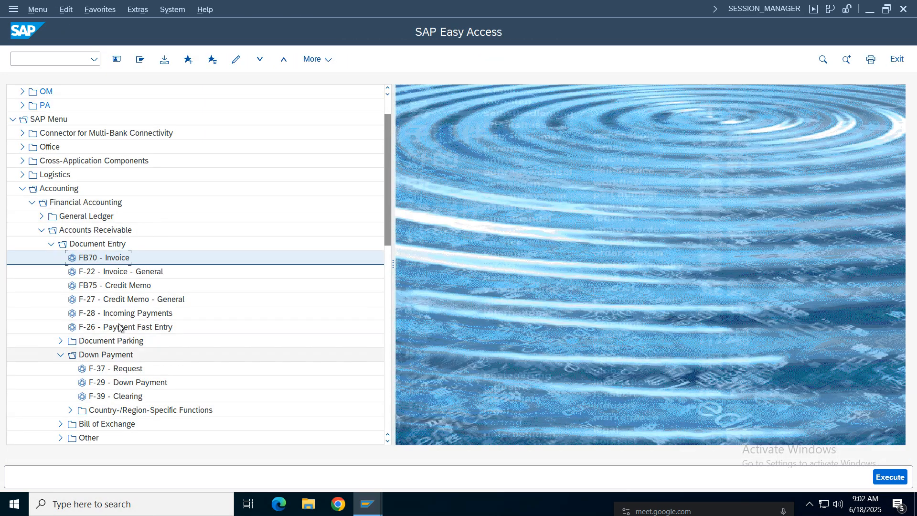
left_click(119, 316)
double_click(119, 316)
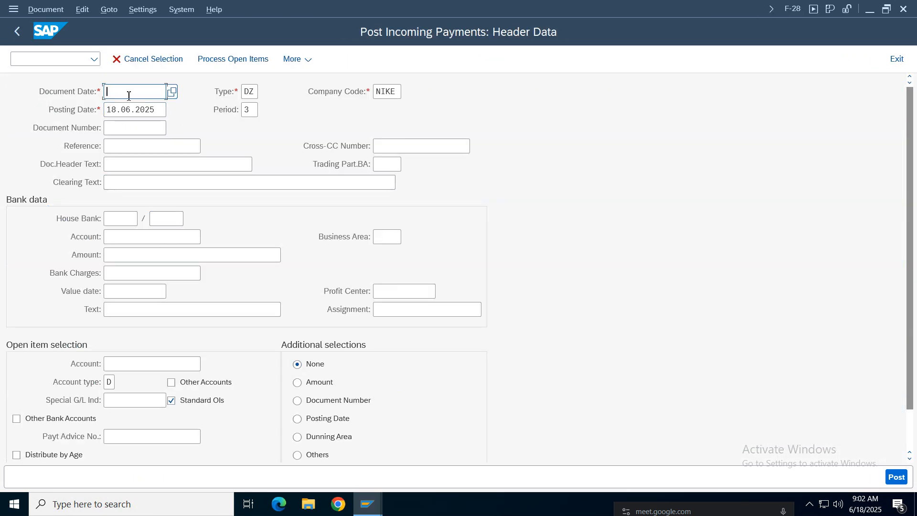
Fill the payment header with document date 18.06.2025 and "payment" as both reference and document header text
left_click(125, 92)
left_click(123, 109)
left_click(126, 151)
left_click(130, 148)
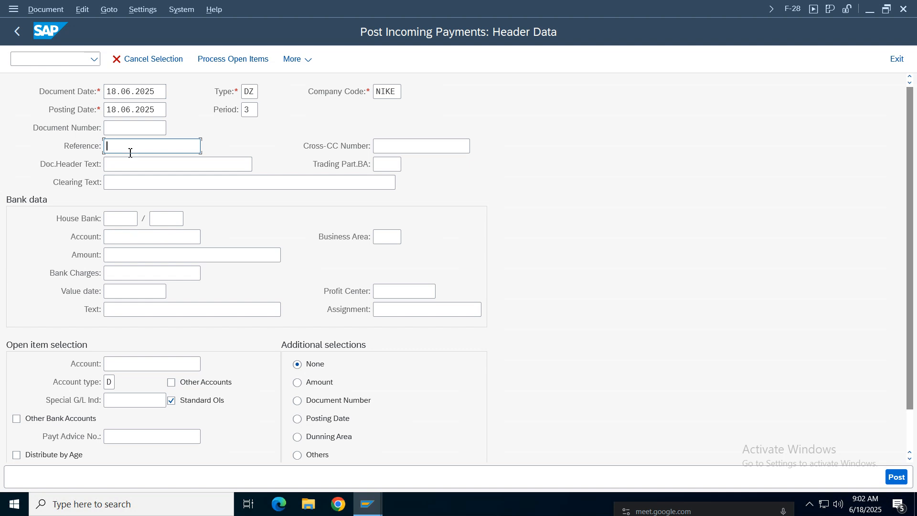
left_click(130, 150)
left_click(125, 166)
left_click(125, 166)
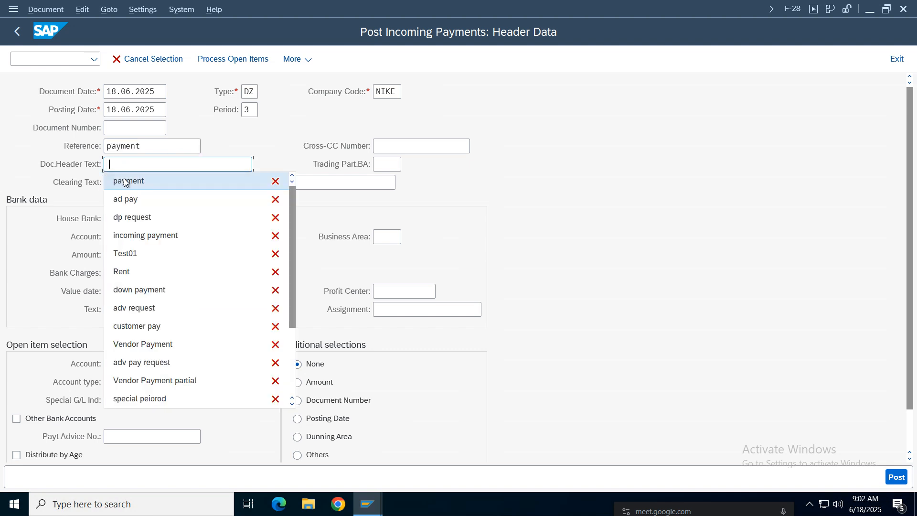
left_click(124, 181)
Set the bank data account to 1001 and choose the customer's account number for the open item selection
left_click(121, 239)
left_click(122, 253)
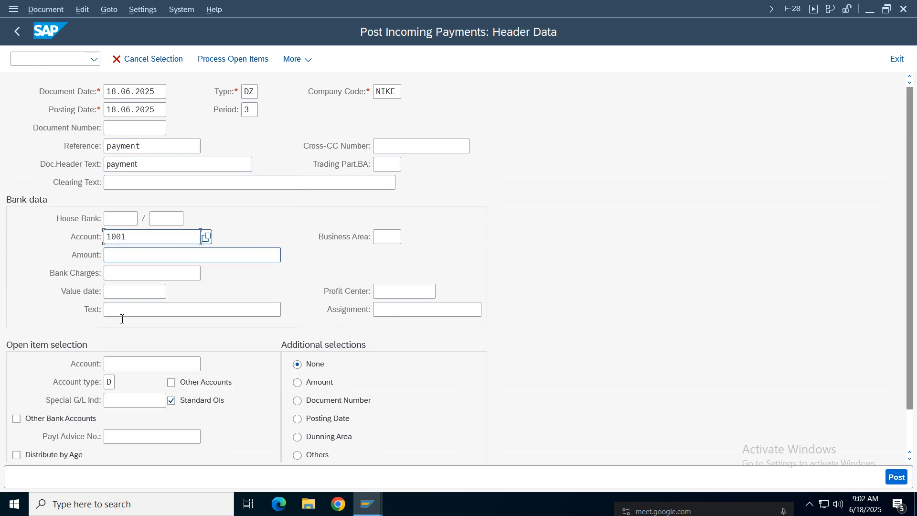
left_click(127, 365)
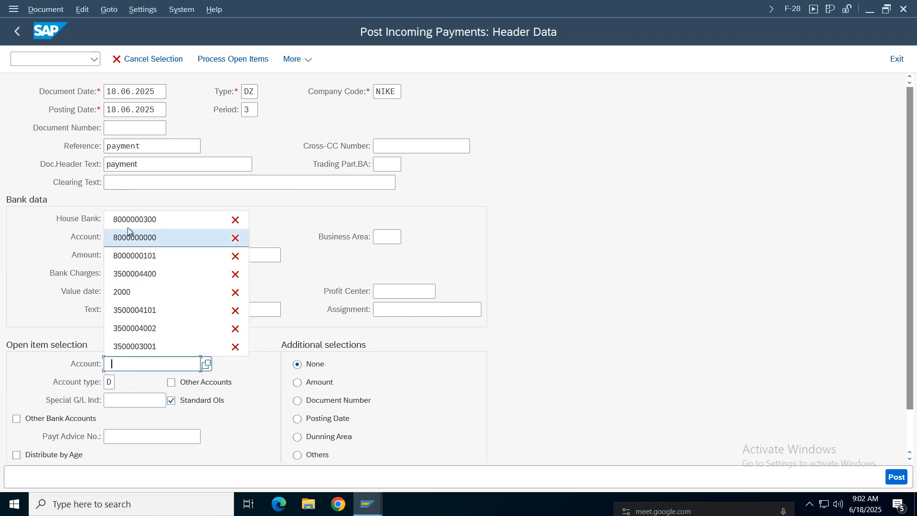
left_click(128, 227)
left_click(131, 257)
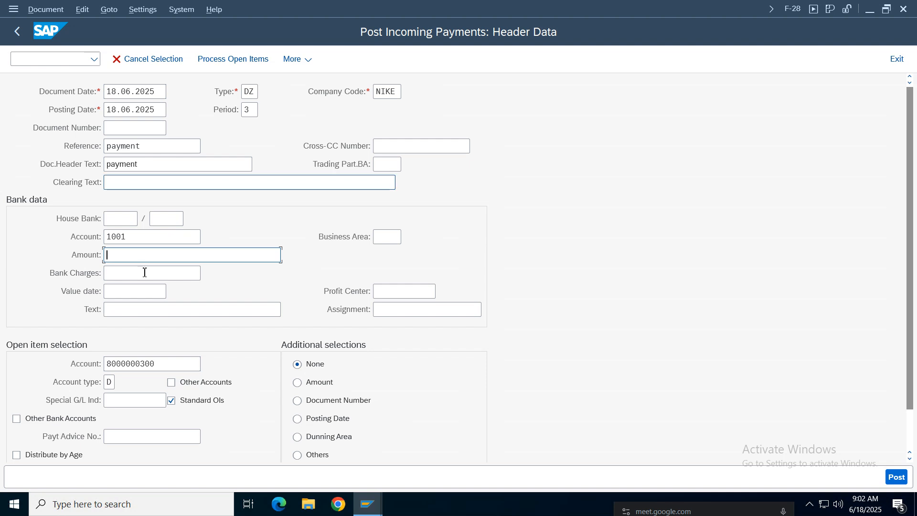
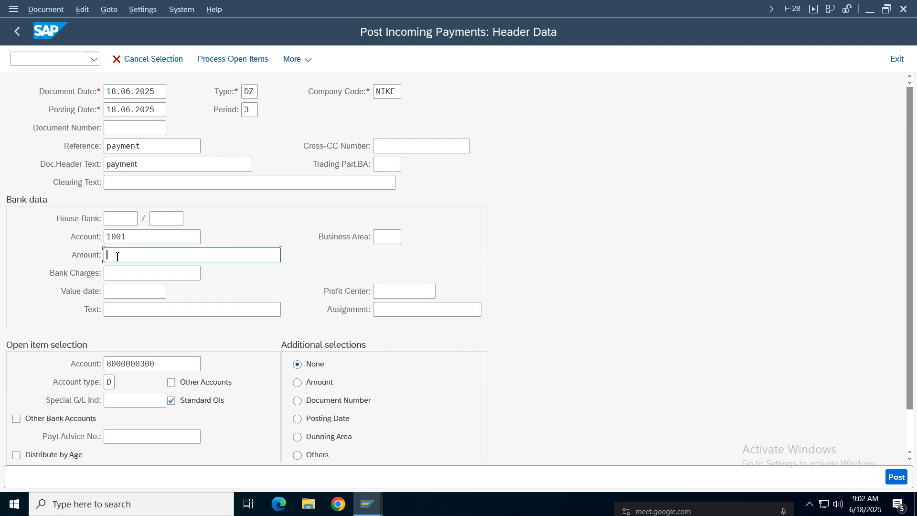
Set the incoming payment amount in the bank data to 19000
type("19000")
left_click(130, 315)
double_click(69, 257)
left_click(136, 314)
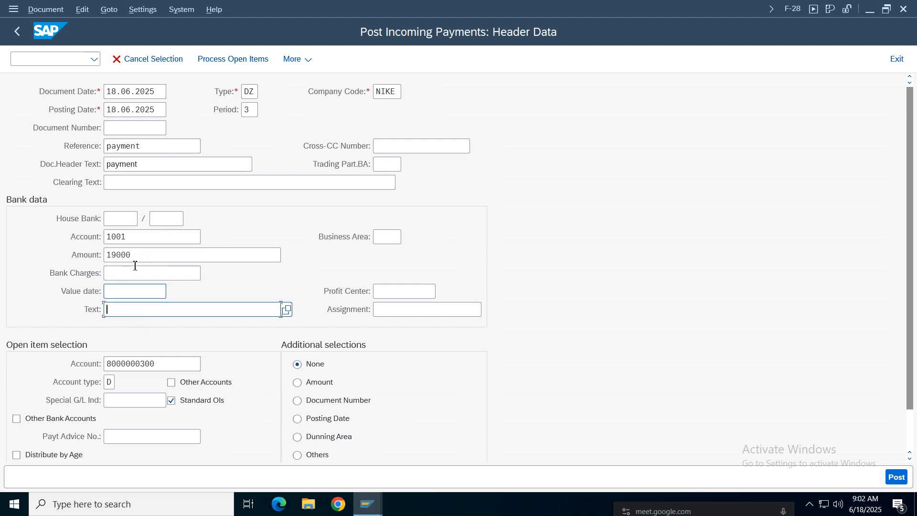
double_click(83, 257)
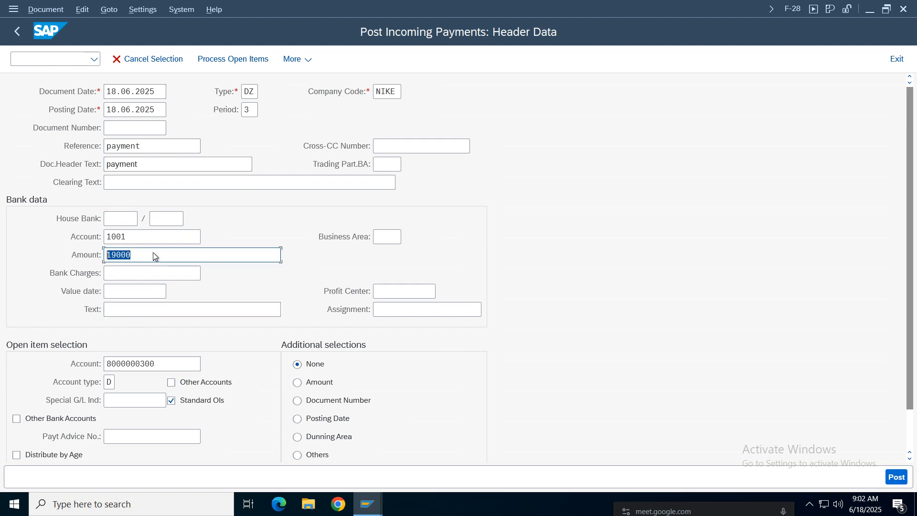
left_click(149, 257)
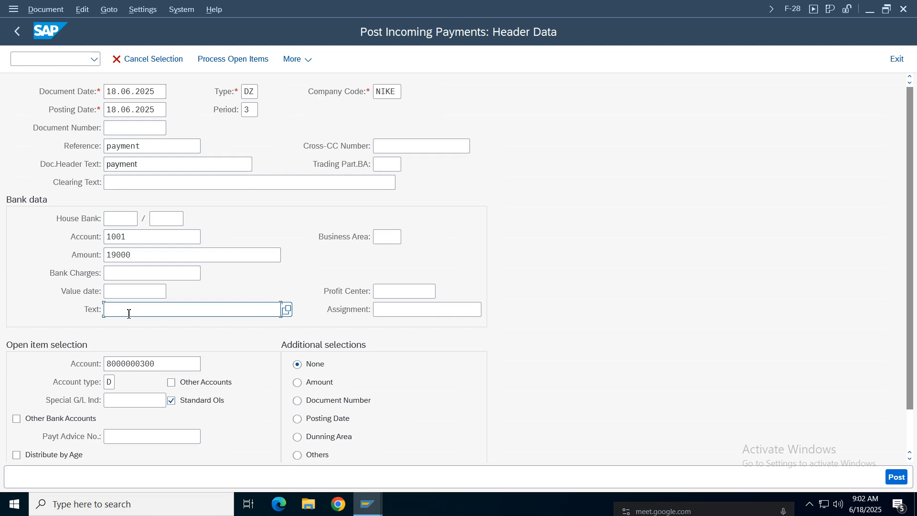
Enter a customer payment text for the bank item and display the customer's open items for processing
type("cust")
left_click(136, 327)
key("BackSpace")
key("BackSpace")
type("pa")
left_click(225, 61)
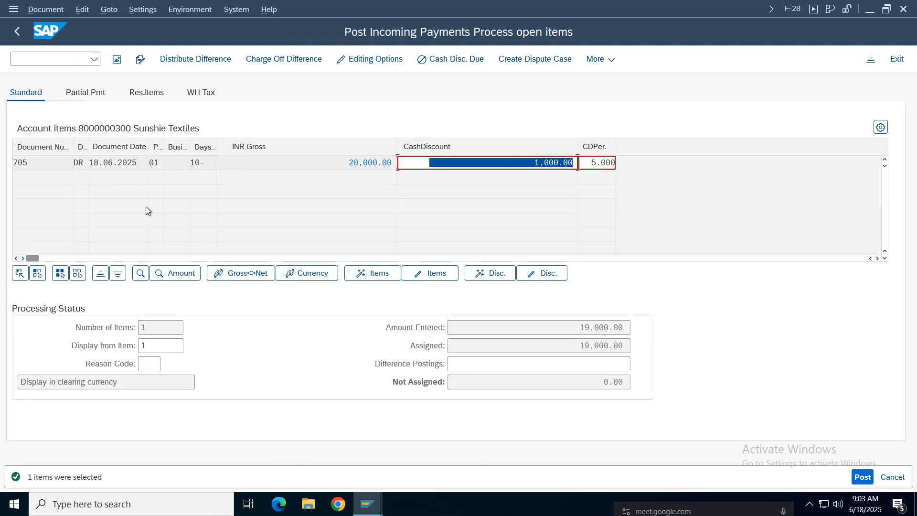
Compare the entered and assigned amounts with the item's cash discount, and simulate the payment document
left_click_drag(579, 328, 641, 330)
left_click_drag(579, 350, 656, 350)
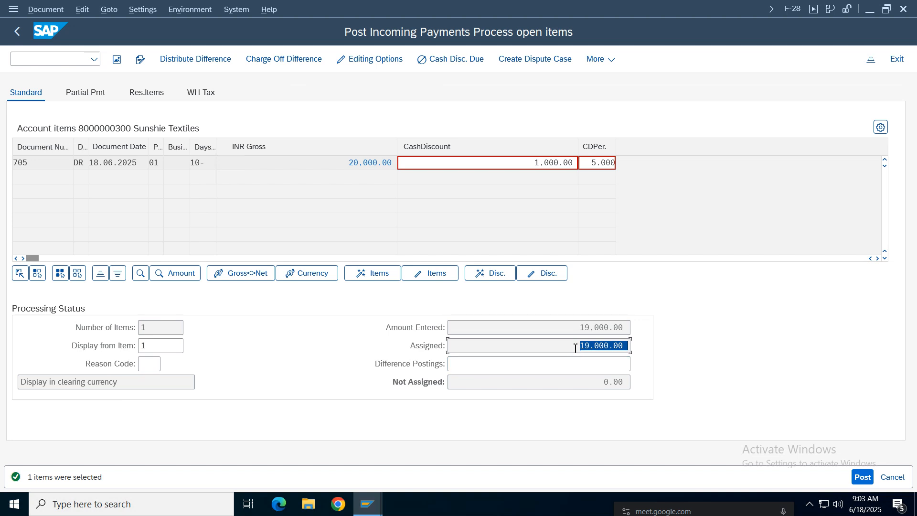
left_click_drag(585, 329, 639, 330)
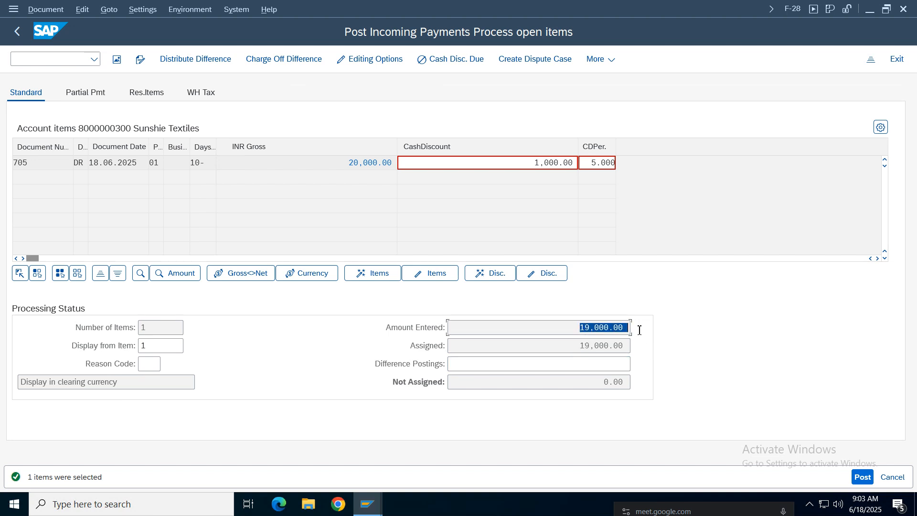
double_click(598, 171)
key("shift+Tab")
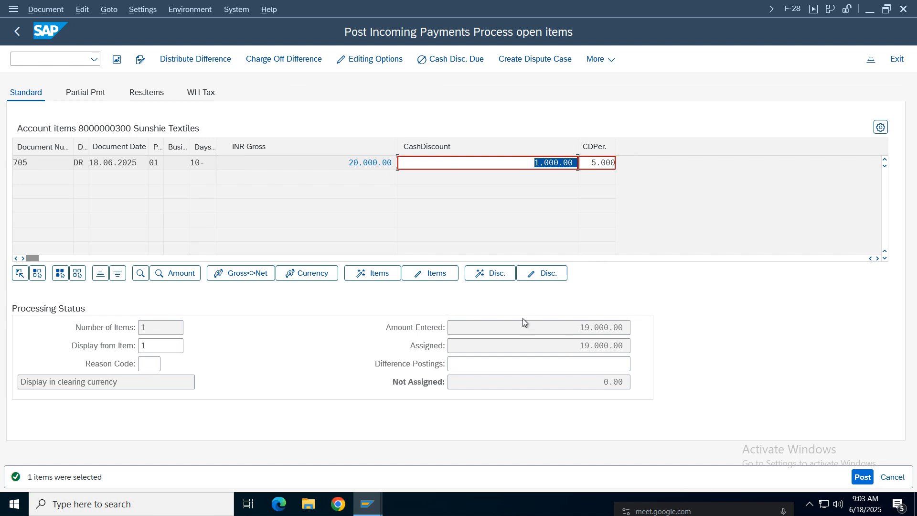
left_click(39, 11)
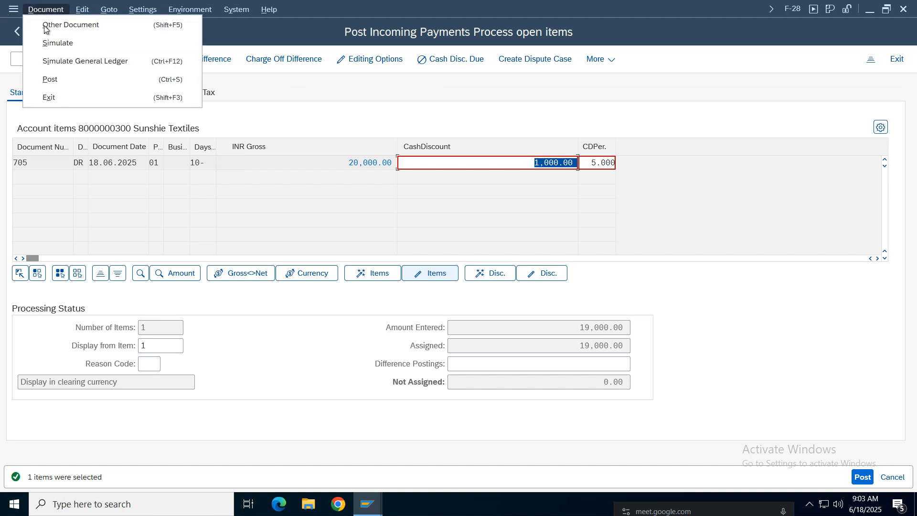
left_click(49, 44)
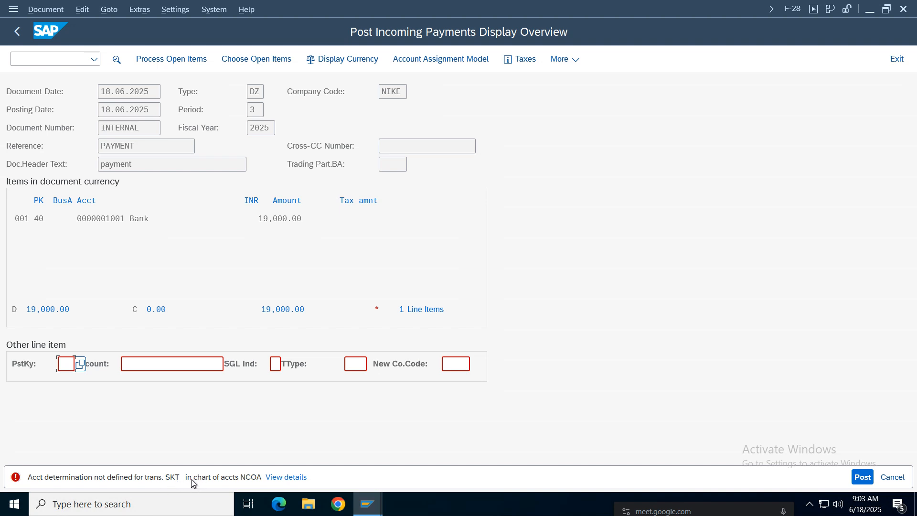
Switch to the G/L account session (FS00), collapse the Liabilities accounts and expand the Exp 3000-3999 group
left_click(367, 504)
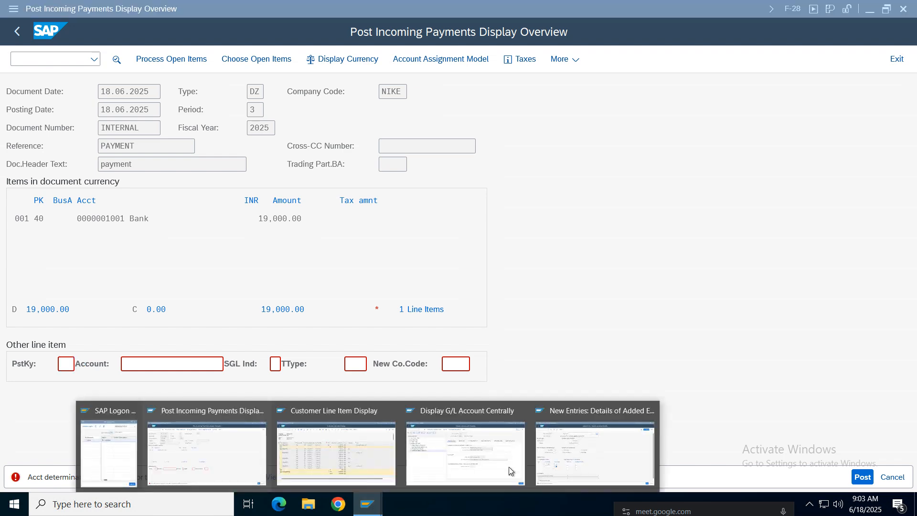
left_click(468, 474)
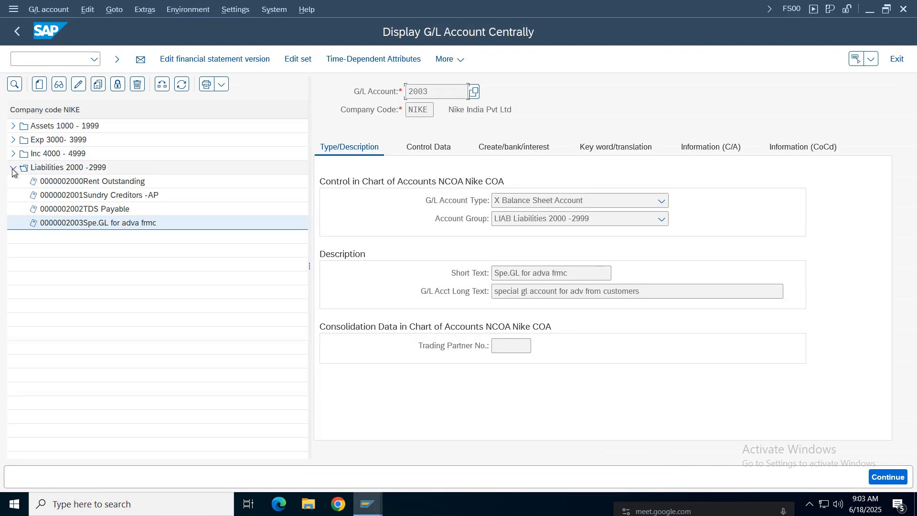
left_click(13, 168)
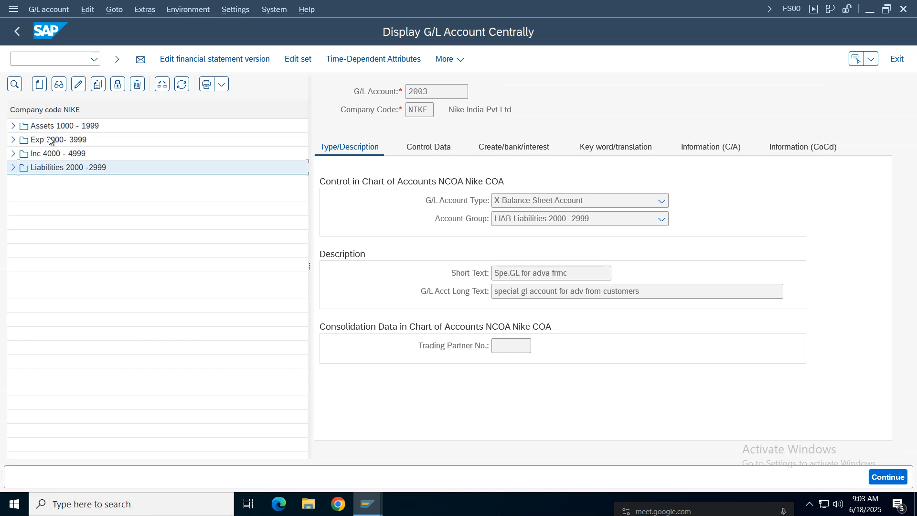
left_click(13, 139)
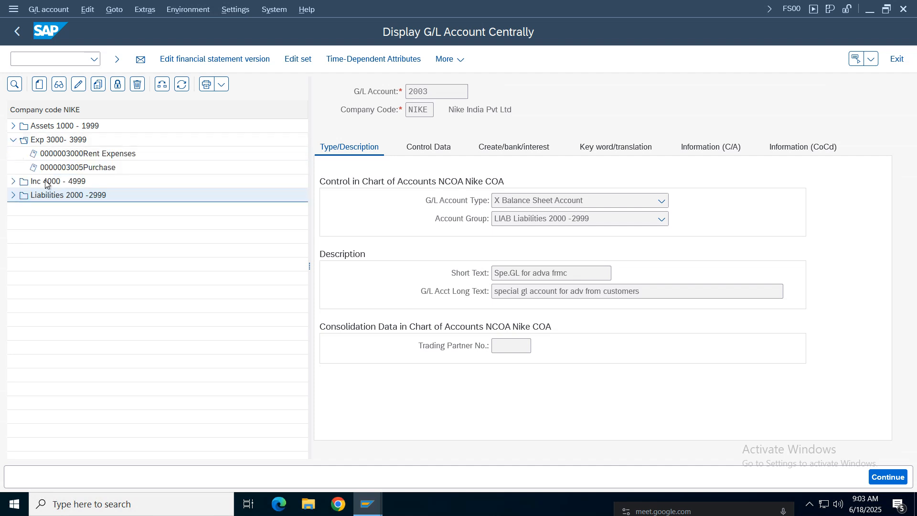
Start creating G/L account 3006 in company code NIKE
left_click(39, 84)
left_click_drag(145, 164, 481, 190)
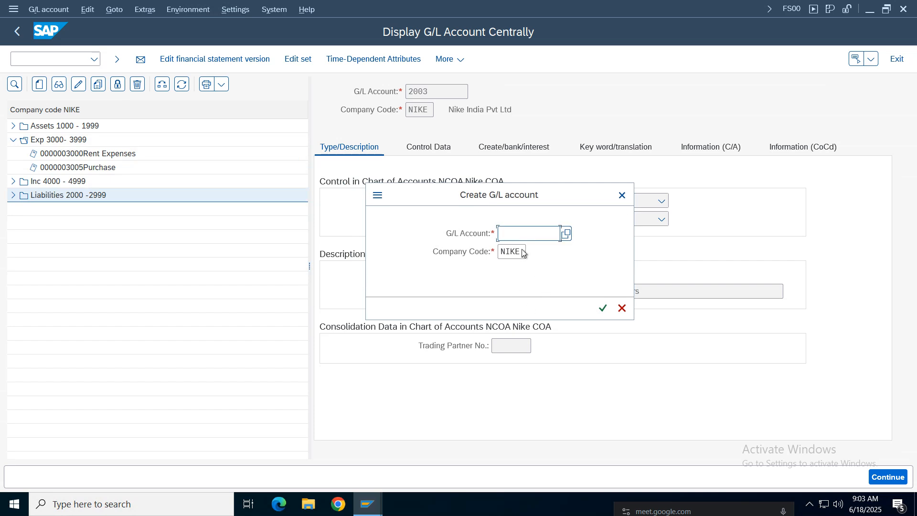
type("3")
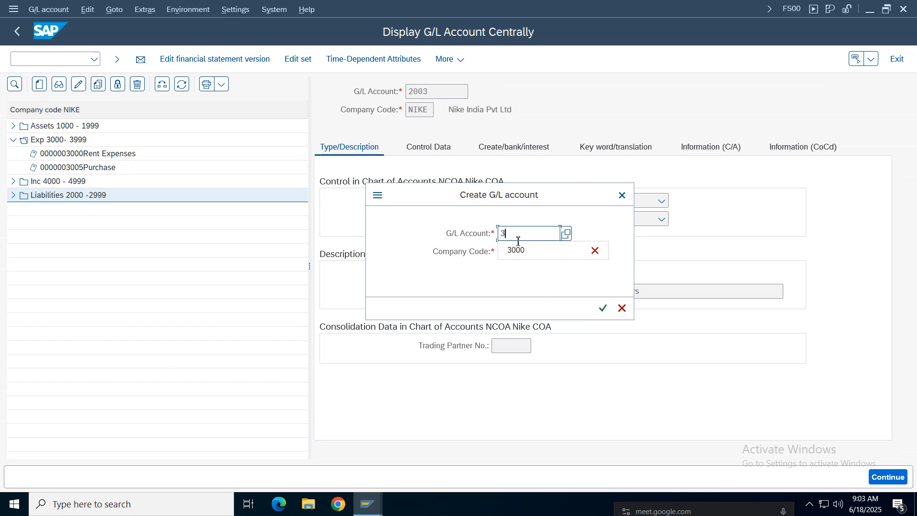
type("006")
left_click(602, 308)
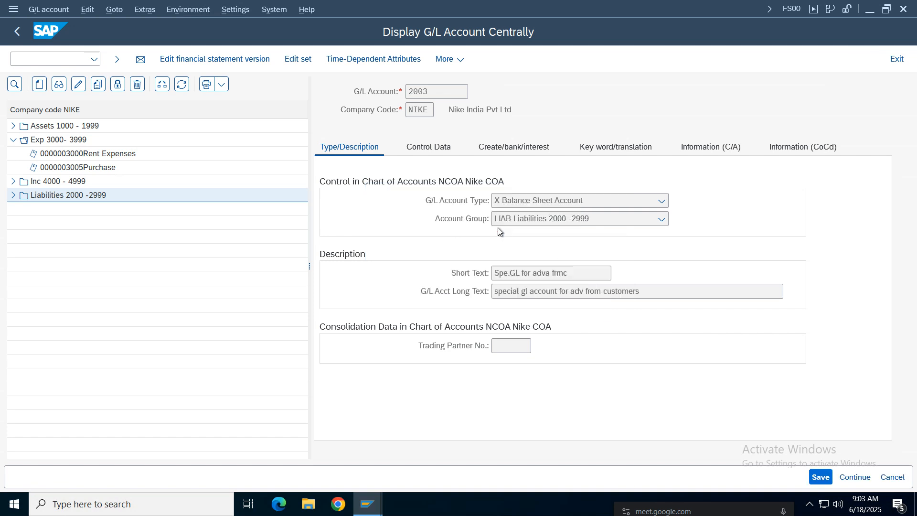
Set the new account's type to Nonoperating Expense or Income and its account group to EXP Exp 3000-3999
left_click(543, 200)
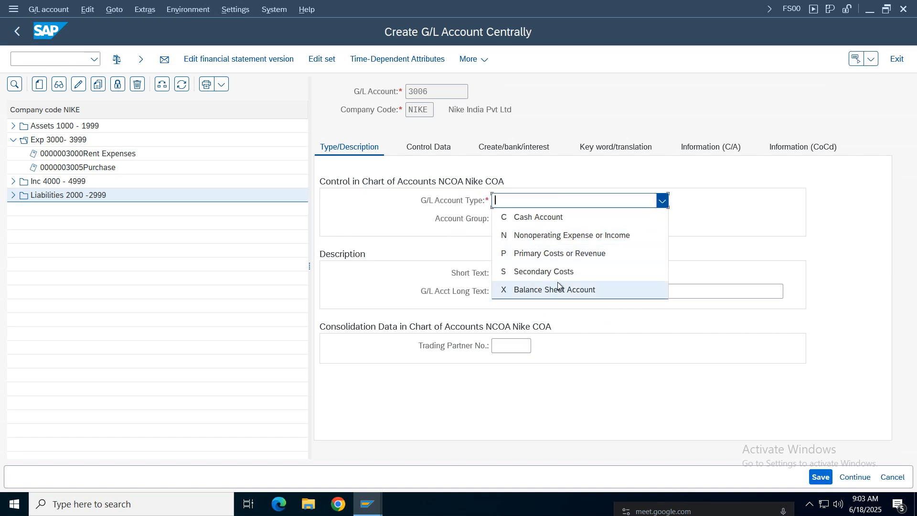
left_click(535, 254)
left_click(538, 220)
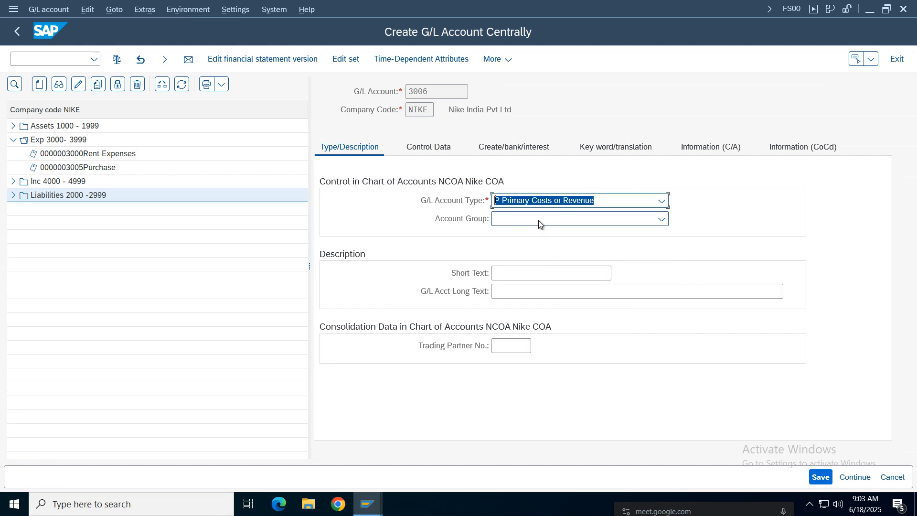
left_click(535, 203)
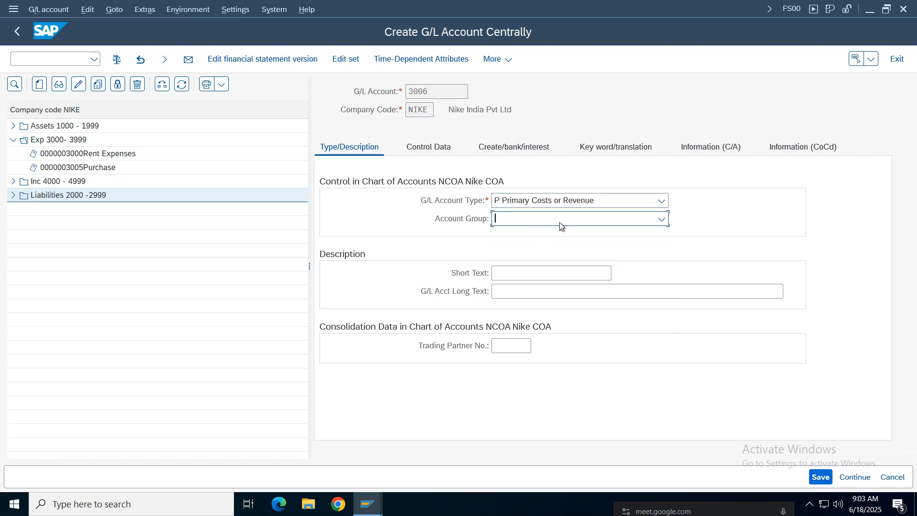
left_click(558, 202)
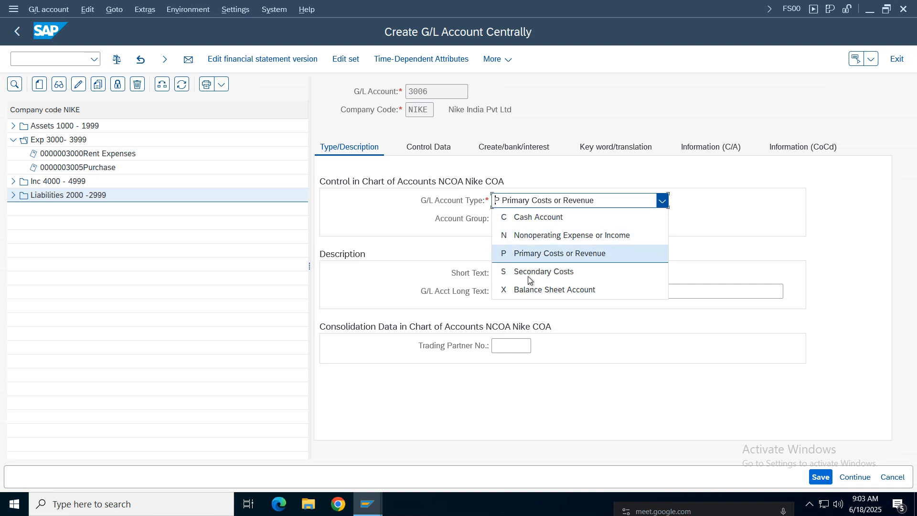
left_click(539, 236)
left_click(532, 222)
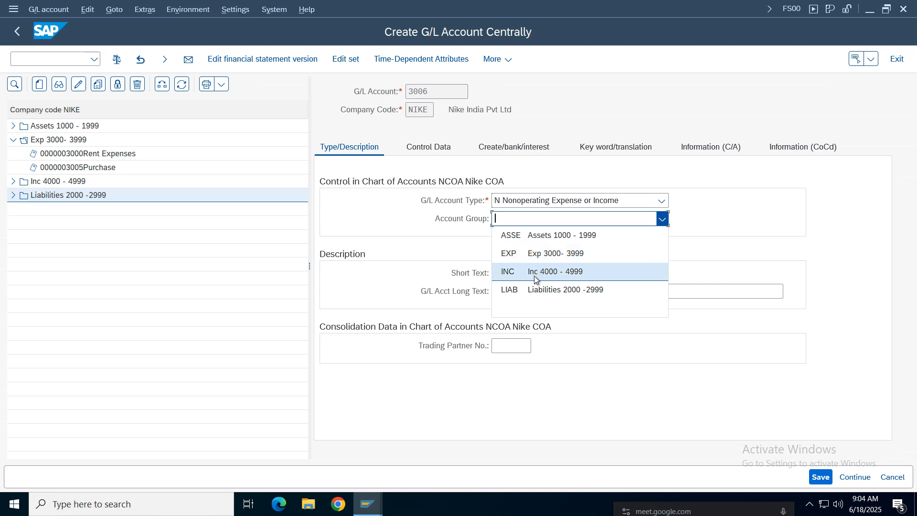
left_click(535, 253)
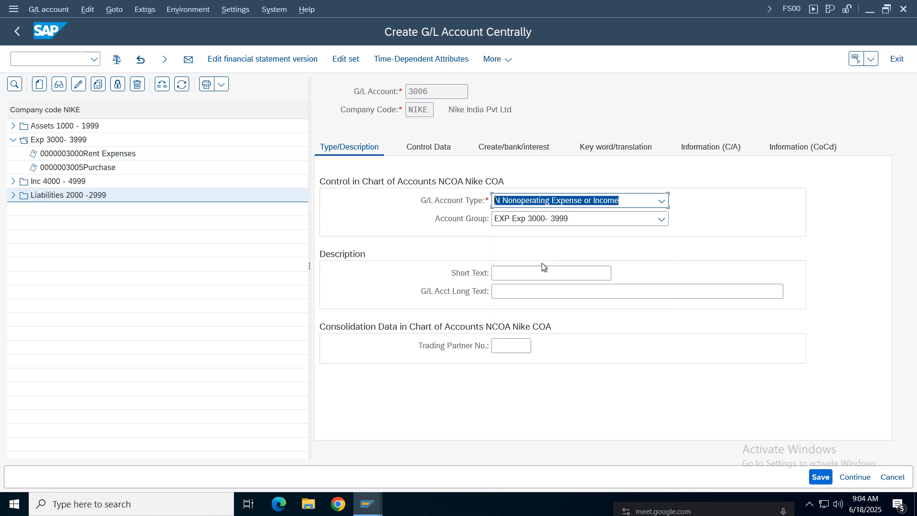
Enter "Discount Paid" as the short and long text of account 3006 and show its control data
left_click(514, 273)
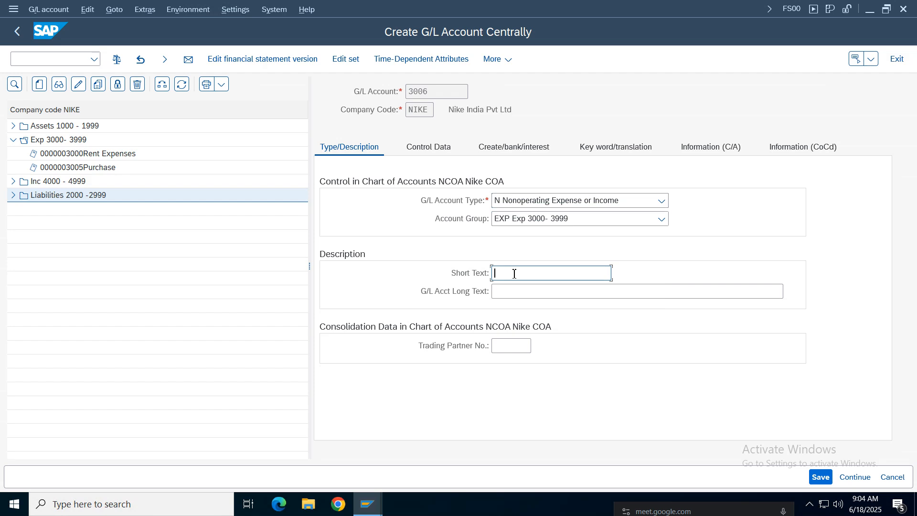
type("D")
left_click(526, 289)
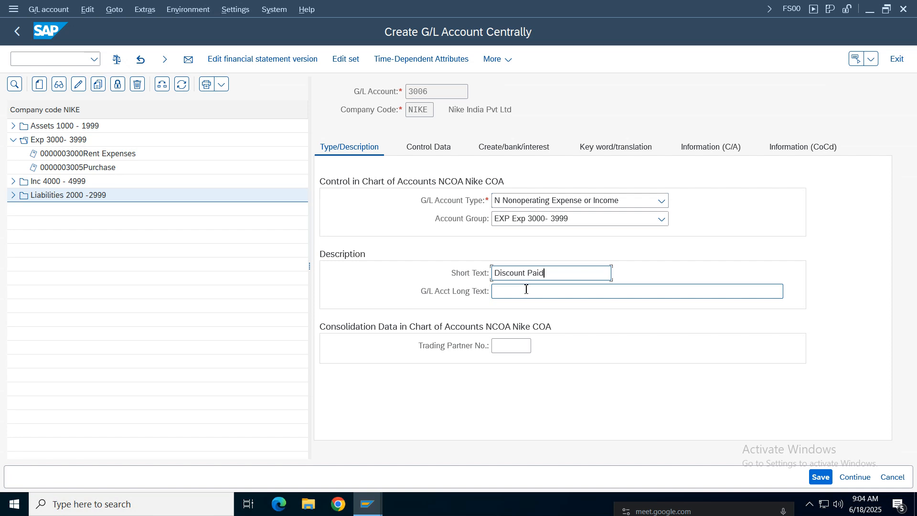
left_click(526, 289)
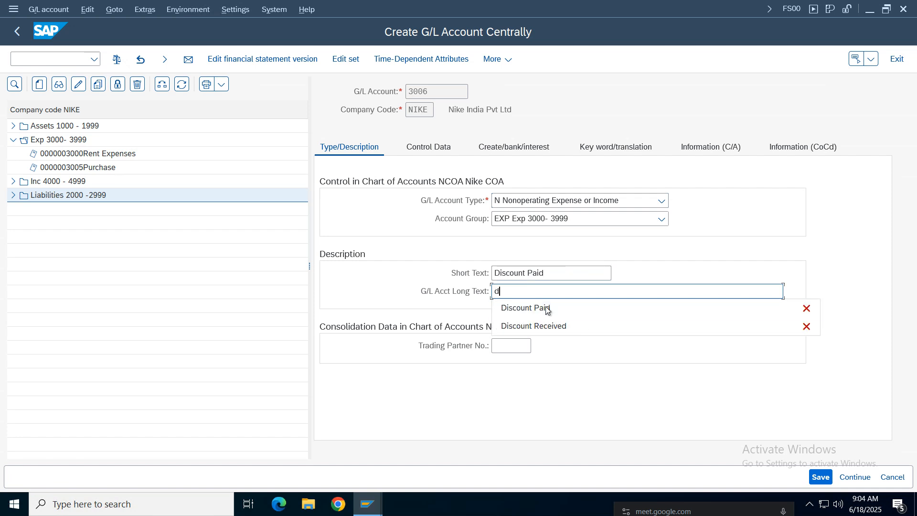
type("d")
left_click(547, 309)
left_click(443, 148)
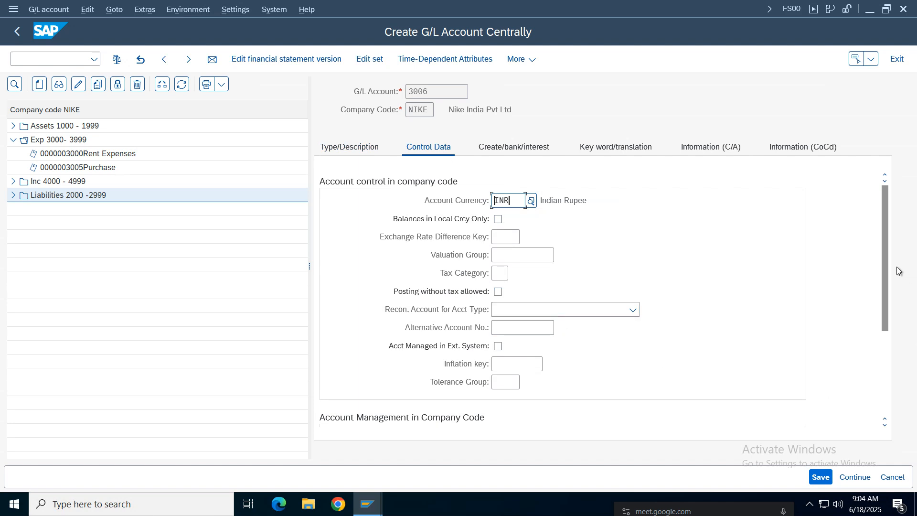
Give account 3006 sort key 031 and field status group G001, and save the account
left_click_drag(887, 253, 879, 342)
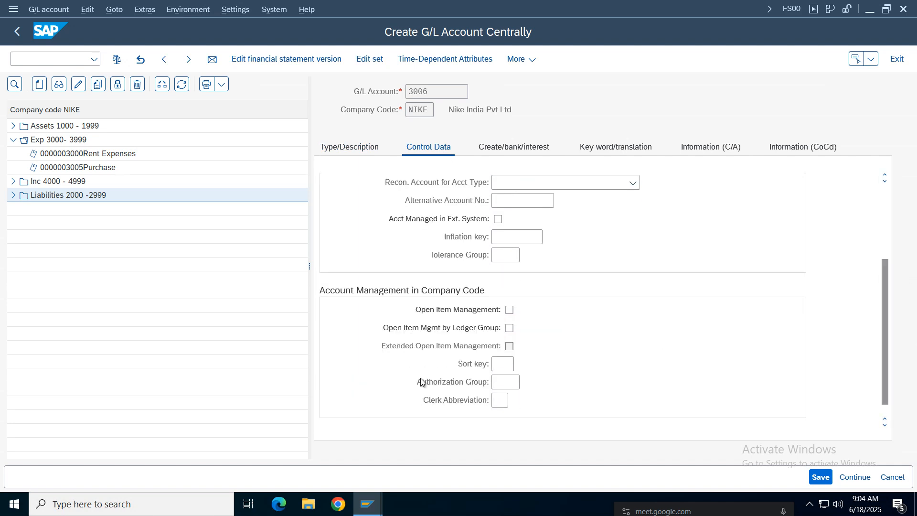
left_click(501, 365)
left_click(507, 380)
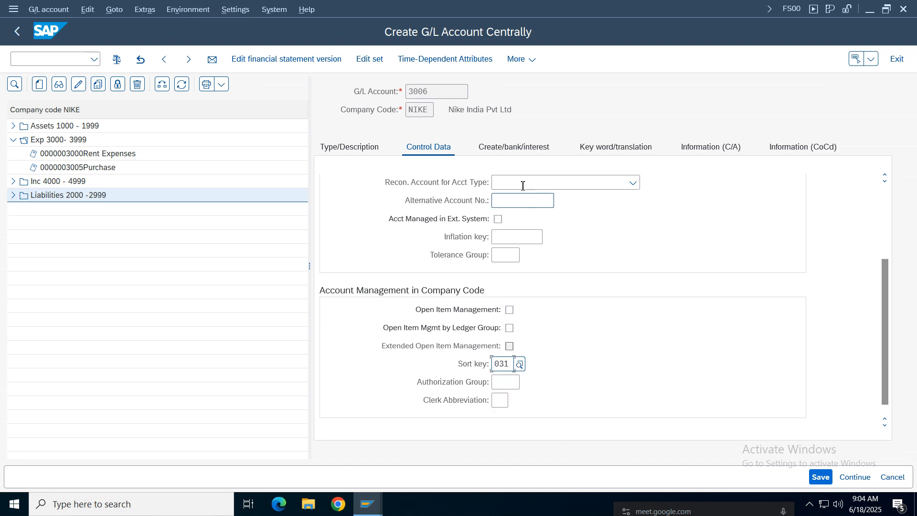
left_click(516, 148)
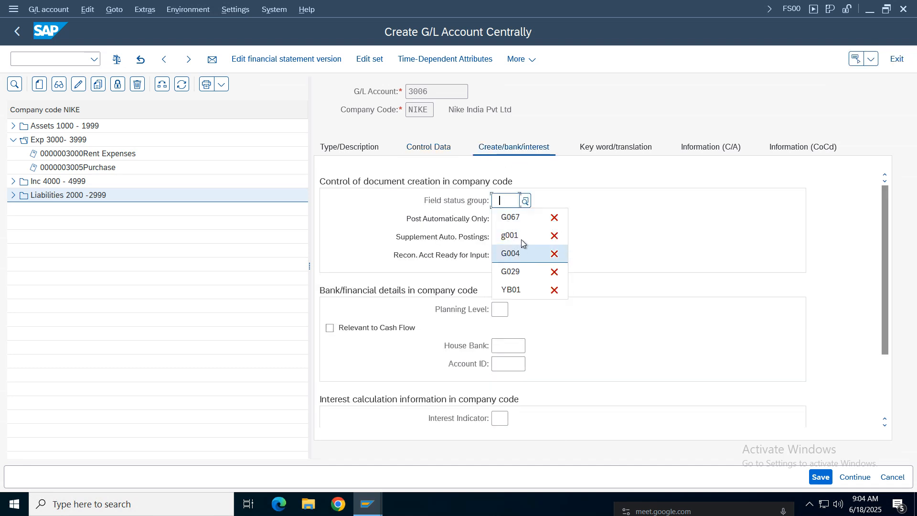
left_click(520, 237)
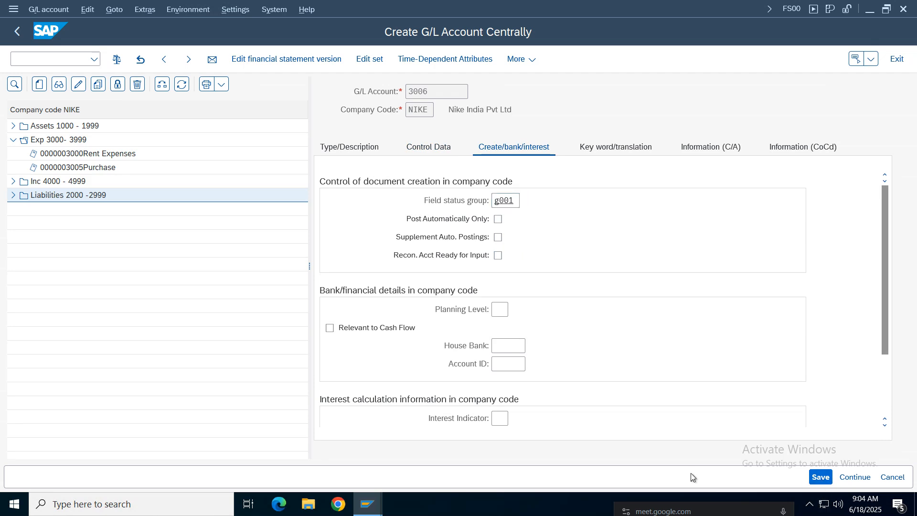
left_click(821, 477)
Review the saved Discount Paid account's type, account group, sort key and field status group
left_click(370, 153)
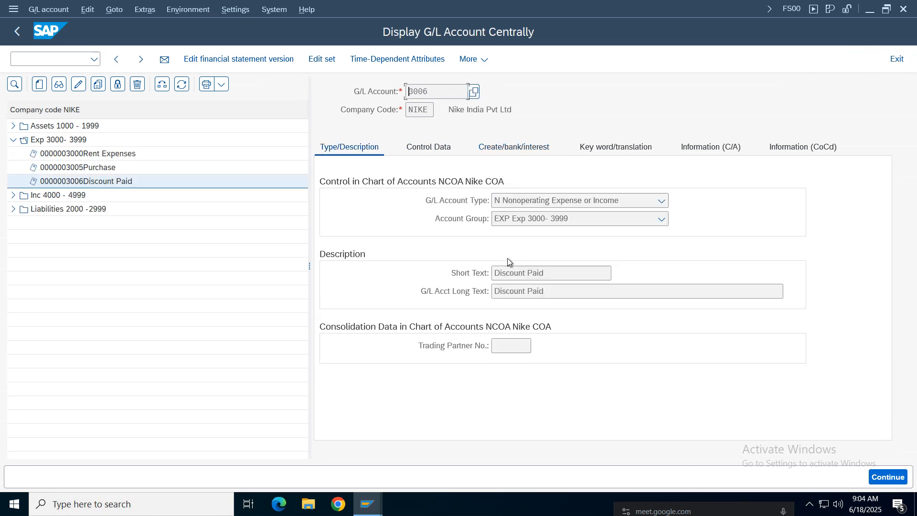
left_click(600, 203)
left_click(377, 211)
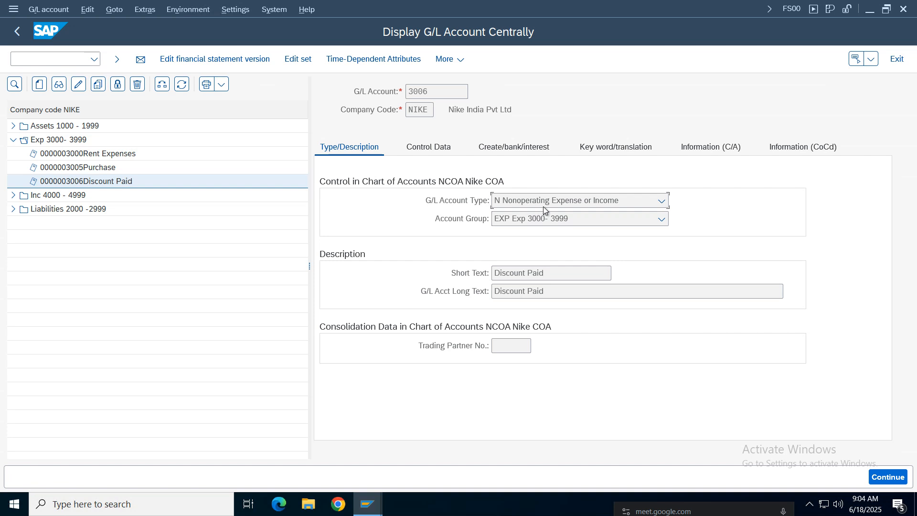
left_click(662, 201)
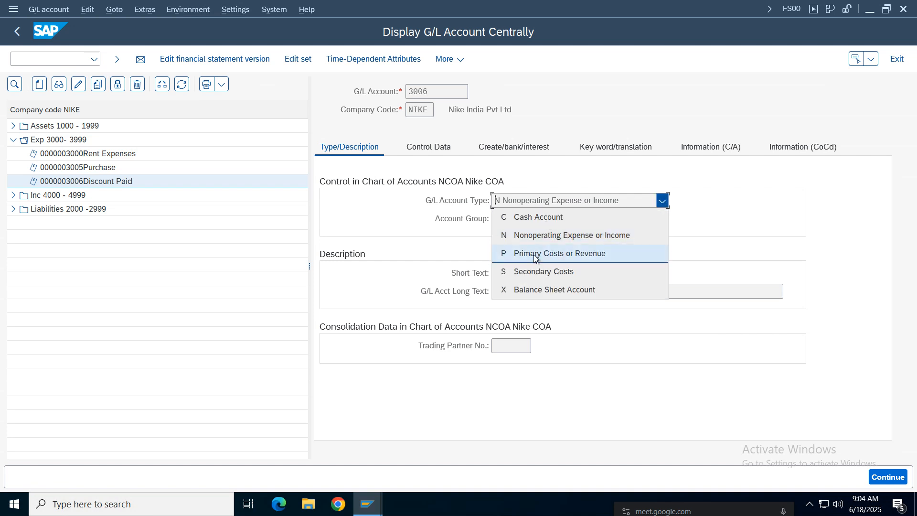
left_click(370, 220)
left_click(413, 148)
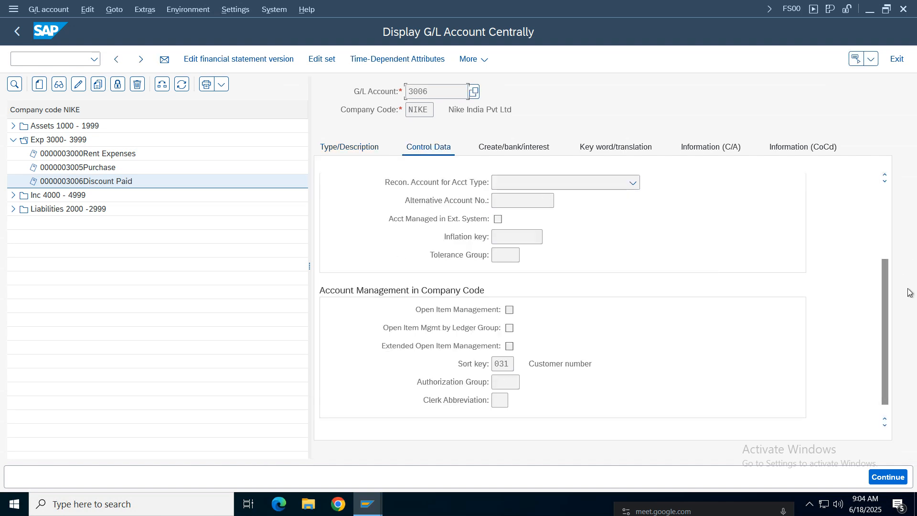
scroll(885, 310, "down", 1)
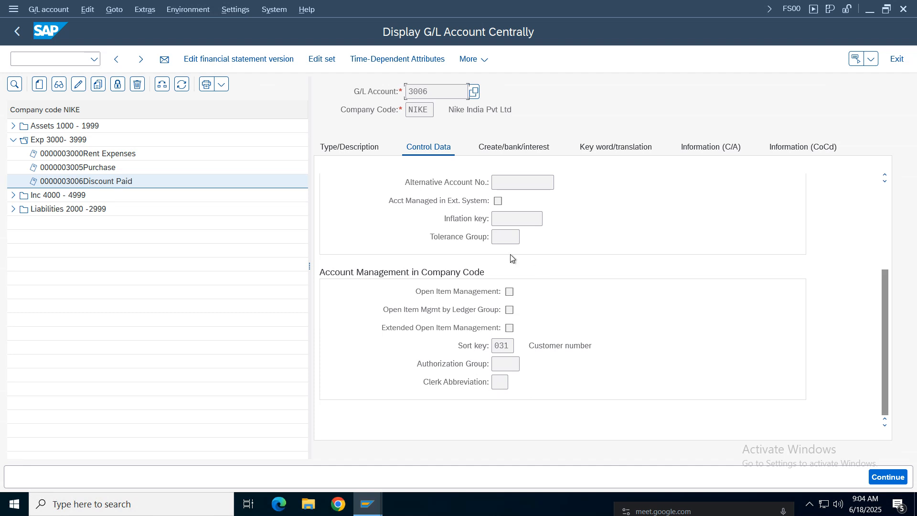
left_click(505, 148)
double_click(506, 207)
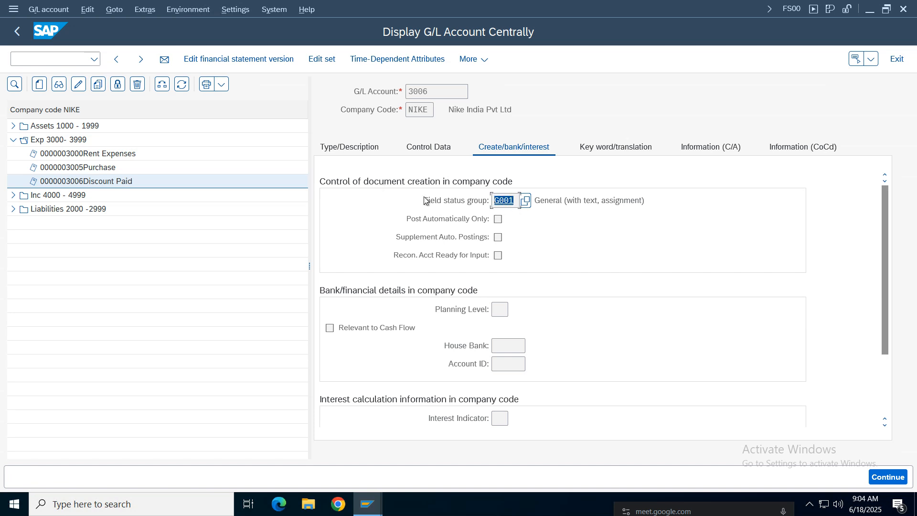
Display the Purchase and Rent Expenses accounts to compare their control data and account type with Discount Paid
double_click(58, 167)
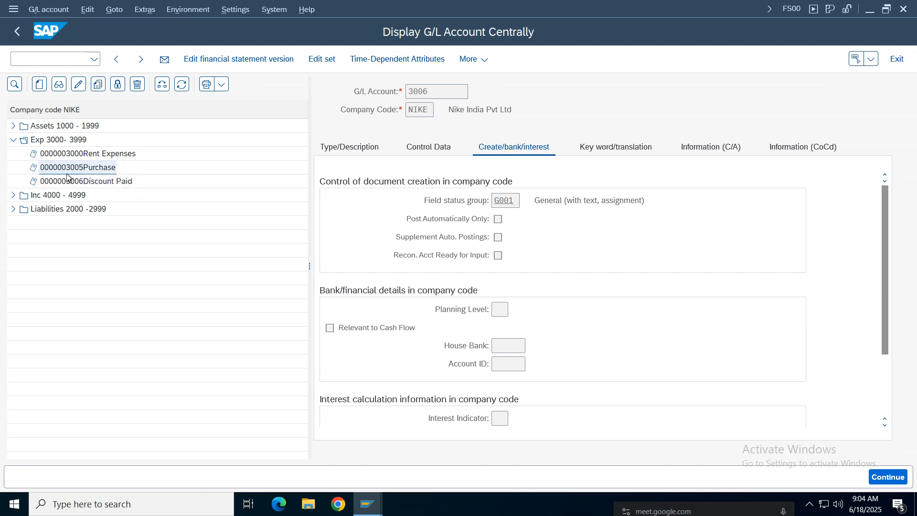
double_click(90, 155)
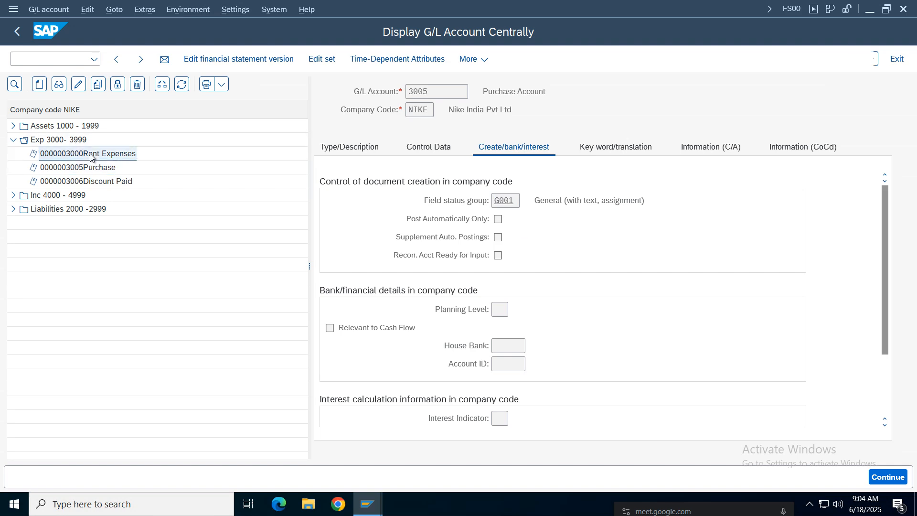
left_click(428, 147)
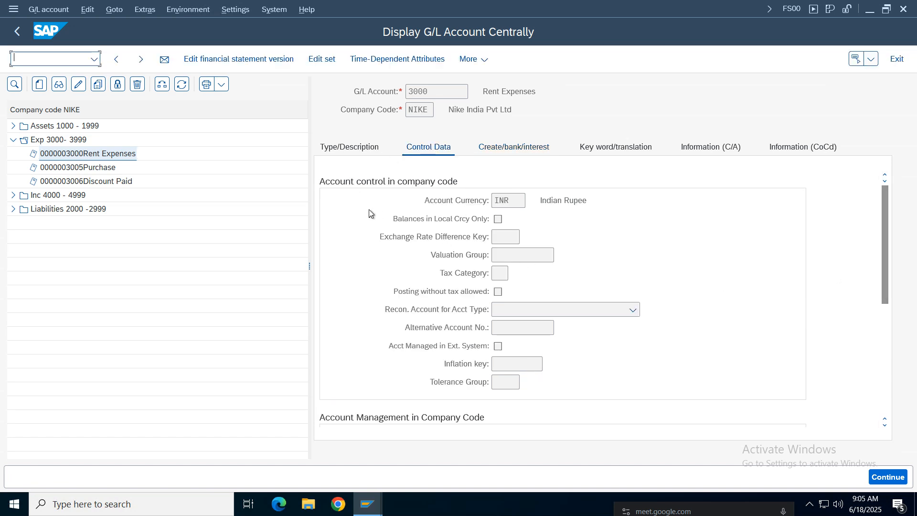
left_click(363, 147)
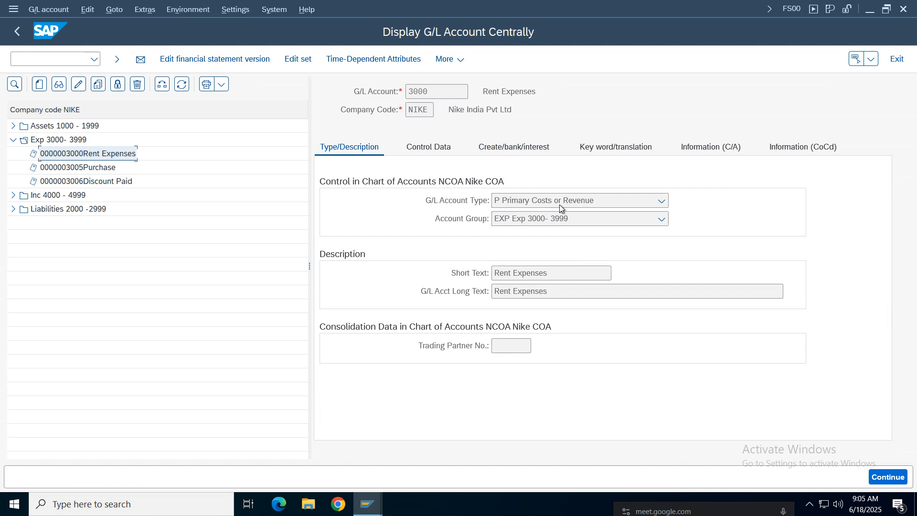
left_click(107, 182)
Switch to the incoming payment session, proceed from the error help to the SKT account determination for NCOA, and save its rules
left_click(374, 509)
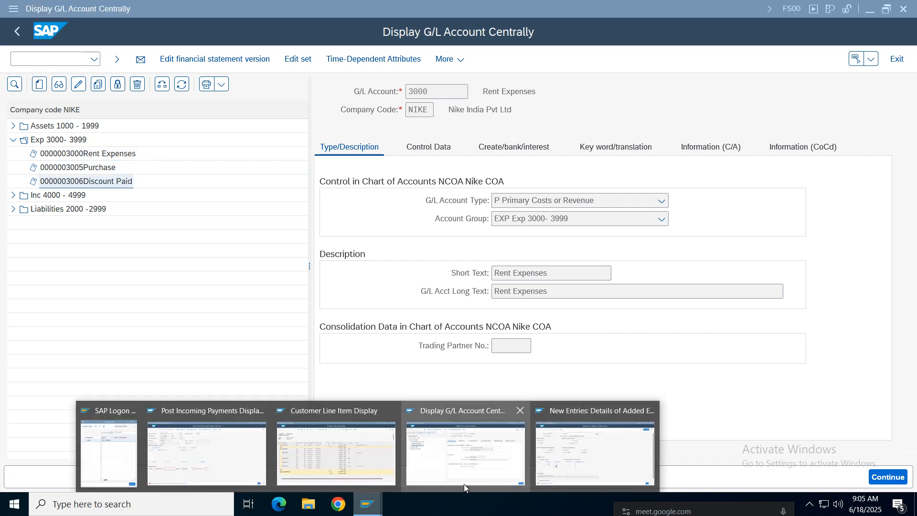
left_click(234, 454)
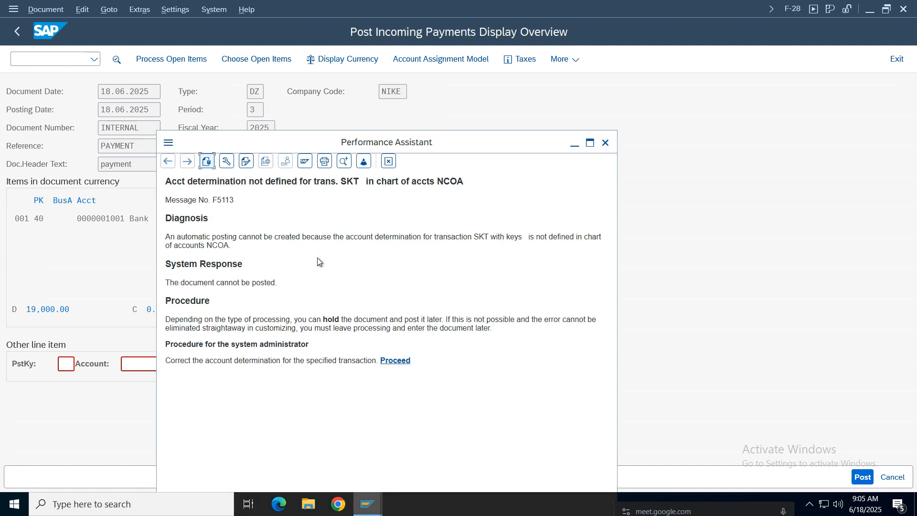
left_click(393, 361)
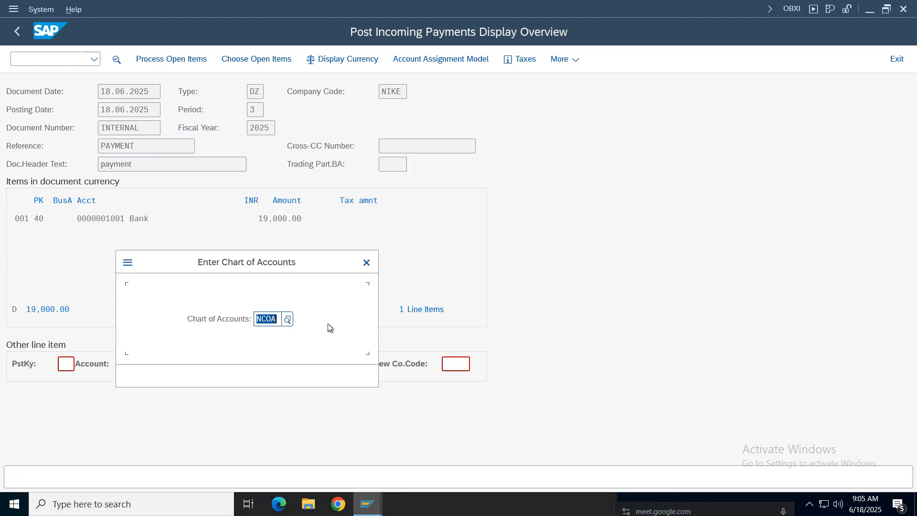
left_click(348, 375)
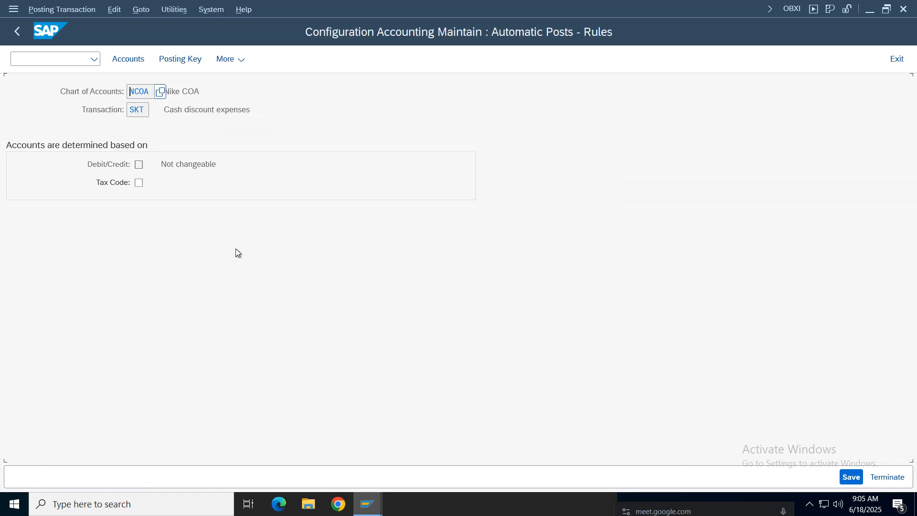
left_click(128, 59)
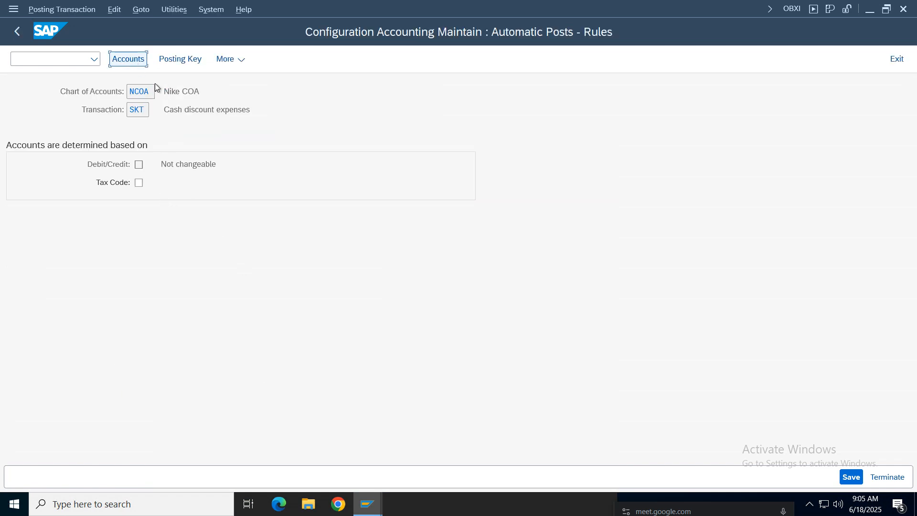
left_click(852, 477)
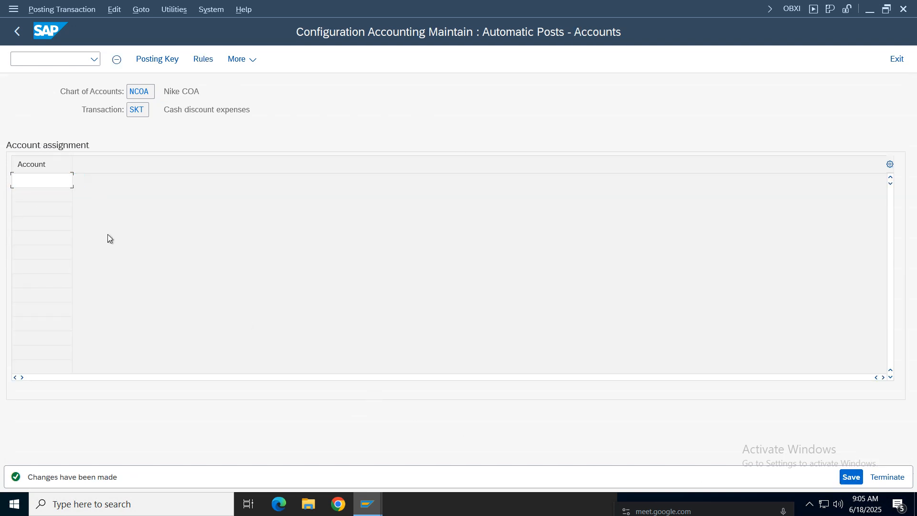
Assign account 3006 Discount Paid to the cash discount expenses transaction SKT and save it in the Nike Group customizing request
key("F4")
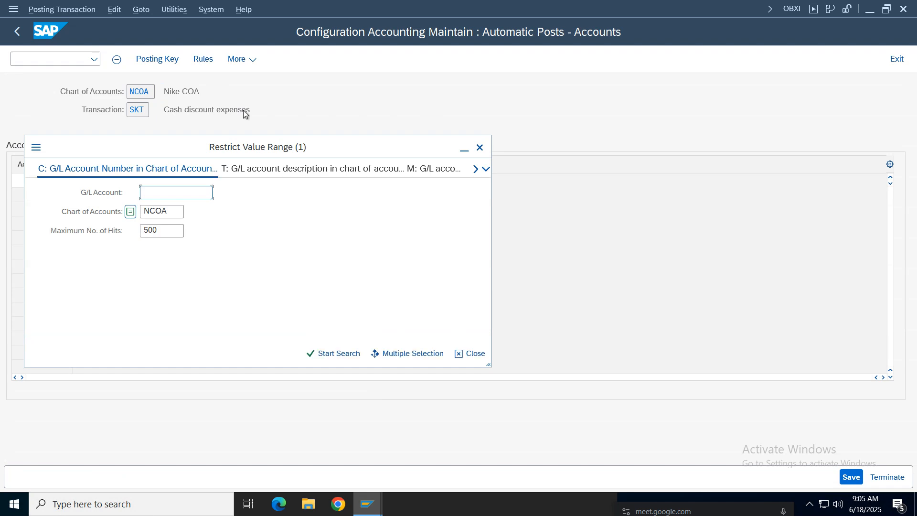
left_click(334, 354)
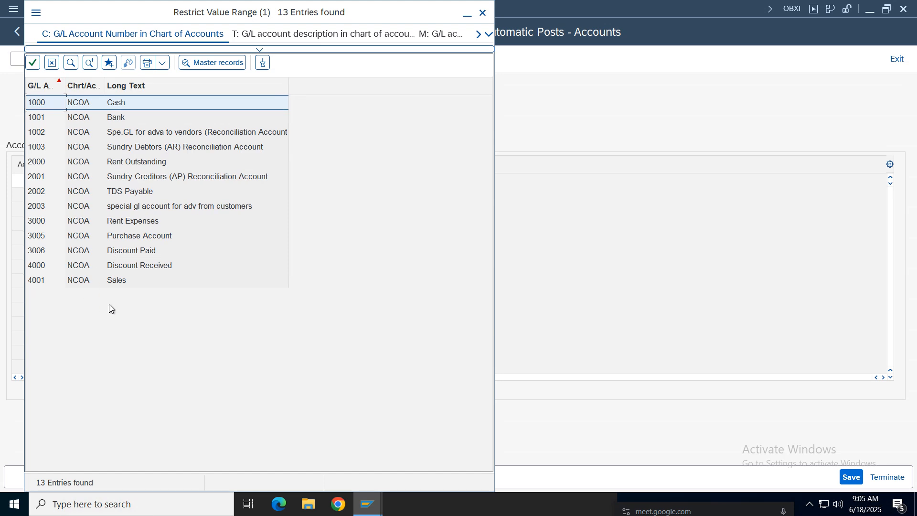
double_click(123, 252)
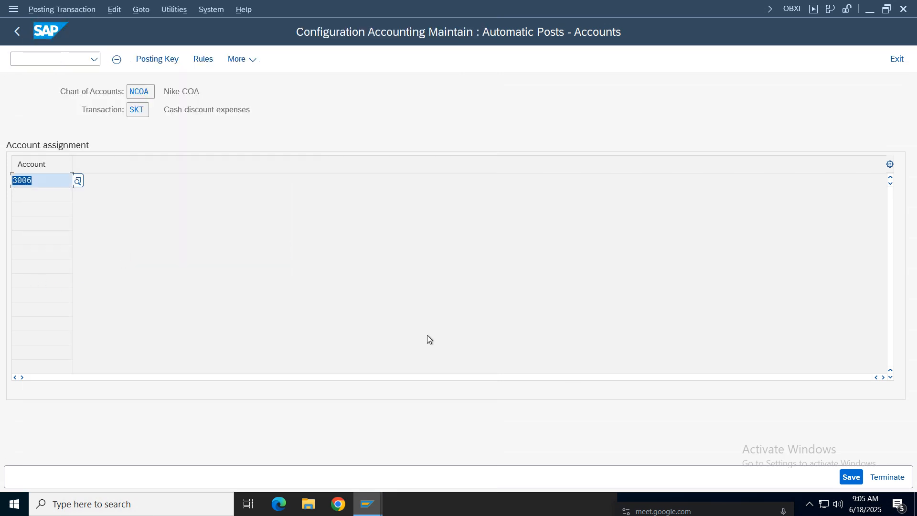
left_click(852, 476)
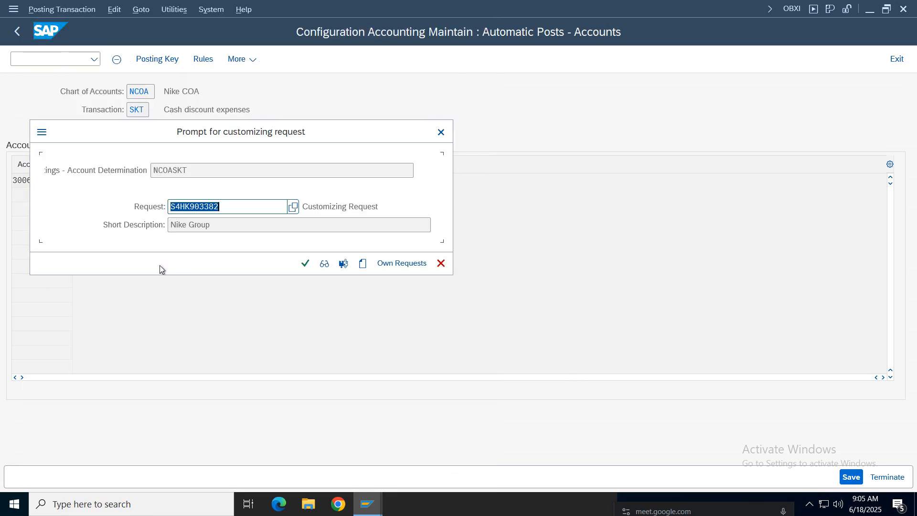
left_click(305, 263)
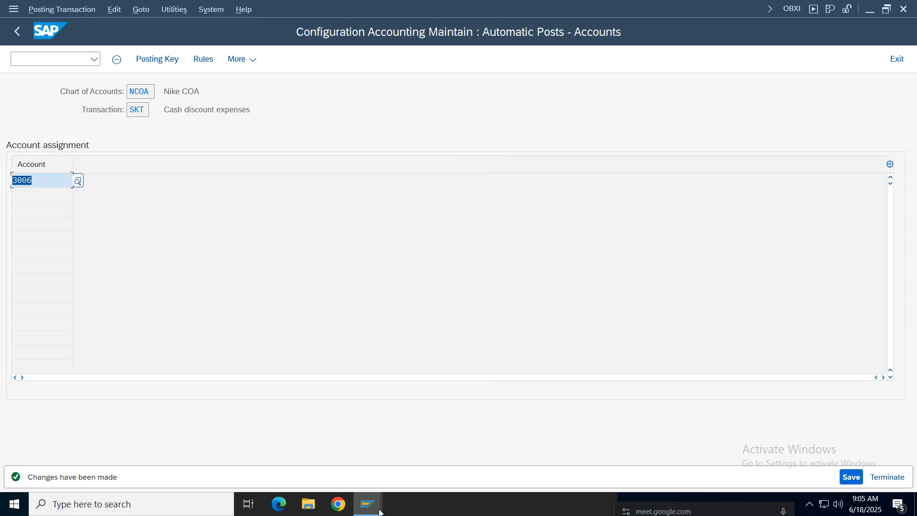
Return to the incoming payment, close the error help and simulate the document again
left_click(897, 59)
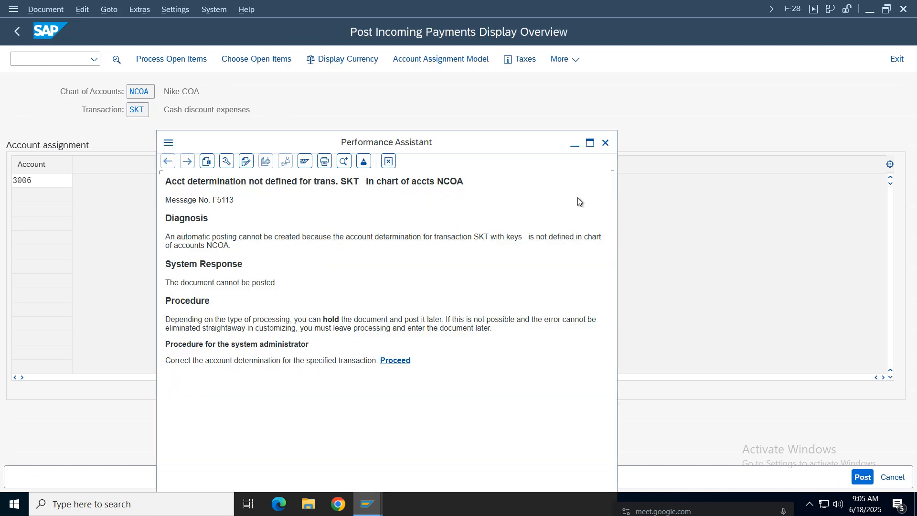
left_click(605, 143)
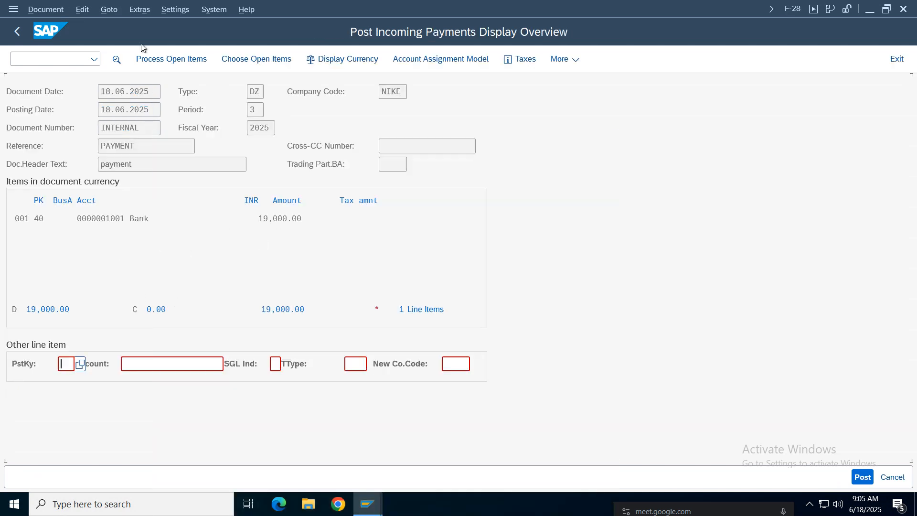
left_click(30, 14)
left_click(57, 77)
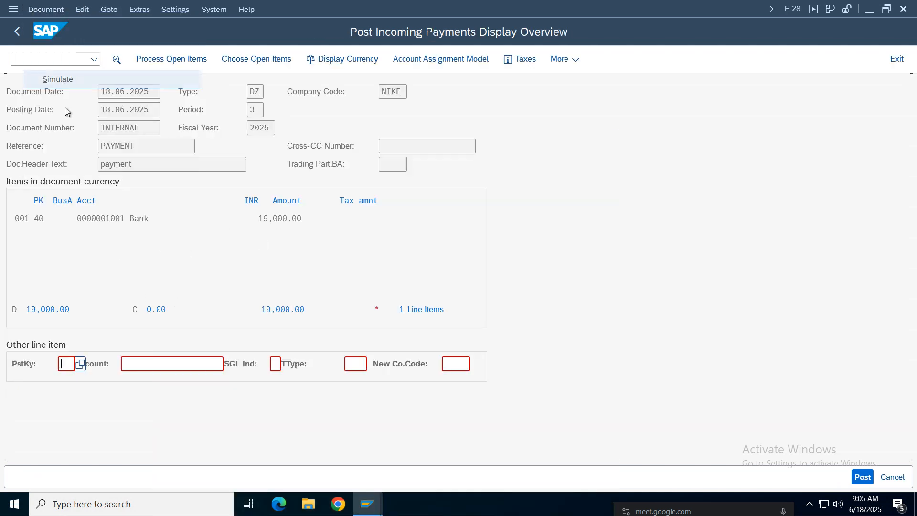
left_click(46, 9)
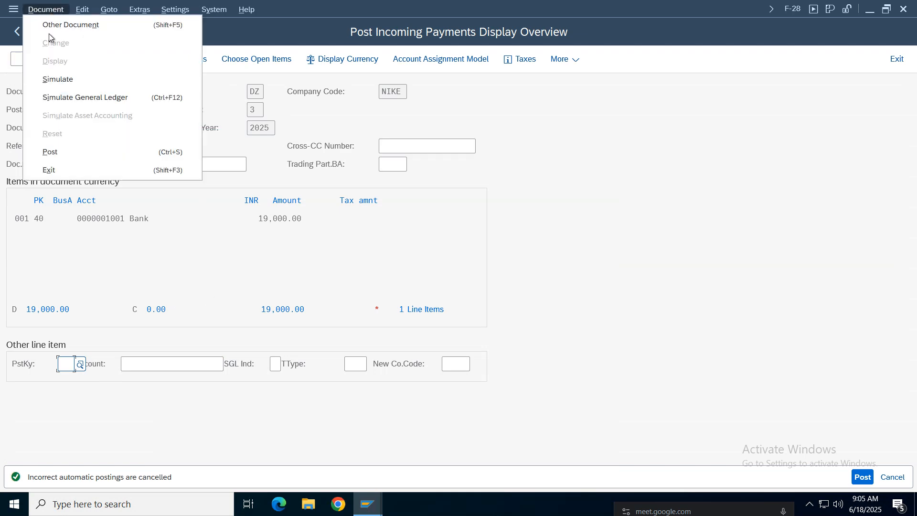
left_click(44, 80)
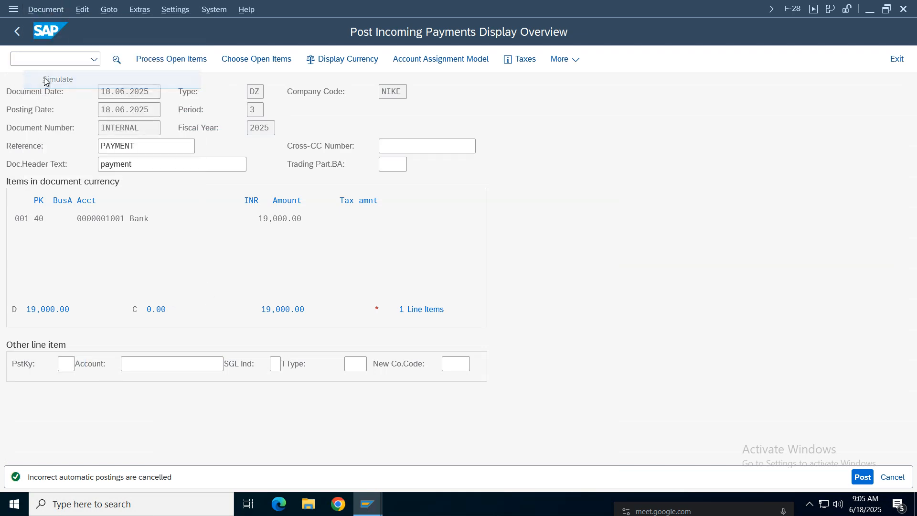
Examine the simulated payment's bank, Discount Paid and customer line items and their amounts
left_click(155, 221)
left_click_drag(293, 221, 183, 219)
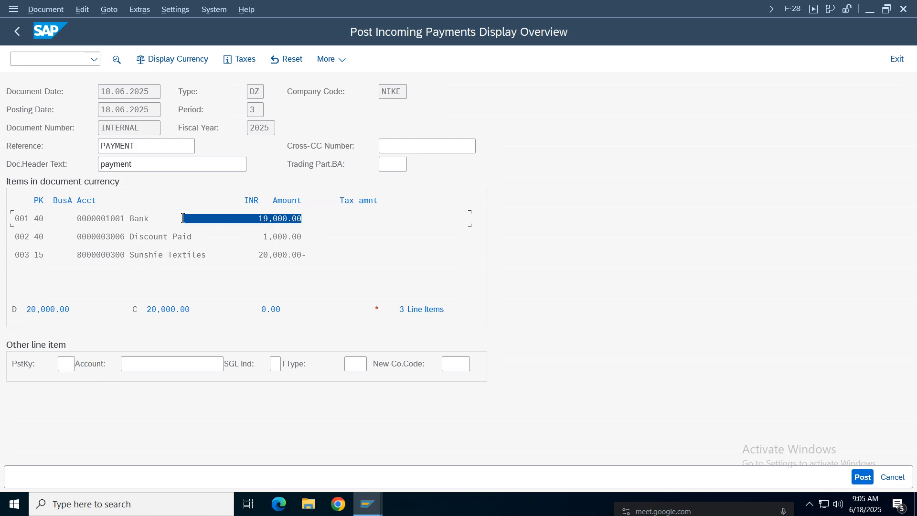
left_click_drag(315, 237, 71, 231)
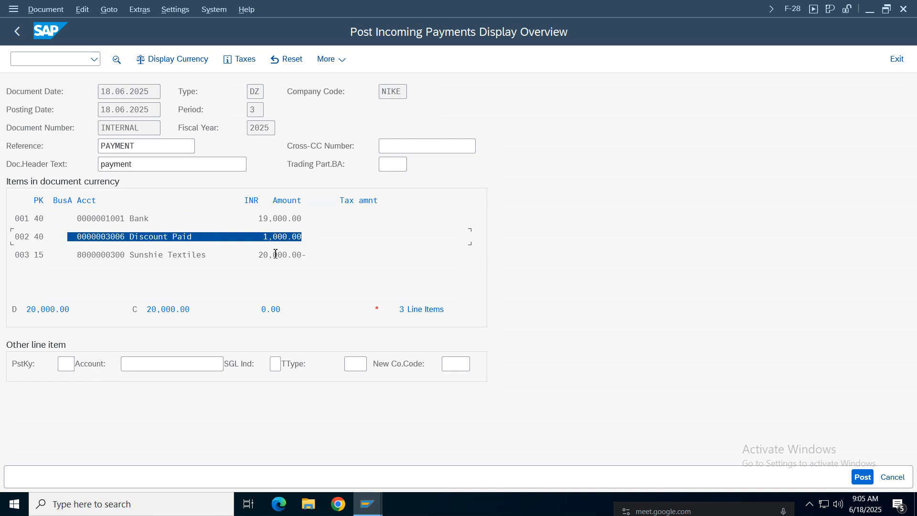
left_click_drag(331, 255, 33, 258)
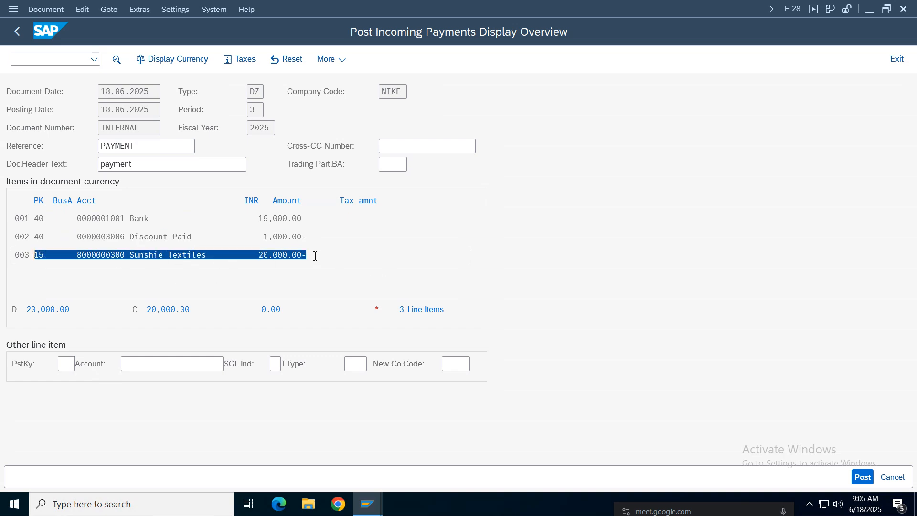
left_click_drag(315, 256, 227, 255)
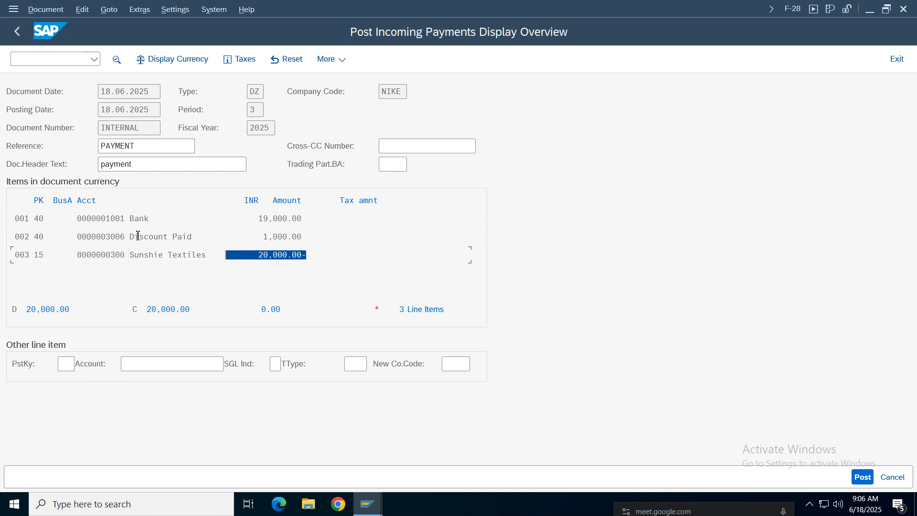
left_click_drag(318, 237, 224, 239)
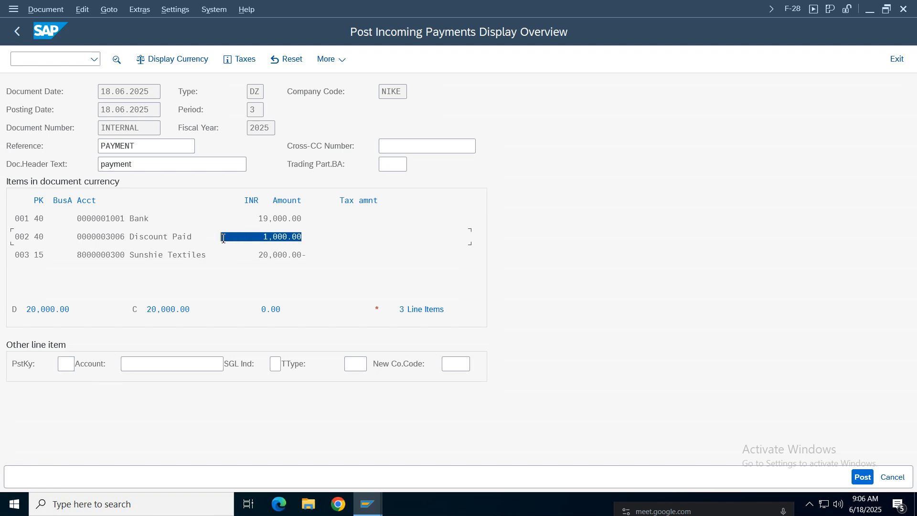
Check the bank line of the simulated incoming payment and post the document
left_click_drag(312, 227, 115, 222)
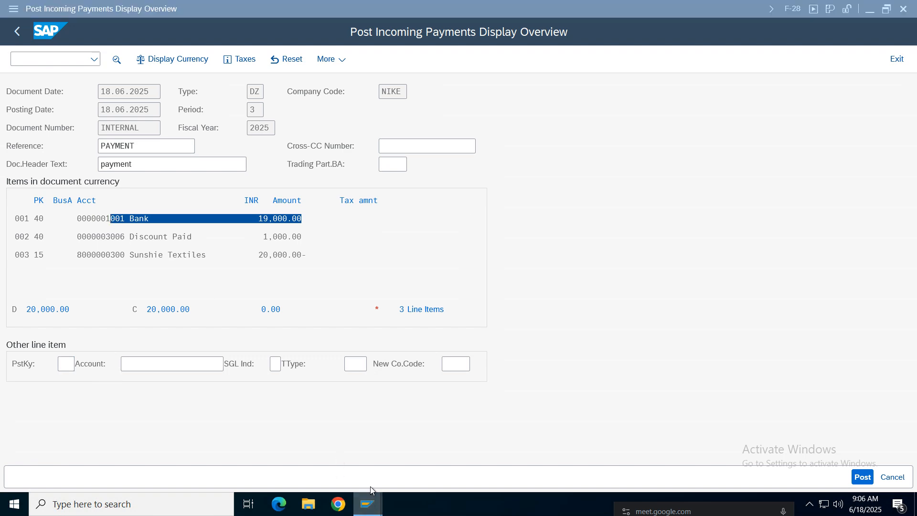
mouse_move(374, 491)
left_click(303, 443)
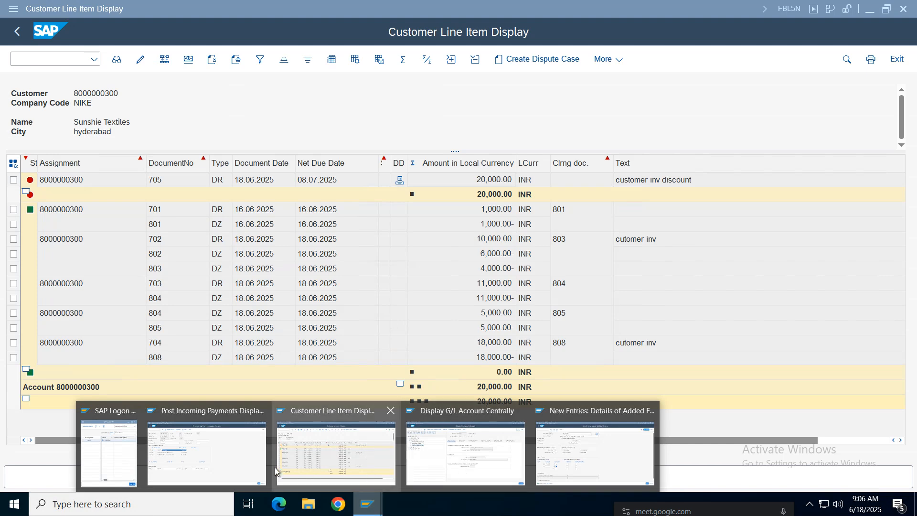
left_click(206, 451)
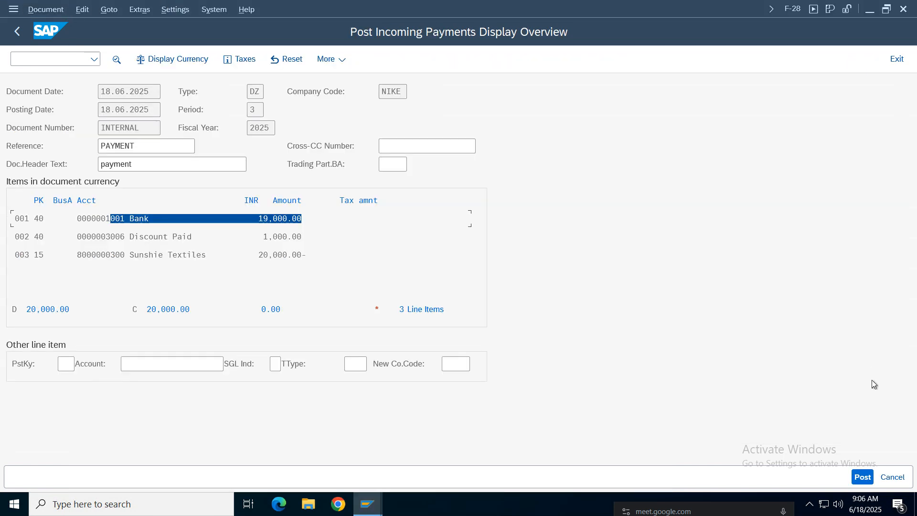
left_click(870, 478)
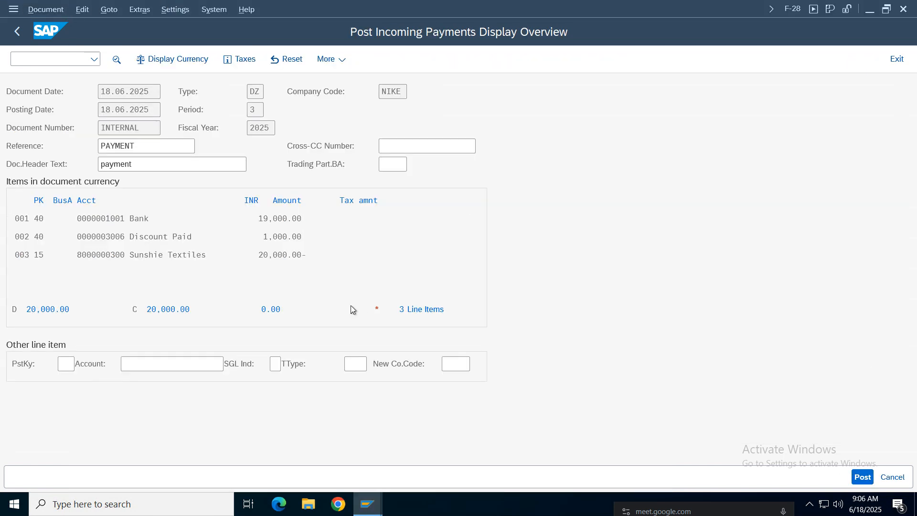
Switch to the customer line item display session and rerun the report for the same customer
left_click(381, 513)
left_click(353, 457)
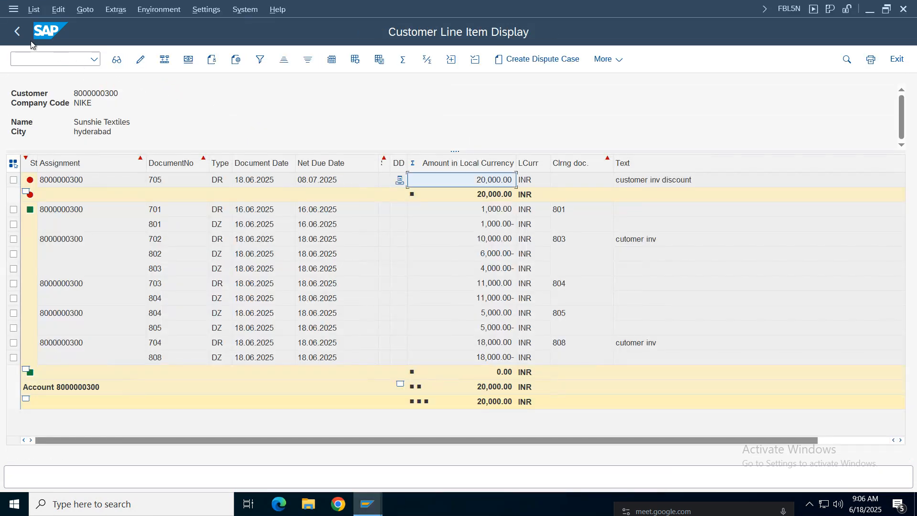
left_click(18, 32)
left_click(900, 479)
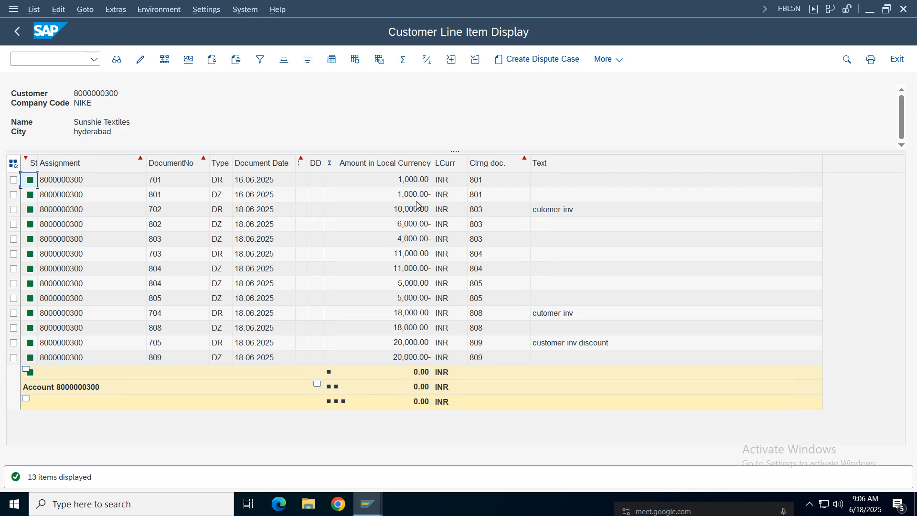
Examine the discounted invoice 705 and payment 809 line items together with the customer's earlier cleared items
left_click(414, 345)
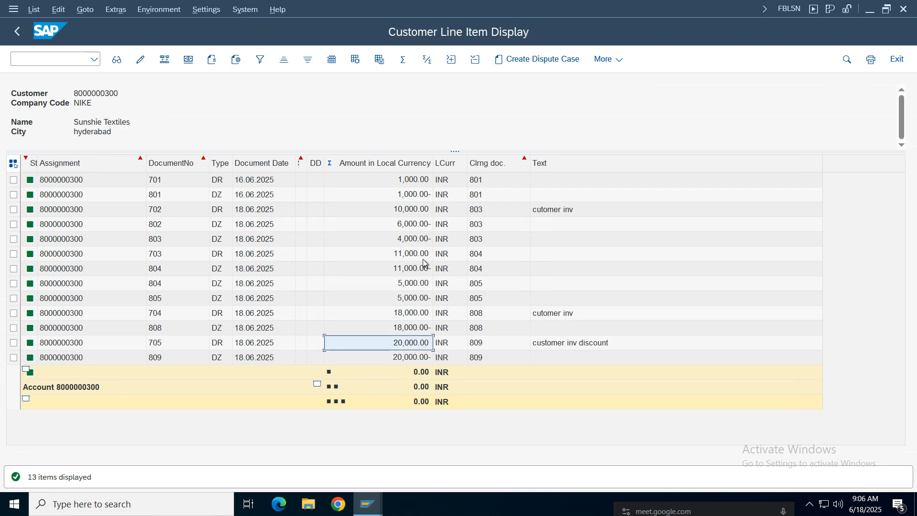
left_click(415, 185)
left_click(416, 208)
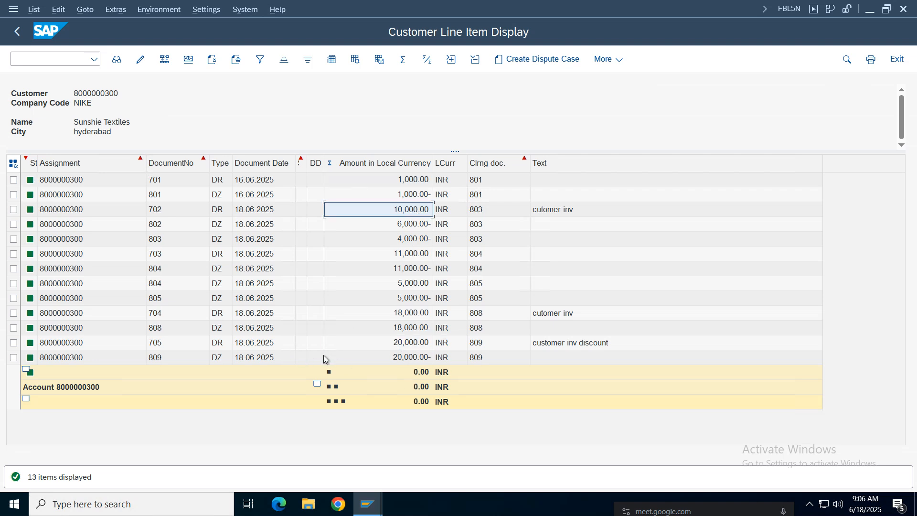
left_click(413, 344)
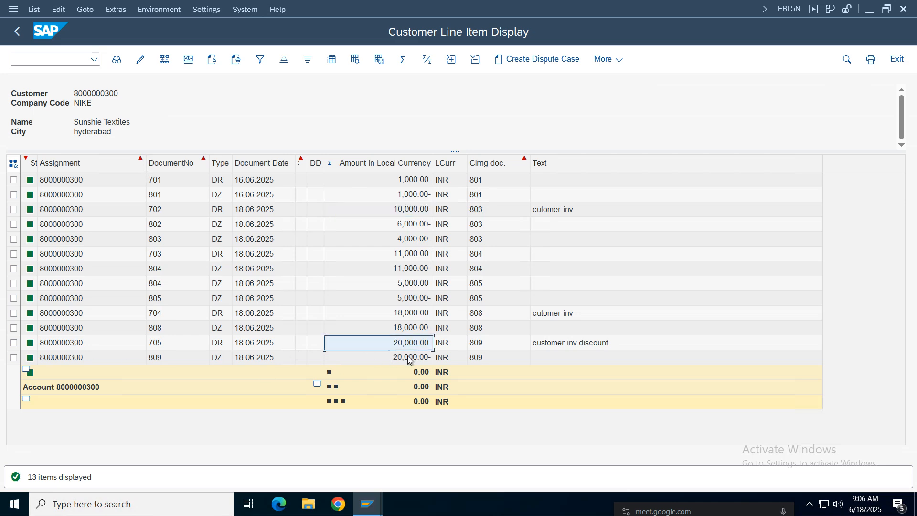
left_click(409, 358)
left_click(407, 345)
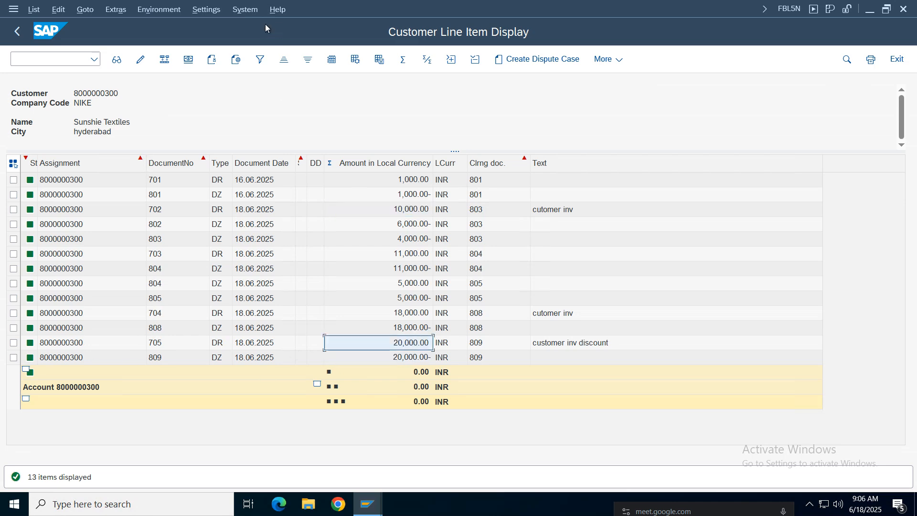
double_click(7, 89)
left_click(410, 352)
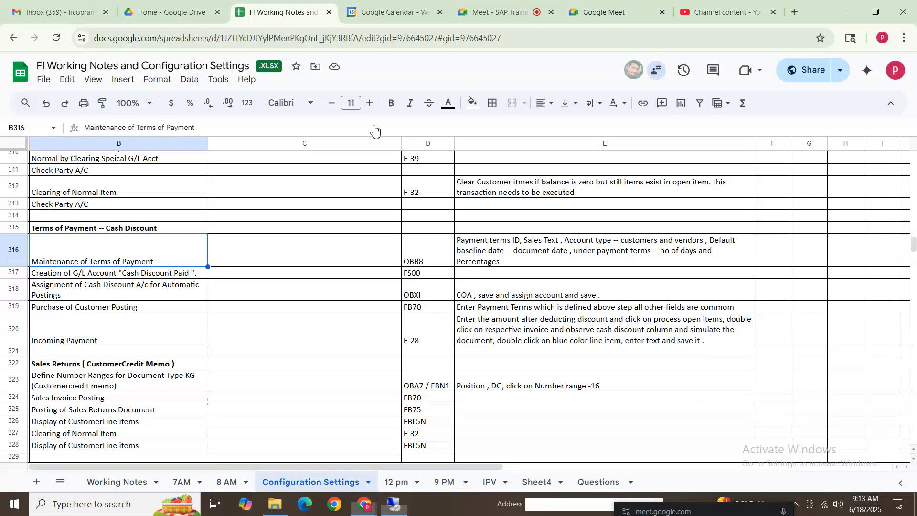
Switch to the FI working notes in Google Sheets and review the Terms of Payment -- Cash Discount steps
key("Down")
key("Down")
key("Down")
key("Down")
key("Down")
left_click_drag(75, 232, 621, 341)
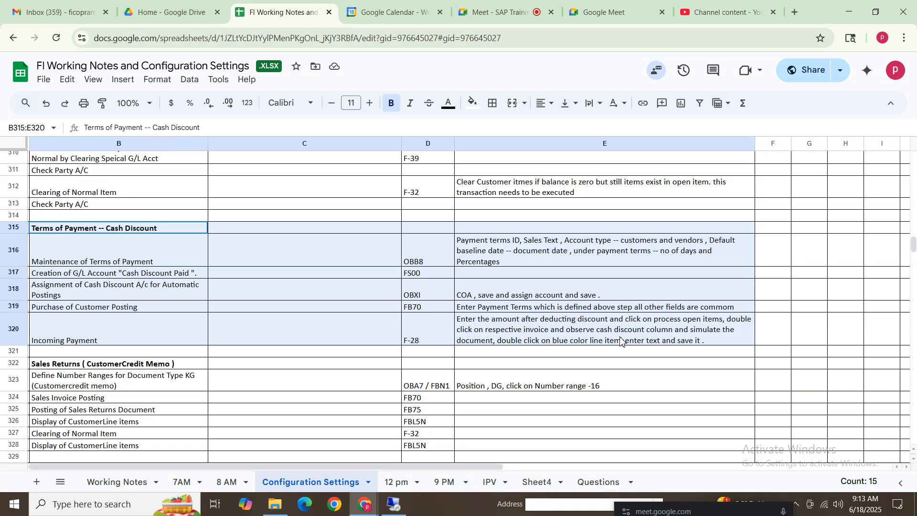
left_click(123, 253)
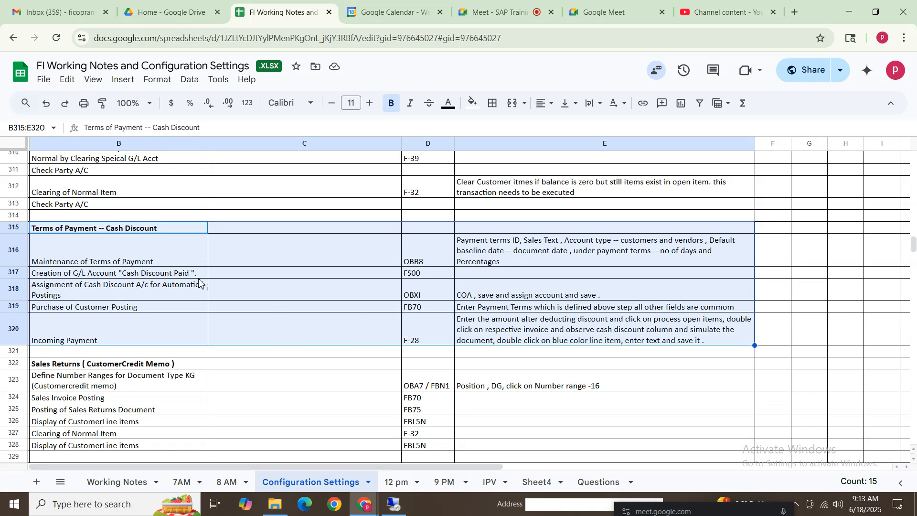
left_click(122, 229)
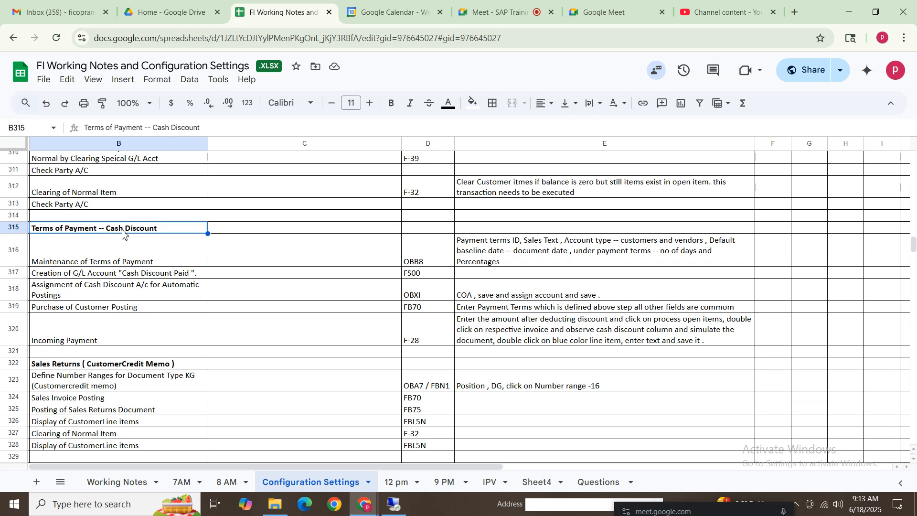
Read on through the Sales Returns section to the Customer Item Interest Calculation steps
left_click(93, 427)
key("Down")
key("Down")
key("Down")
key("Down")
key("Down")
key("Down")
key("Down")
key("Down")
key("Down")
key("Down")
key("Down")
key("Down")
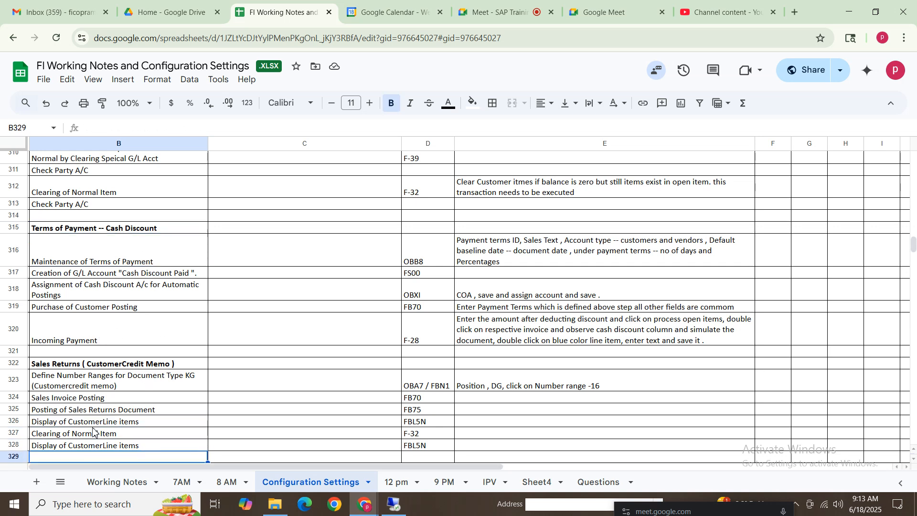
key("Down")
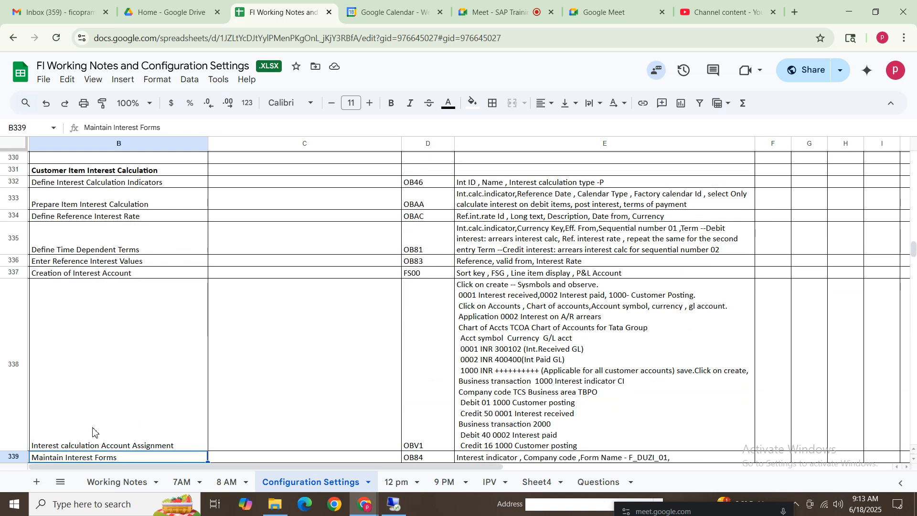
key("Down")
left_click(155, 181)
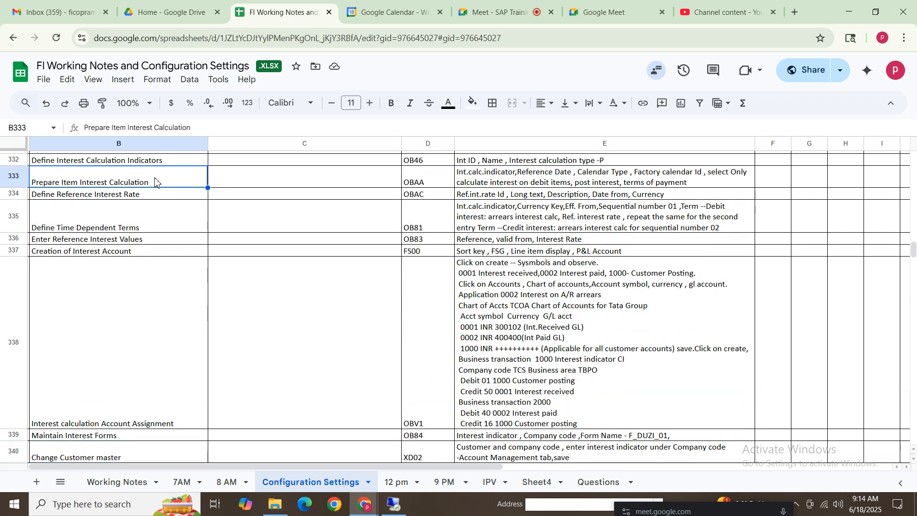
key("Up")
key("Up")
left_click(144, 368)
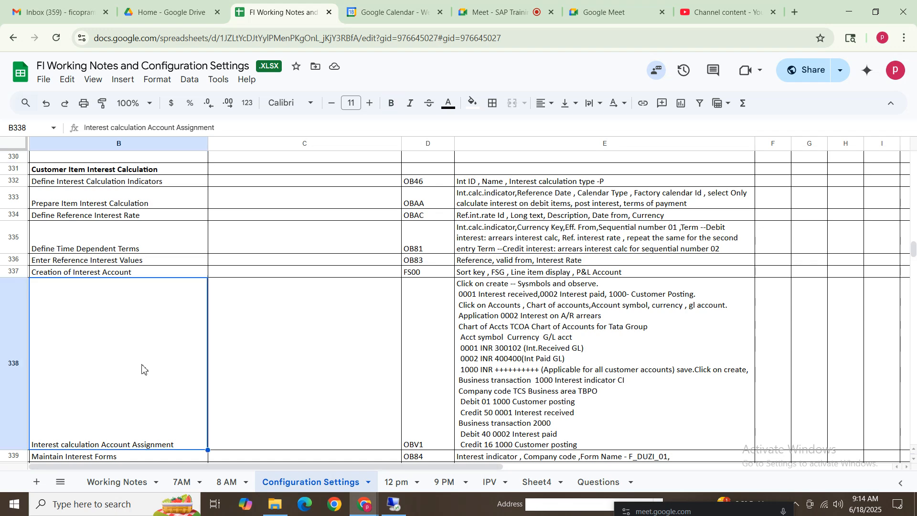
Look through the remaining interest calculation and Dunning notes, and return to the end of the Sales Returns section
key("Down")
key("Down")
key("Down")
key("Down")
key("Down")
key("Down")
key("Down")
key("Down")
key("Down")
key("Down")
key("Down")
key("Down")
key("Down")
key("Down")
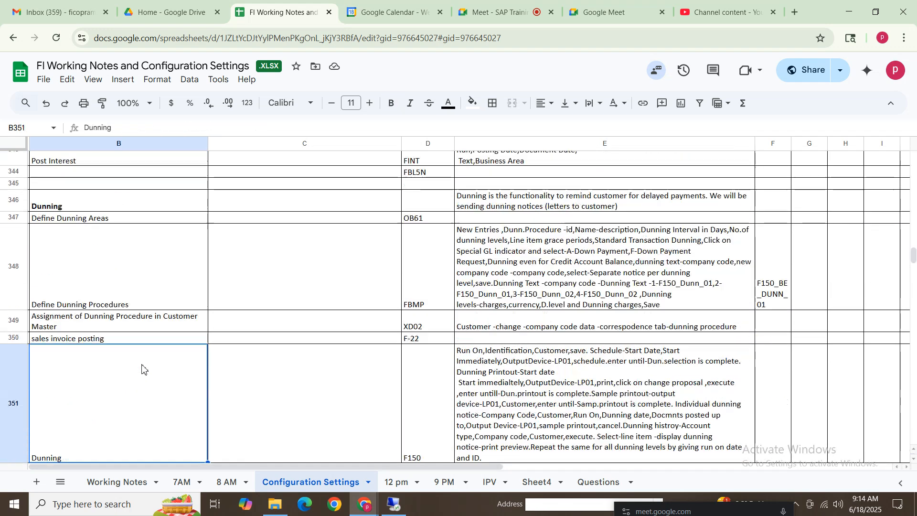
key("Down")
key("Down")
key("Down")
key("Up")
key("Up")
key("Up")
key("Up")
key("Up")
key("Up")
key("Up")
key("Up")
key("Up")
key("Up")
key("Up")
key("Up")
key("Up")
key("Up")
key("Up")
key("Up")
key("Up")
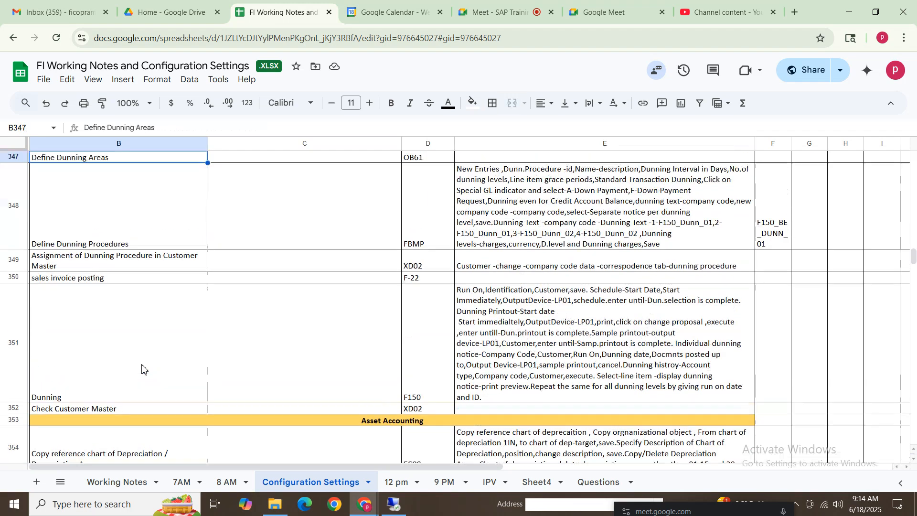
key("Up")
key("Up")
key("Up")
key("Up")
key("Up")
key("Up")
key("Up")
key("Up")
key("Up")
key("Up")
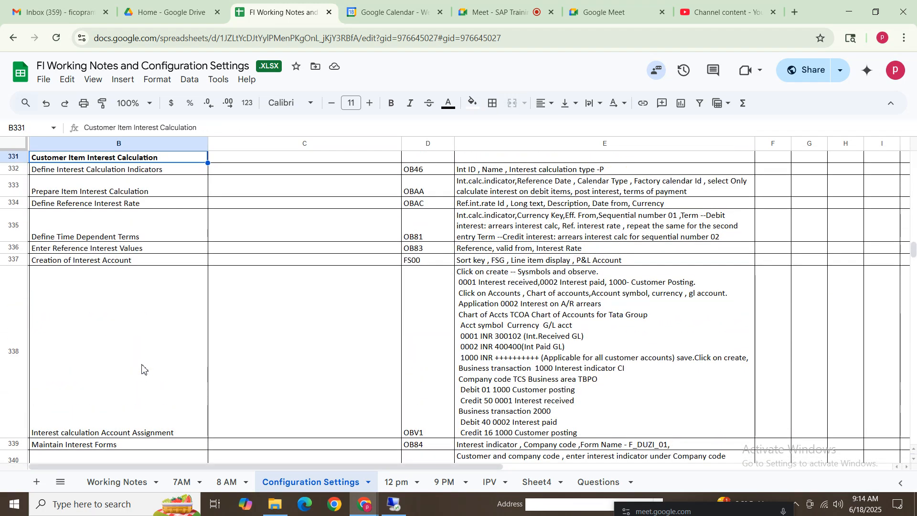
key("Up")
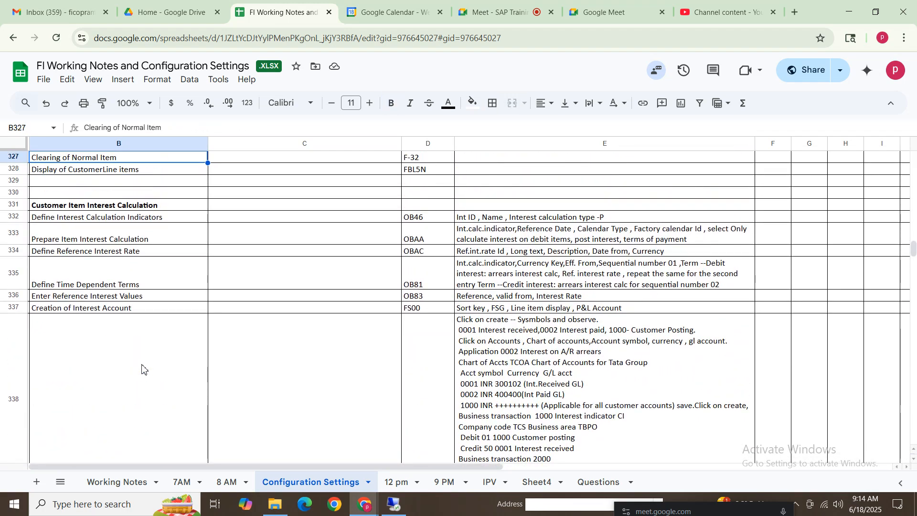
Review the Customer Item Interest Calculation steps from the section heading down to the Dunning section
left_click(105, 206)
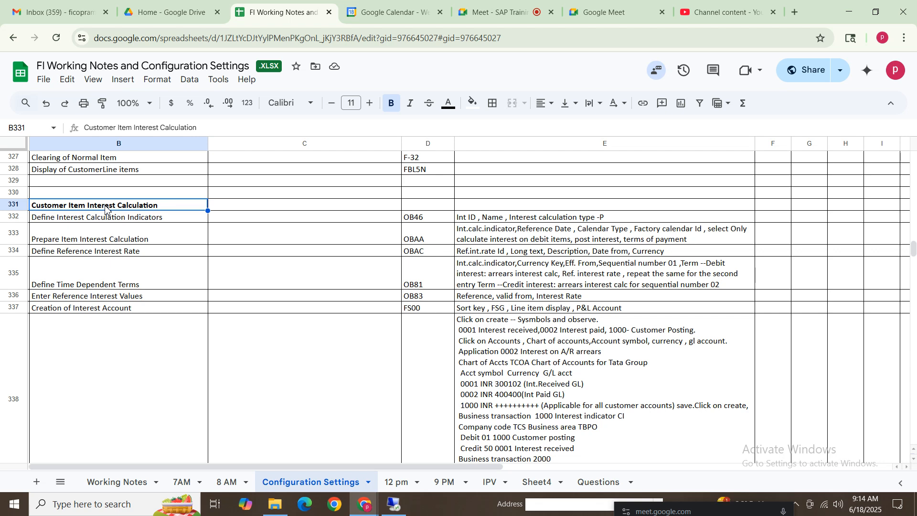
left_click(110, 221)
left_click(95, 310)
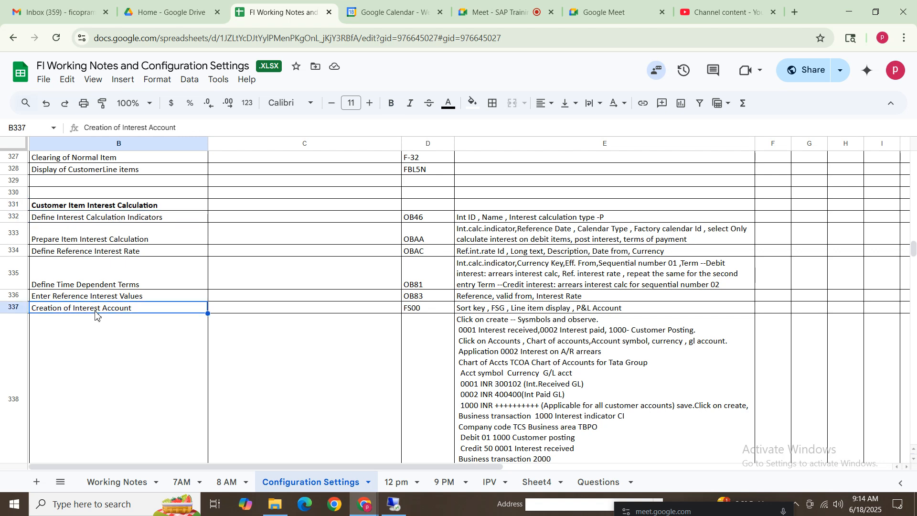
key("Down")
key("Down")
key("Down")
key("Down")
key("Down")
key("Down")
key("Down")
key("Down")
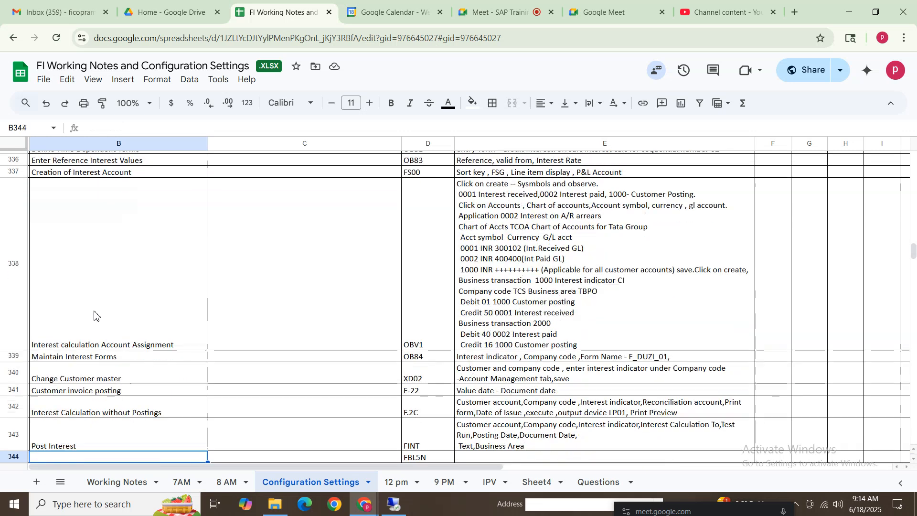
key("Down")
key("Down")
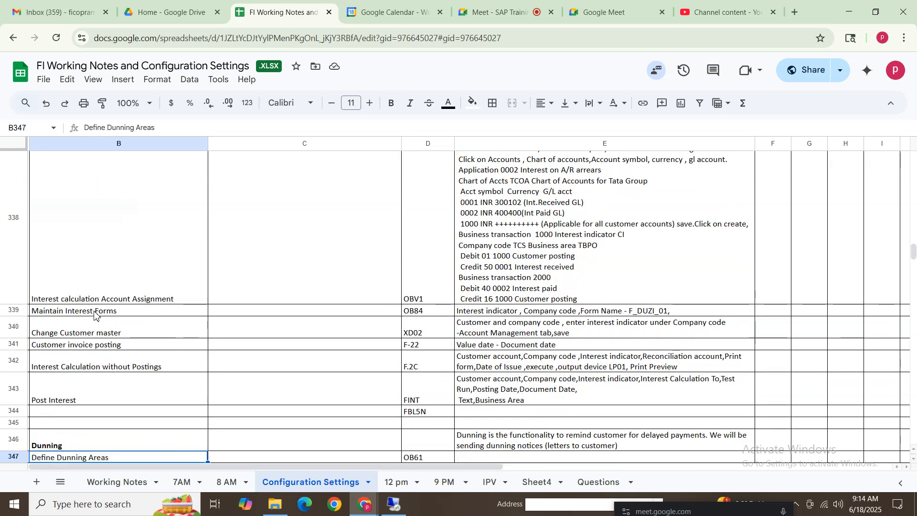
Examine the Dunning section heading and go back up to the Customer Item Interest Calculation heading
left_click(95, 443)
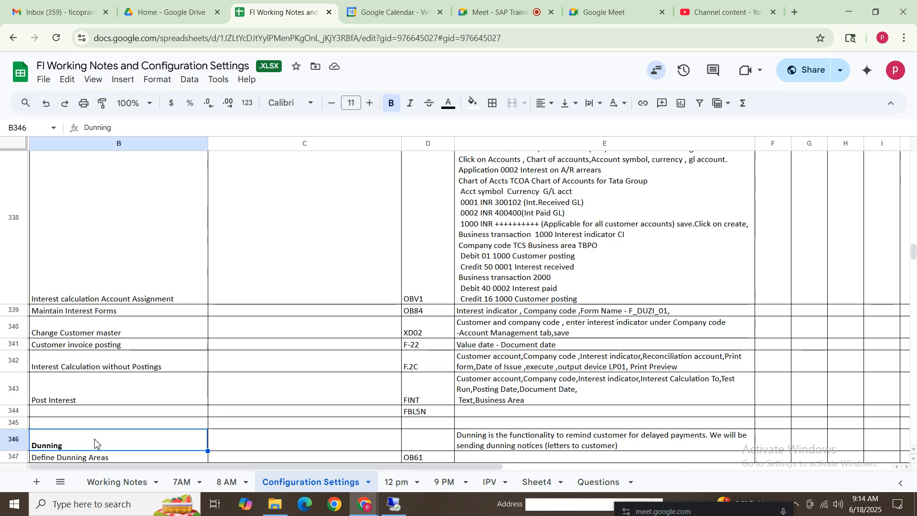
left_click(130, 233)
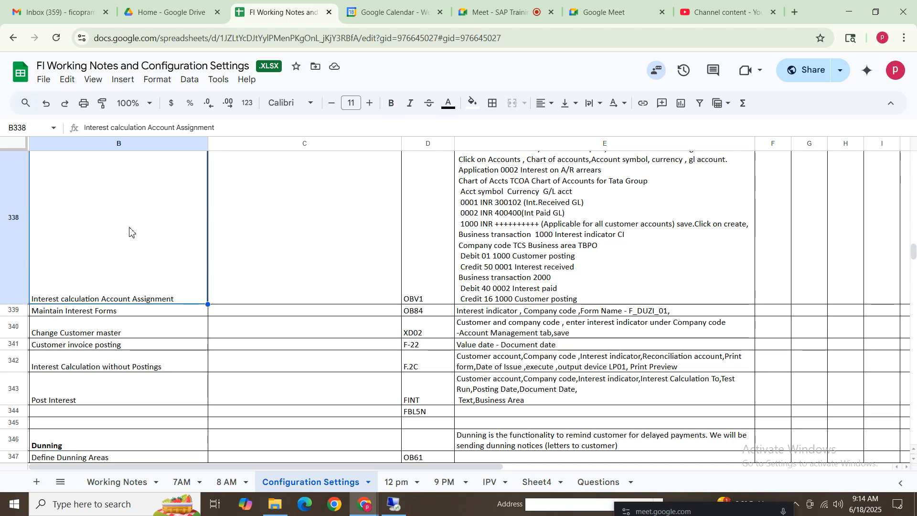
key("Up")
key("Up")
key("Up")
key("Up")
key("Up")
key("Up")
key("Up")
key("Up")
key("Up")
key("Up")
key("Up")
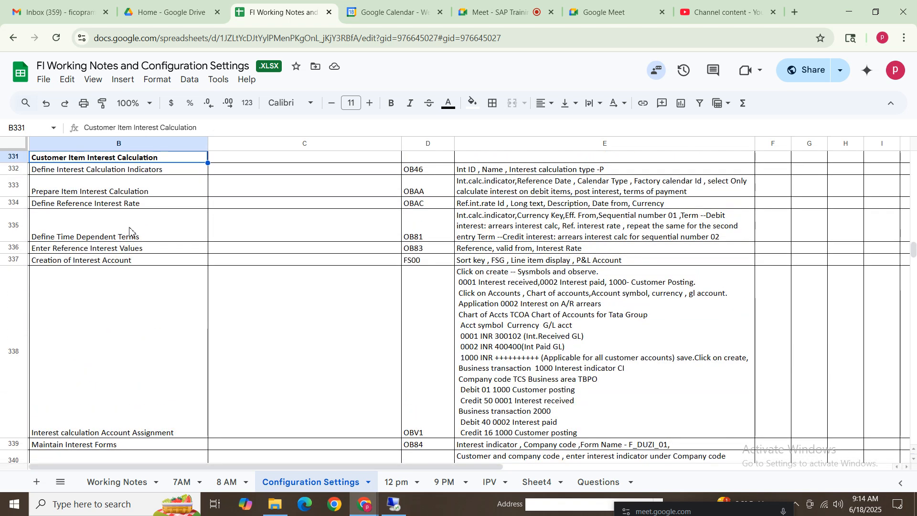
Highlight the interest calculation steps, and return to the Sales Returns (CustomerCredit Memo) heading
left_click(120, 205)
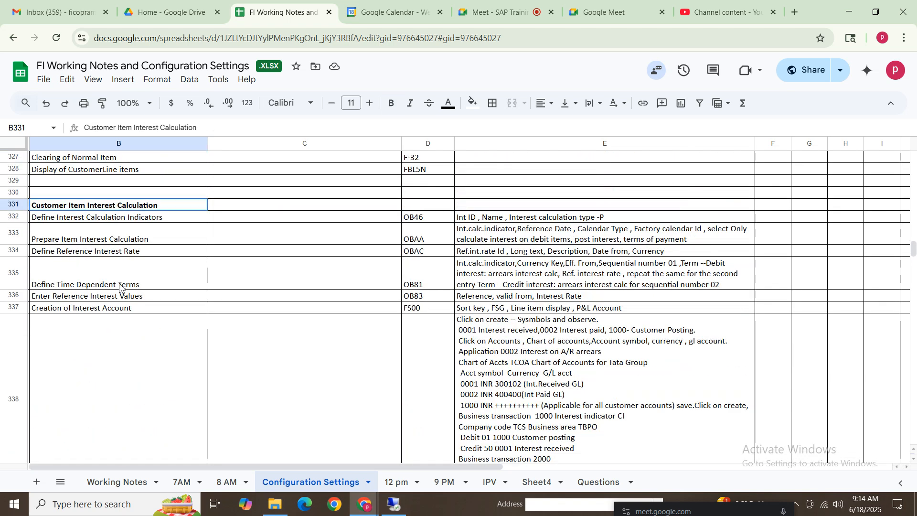
left_click(115, 387, "shift")
left_click(102, 185)
key("Up")
key("Up")
key("Up")
key("Up")
key("Up")
key("Up")
key("Up")
key("Up")
key("Up")
key("Up")
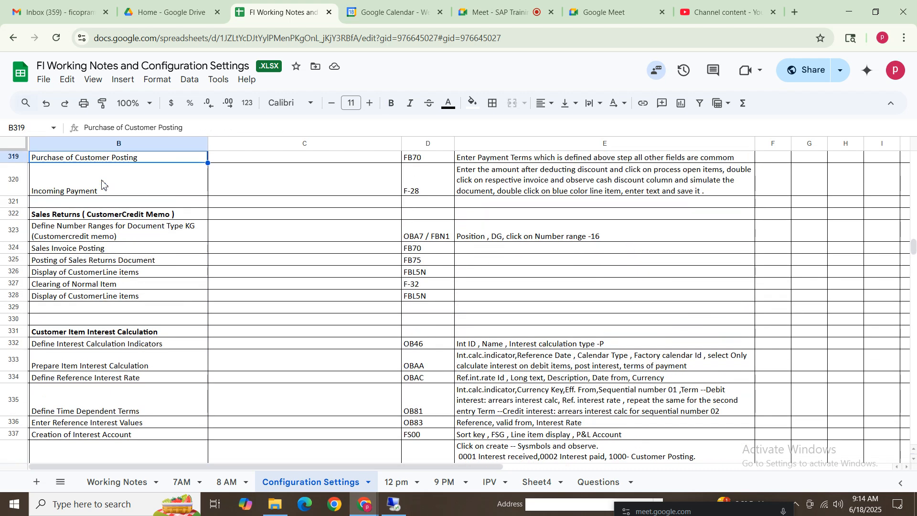
left_click(109, 217)
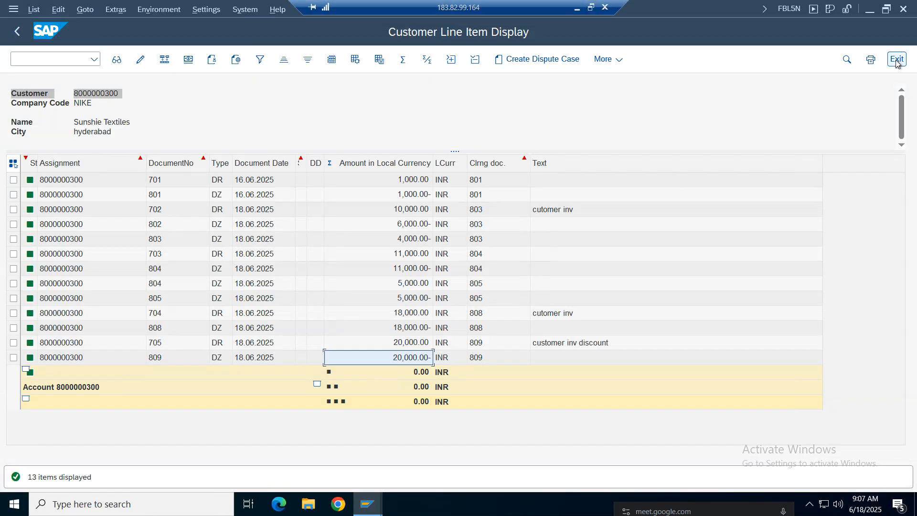
Switch back to SAP, exit the incoming payment transaction and open customer invoice entry (FB70)
mouse_move(368, 504)
left_click(212, 465)
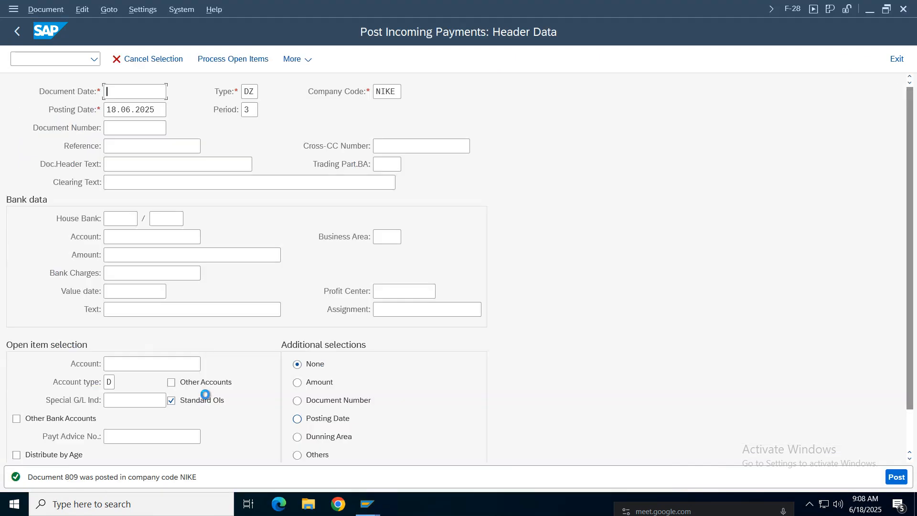
left_click(893, 61)
left_click(207, 316)
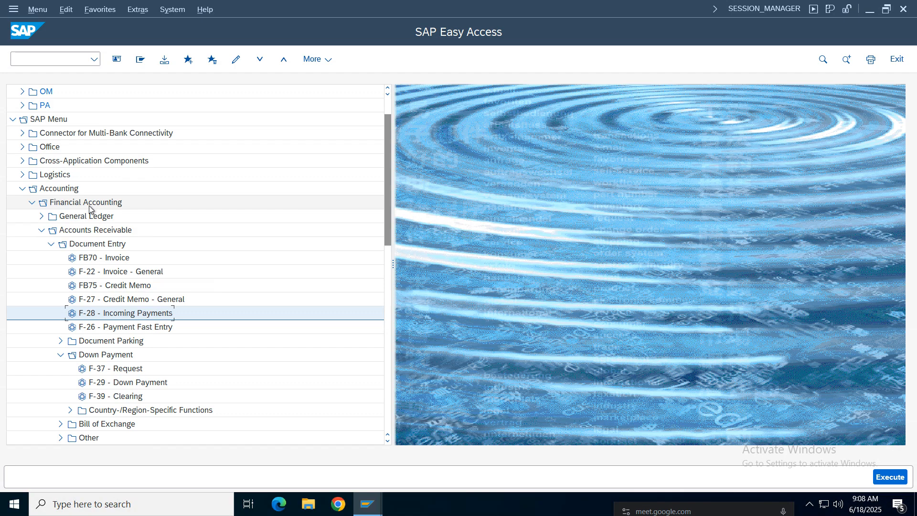
double_click(103, 259)
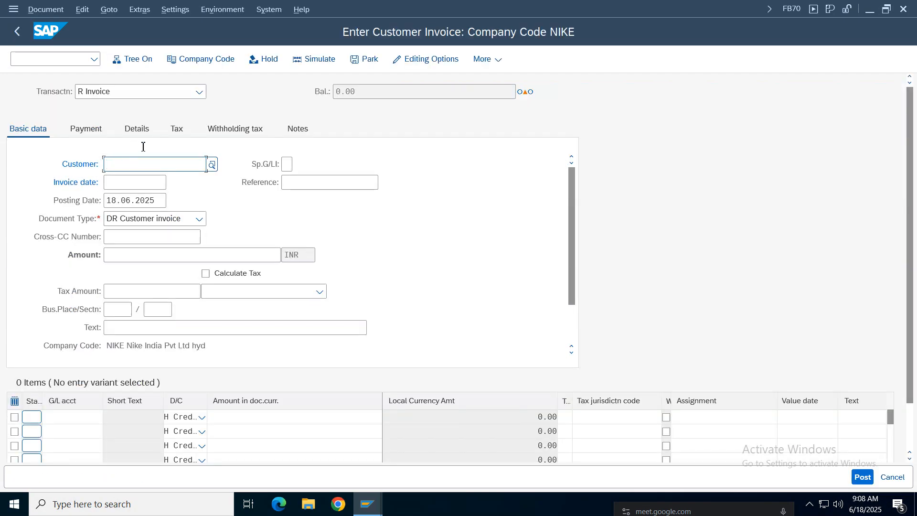
Enter the customer number, invoice date 18.06.2025 and reference "credit memo" in the customer invoice header
left_click(119, 164)
left_click(129, 180)
left_click(127, 187)
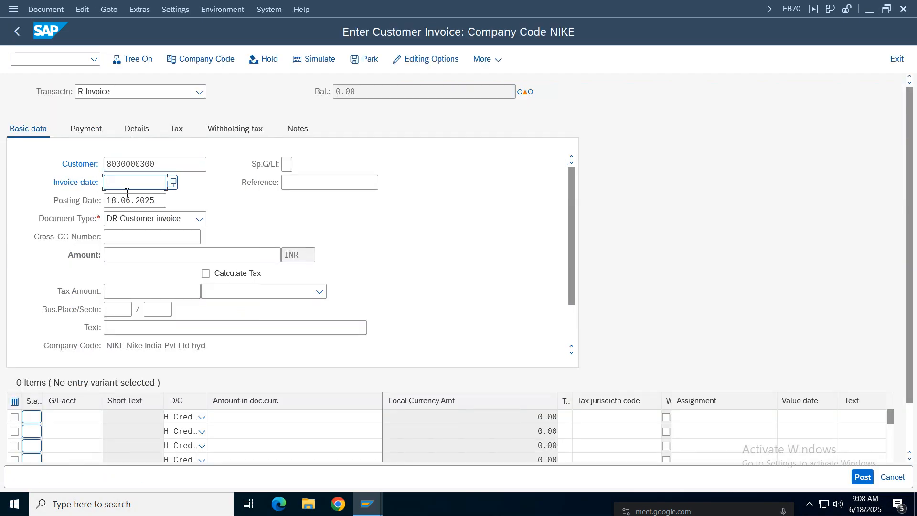
left_click(127, 196)
left_click(290, 186)
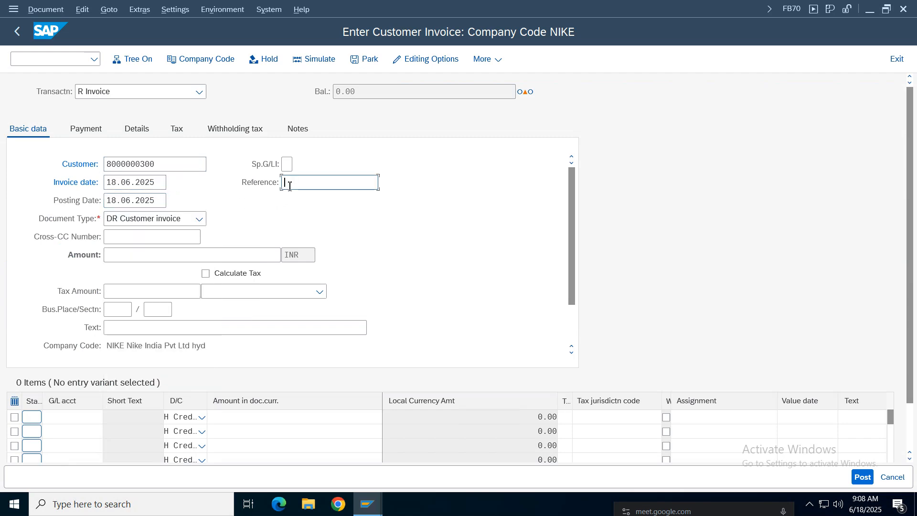
type("credit memo")
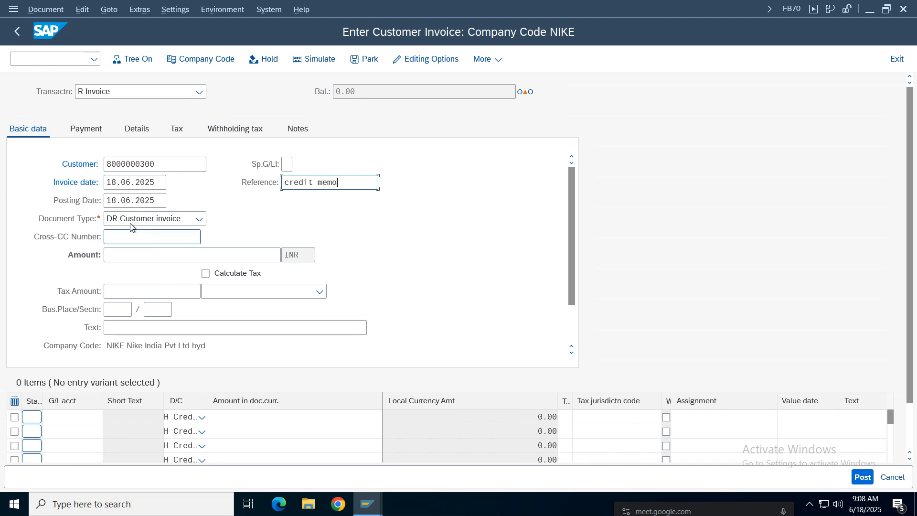
Set the invoice amount to 1000 and the header text to "cutomer inv"
left_click(119, 255)
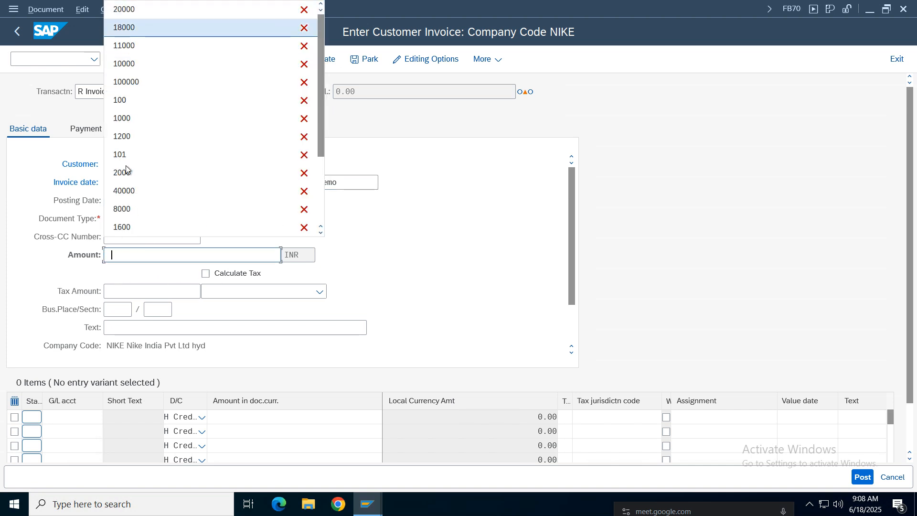
left_click(133, 120)
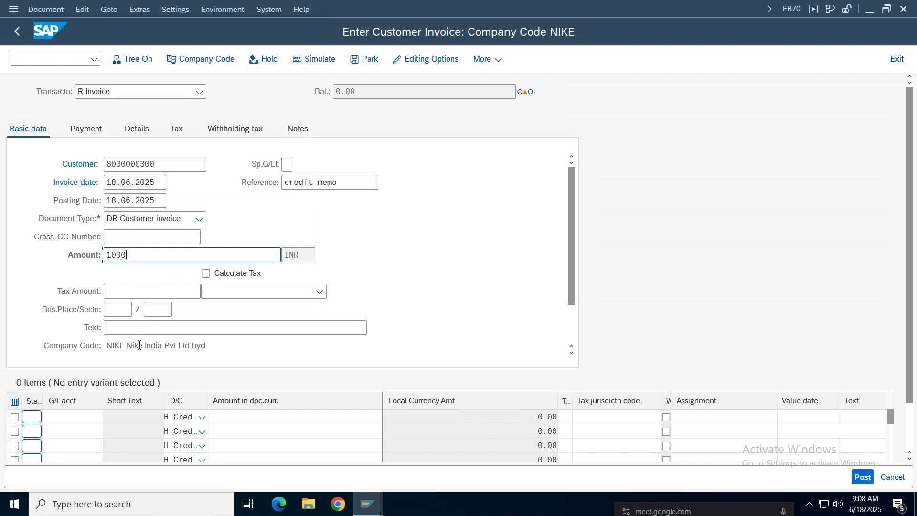
left_click(123, 328)
left_click(139, 169)
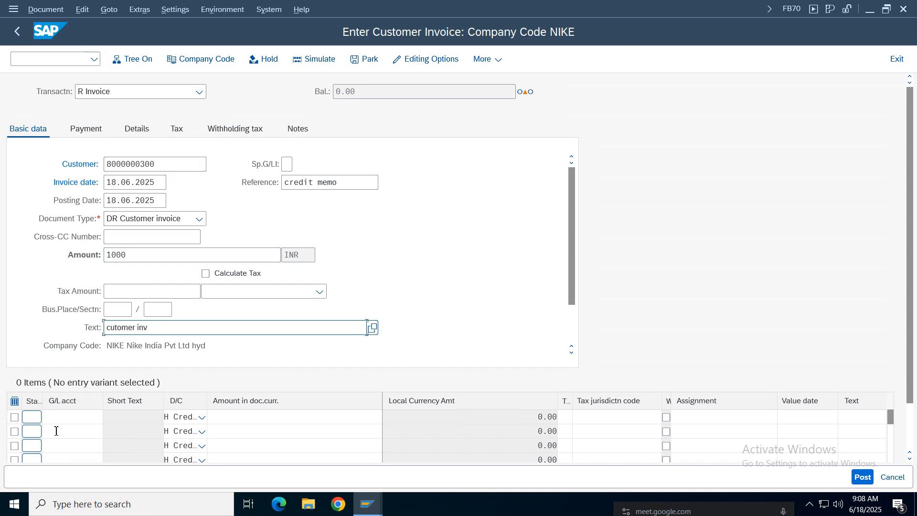
Enter a credit line item for G/L account 4001 with amount 1000
left_click(69, 416)
key("Return")
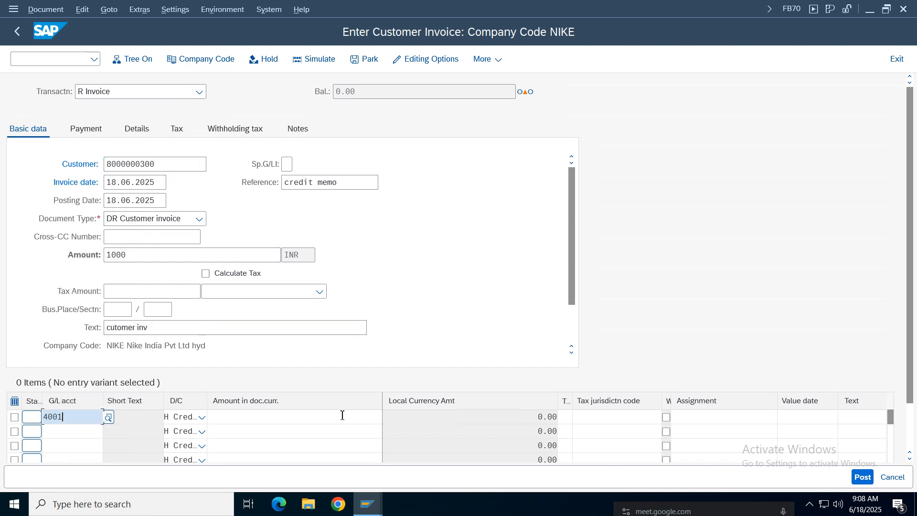
left_click(342, 414)
type("1000")
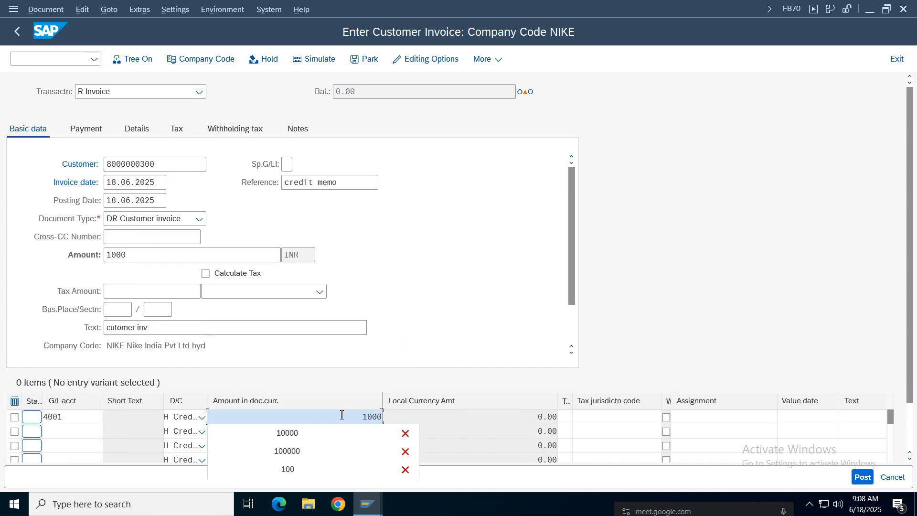
key("Return")
Assign cost center 100100 and the text "customer inv" to the G/L account 4001 line item
double_click(332, 419)
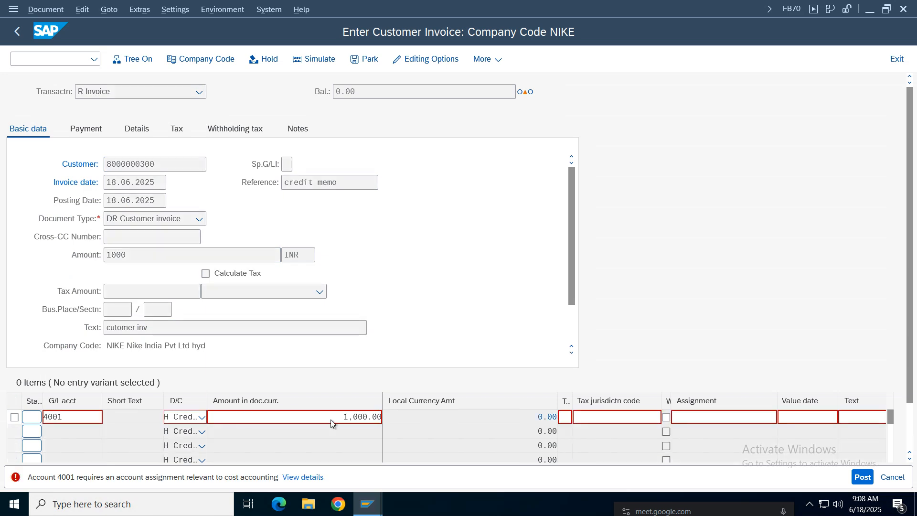
left_click(127, 238)
left_click(126, 253)
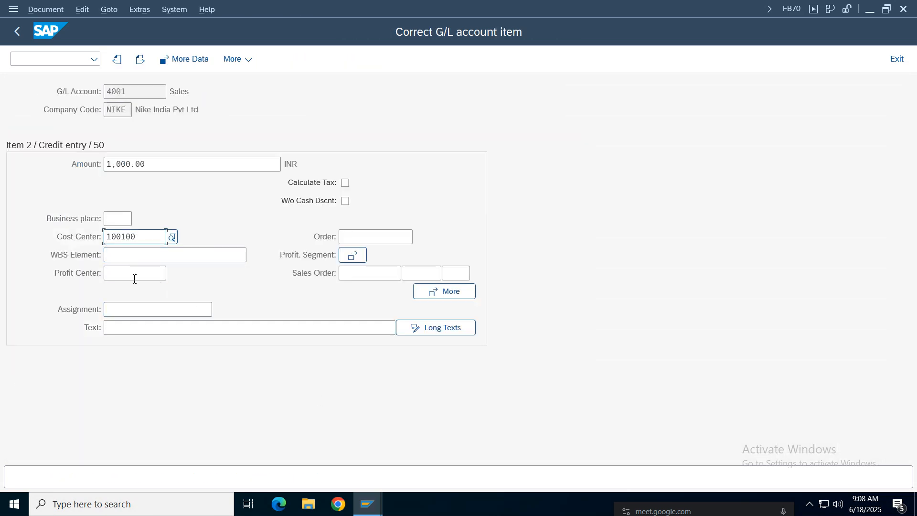
left_click(159, 330)
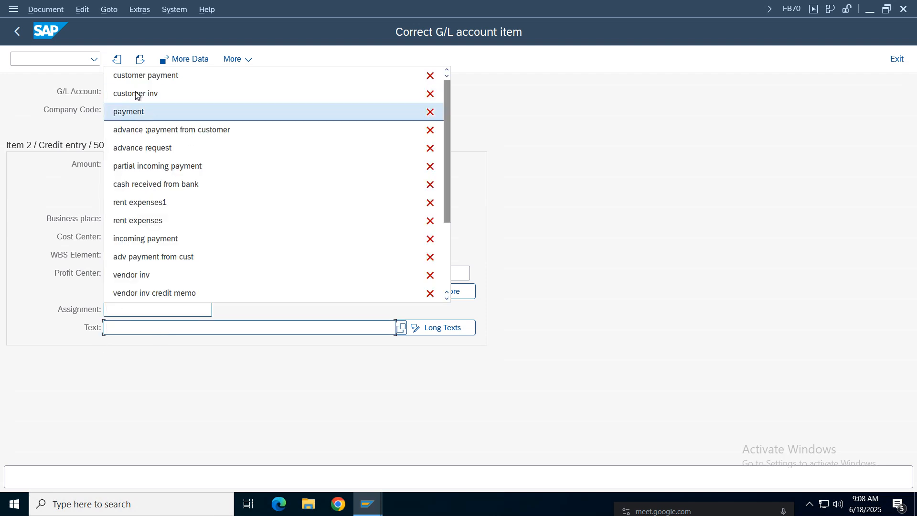
left_click(170, 93)
Return to the customer invoice, simulate it and post it
left_click(18, 34)
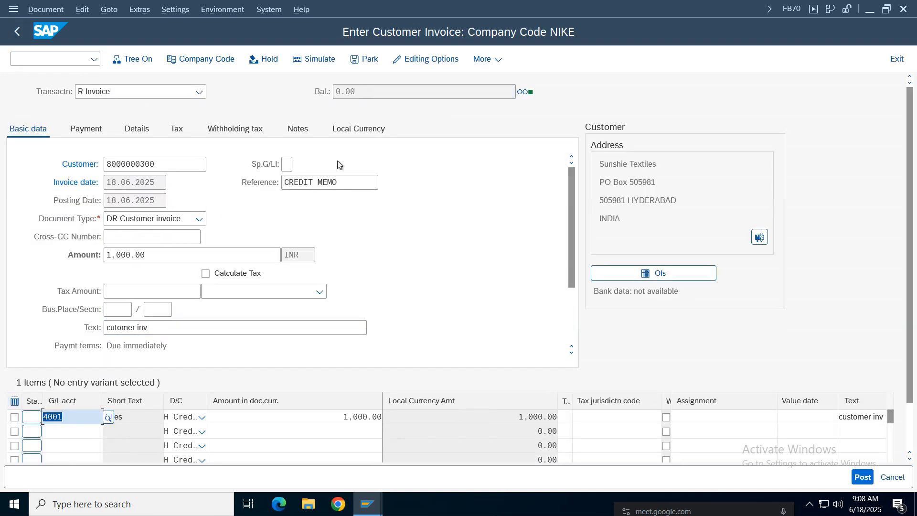
left_click(315, 59)
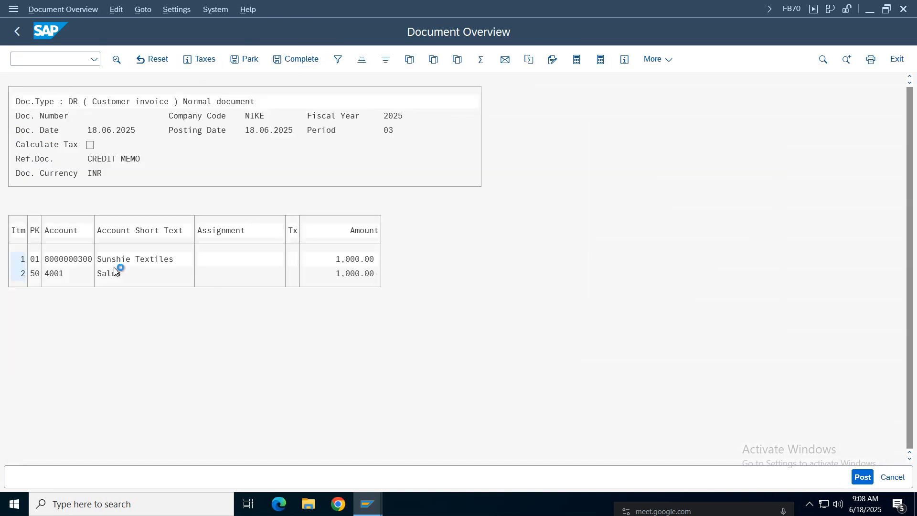
key("ctrl+s")
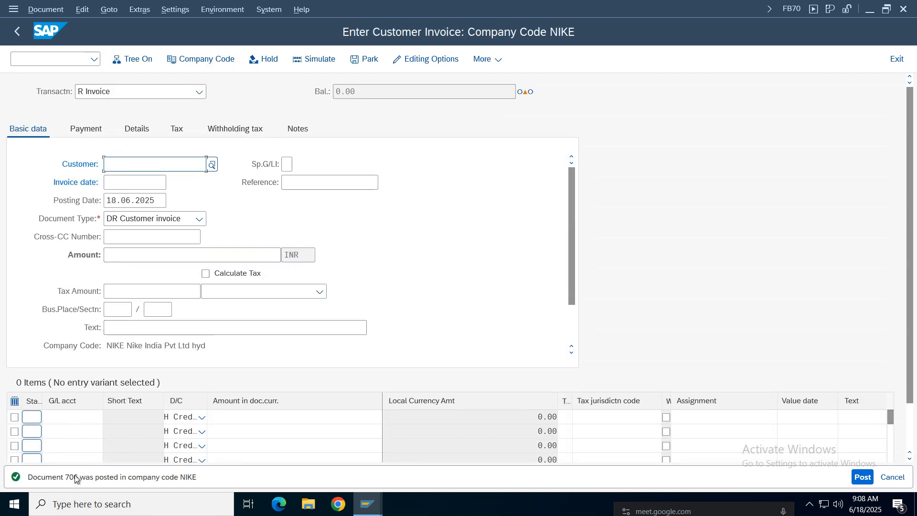
Display the posted invoice document, check its line items and document number, and return to invoice entry
left_click(62, 11)
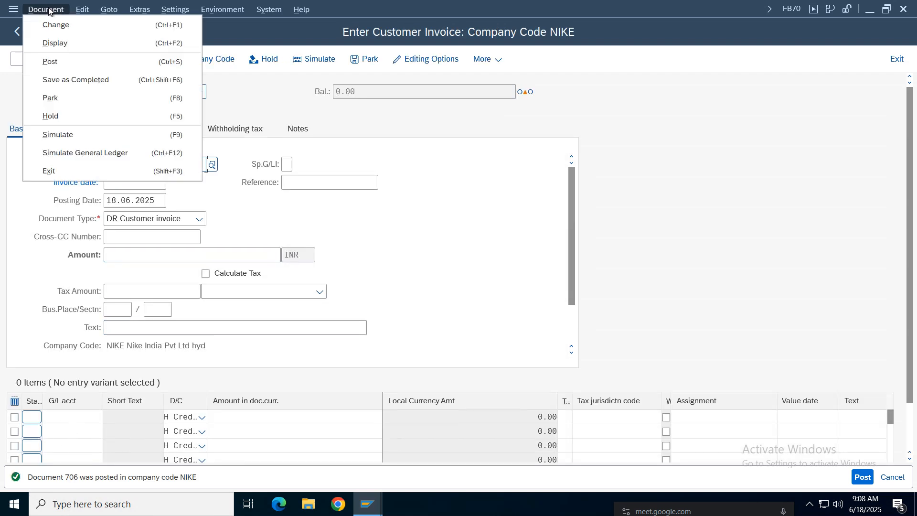
left_click(53, 44)
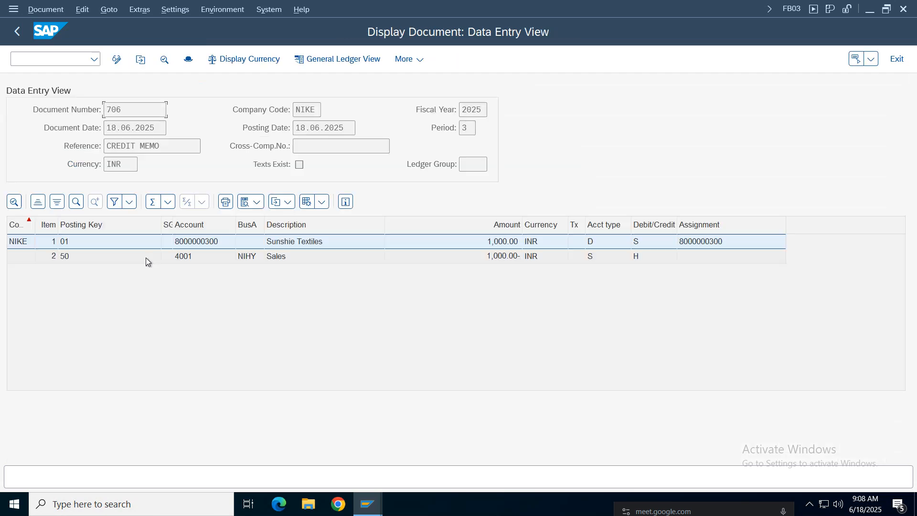
left_click(188, 257)
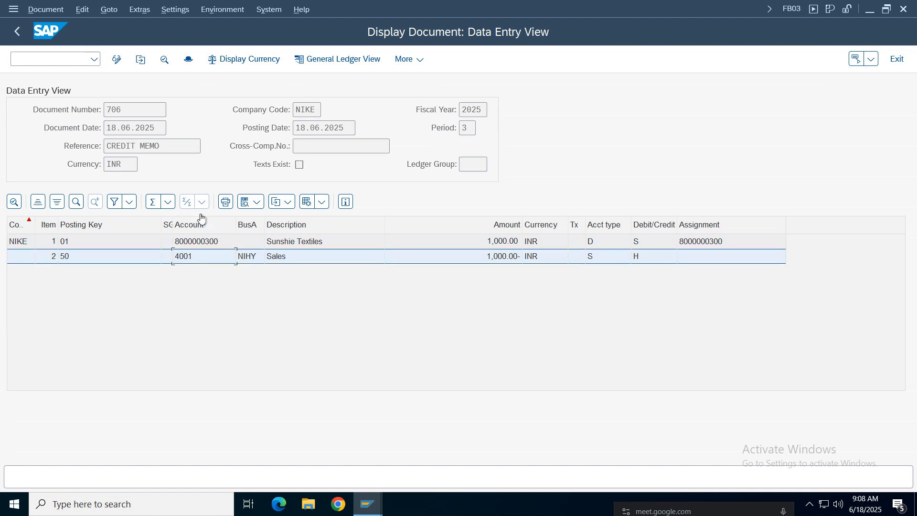
left_click_drag(132, 108, 15, 107)
left_click(17, 31)
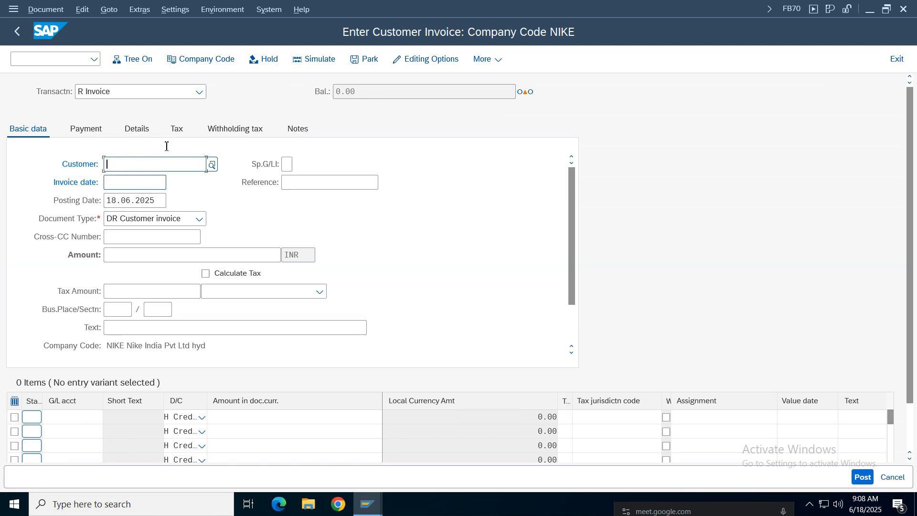
Exit customer invoice entry and open customer credit memo entry (FB75)
left_click(199, 92)
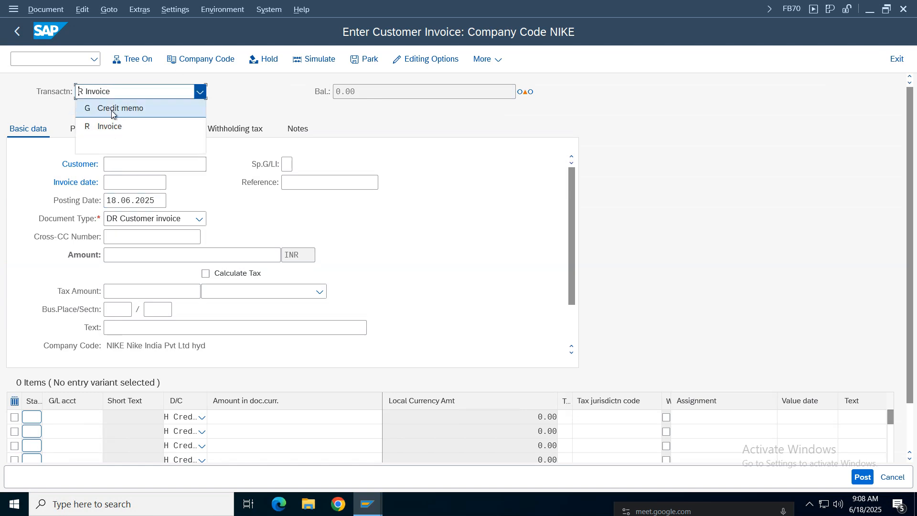
left_click(895, 59)
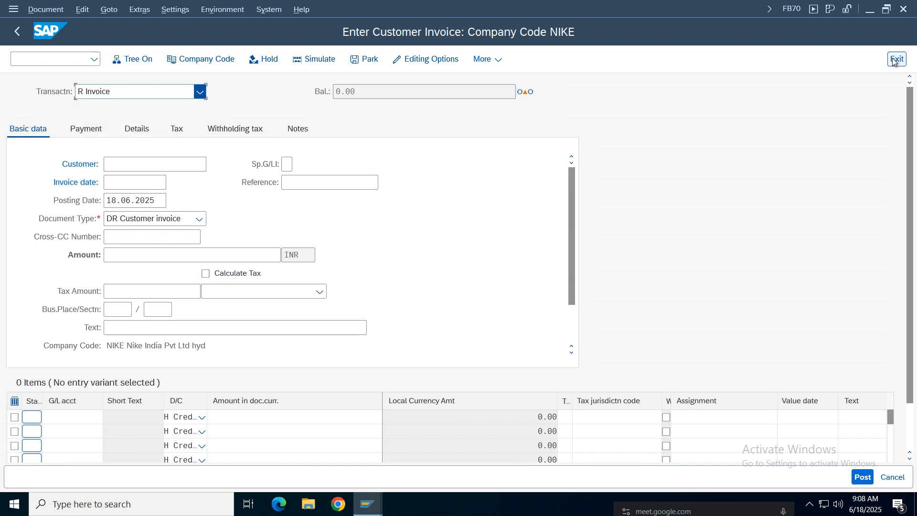
left_click(209, 319)
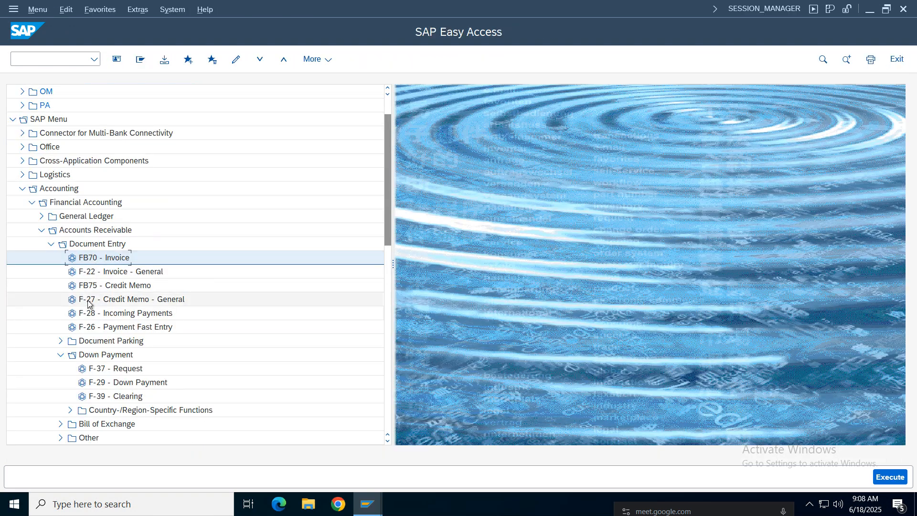
double_click(119, 285)
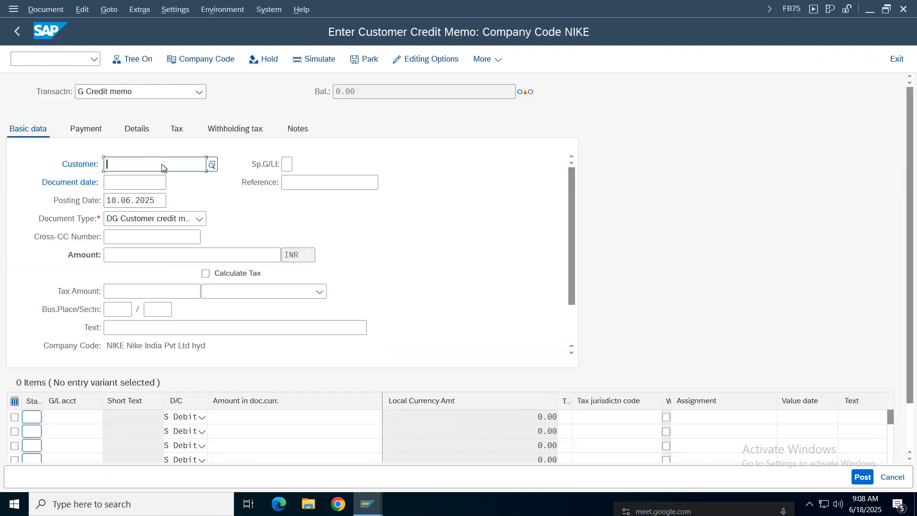
Enter the customer number, document date 18.06.2025 and reference "credit memo" in the credit memo header
left_click(199, 92)
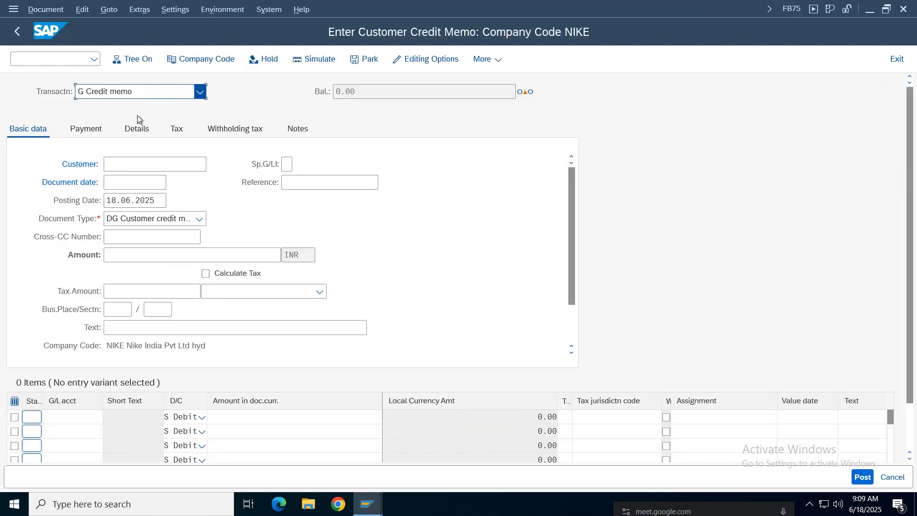
left_click(126, 165)
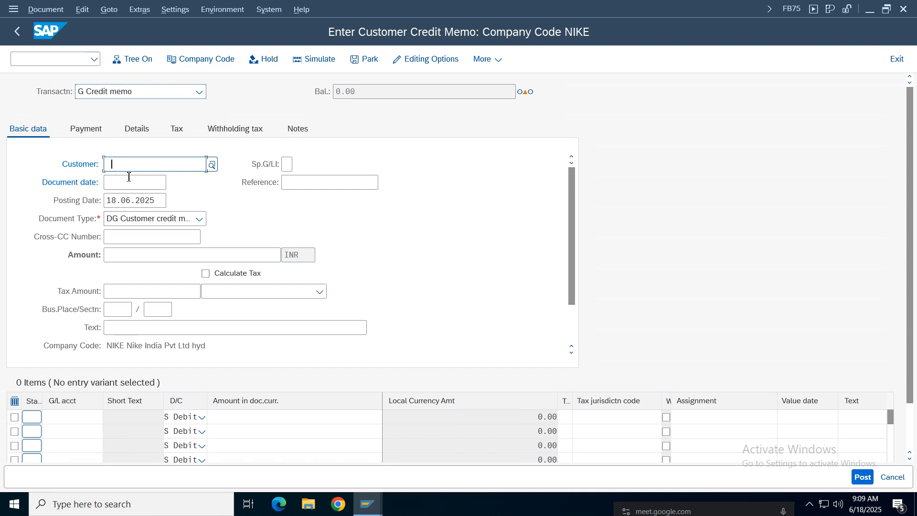
left_click(126, 165)
left_click(110, 219)
left_click(135, 182)
left_click(135, 182)
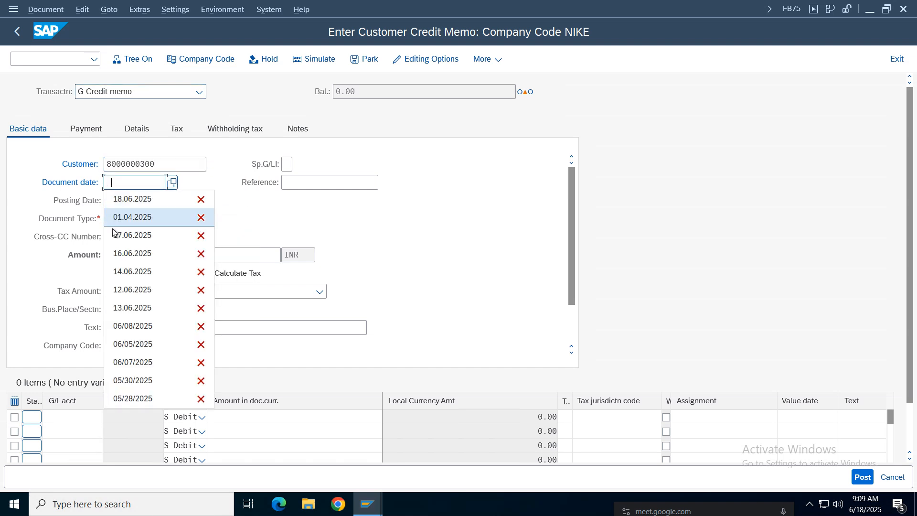
left_click(125, 199)
left_click(310, 184)
left_click(311, 184)
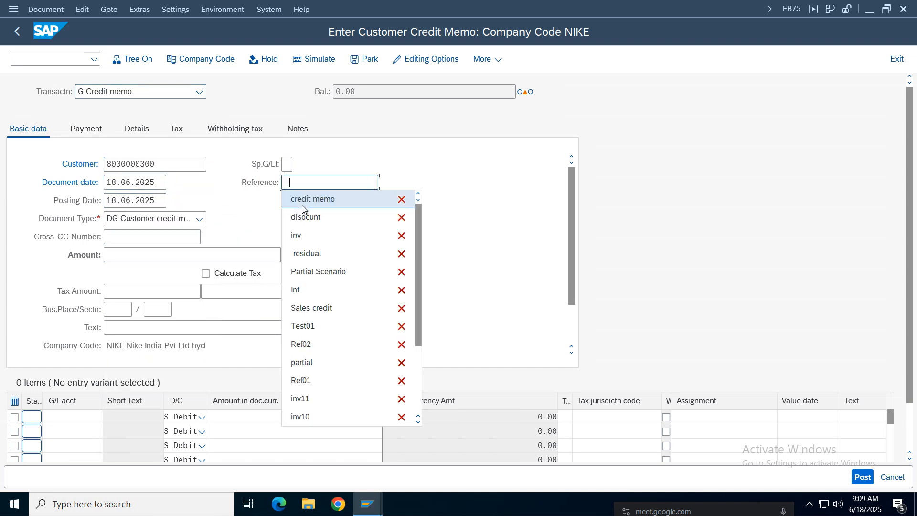
left_click(307, 199)
Set the credit memo amount to 1000 and enter a debit line for G/L account 1000 with amount 1000
left_click(126, 259)
left_click(126, 260)
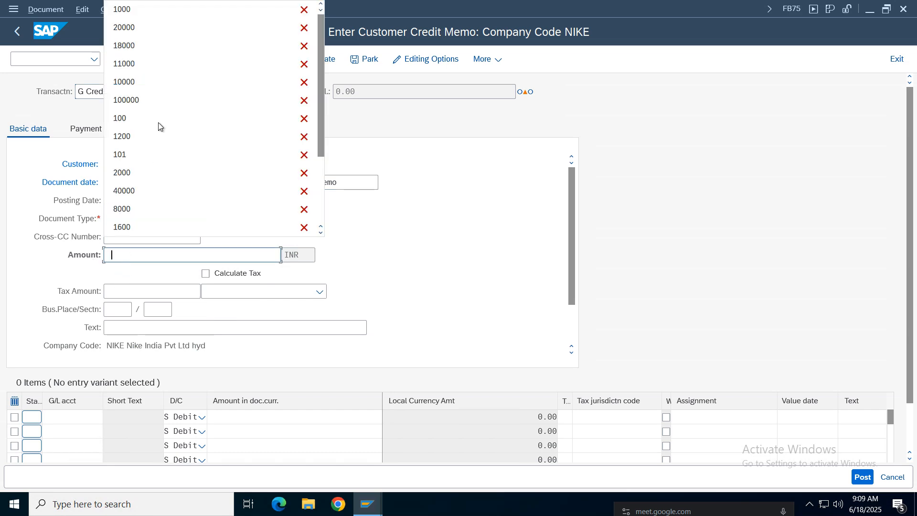
left_click(125, 8)
left_click(81, 417)
left_click(81, 416)
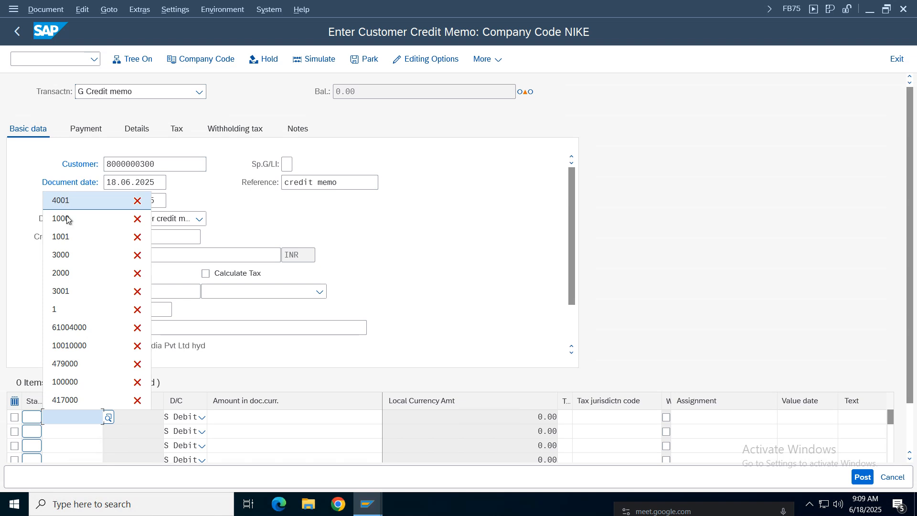
left_click(91, 218)
left_click(295, 417)
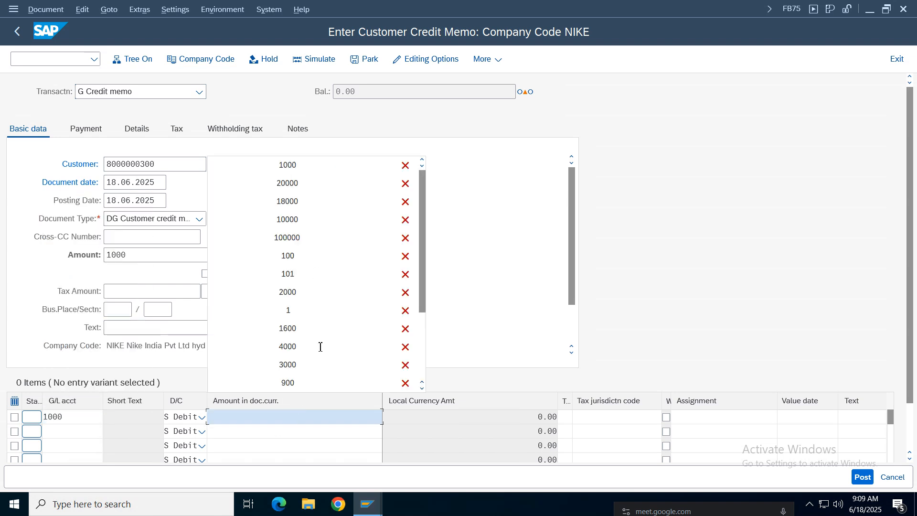
left_click(295, 417)
left_click(286, 169)
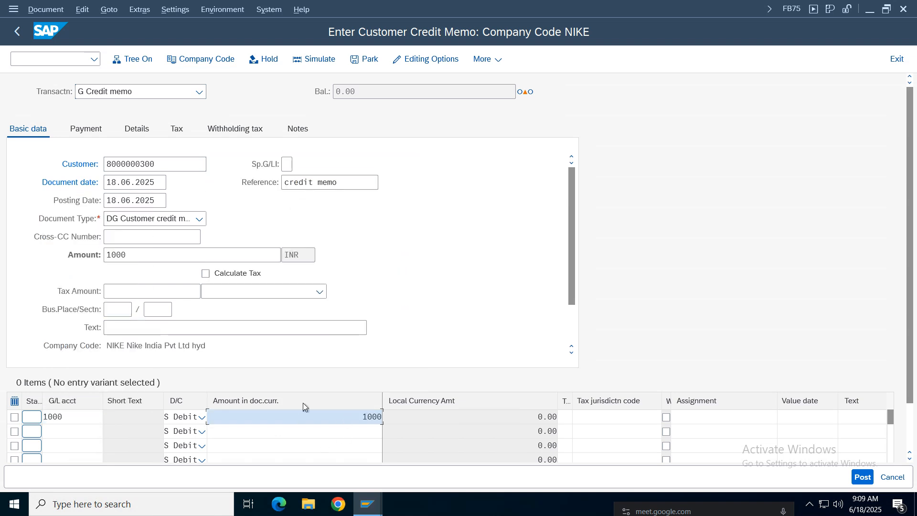
key("Return")
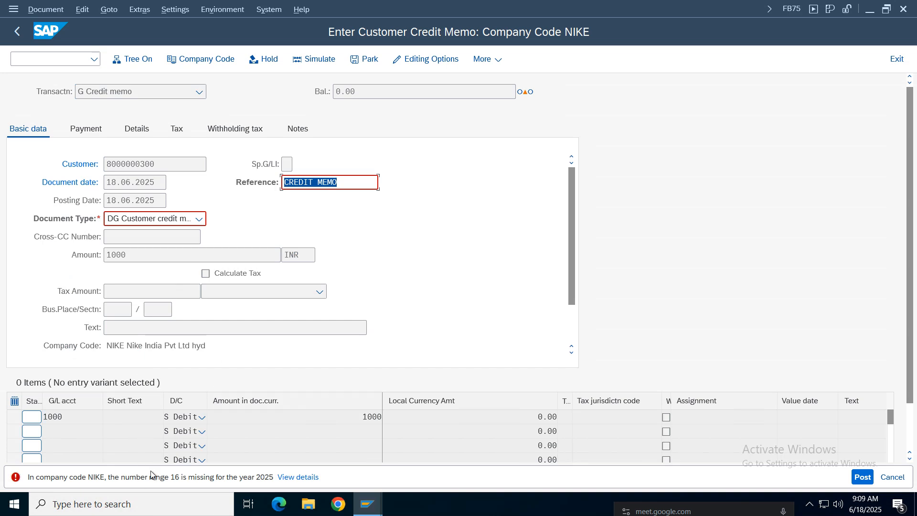
Reselect document type DG Customer credit memo and open accounting document number range maintenance (FBN1) in a new session
left_click(199, 219)
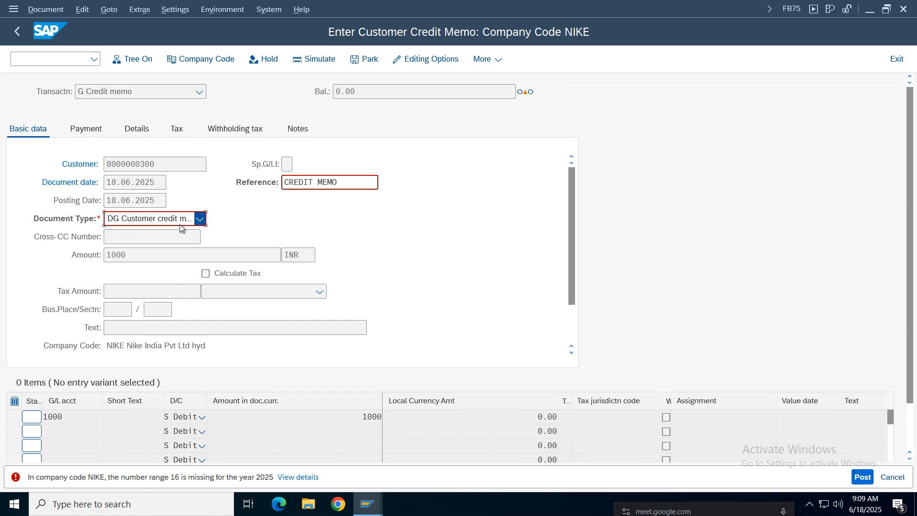
left_click(129, 237)
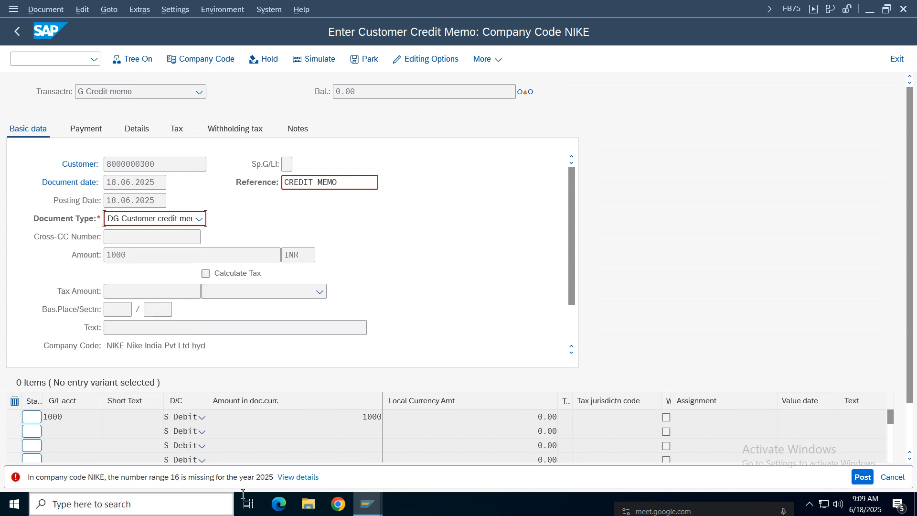
left_click(36, 62)
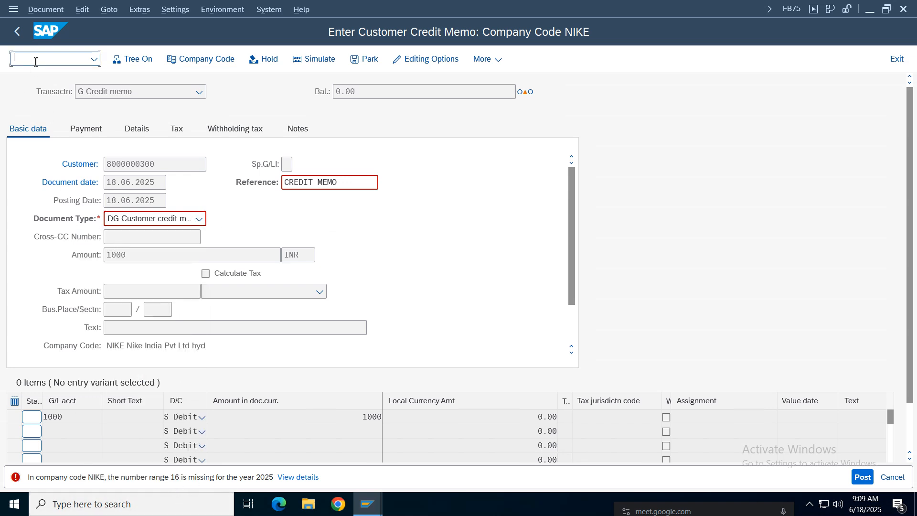
type("/ofbn1")
key("Return")
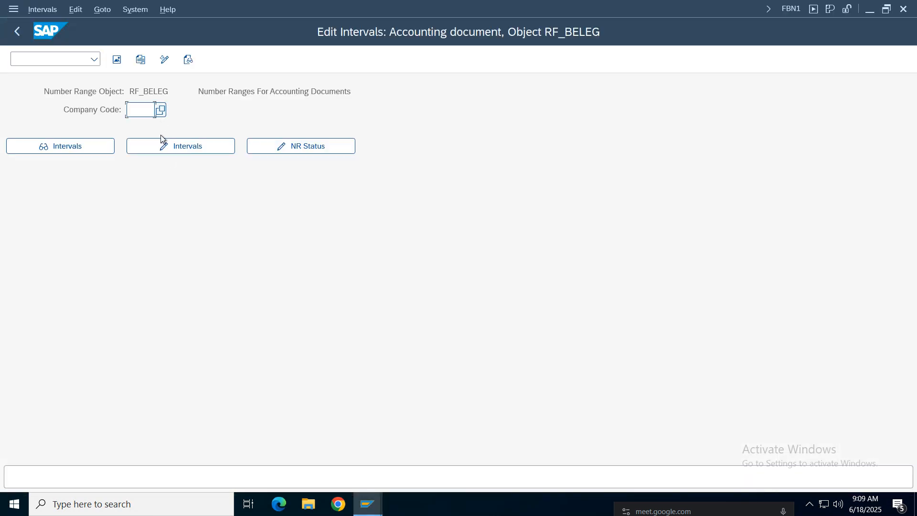
Open the accounting document number range intervals of company code NIKE for editing
left_click(139, 109)
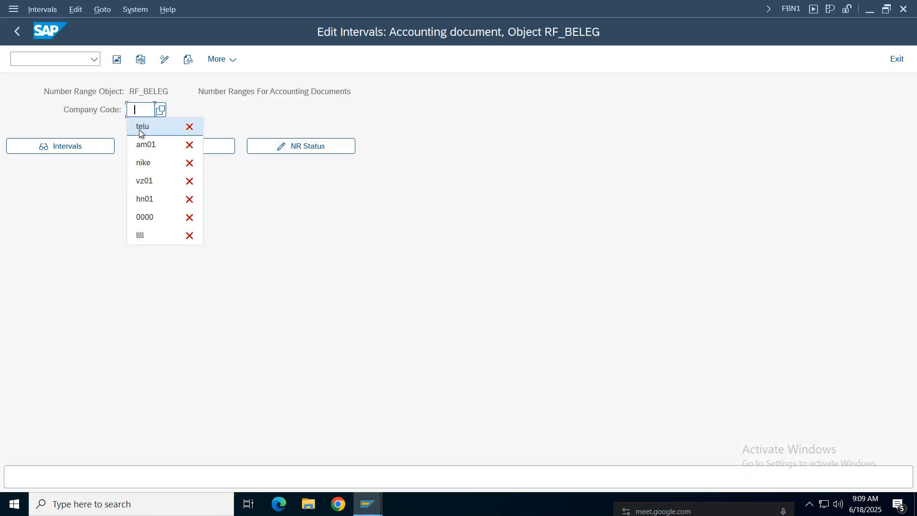
left_click(143, 162)
left_click(213, 151)
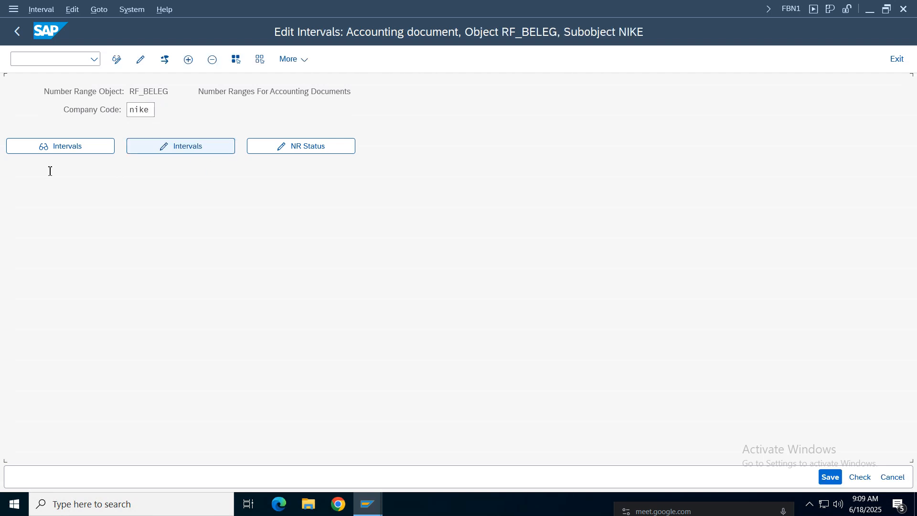
Insert a new number range interval for year 2025 running from 901 to 1000
left_click(188, 60)
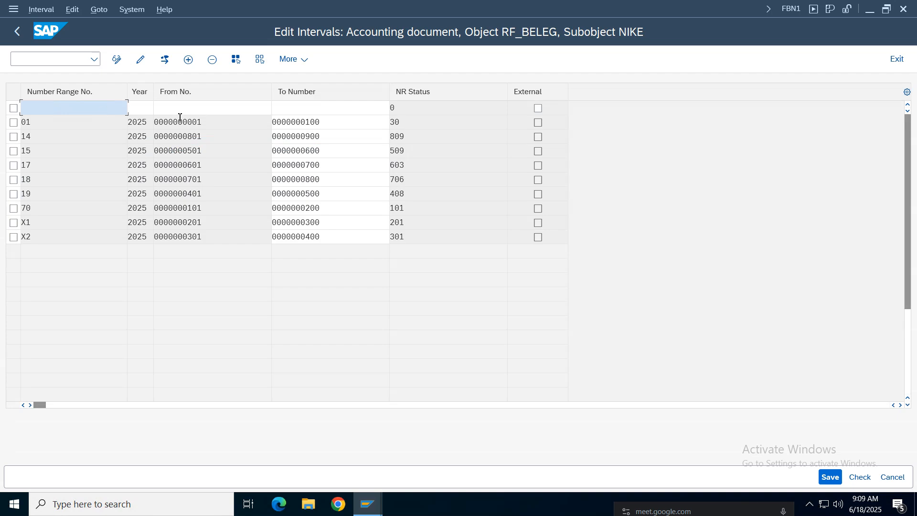
key("Tab")
type("202")
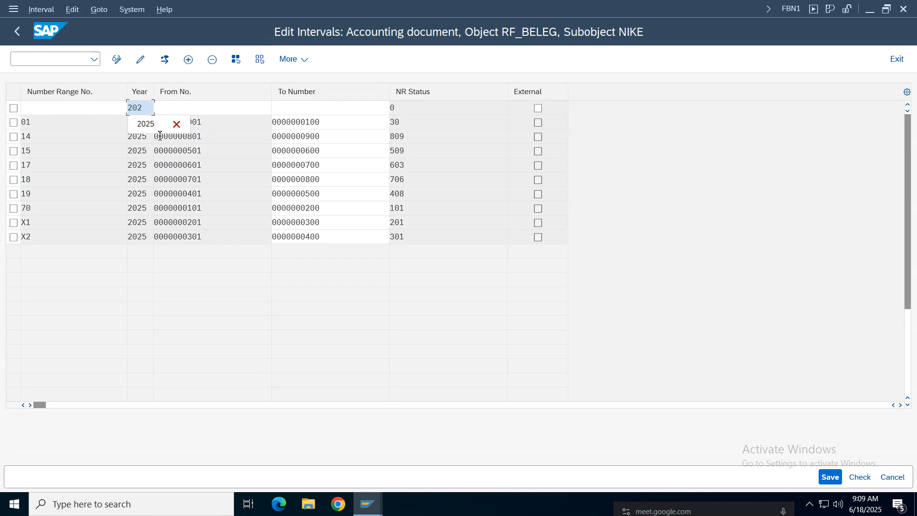
type("5")
key("Tab")
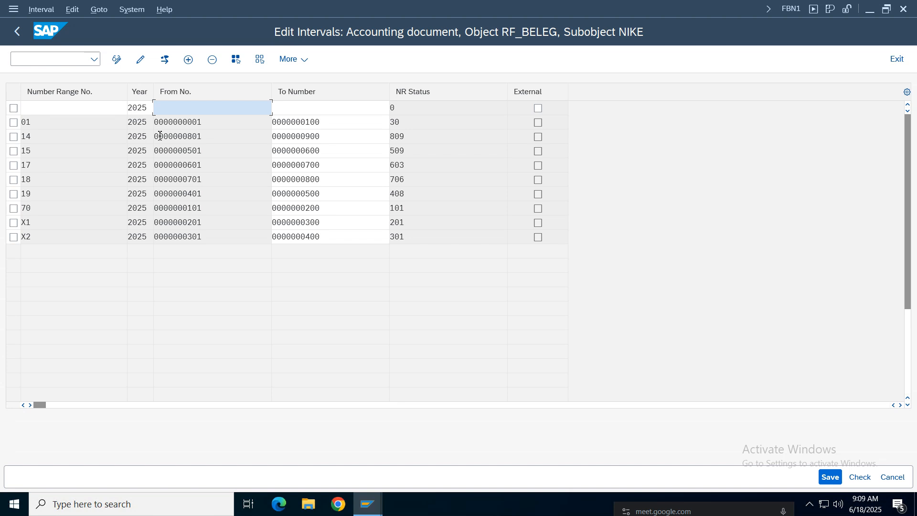
type("901")
key("Tab")
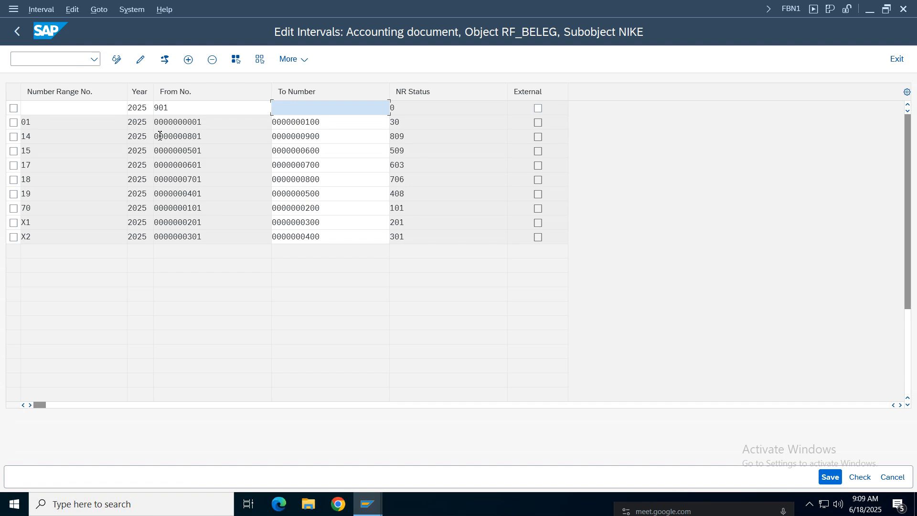
type("1000")
Check the credit memo for the missing range number, number the new interval 16 and save the intervals
left_click(368, 504)
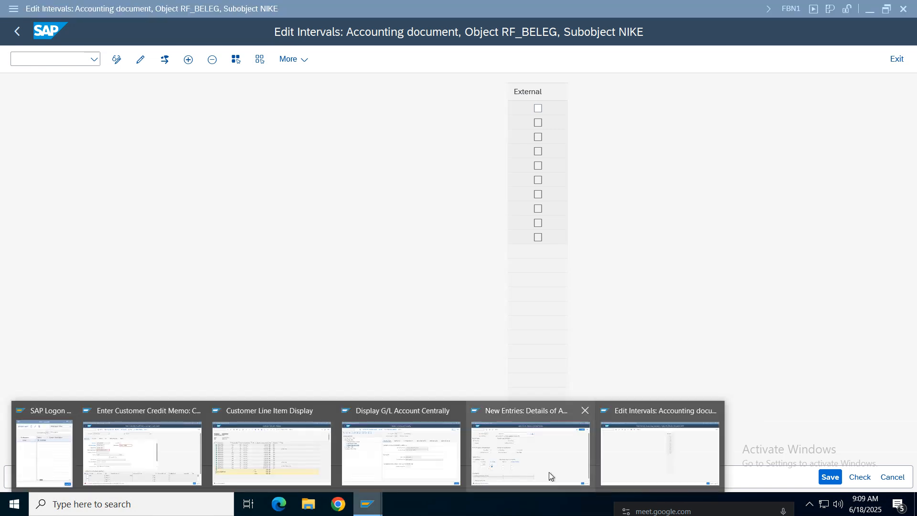
left_click(181, 473)
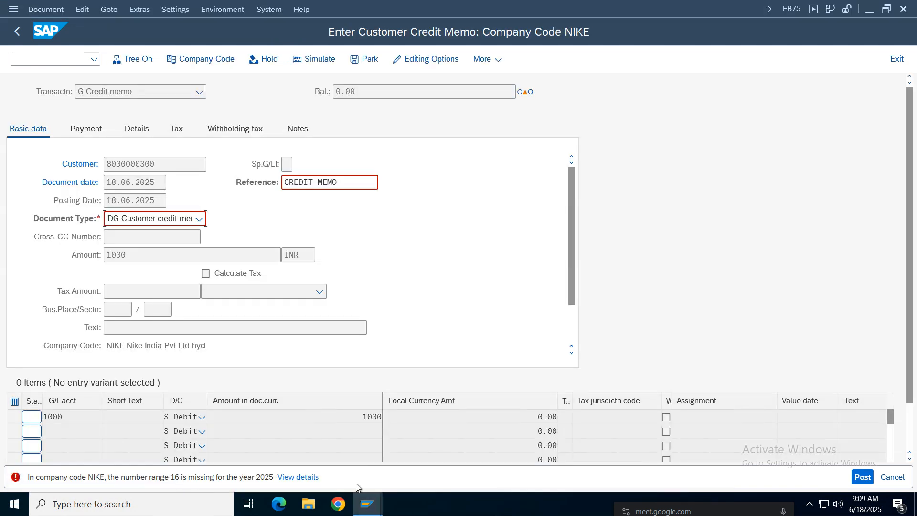
left_click(368, 504)
left_click(628, 459)
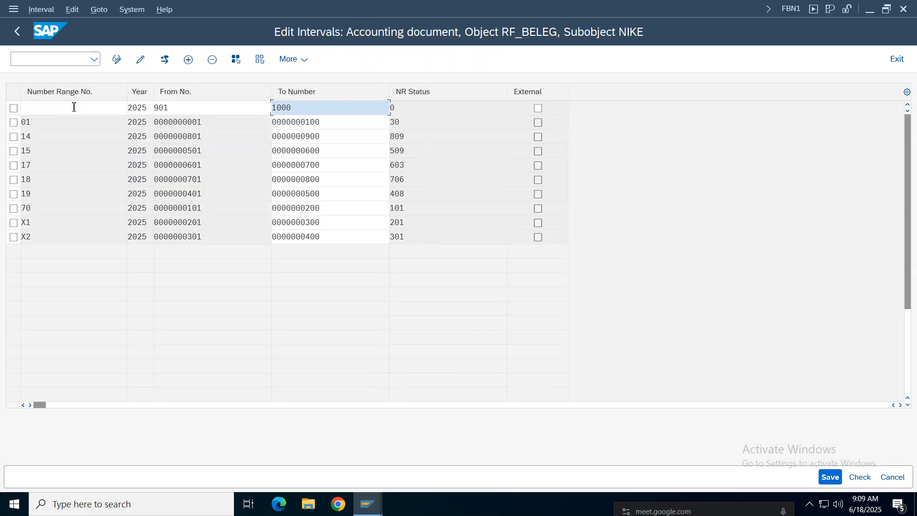
left_click(66, 111)
type("16")
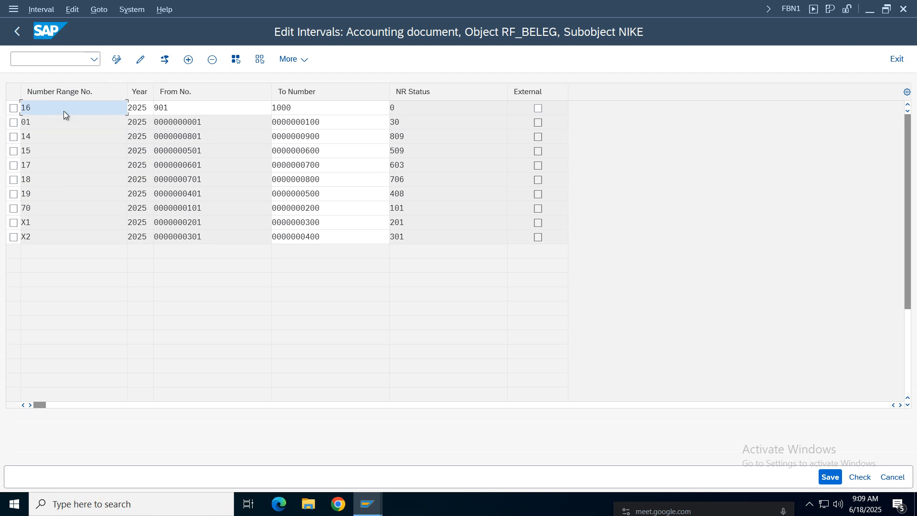
key("Return")
left_click(830, 477)
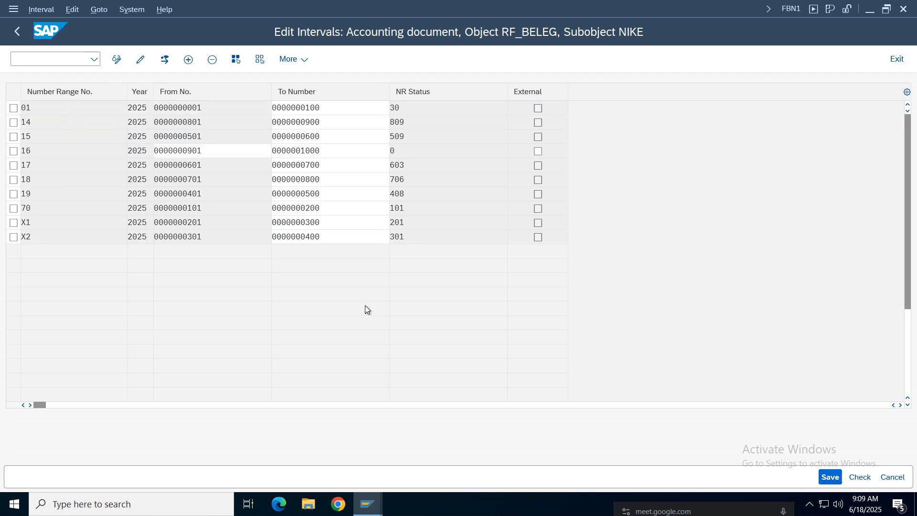
Acknowledge the number range interval transport notice and validate the customer credit memo entries again
mouse_move(377, 501)
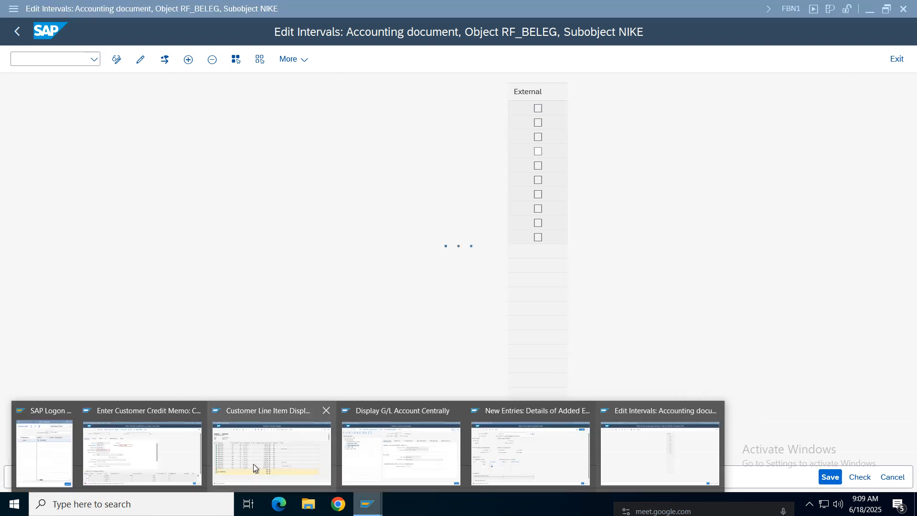
left_click(146, 457)
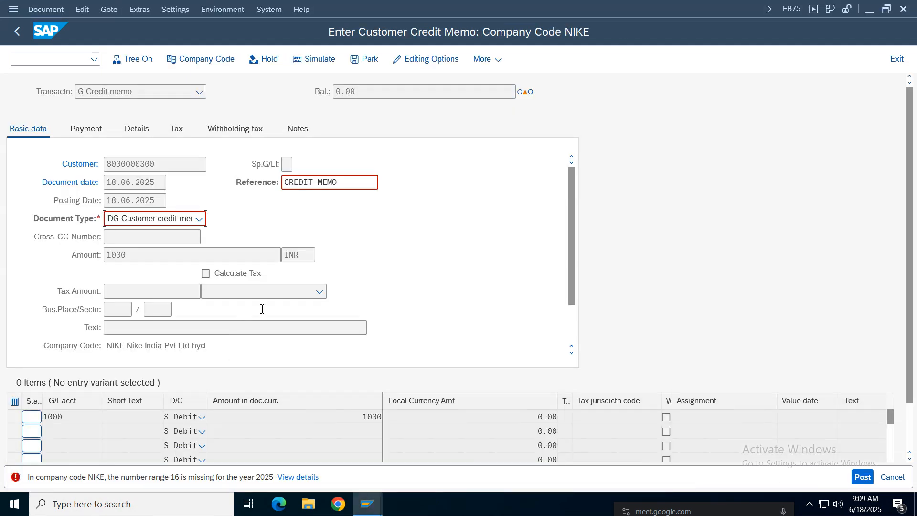
left_click(403, 291)
key("Return")
left_click(373, 495)
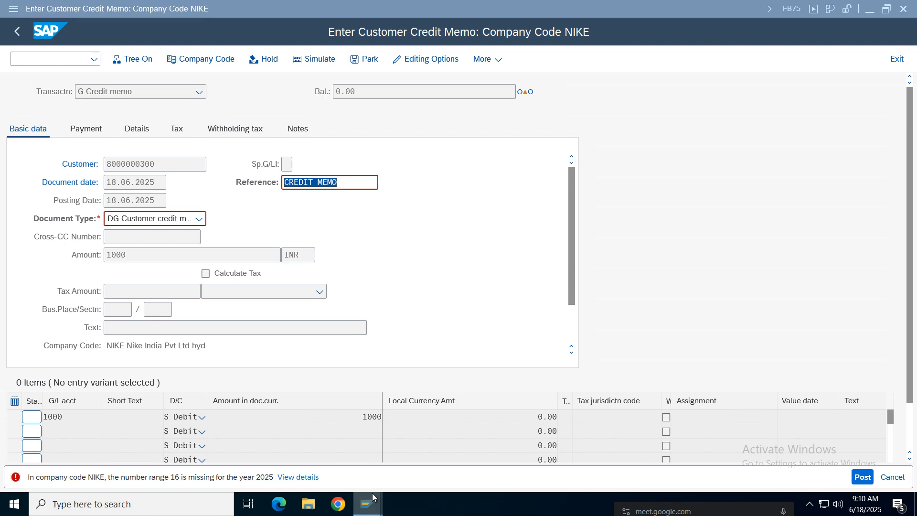
left_click(625, 451)
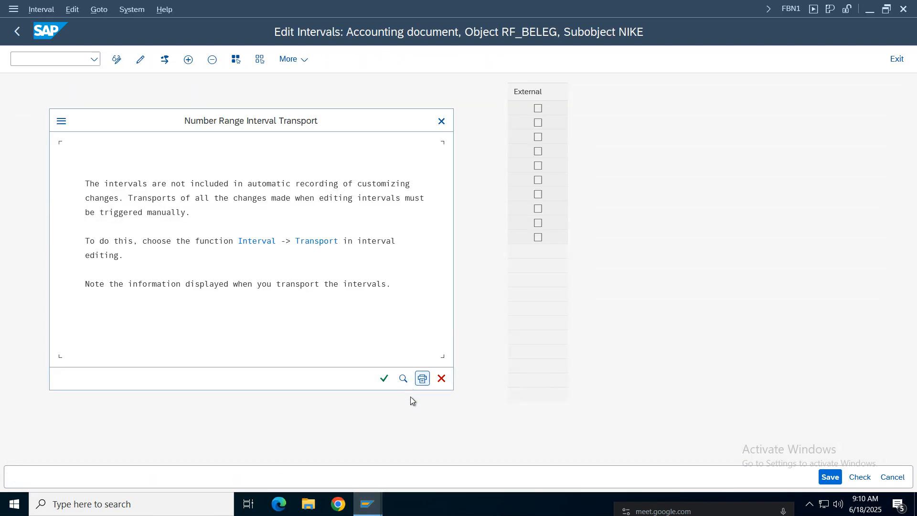
left_click(384, 379)
left_click(368, 503)
left_click(147, 454)
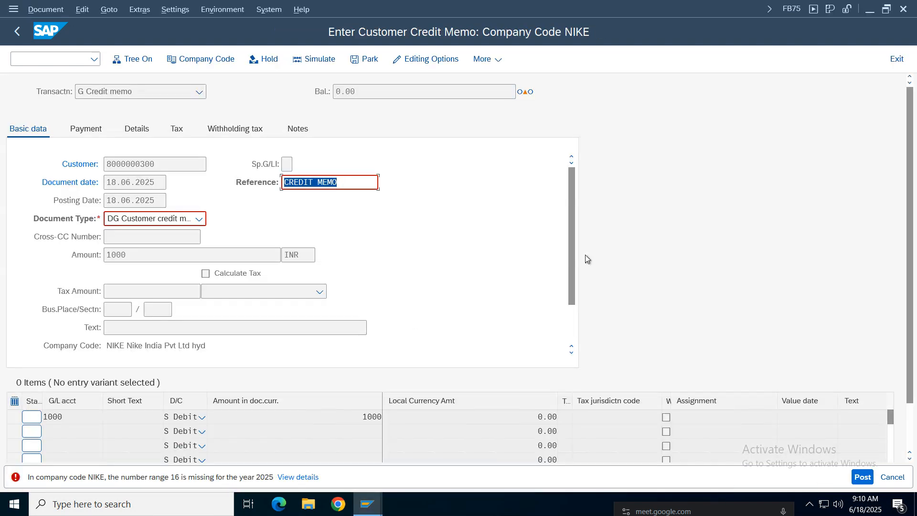
key("Return")
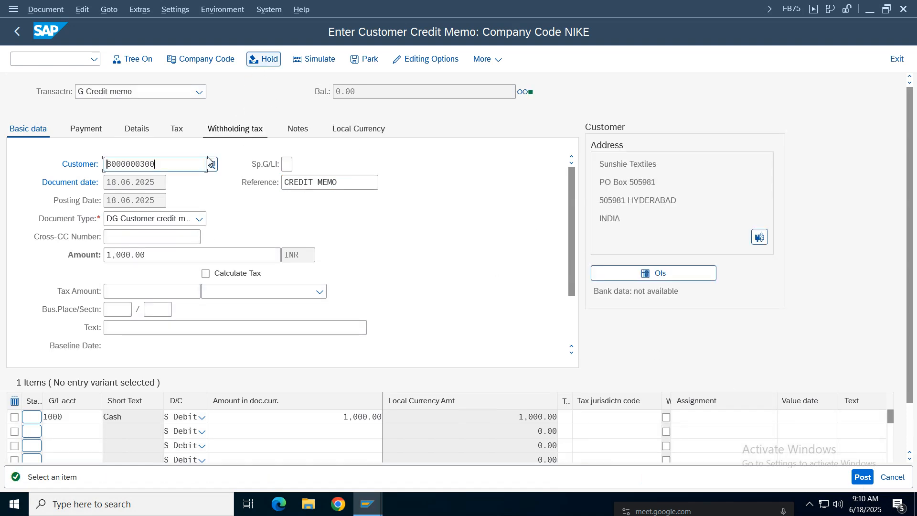
Enter invoice reference 706 in the credit memo's payment data and post the credit memo
left_click_drag(106, 164, 275, 180)
left_click(84, 130)
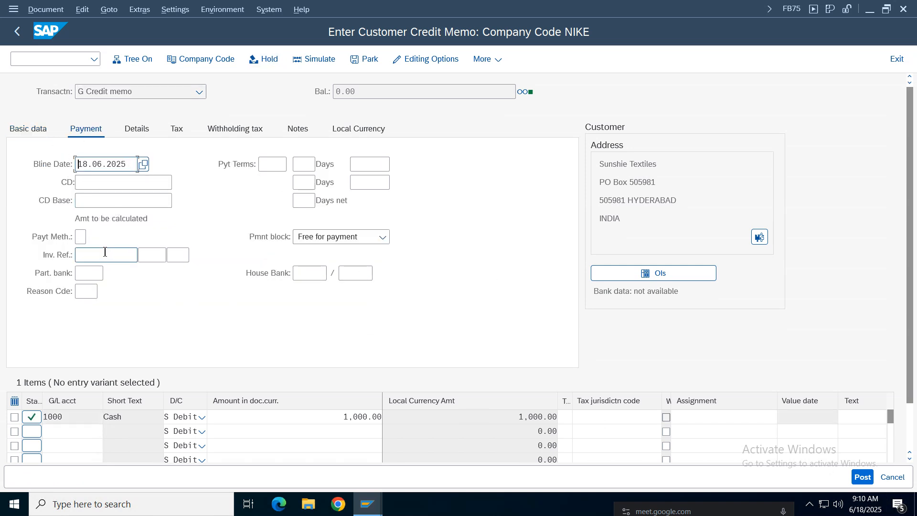
left_click(105, 253)
type("706")
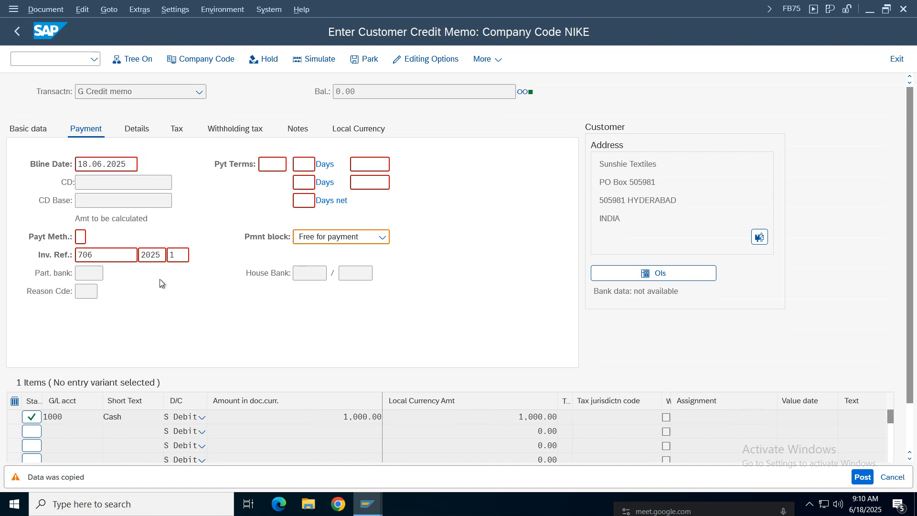
key("Return")
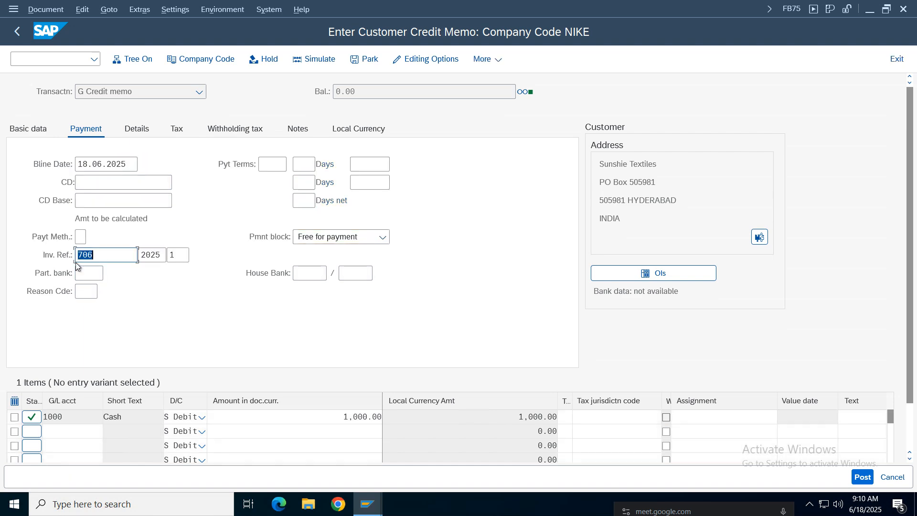
left_click(863, 476)
Display the posted credit memo, examine the invoice reference in its customer line item and return to the document overview
left_click(45, 10)
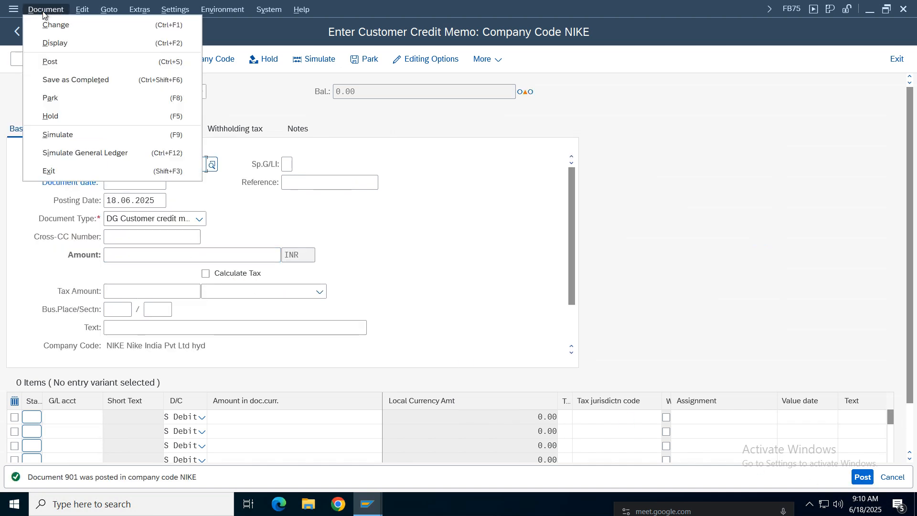
left_click(46, 46)
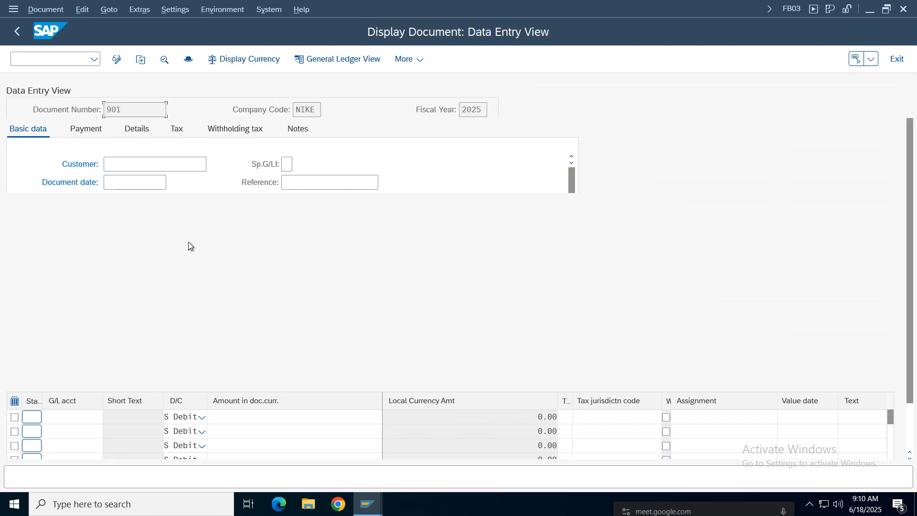
double_click(270, 247)
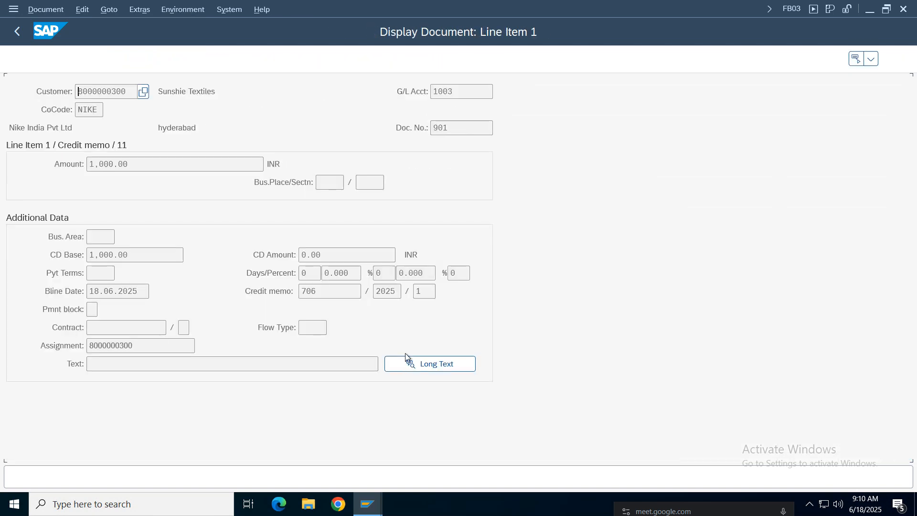
left_click_drag(329, 292, 294, 292)
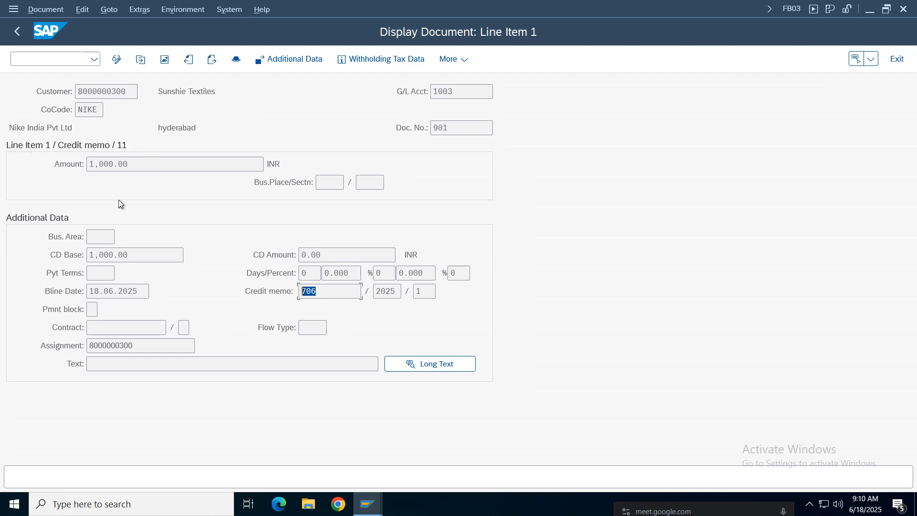
left_click_drag(319, 295, 249, 288)
left_click(18, 33)
Rerun the customer line item display (FBL5N) and examine the open invoice and credit memo types, amounts and subtotal
mouse_move(367, 504)
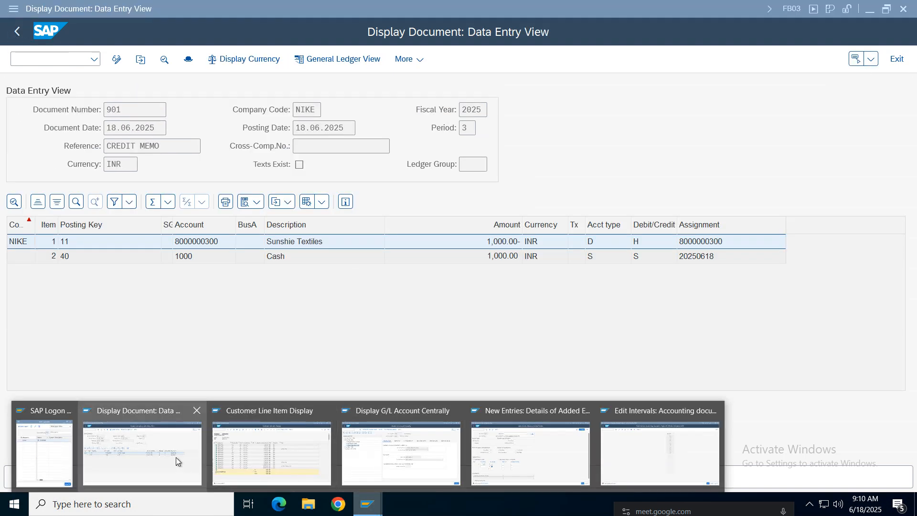
left_click(268, 456)
left_click(16, 33)
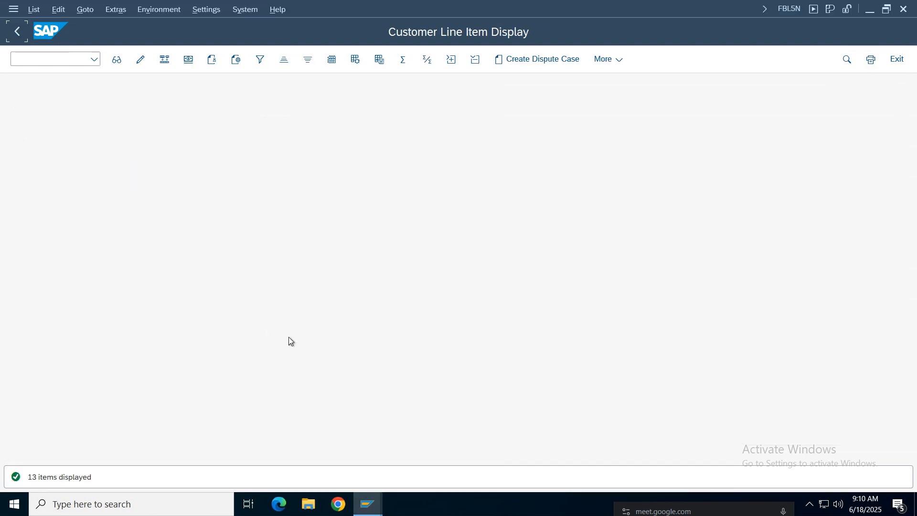
left_click(891, 477)
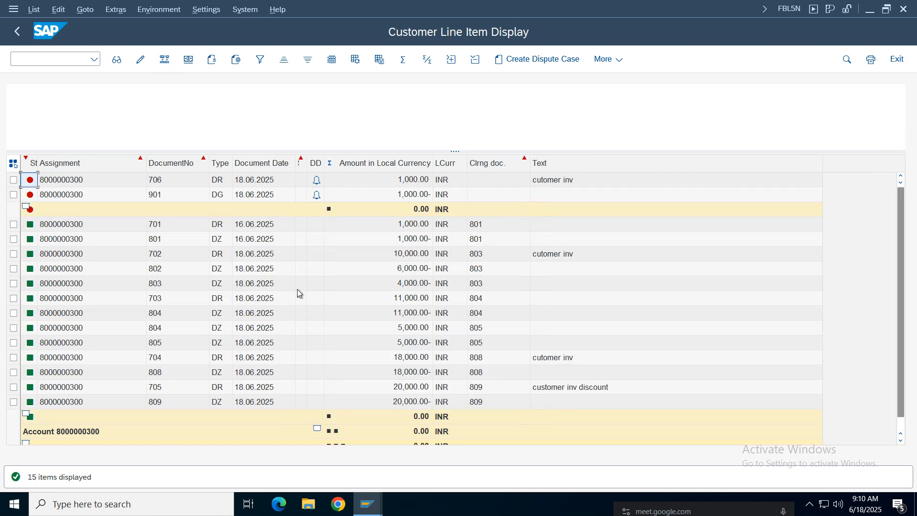
left_click(226, 183)
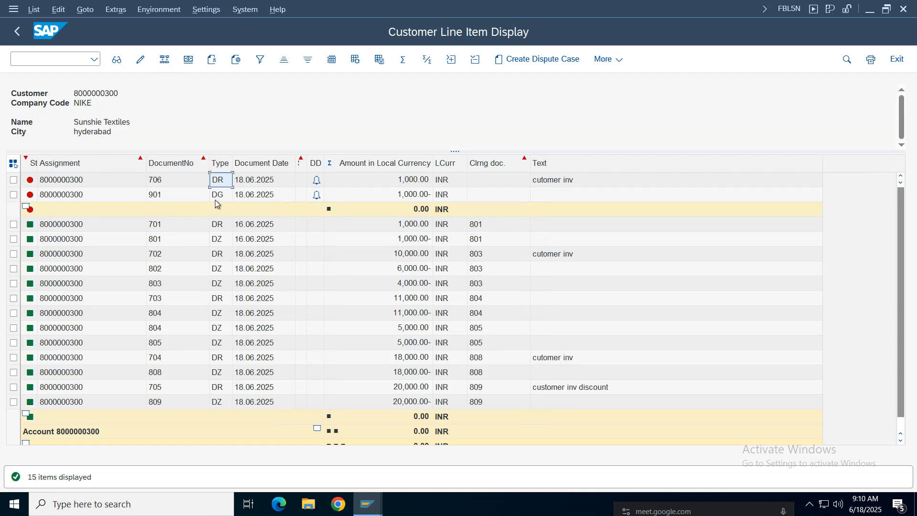
left_click(218, 196)
left_click(420, 182)
left_click(413, 199)
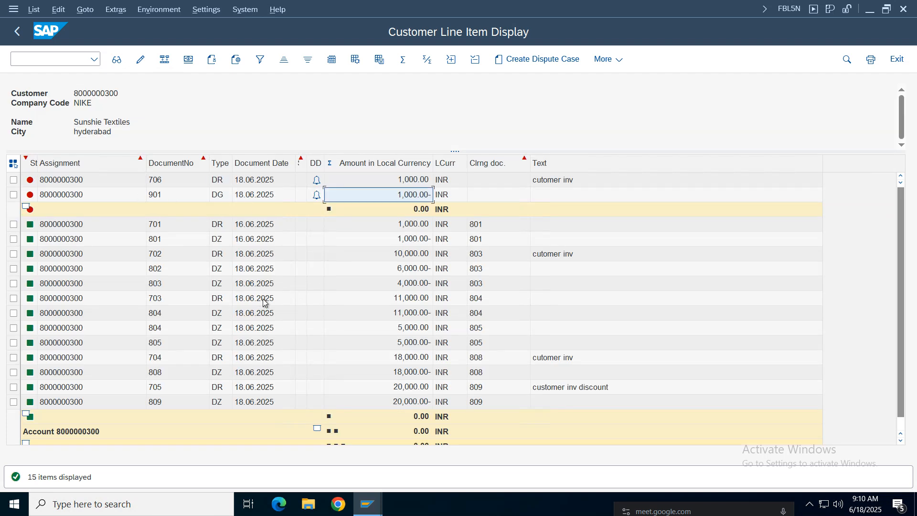
left_click(419, 211)
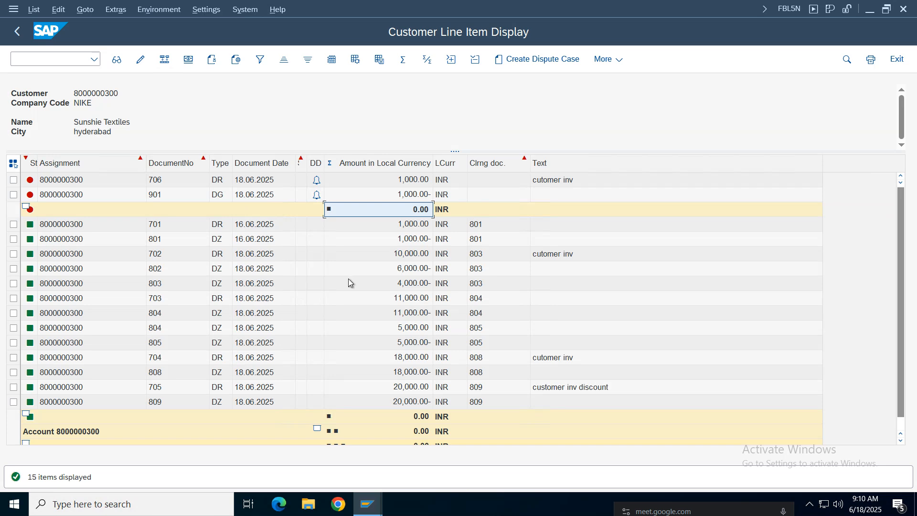
left_click(374, 501)
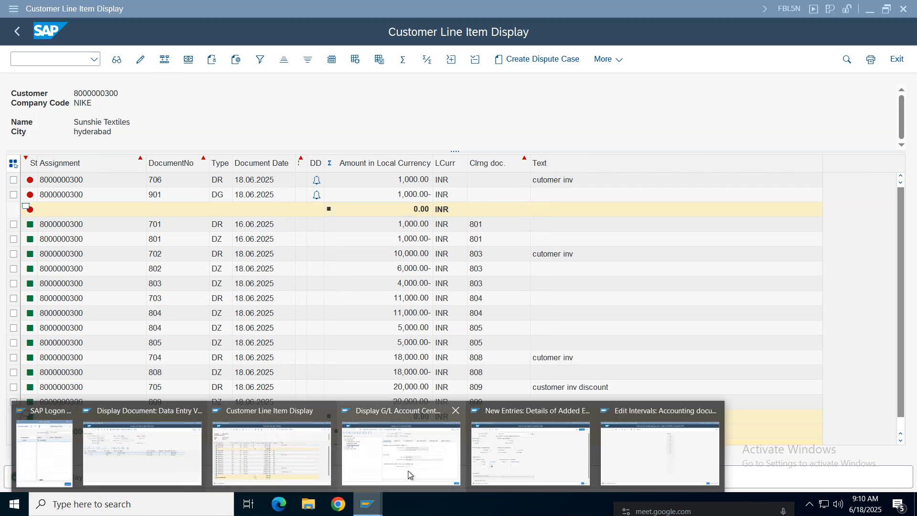
left_click(286, 460)
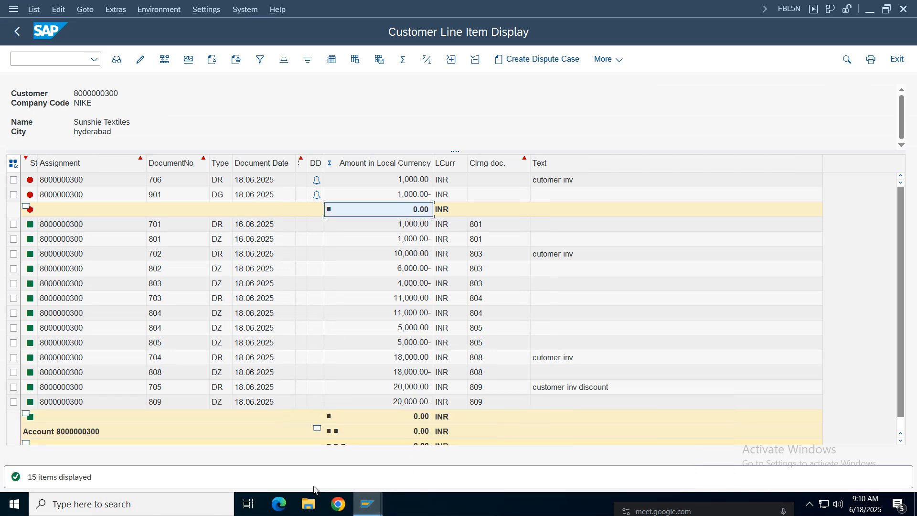
left_click(368, 504)
left_click(122, 458)
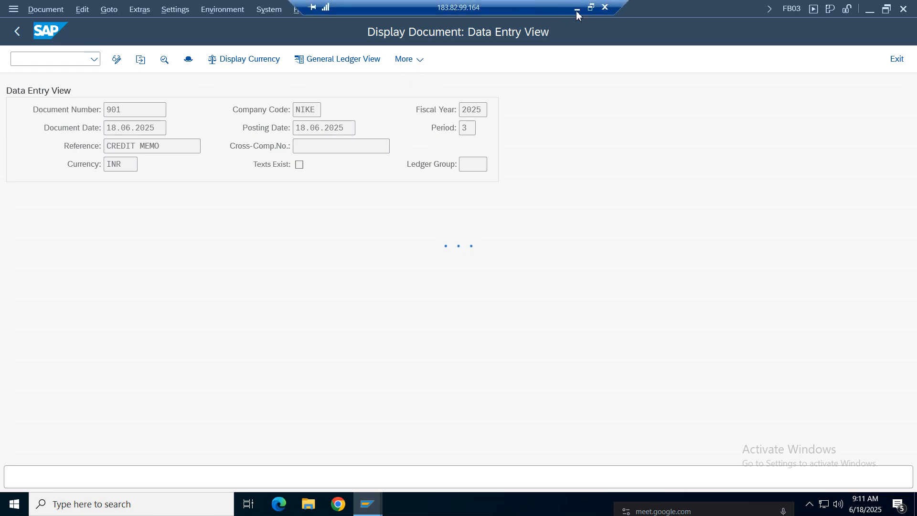
Switch to the FI Working Notes spreadsheet in Google Sheets and review the sales returns, cash discount and clearing steps
left_click(577, 10)
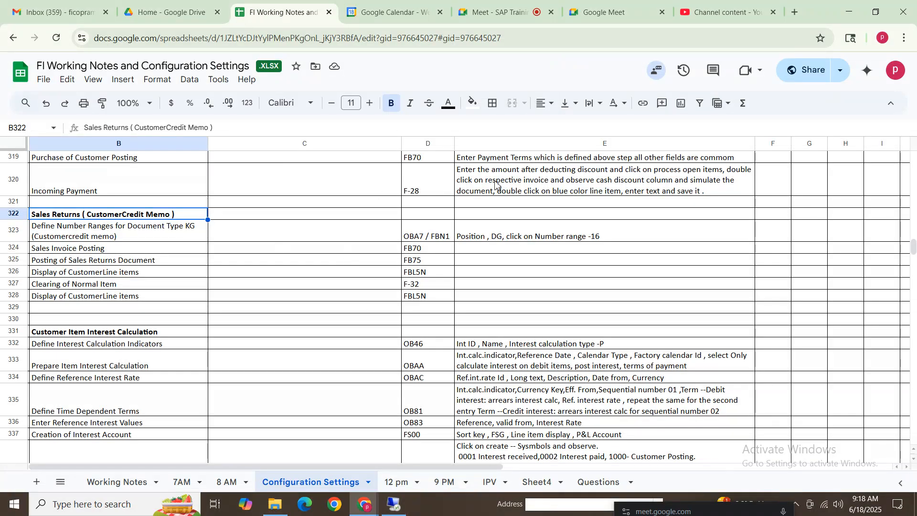
left_click(159, 186)
key("Up")
key("Up")
key("Up")
key("Up")
key("Up")
key("Up")
key("Up")
key("Up")
key("Up")
key("Up")
key("Up")
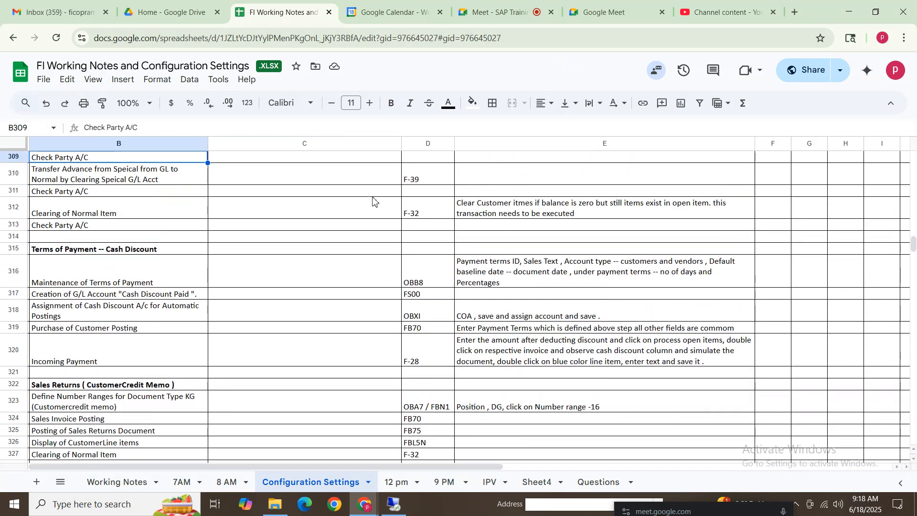
Correct the misspelled word to "items" in the note for Clearing of Normal Item (F-32)
left_click(527, 214)
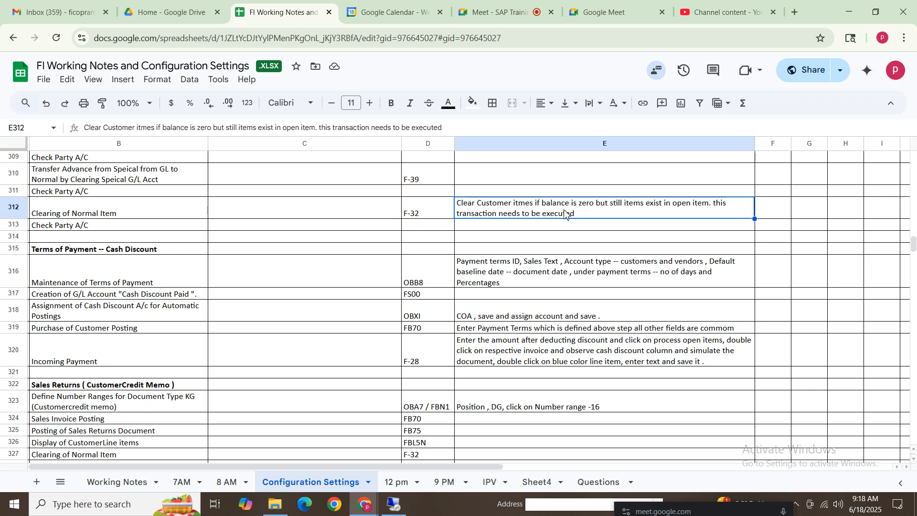
double_click(527, 208)
key("BackSpace")
key("BackSpace")
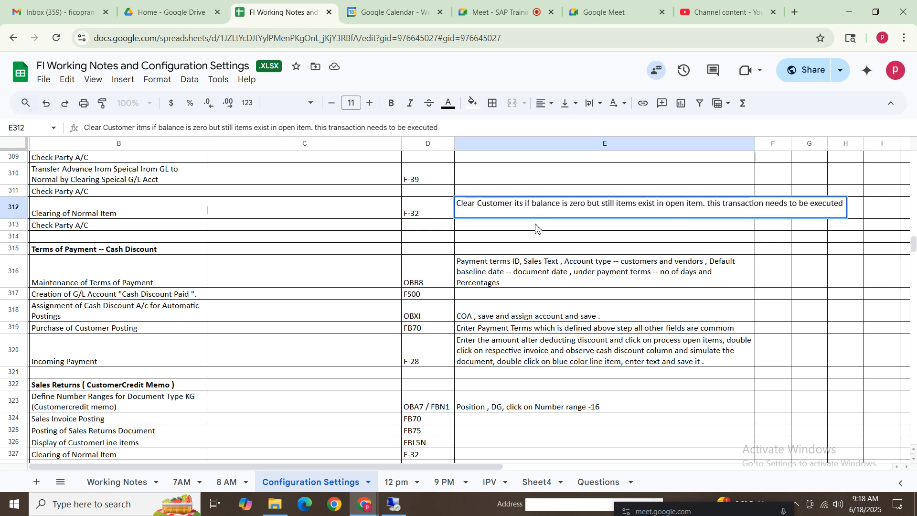
type("em")
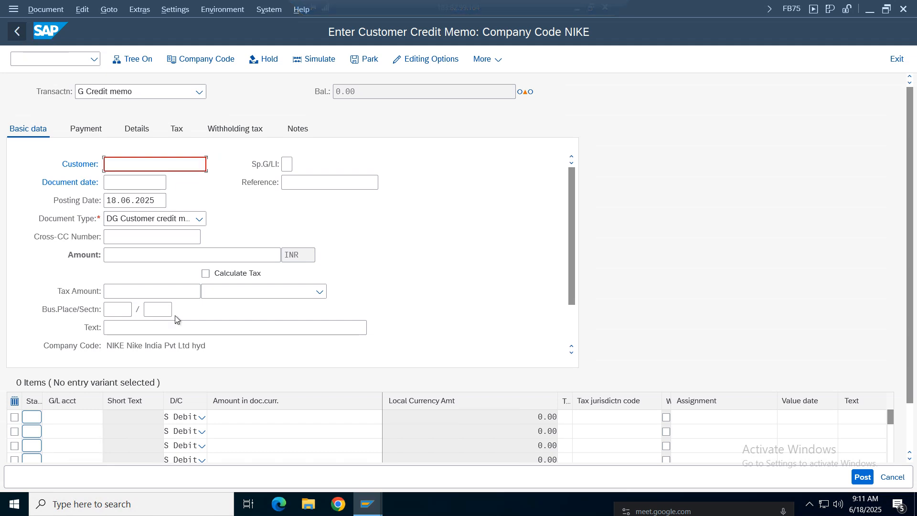
In SAP, exit the credit memo entry without saving and open customer clearing (F-32) under Accounts Receivable's Account folder
left_click(897, 60)
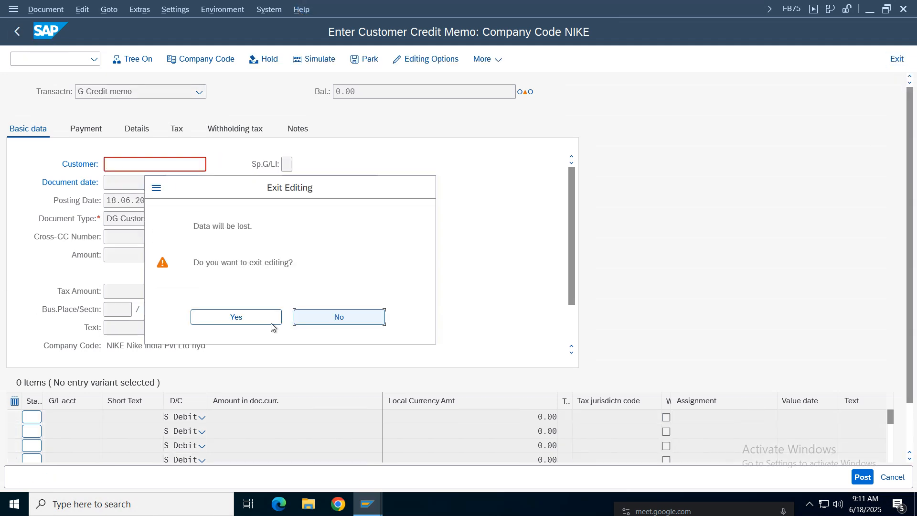
left_click(236, 316)
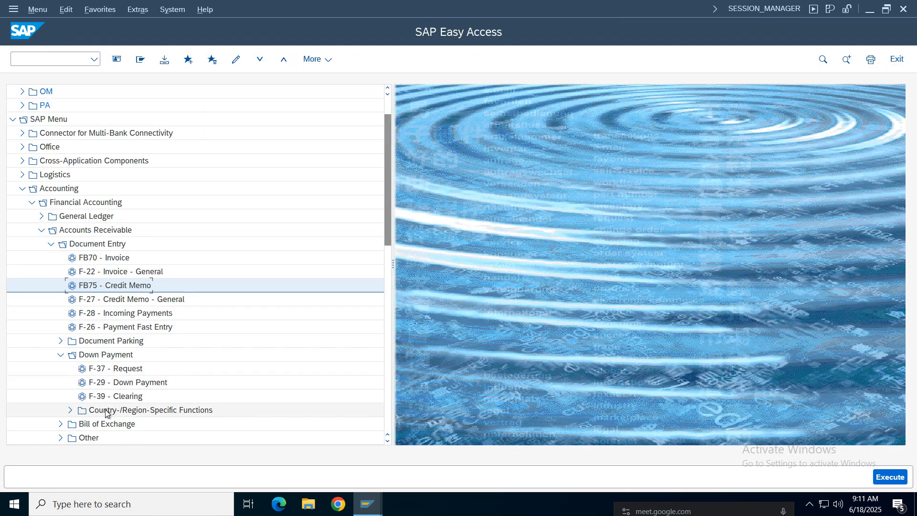
left_click(60, 355)
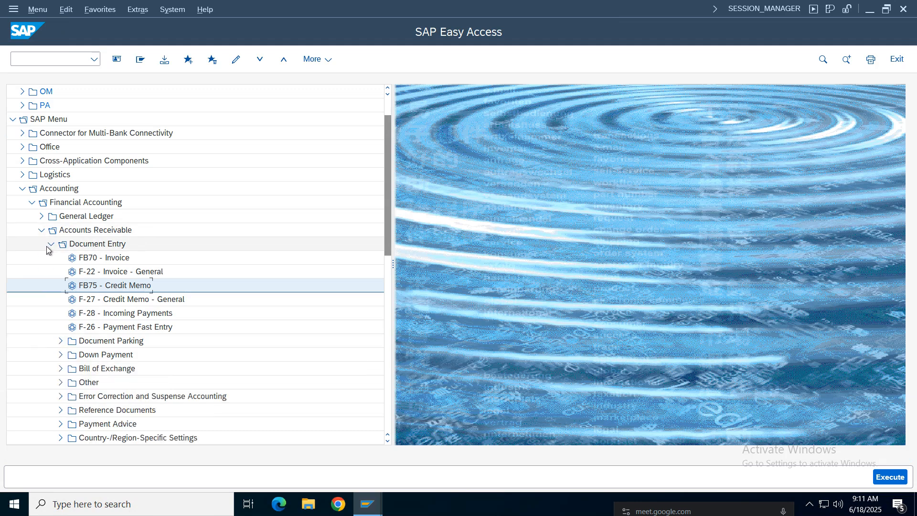
left_click(51, 244)
left_click(41, 230)
left_click(42, 230)
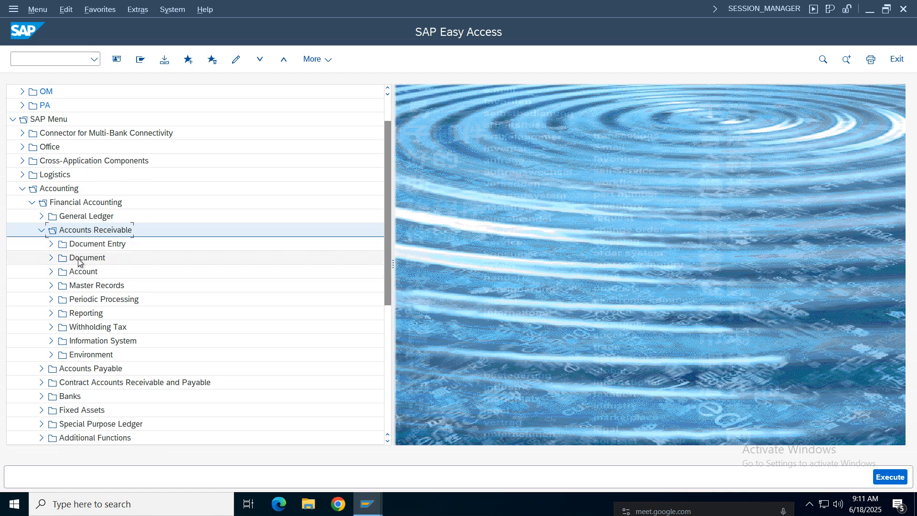
left_click(51, 258)
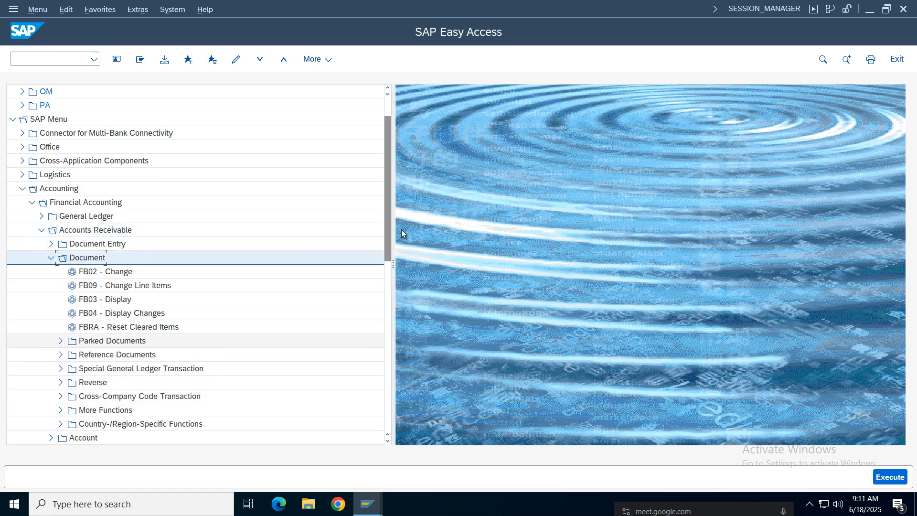
left_click_drag(387, 211, 390, 233)
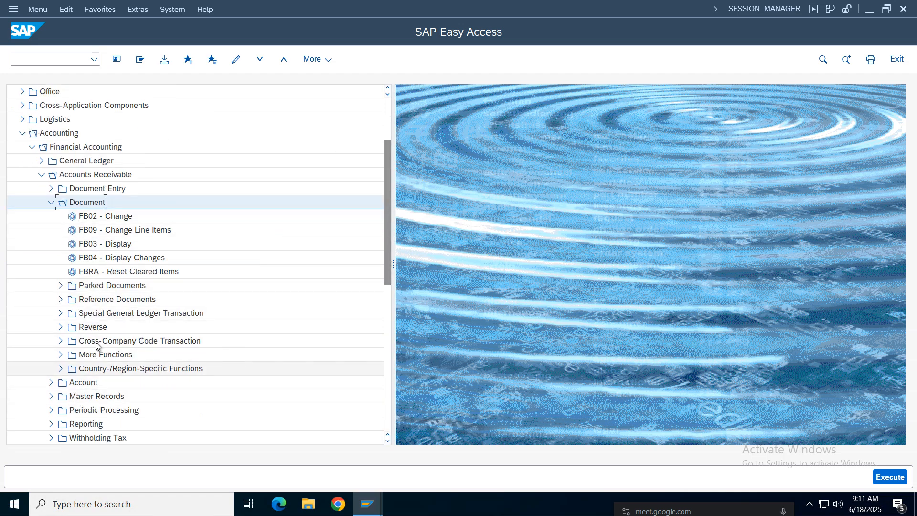
left_click(51, 202)
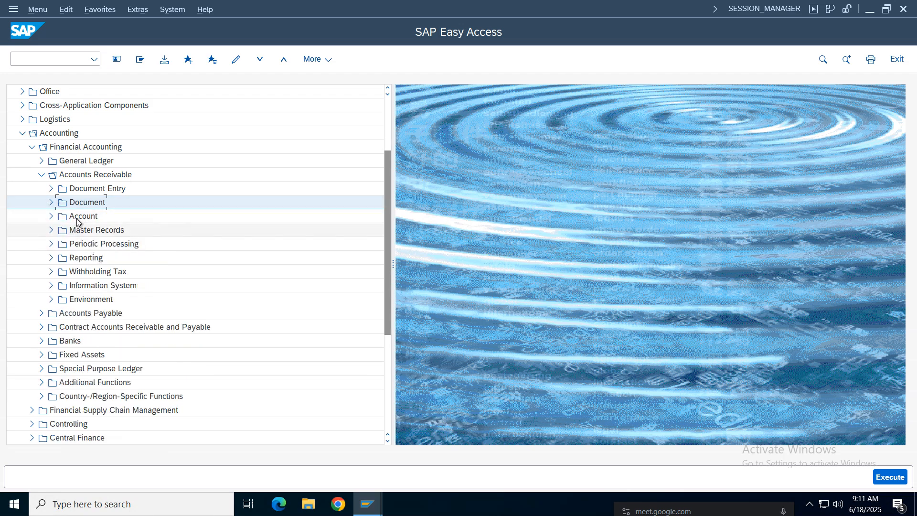
left_click(77, 219)
left_click(51, 217)
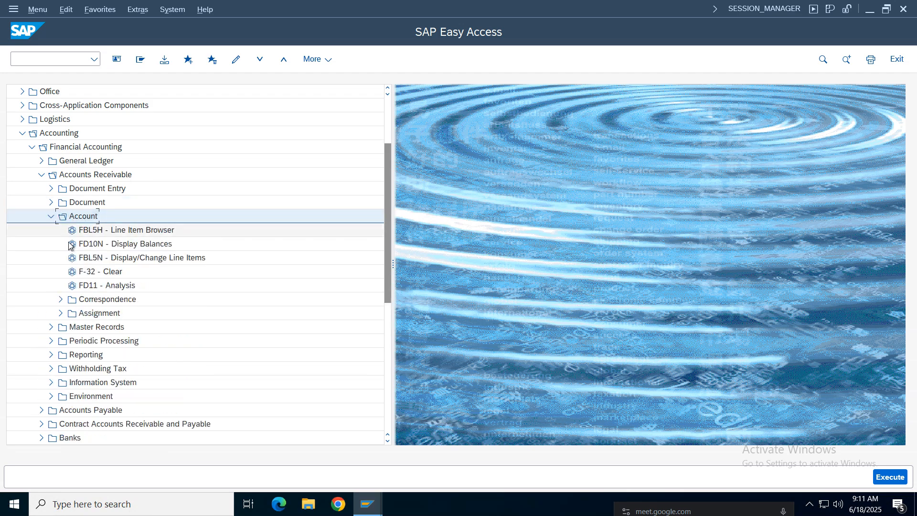
double_click(115, 272)
Process the open items of customer Sunshie Textiles in company code NIKE, then simulate and post the clearing
left_click(111, 112)
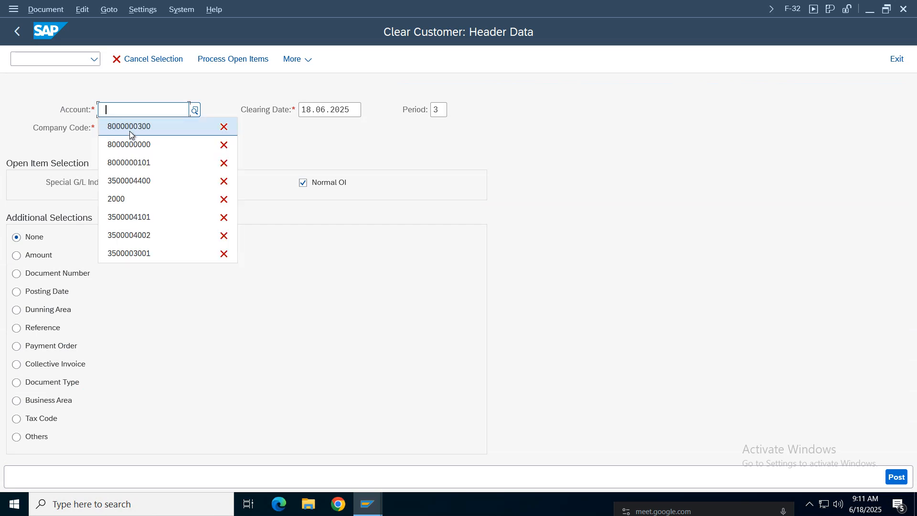
left_click(130, 129)
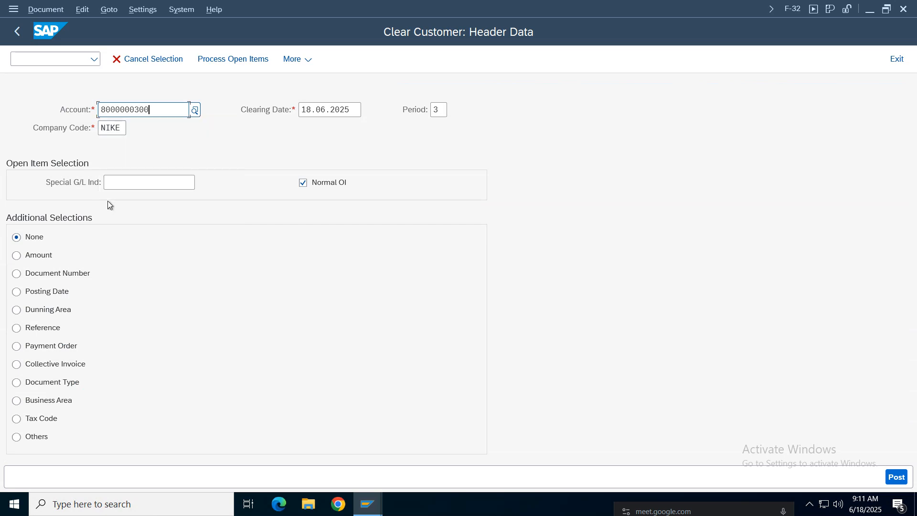
left_click(219, 60)
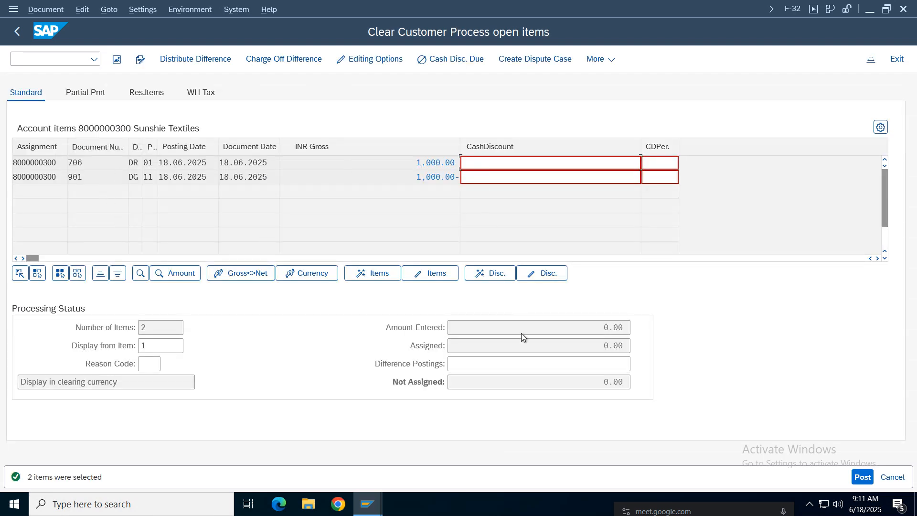
left_click(56, 11)
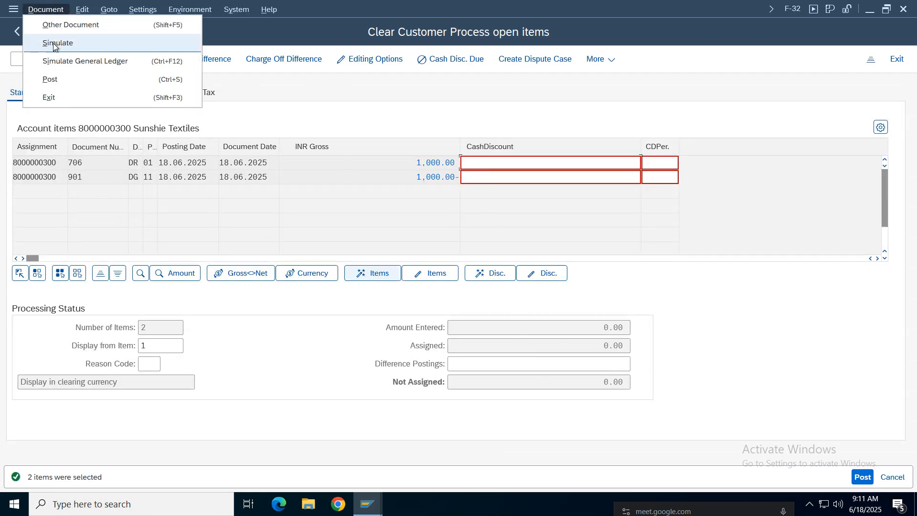
left_click(58, 42)
key("ctrl+s")
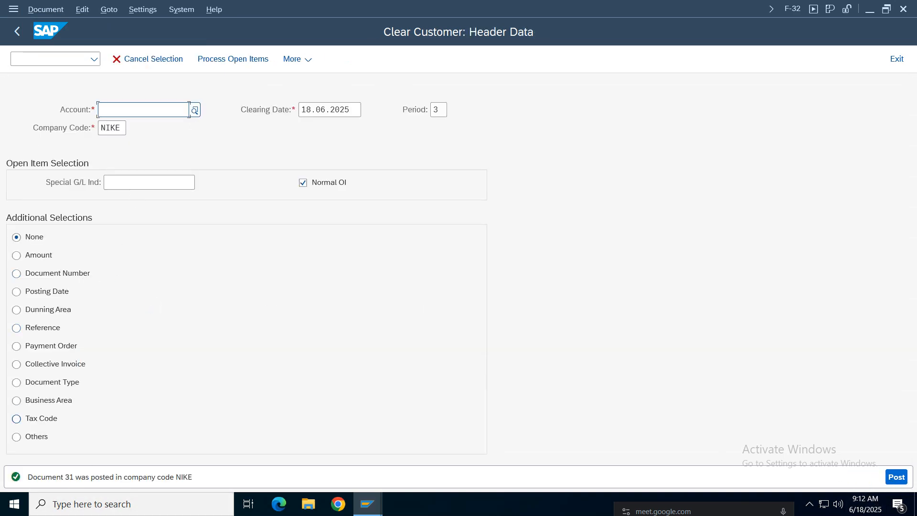
Display the posted clearing document, examine the document type in its header and go back
left_click(39, 12)
left_click(44, 65)
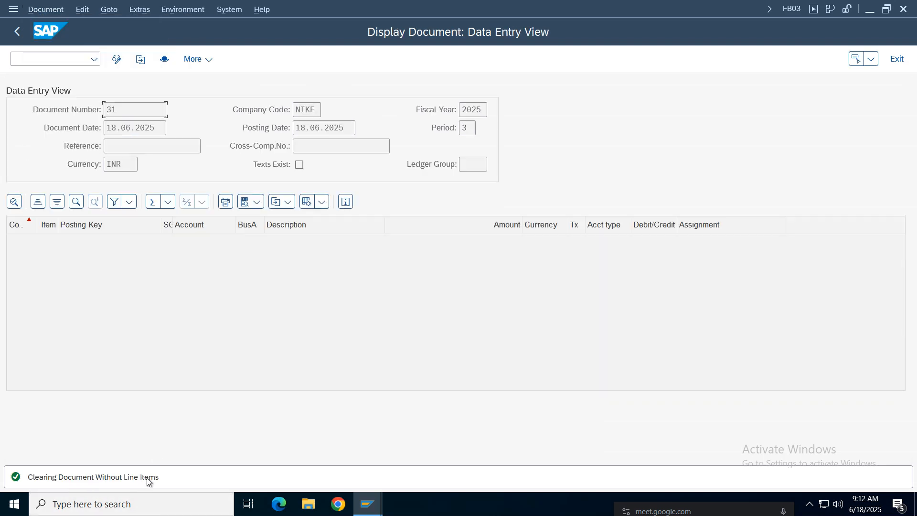
left_click(165, 59)
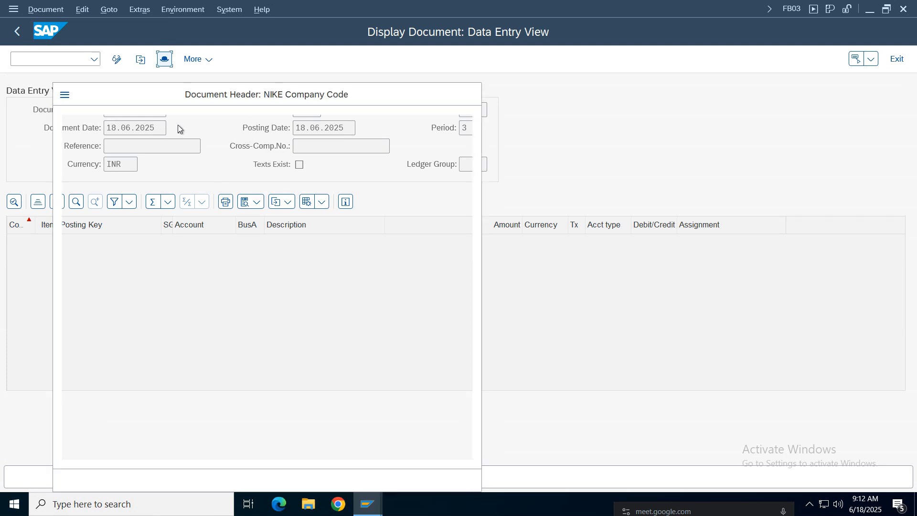
left_click_drag(260, 131, 147, 129)
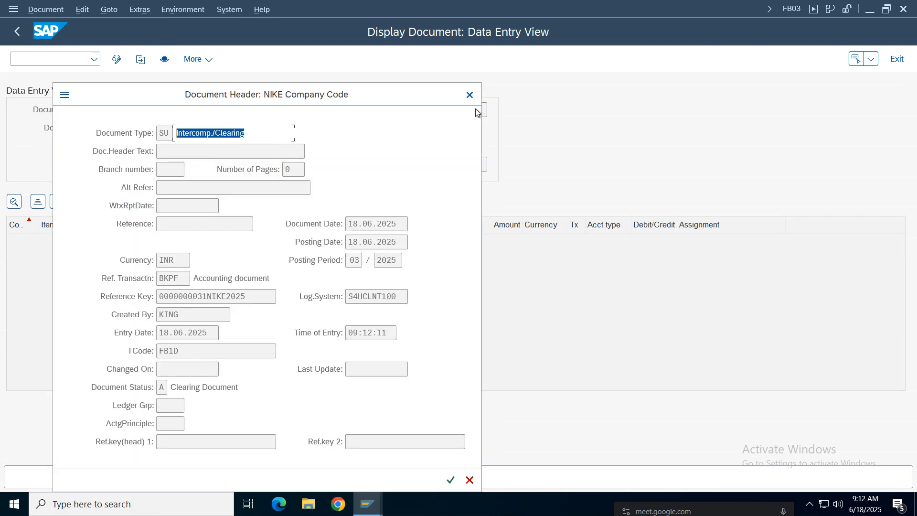
left_click(470, 95)
left_click(17, 32)
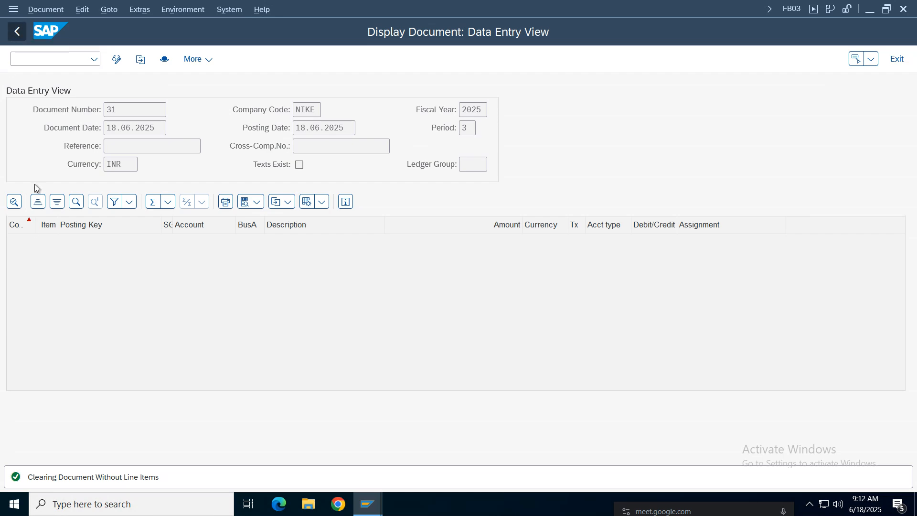
Exit the clearing transaction and switch to the Customer Line Item Display window
left_click(898, 59)
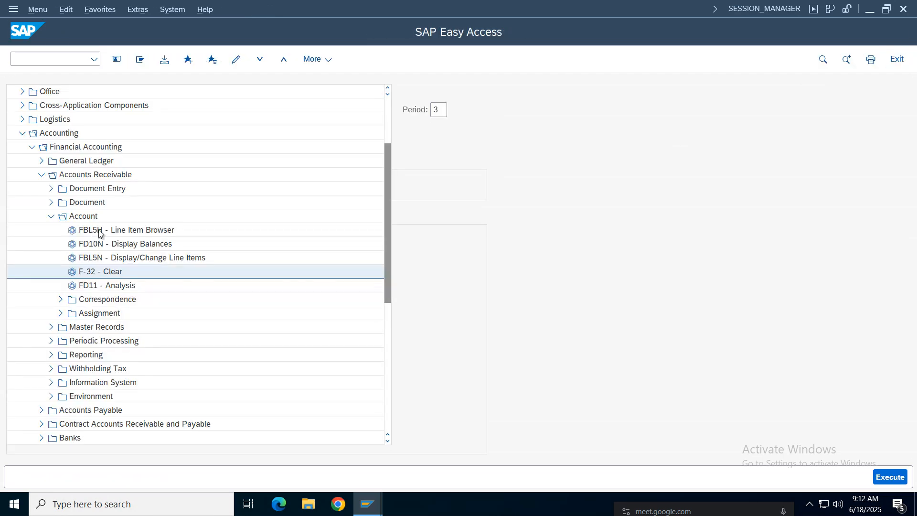
mouse_move(367, 504)
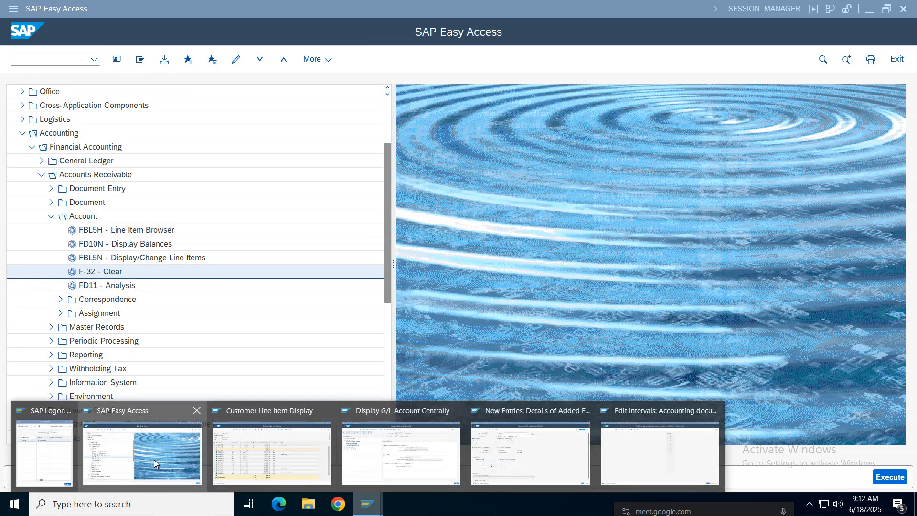
left_click(266, 466)
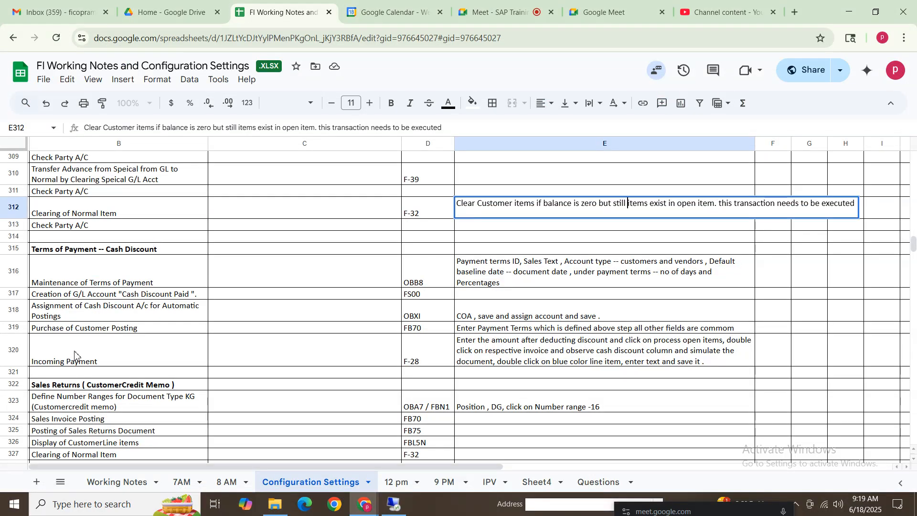
In the FI Working Notes spreadsheet, review the Sales Returns steps from number range definition to final line item display
left_click(430, 351)
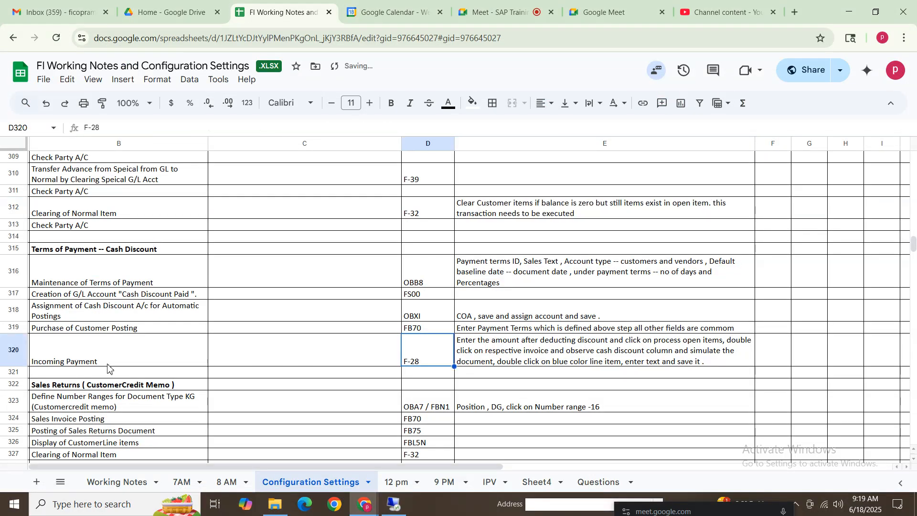
left_click(104, 455)
key("Down")
key("Down")
key("Down")
key("Down")
key("Down")
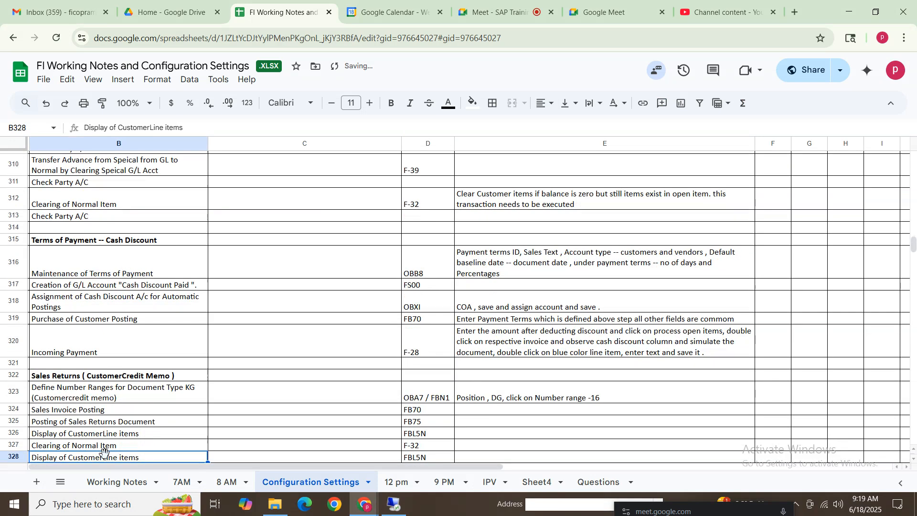
key("Down")
key("Down")
key("Down")
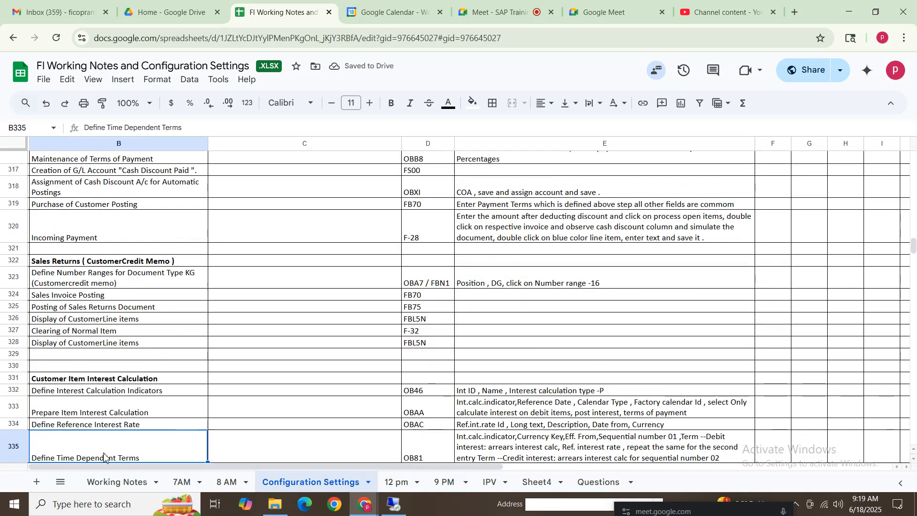
left_click(156, 343)
left_click_drag(443, 335, 618, 277)
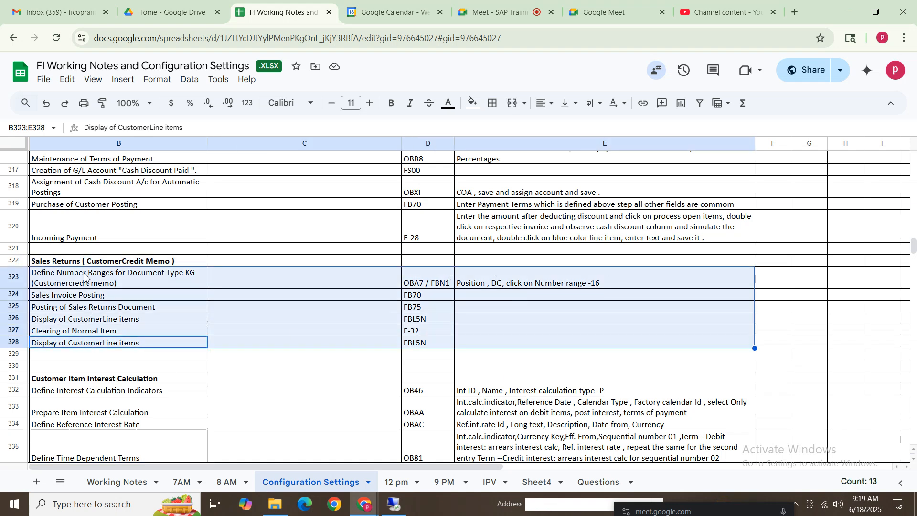
left_click(93, 347)
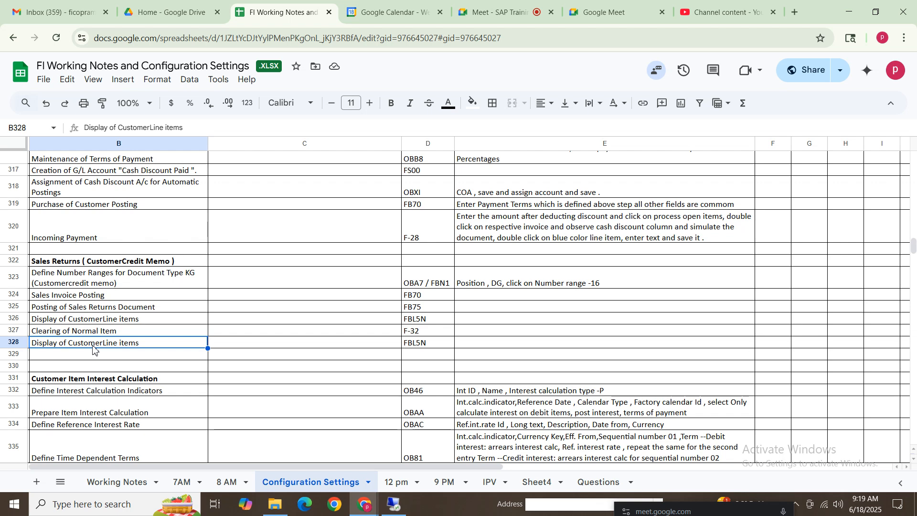
Review the Customer Item Interest Calculation and Dunning sections of the configuration notes, then return to the row above interest calculation
left_click(127, 404)
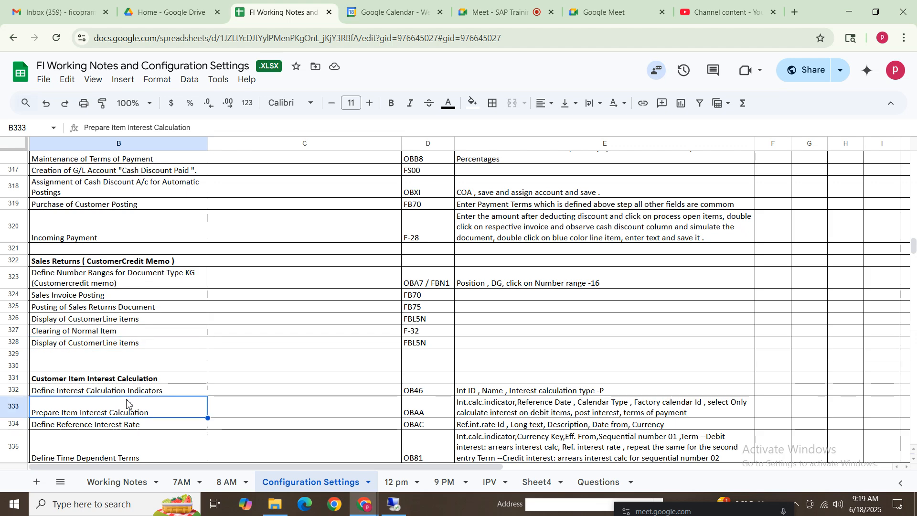
key("Down")
key("Down")
key("Down")
key("Down")
key("Down")
key("Down")
key("Down")
key("Down")
key("Down")
key("Down")
key("Down")
key("Down")
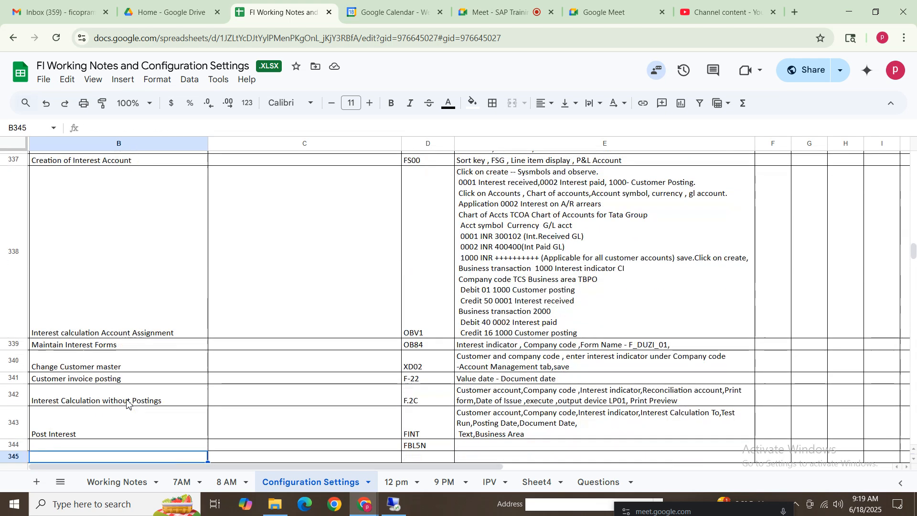
key("Down")
key("Down")
key("Down")
key("Down")
key("Up")
key("Up")
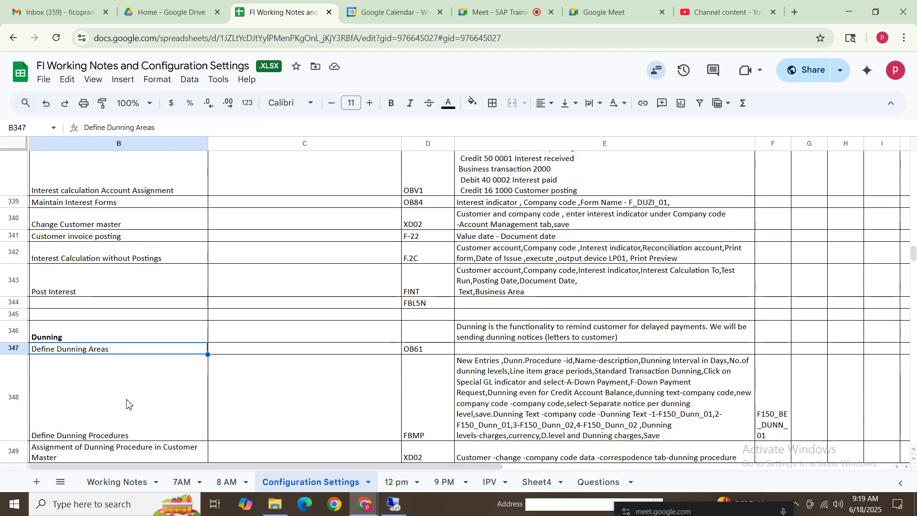
key("Up")
key("Up")
key("Up")
key("Up")
key("Up")
key("Up")
key("Up")
key("Up")
key("Up")
key("Up")
key("Up")
key("Up")
key("Up")
key("Up")
key("Up")
key("Up")
key("Up")
key("Up")
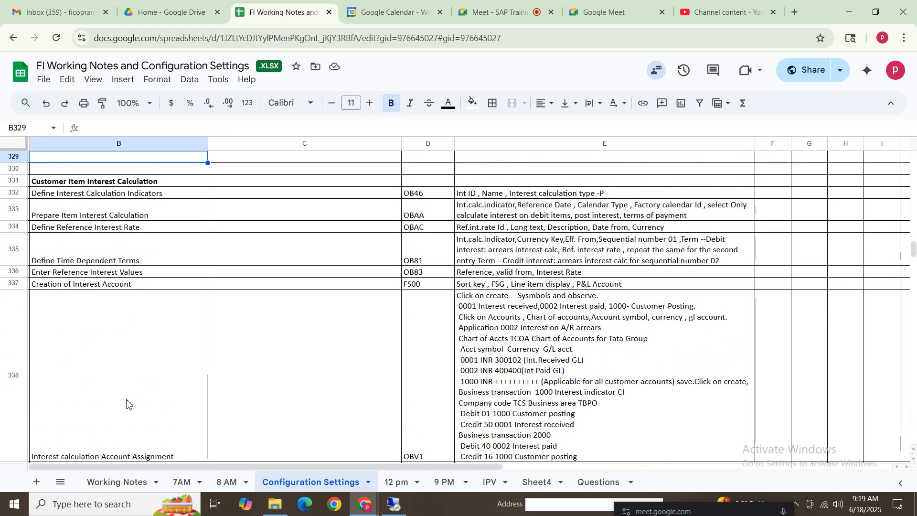